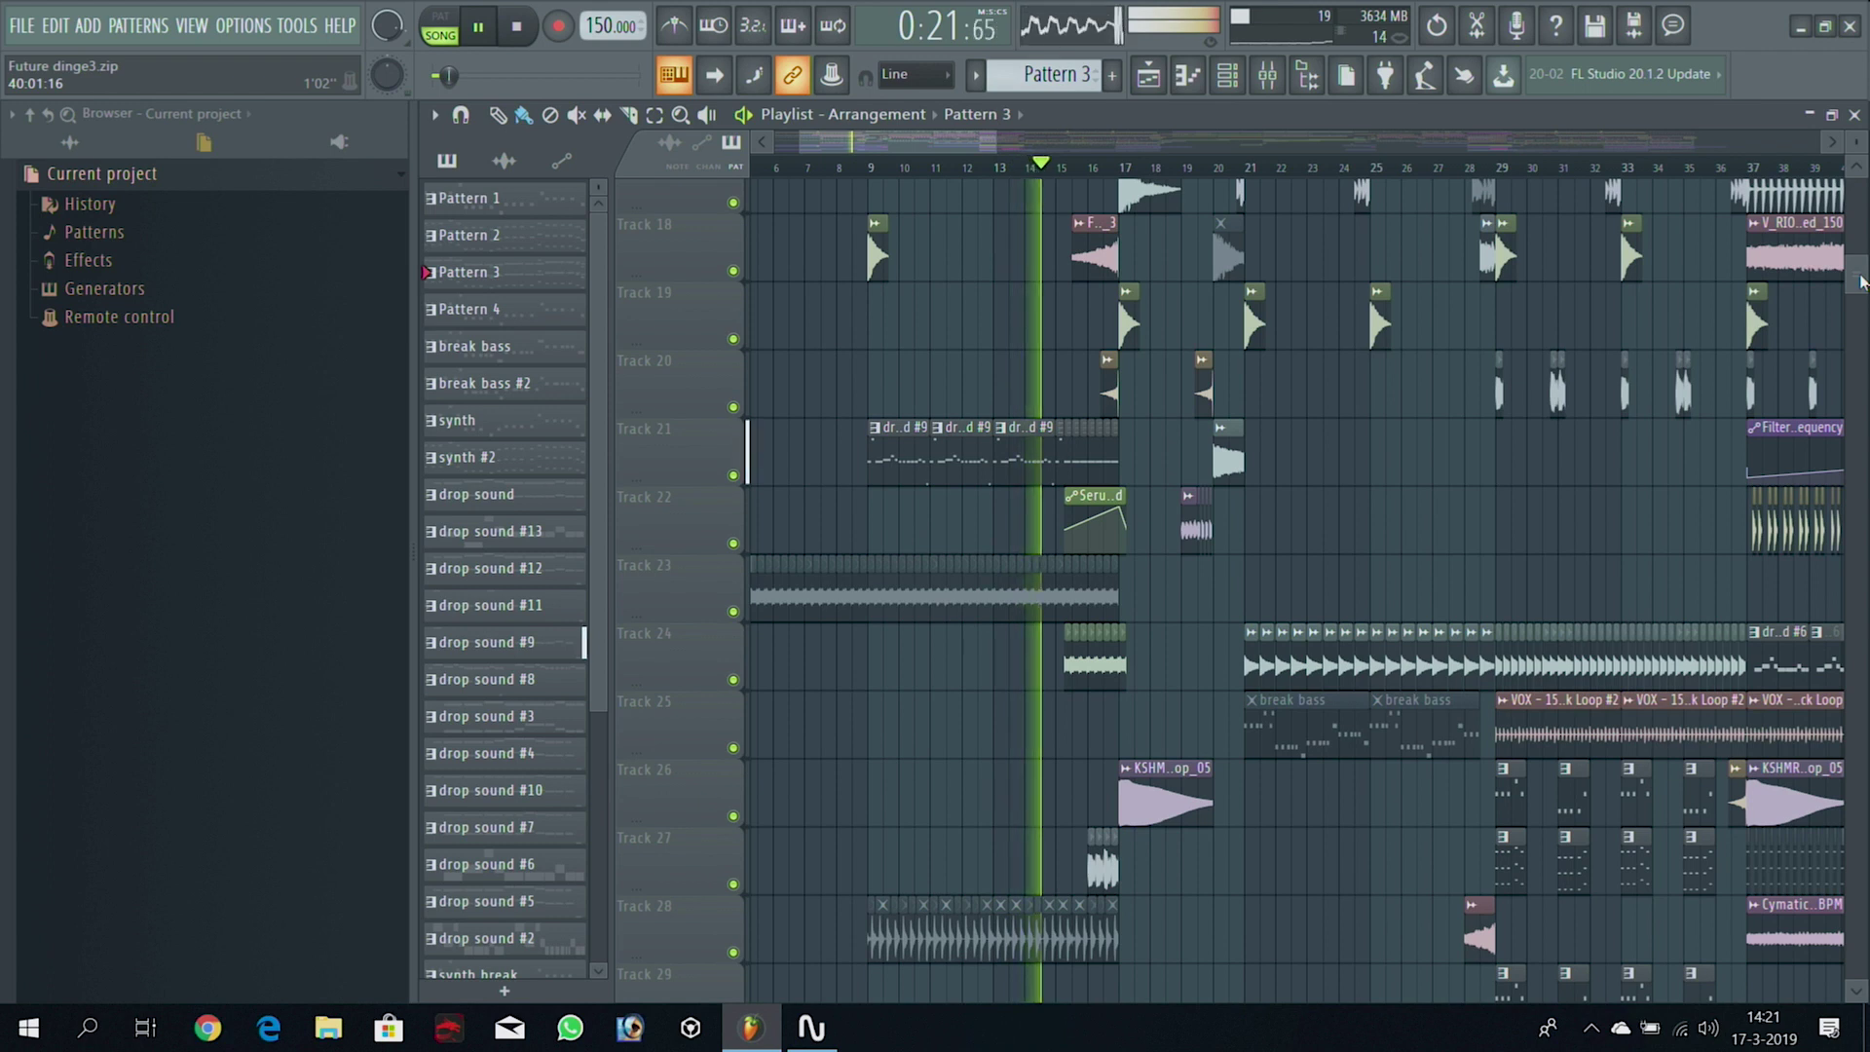
# Play the song into the section starting at bar 17, mark bars 17 to 20 for looping, and clear the time selection
pyautogui.moveTo(916, 145); pyautogui.dragTo(941, 146)
pyautogui.scroll(6, 1106, 611)
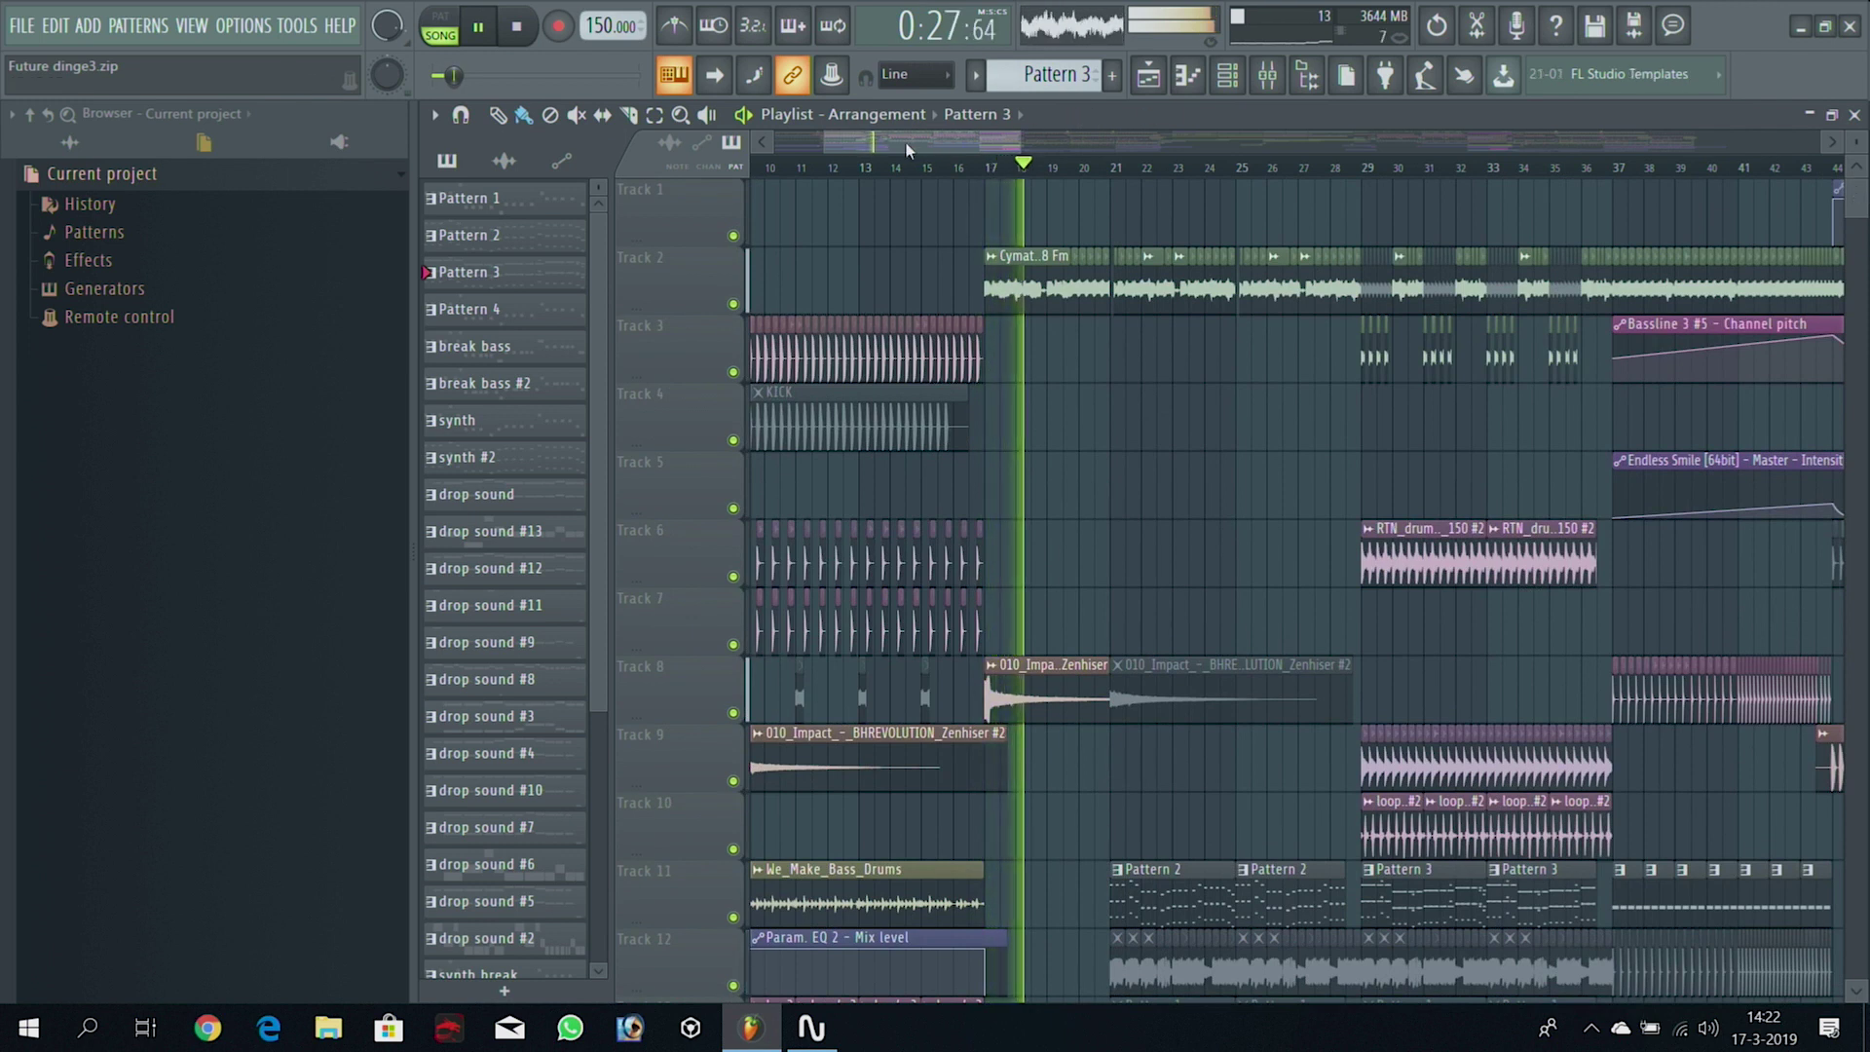
pyautogui.moveTo(904, 142); pyautogui.dragTo(923, 145)
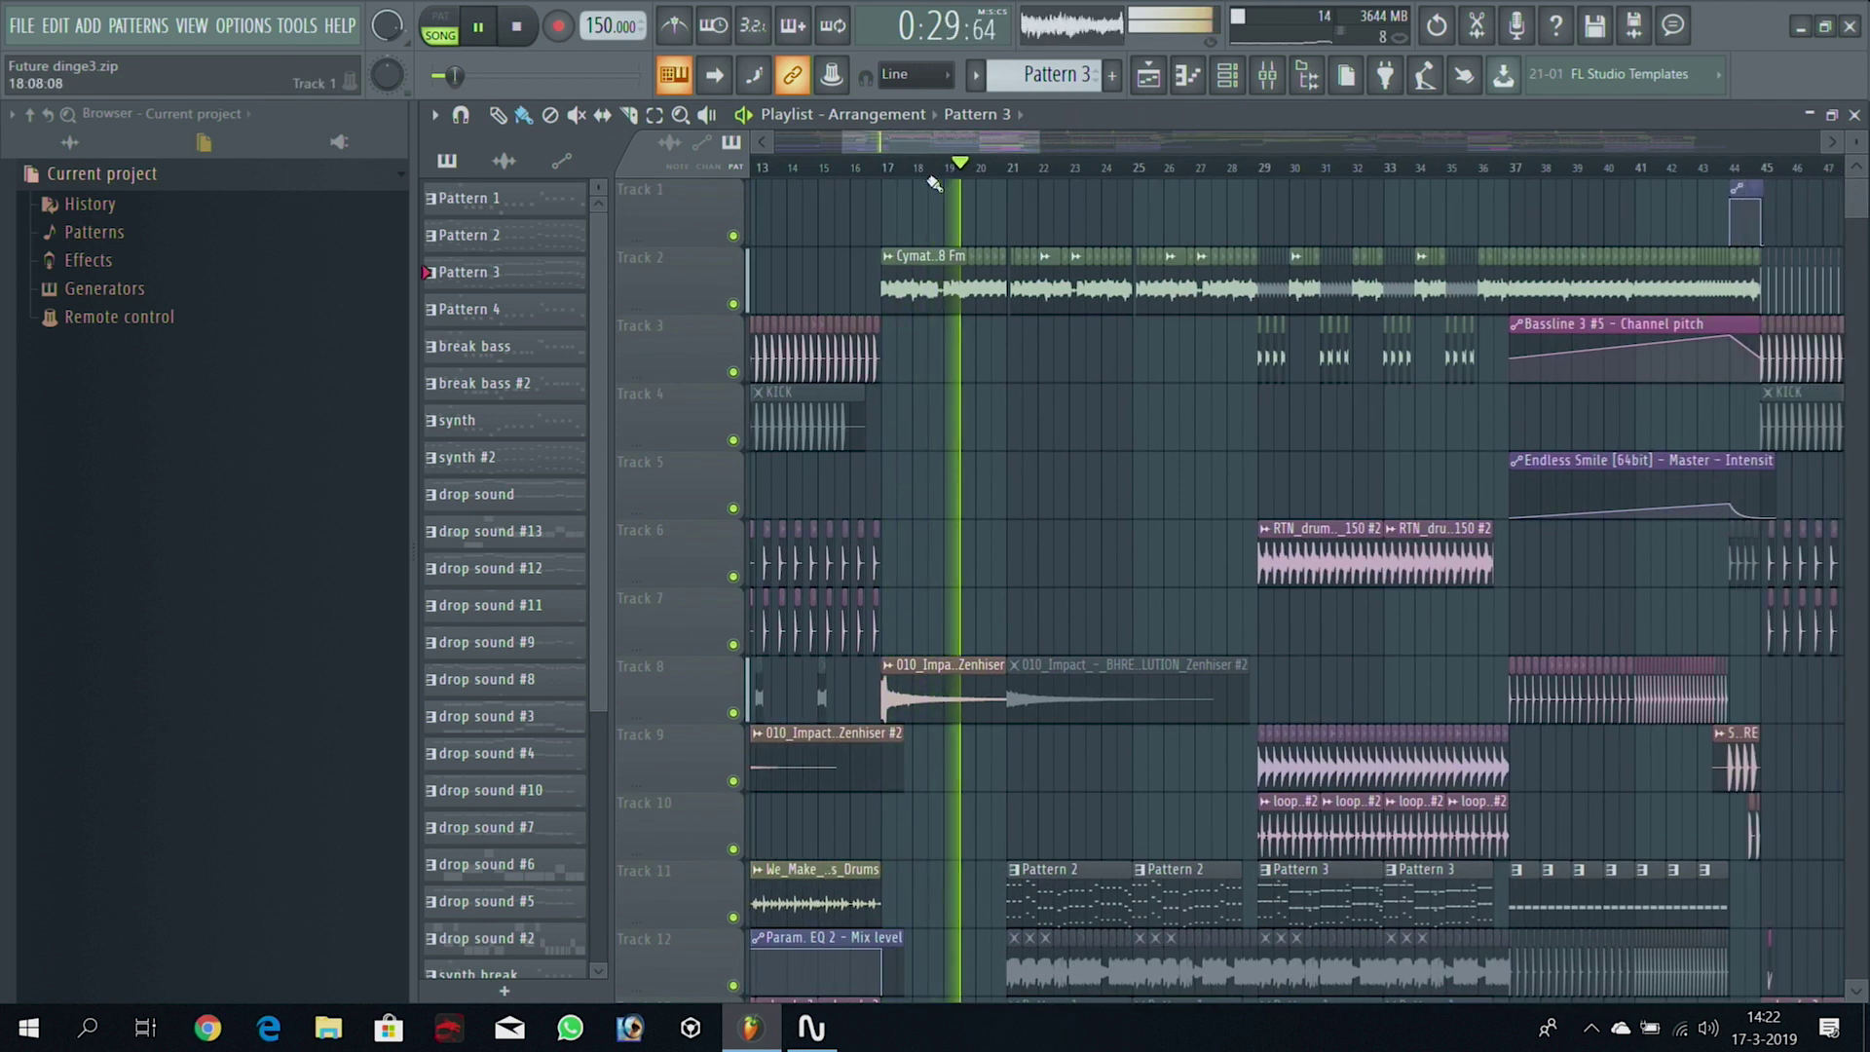
pyautogui.press('space')
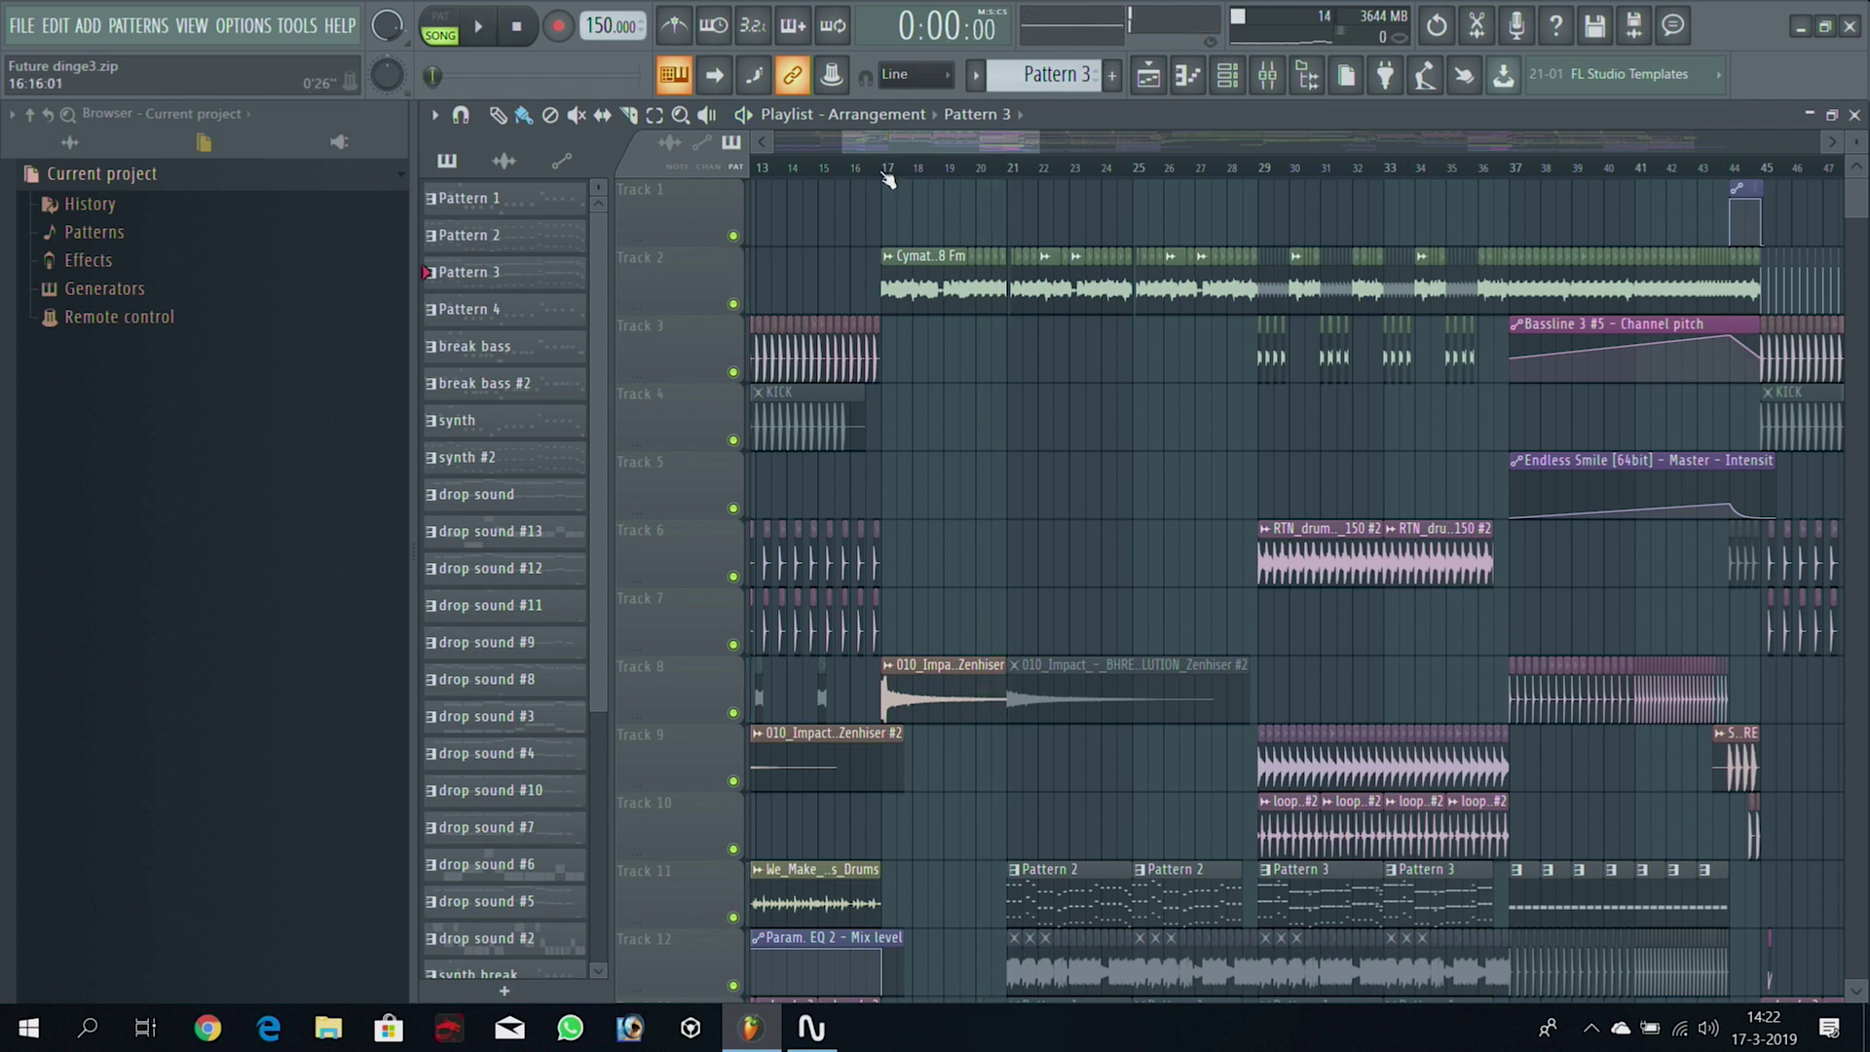
pyautogui.moveTo(888, 172); pyautogui.dragTo(932, 175)
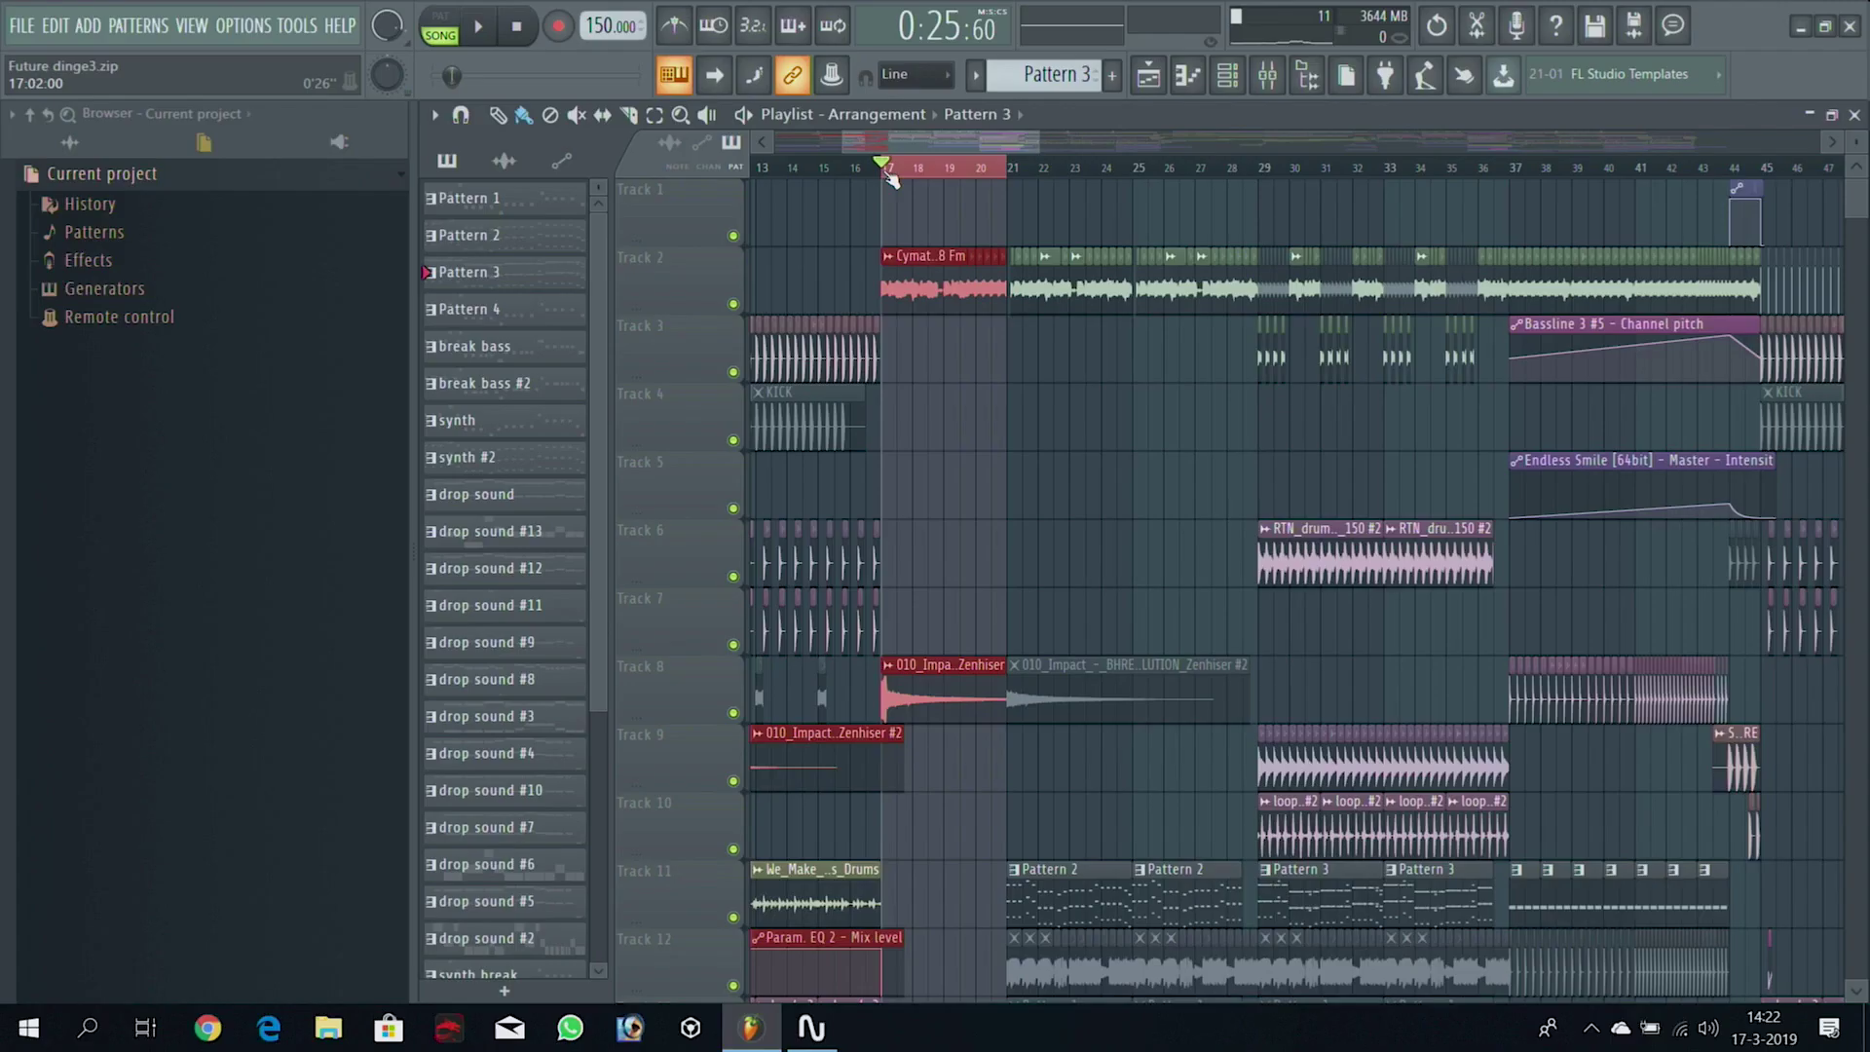
pyautogui.click(890, 179)
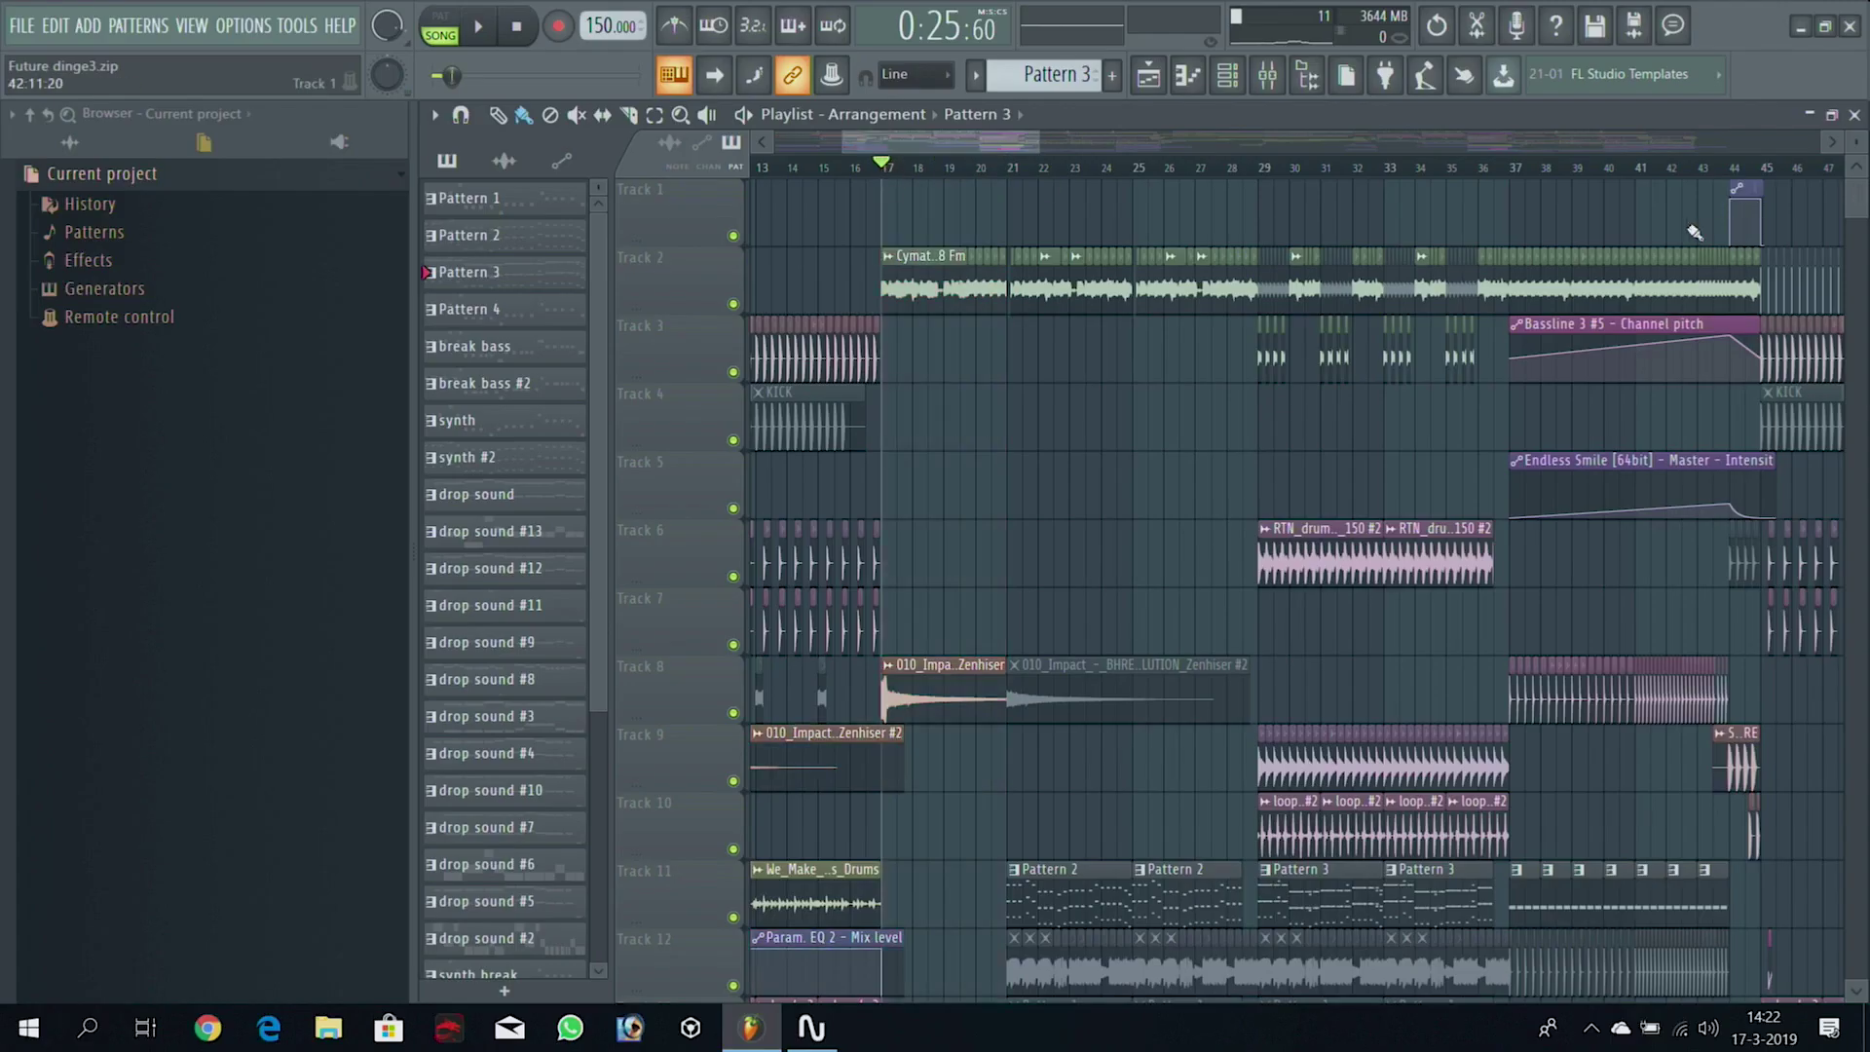
# Solo Track 2 and inspect the sample settings of its Cymatics Vocal Loop 7 clip
pyautogui.rightClick(735, 306)
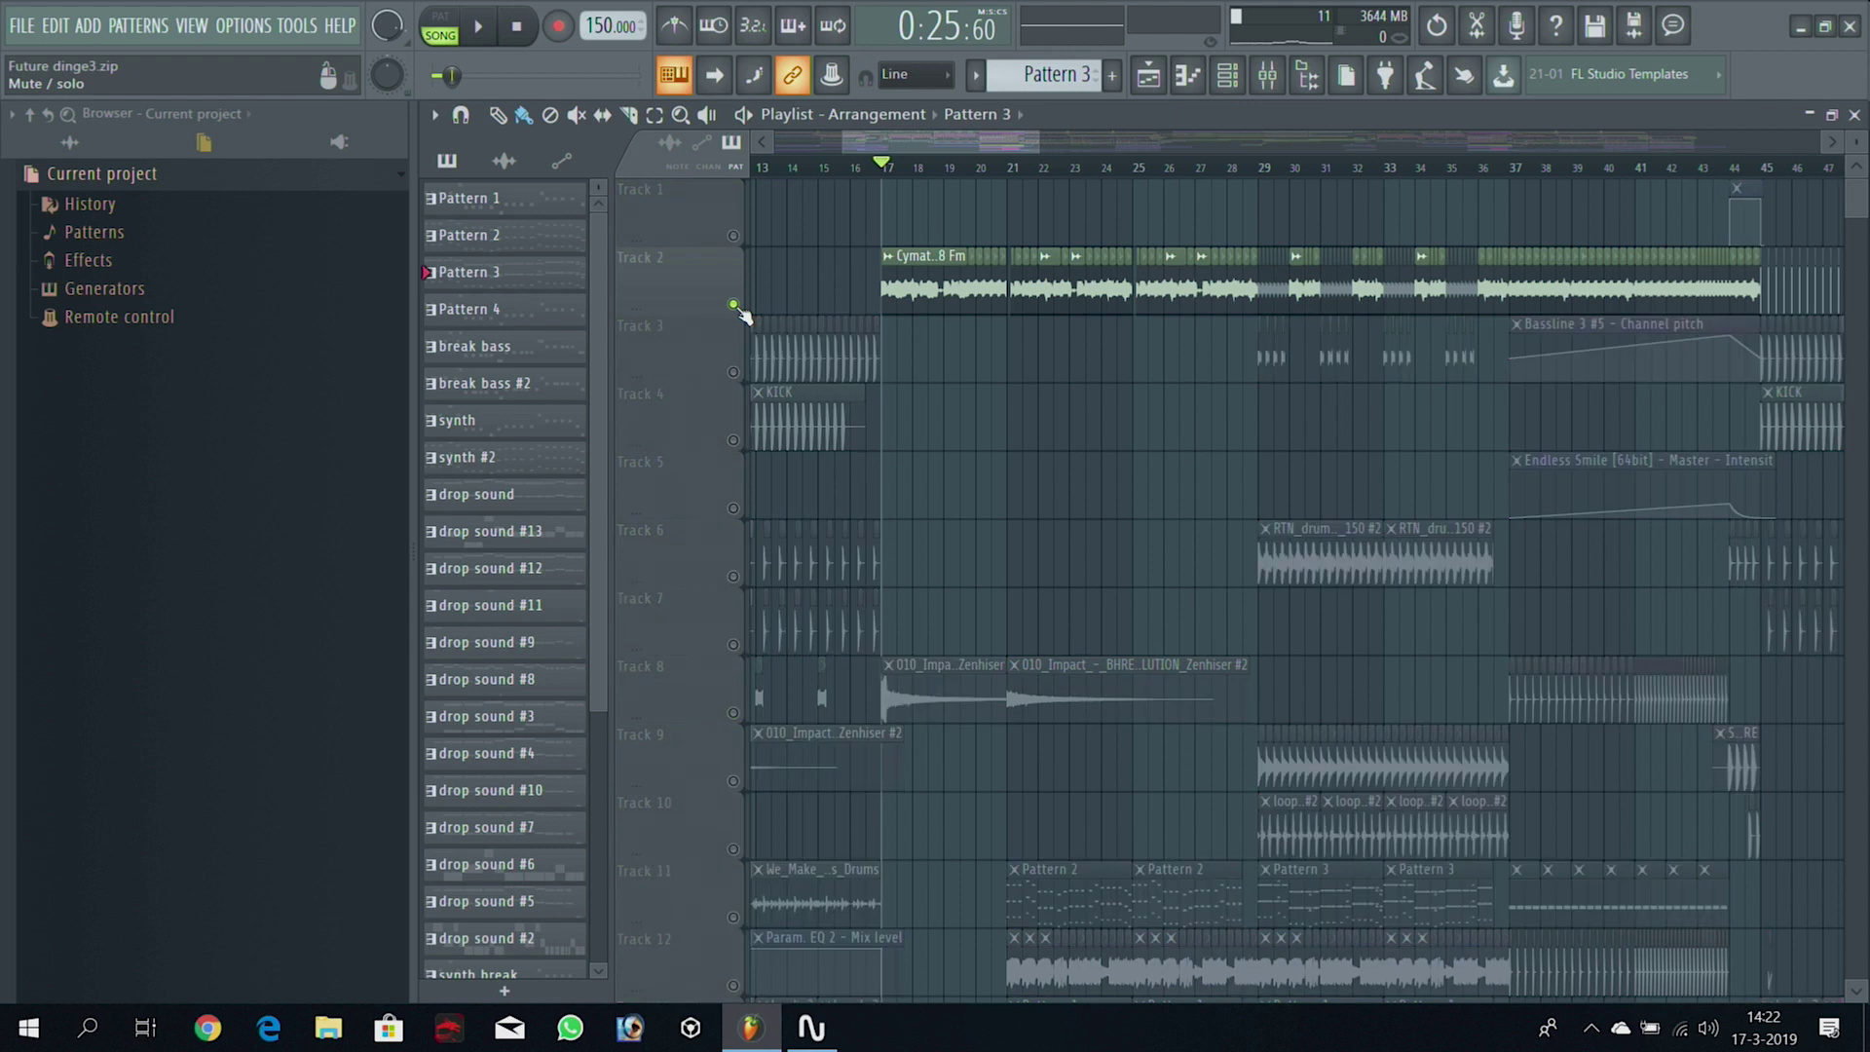
pyautogui.moveTo(1030, 144); pyautogui.dragTo(949, 138)
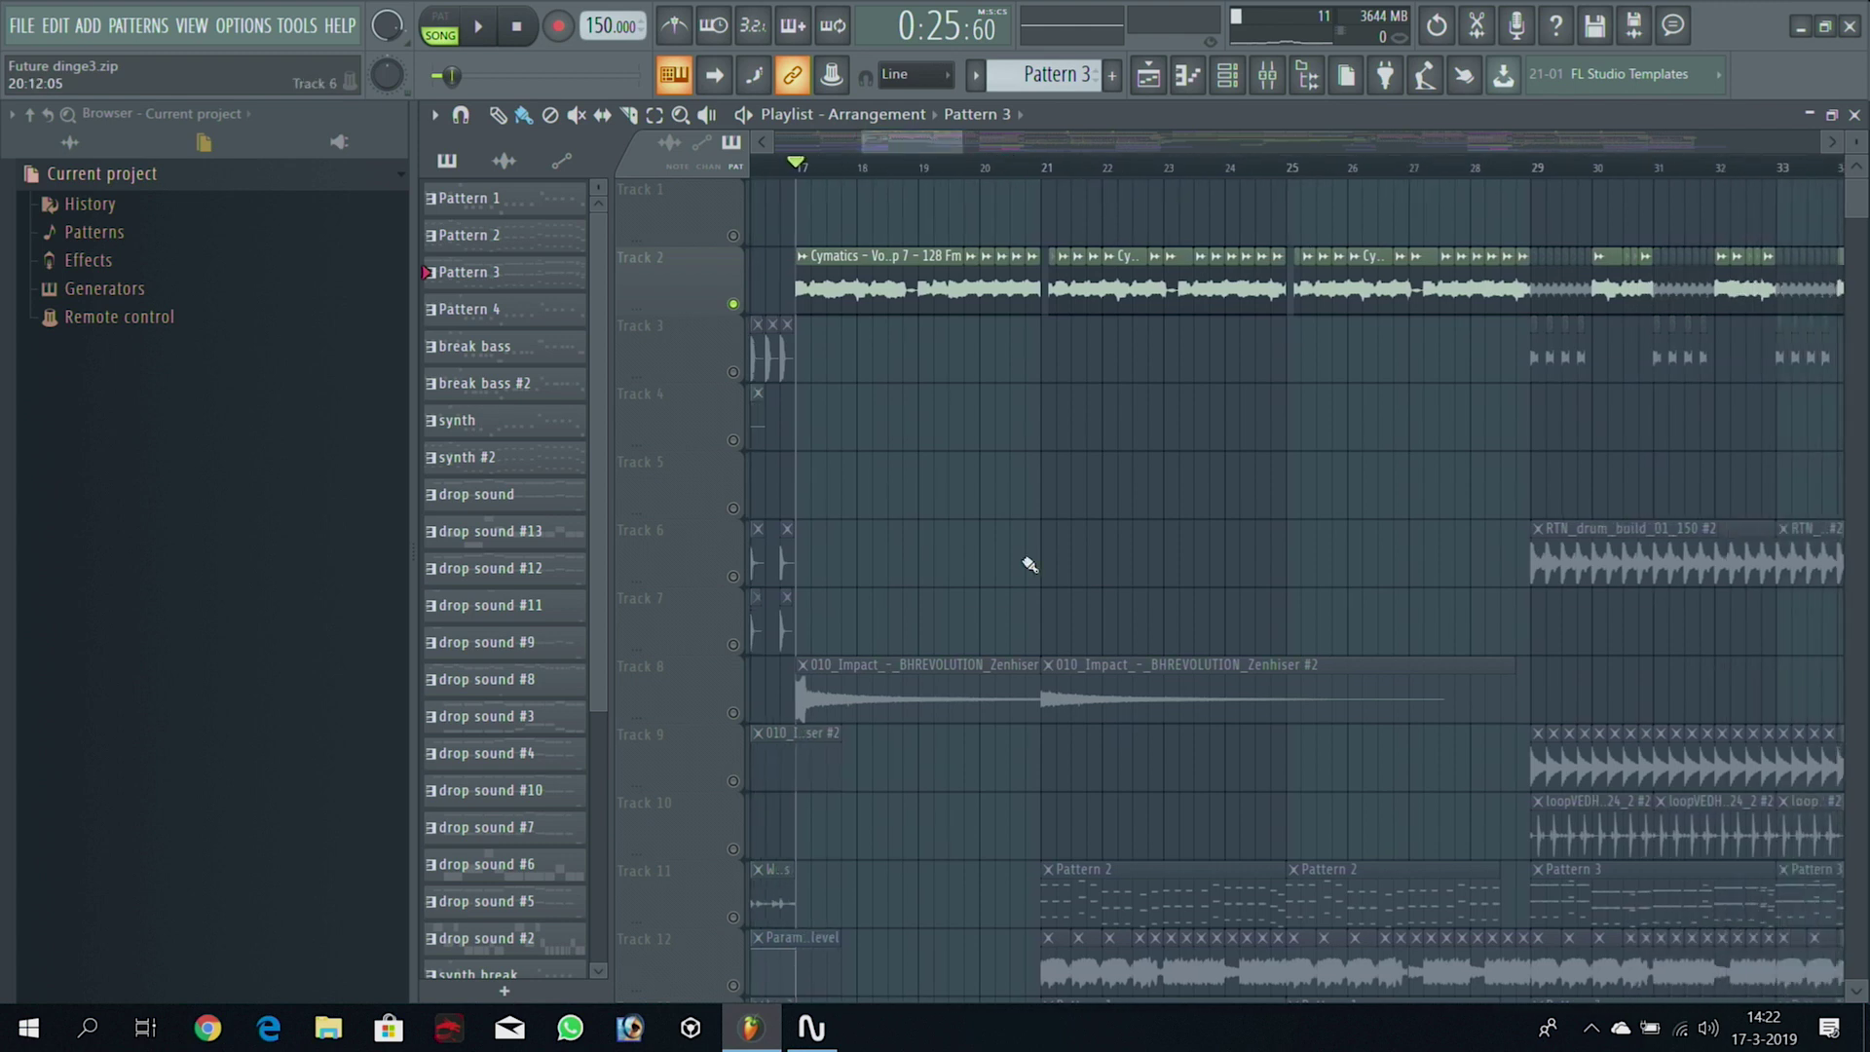
pyautogui.doubleClick(887, 298)
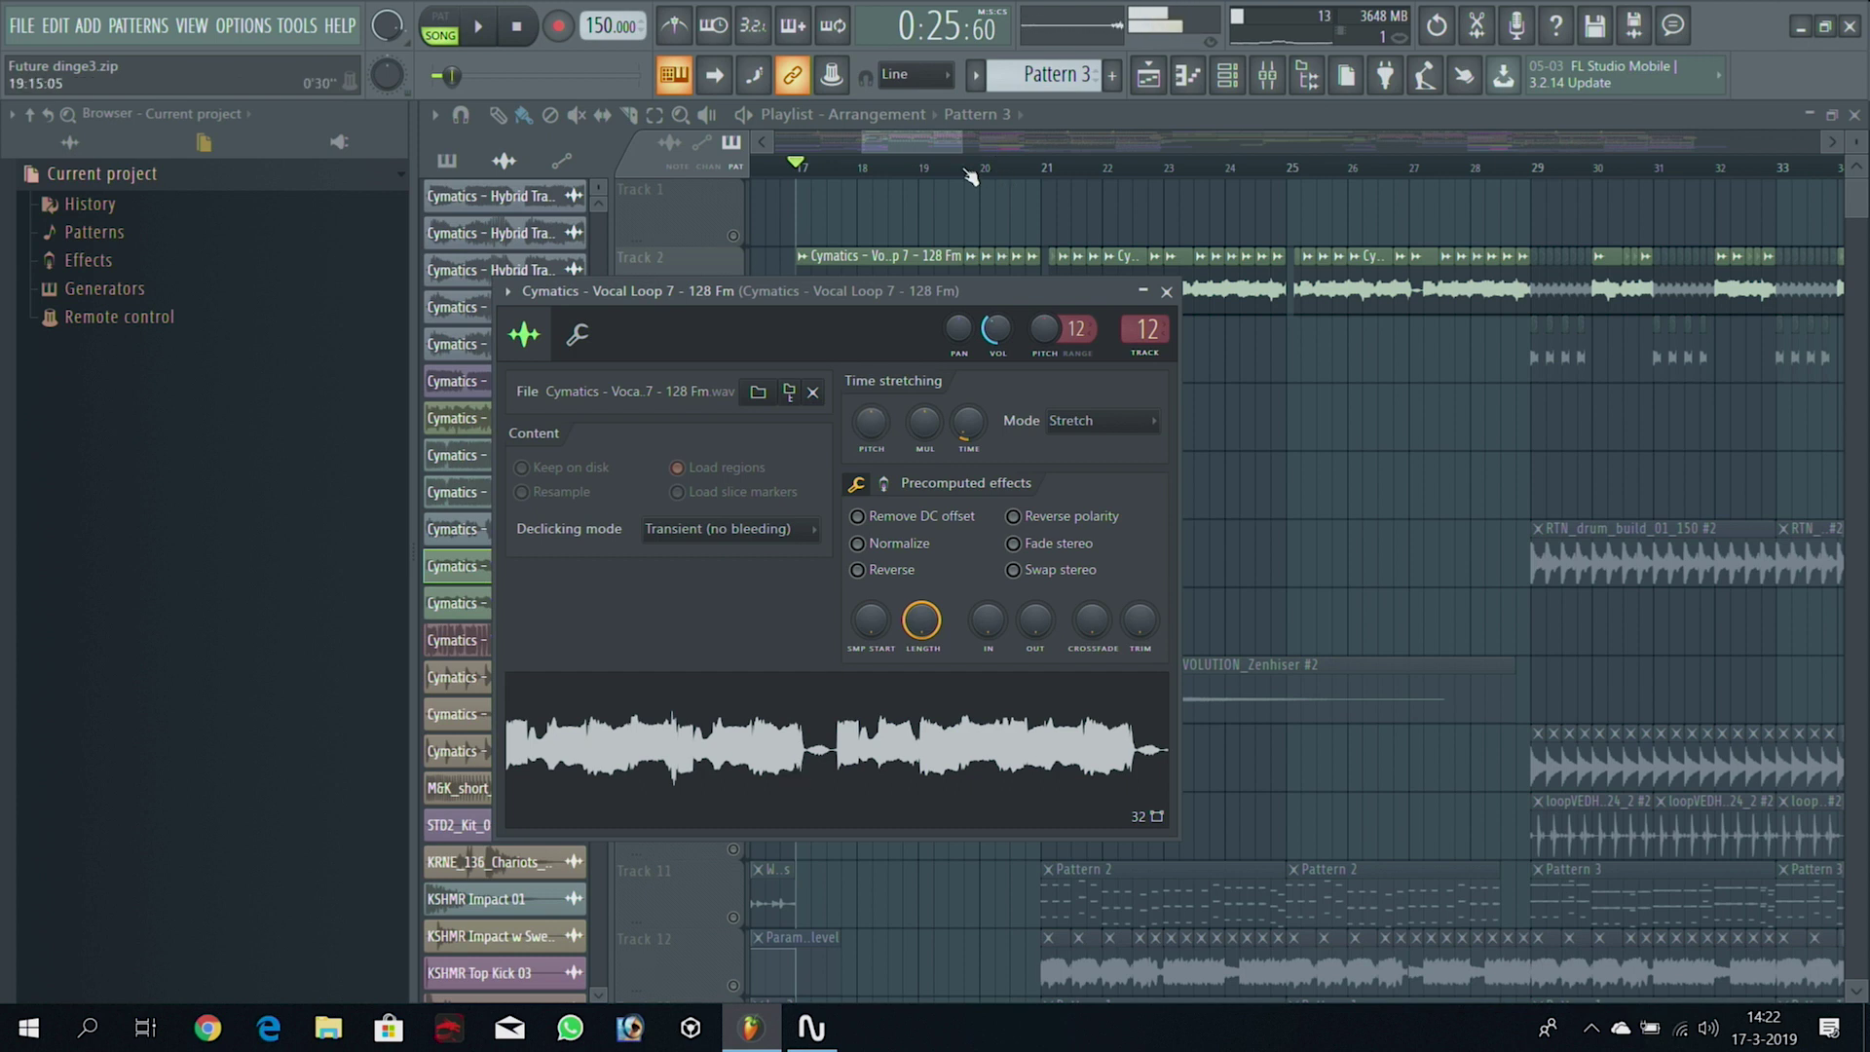
pyautogui.press('Escape')
# Listen to the soloed vocal loop from bar 17, stop playback, and restore all tracks
pyautogui.moveTo(919, 144); pyautogui.dragTo(921, 144)
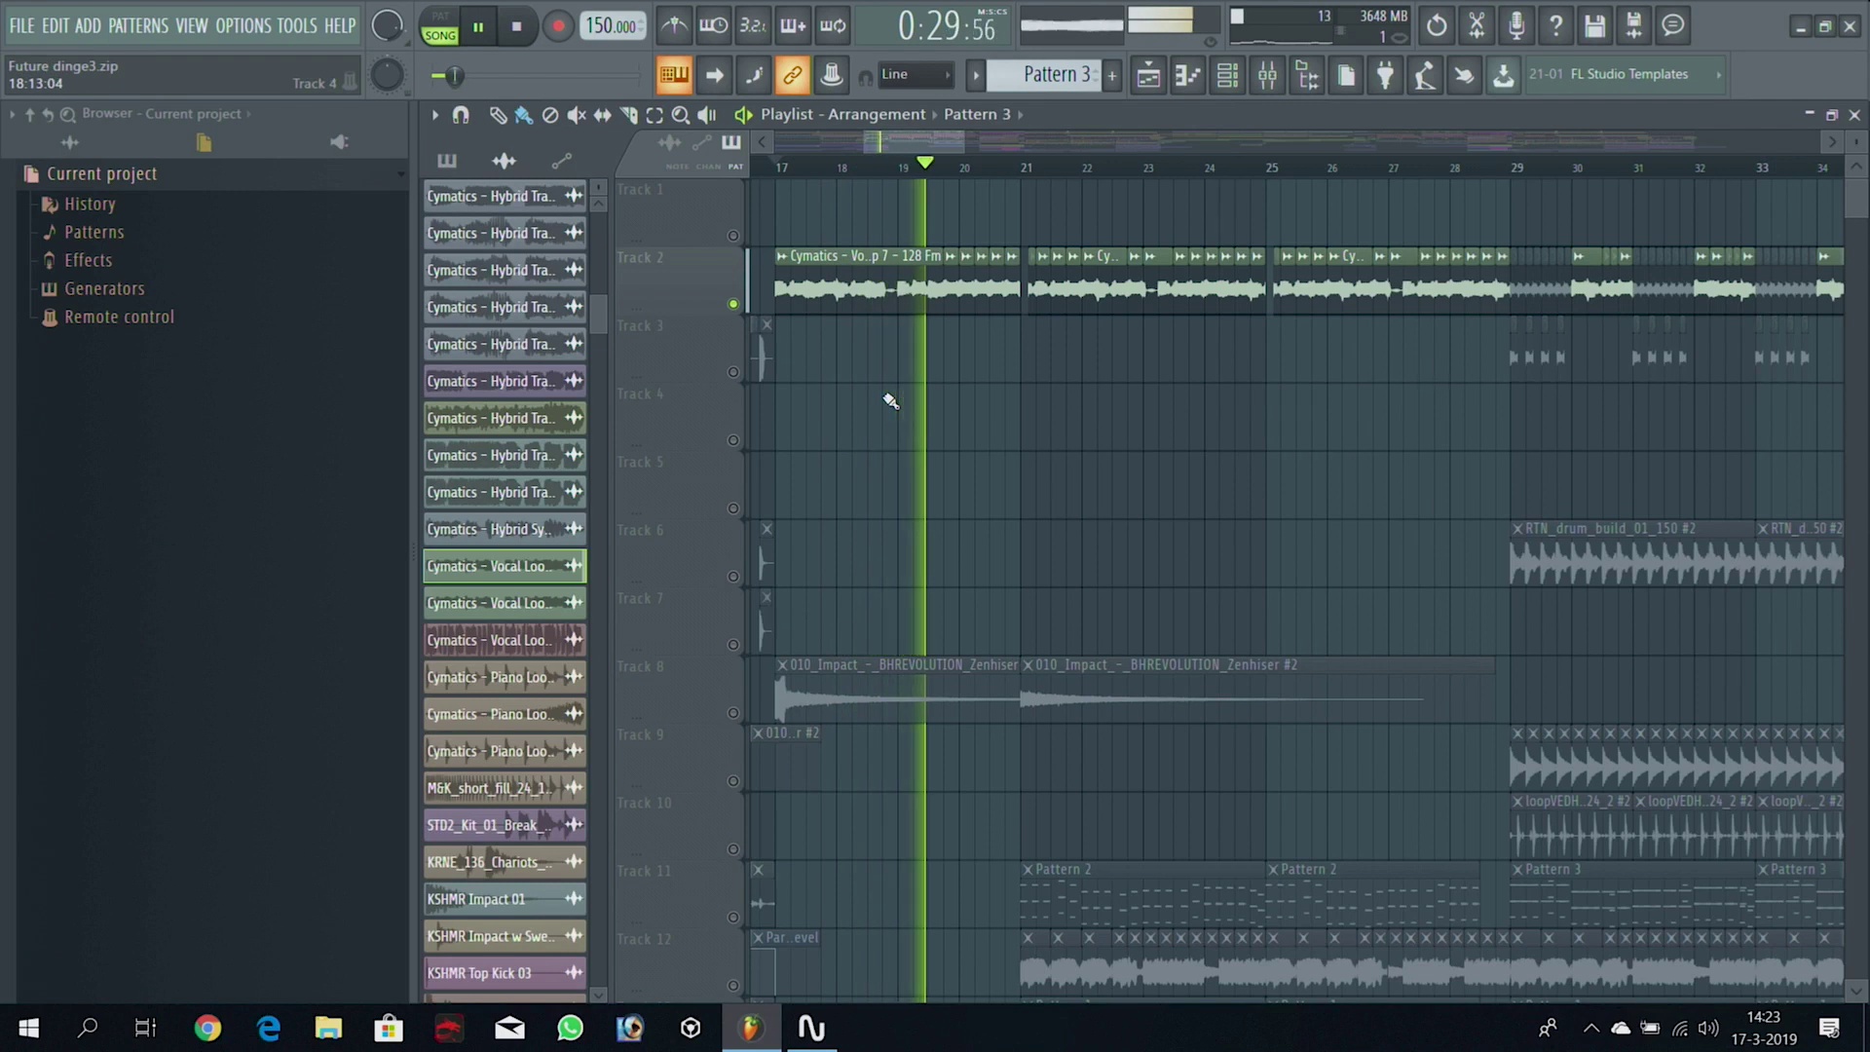
pyautogui.press('space')
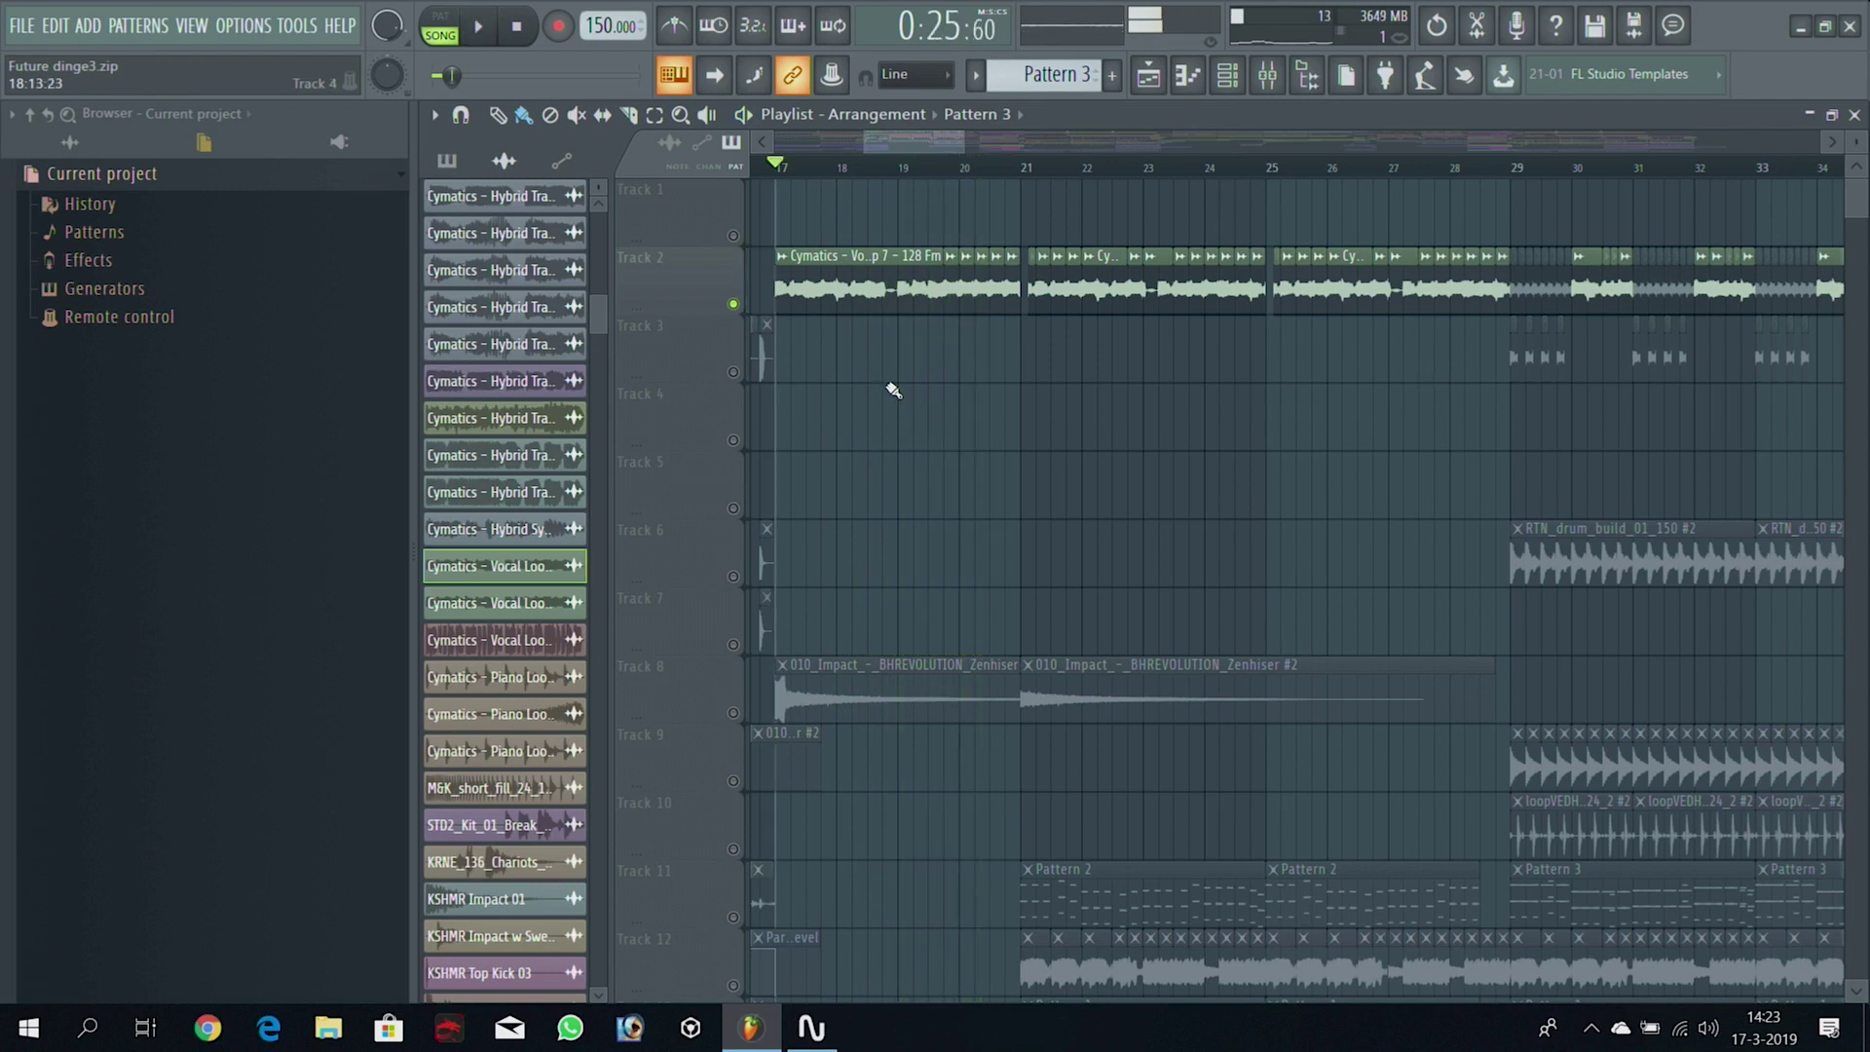
pyautogui.rightClick(735, 305)
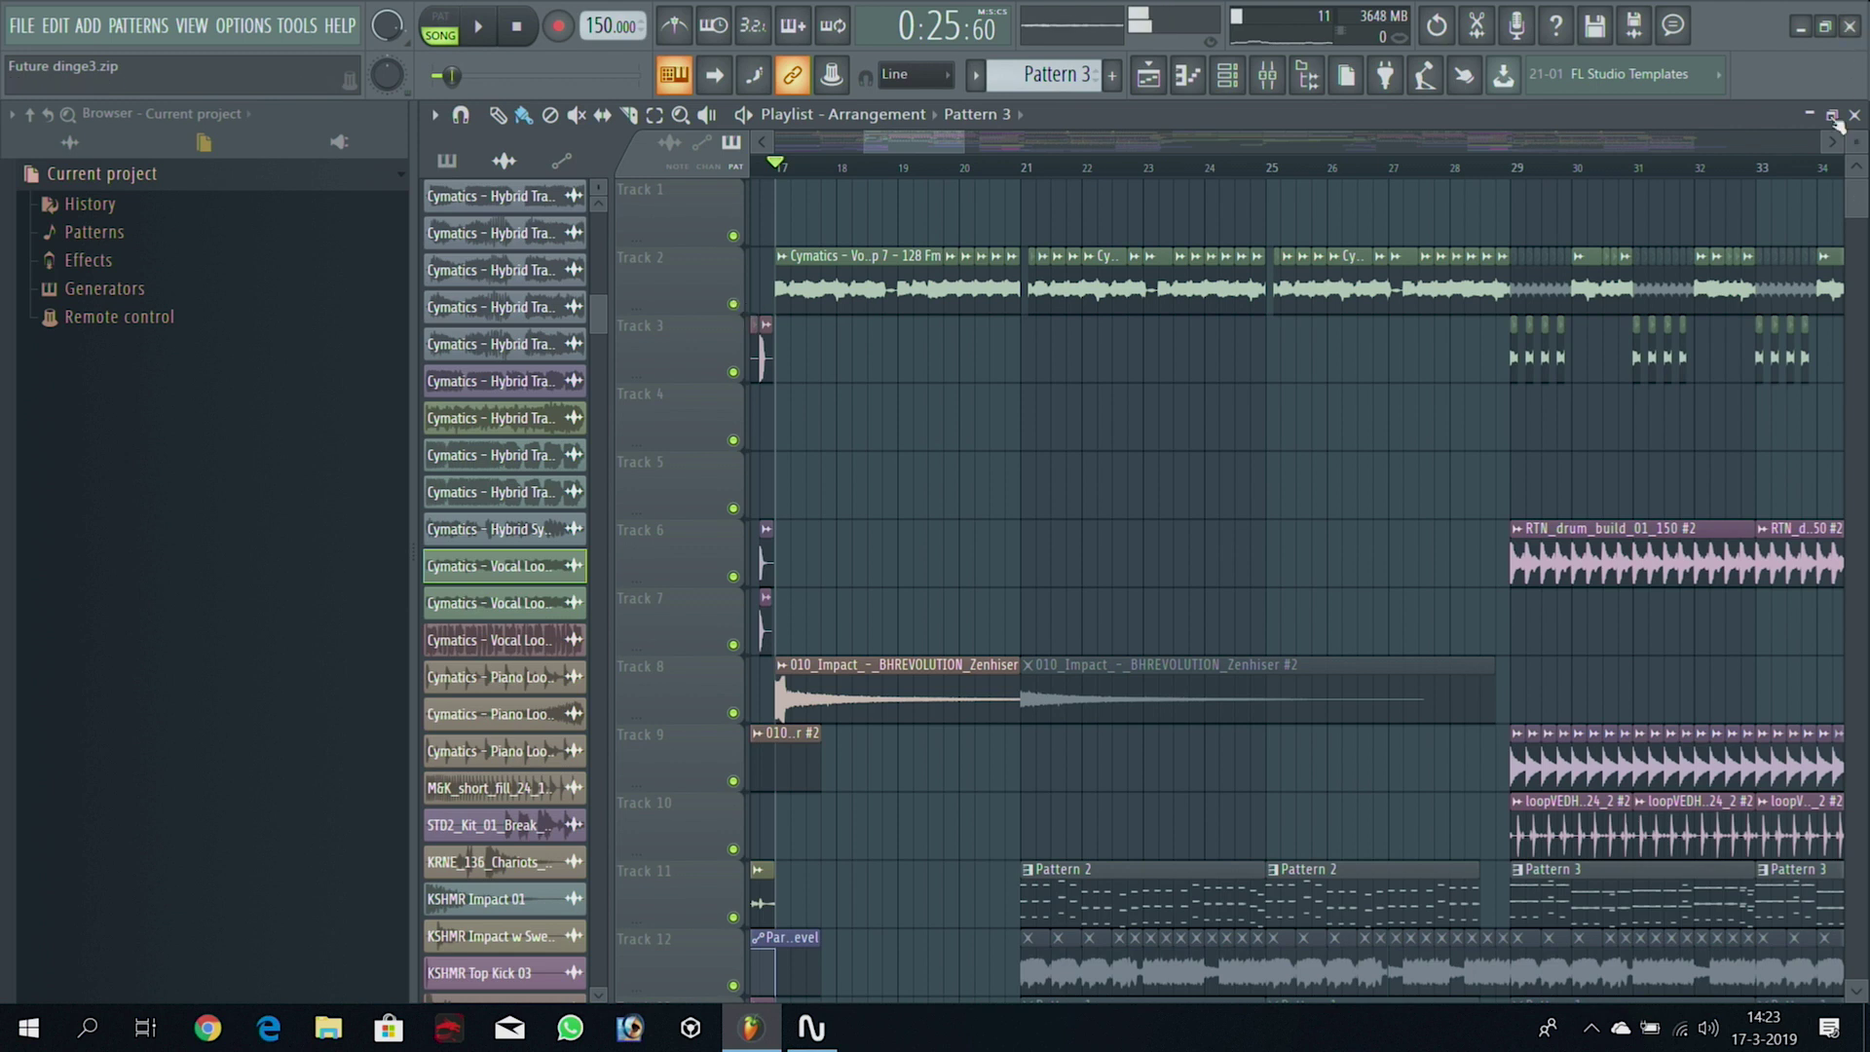
# Play all tracks from bar 17, stop playback, and move the playhead to bar 21
pyautogui.press('space')
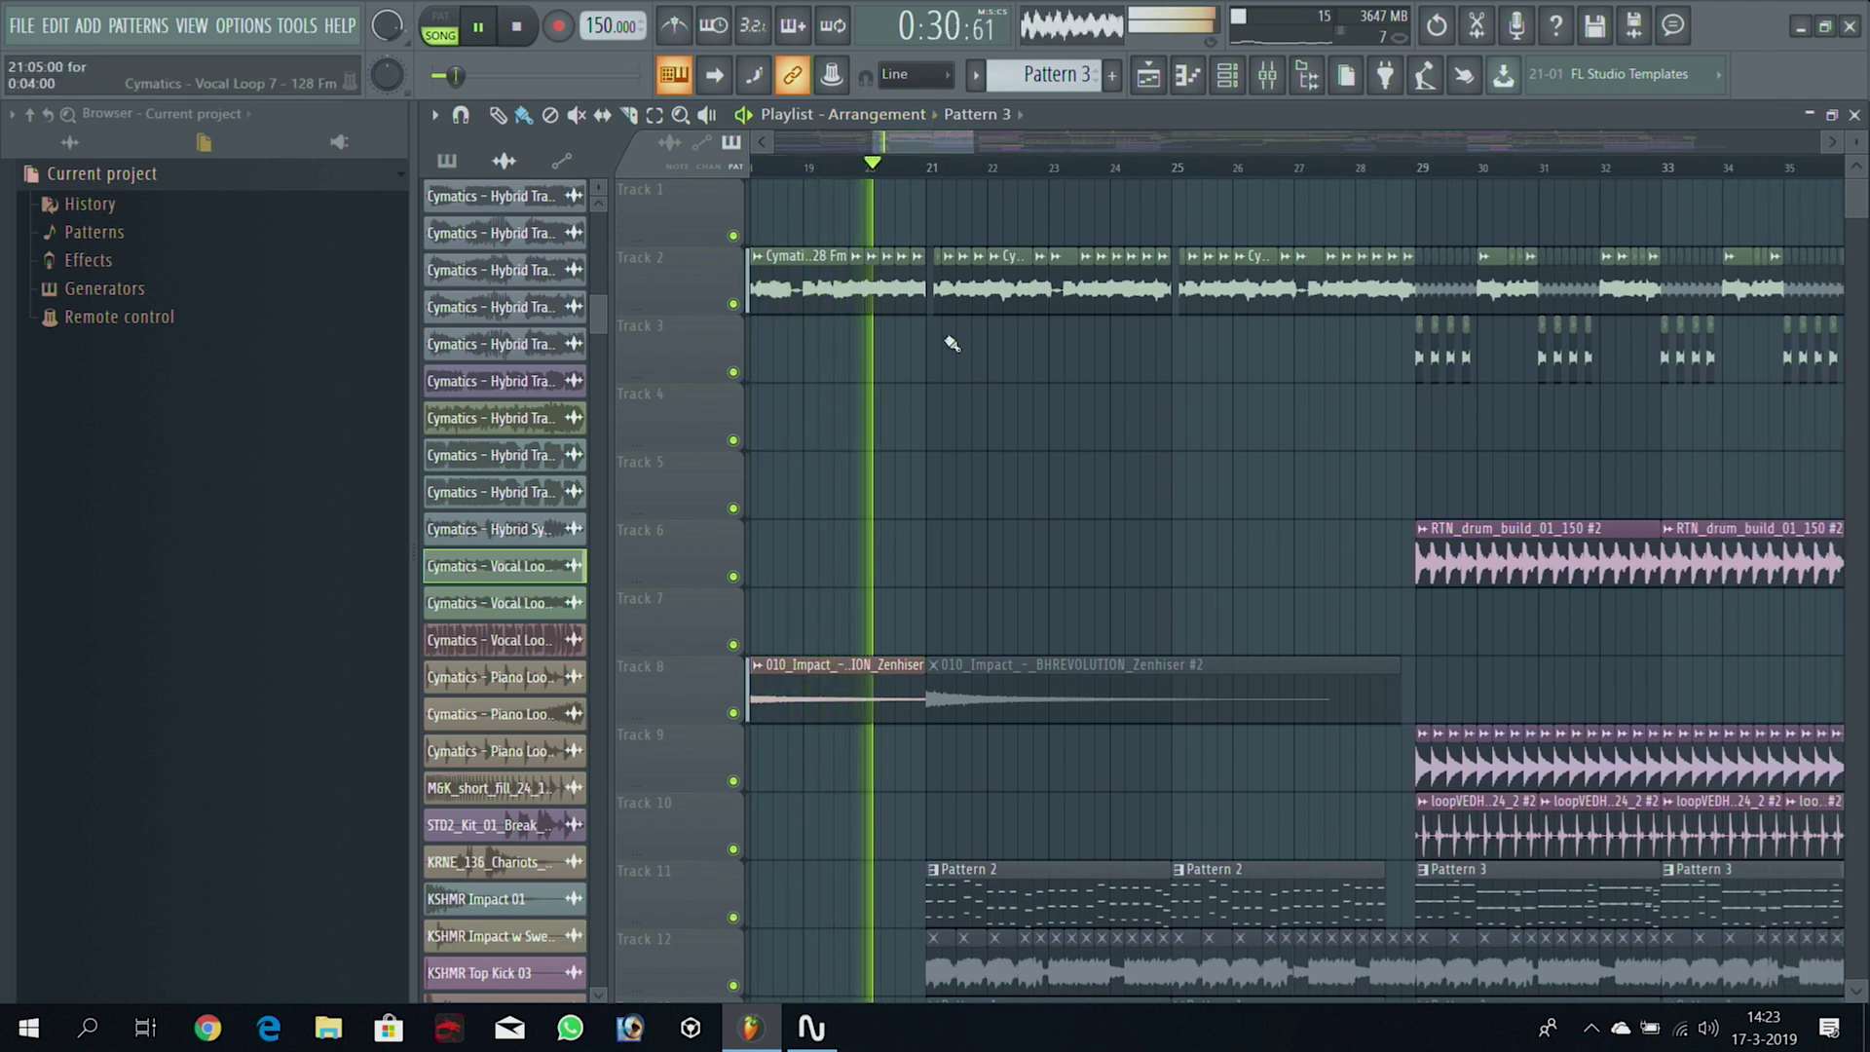
pyautogui.press('space')
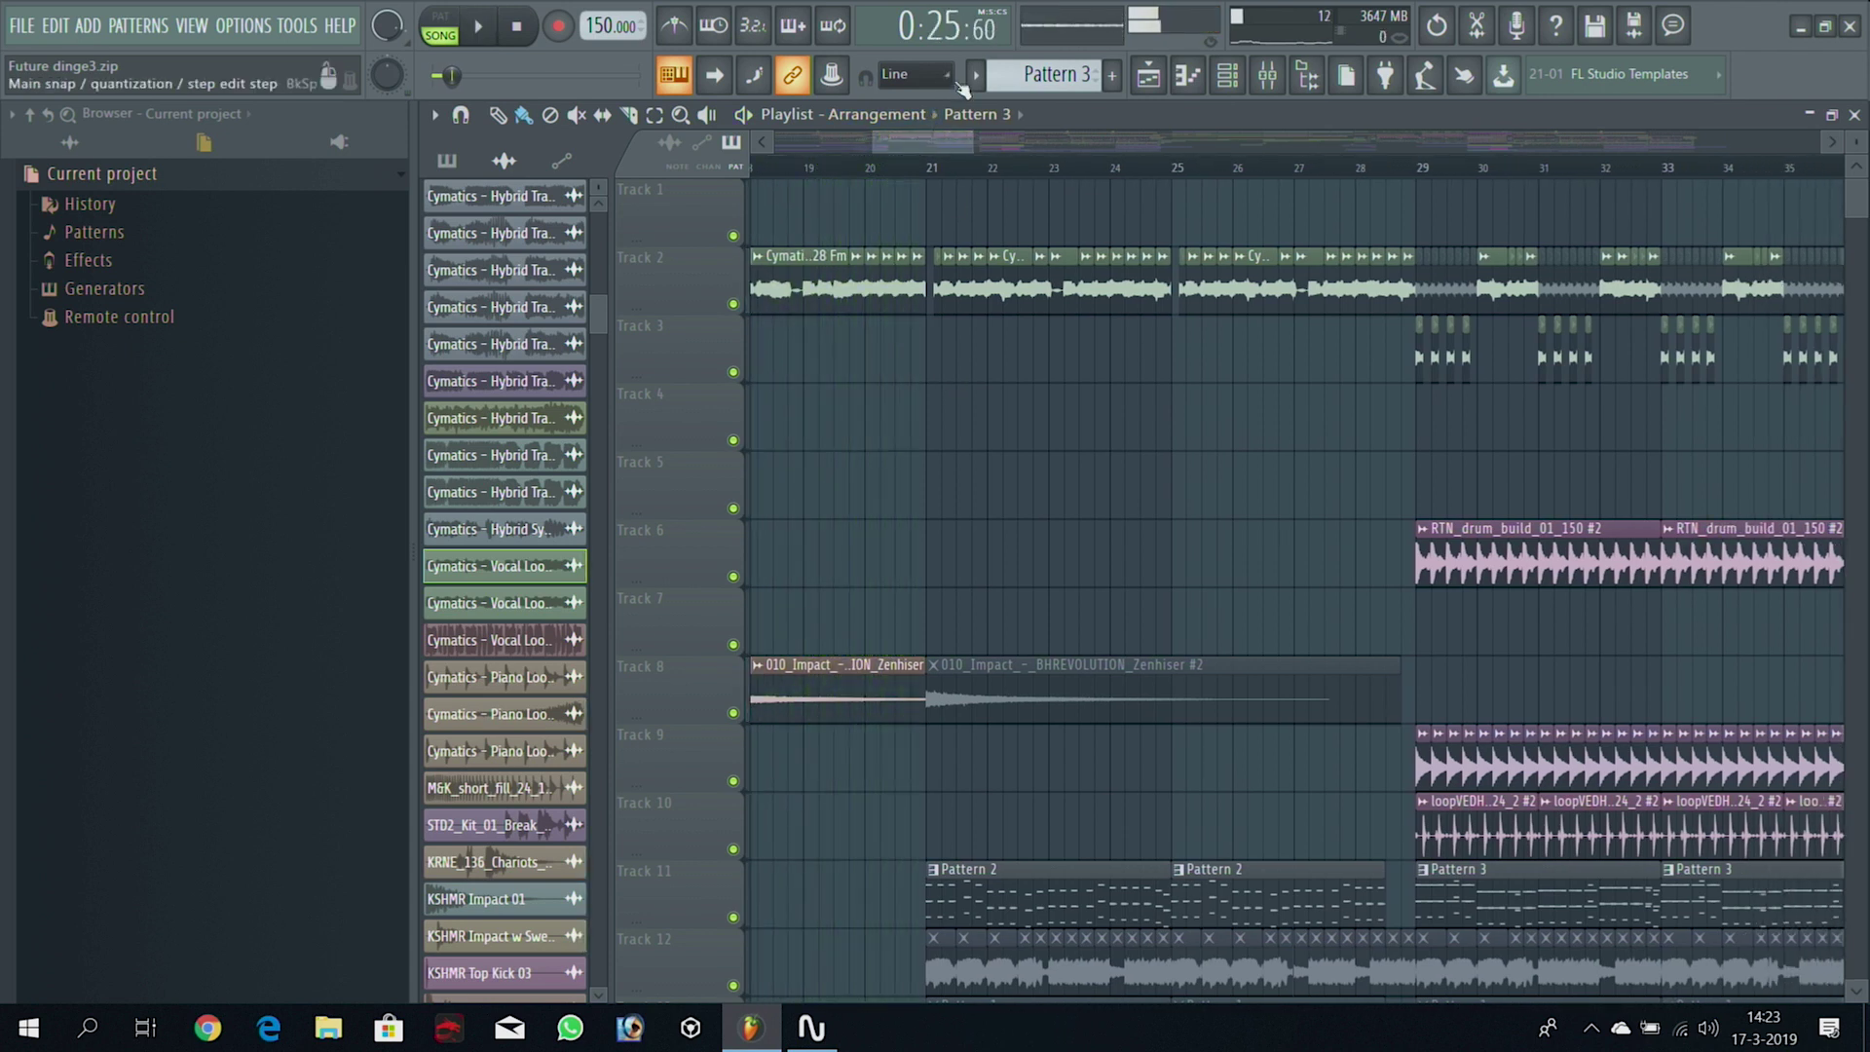
pyautogui.click(928, 163)
pyautogui.moveTo(921, 145); pyautogui.dragTo(927, 144)
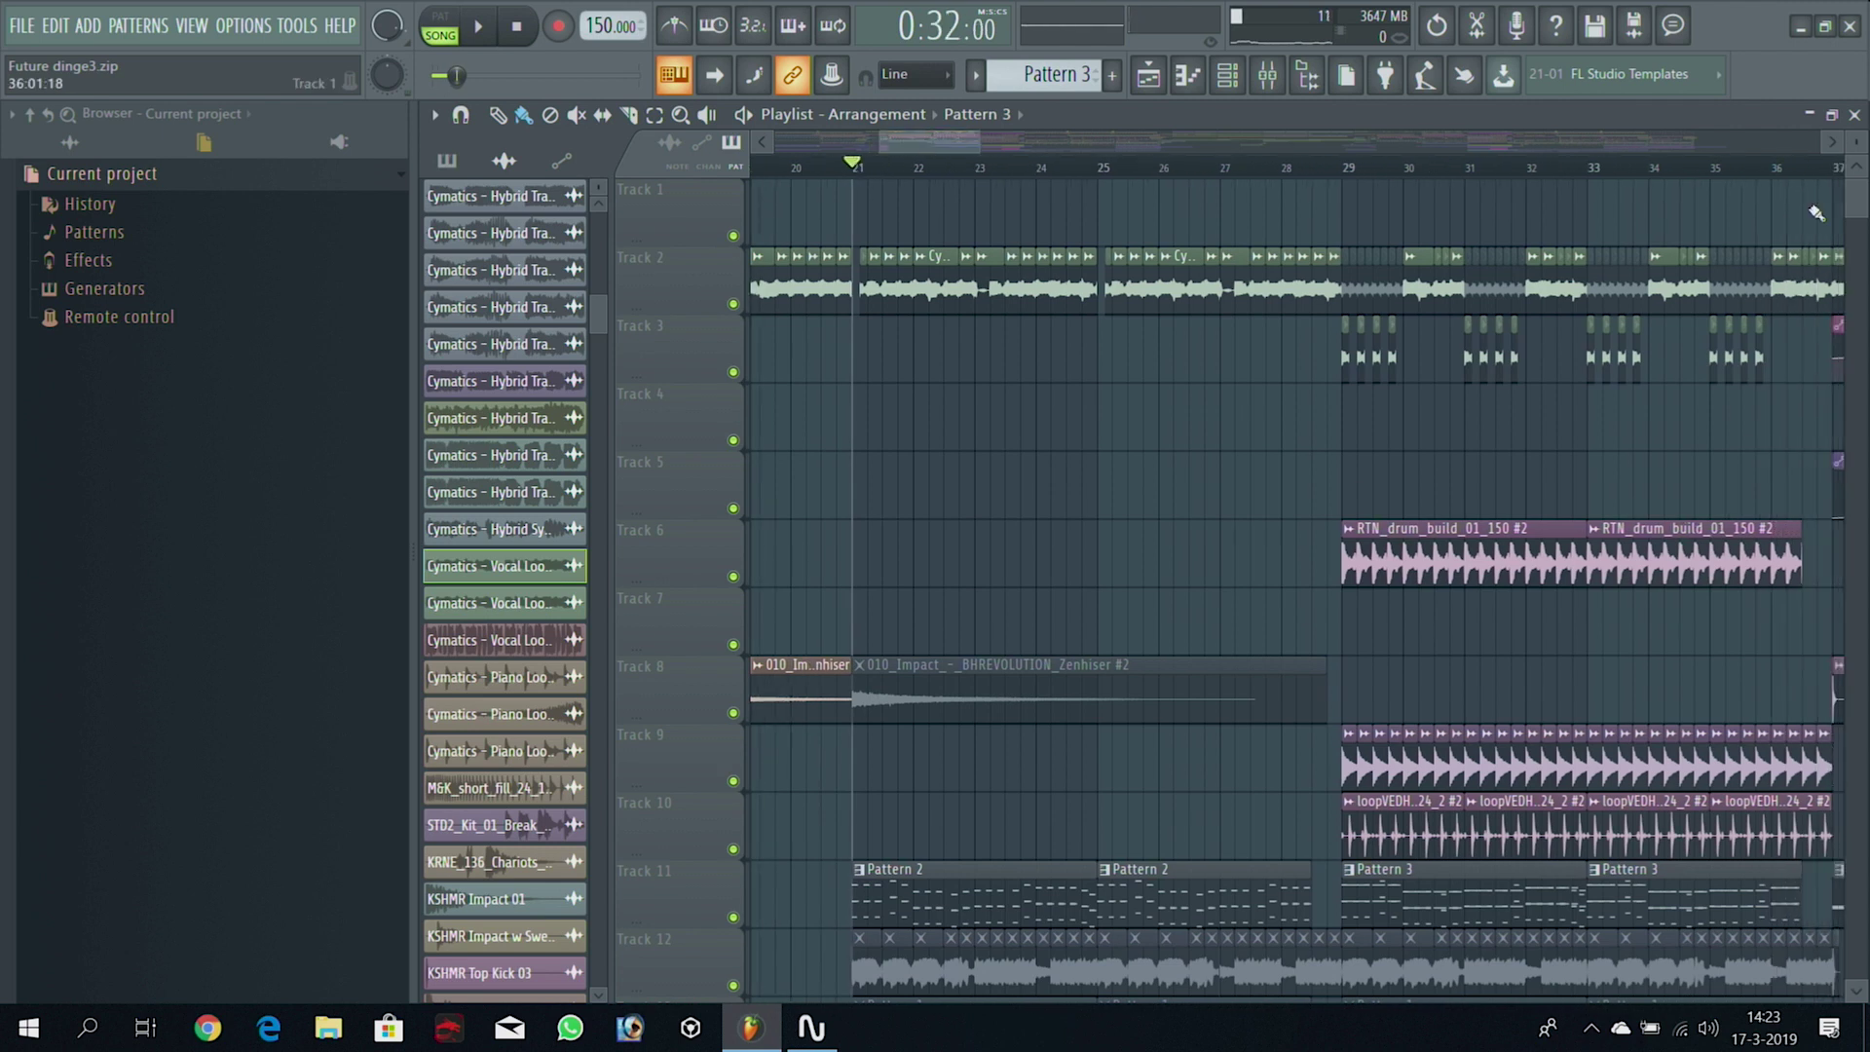
# Select Pattern 2 on Track 11, show its channels in the Channel rack, and play it in pattern mode
pyautogui.moveTo(1857, 207); pyautogui.dragTo(1857, 239)
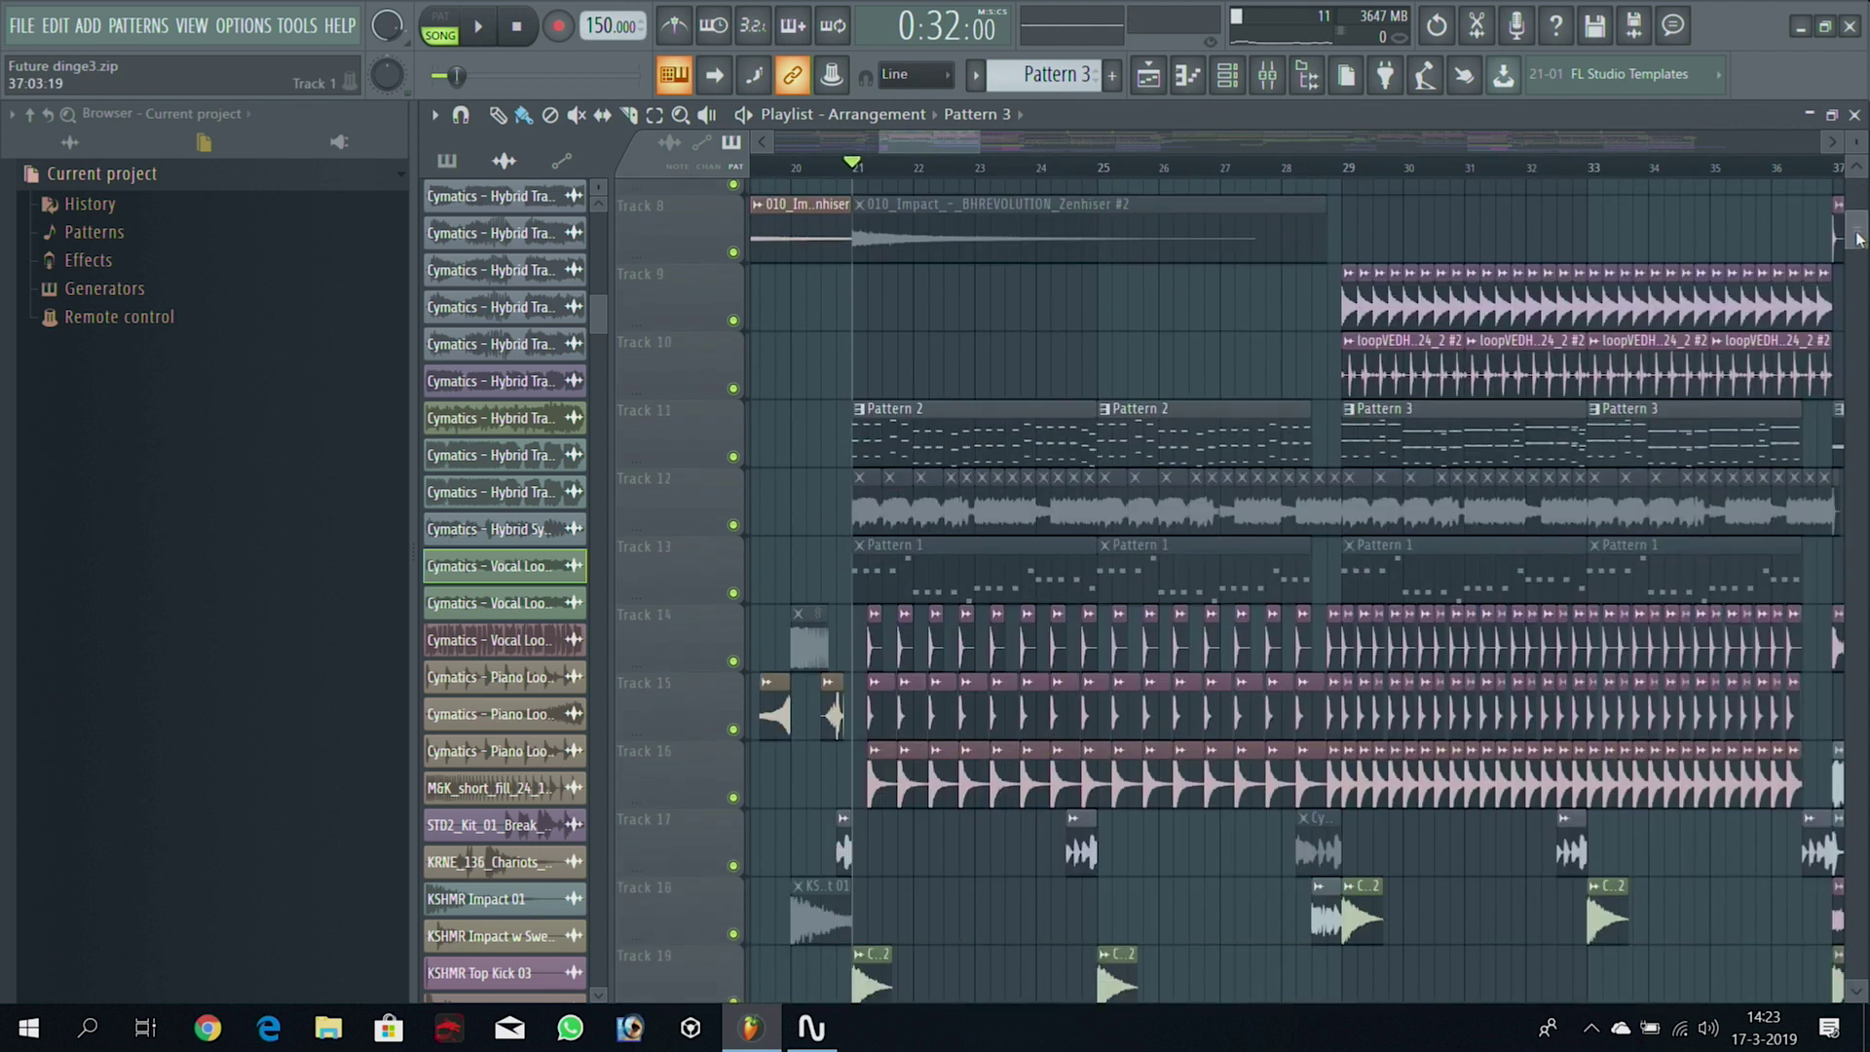
pyautogui.click(926, 429)
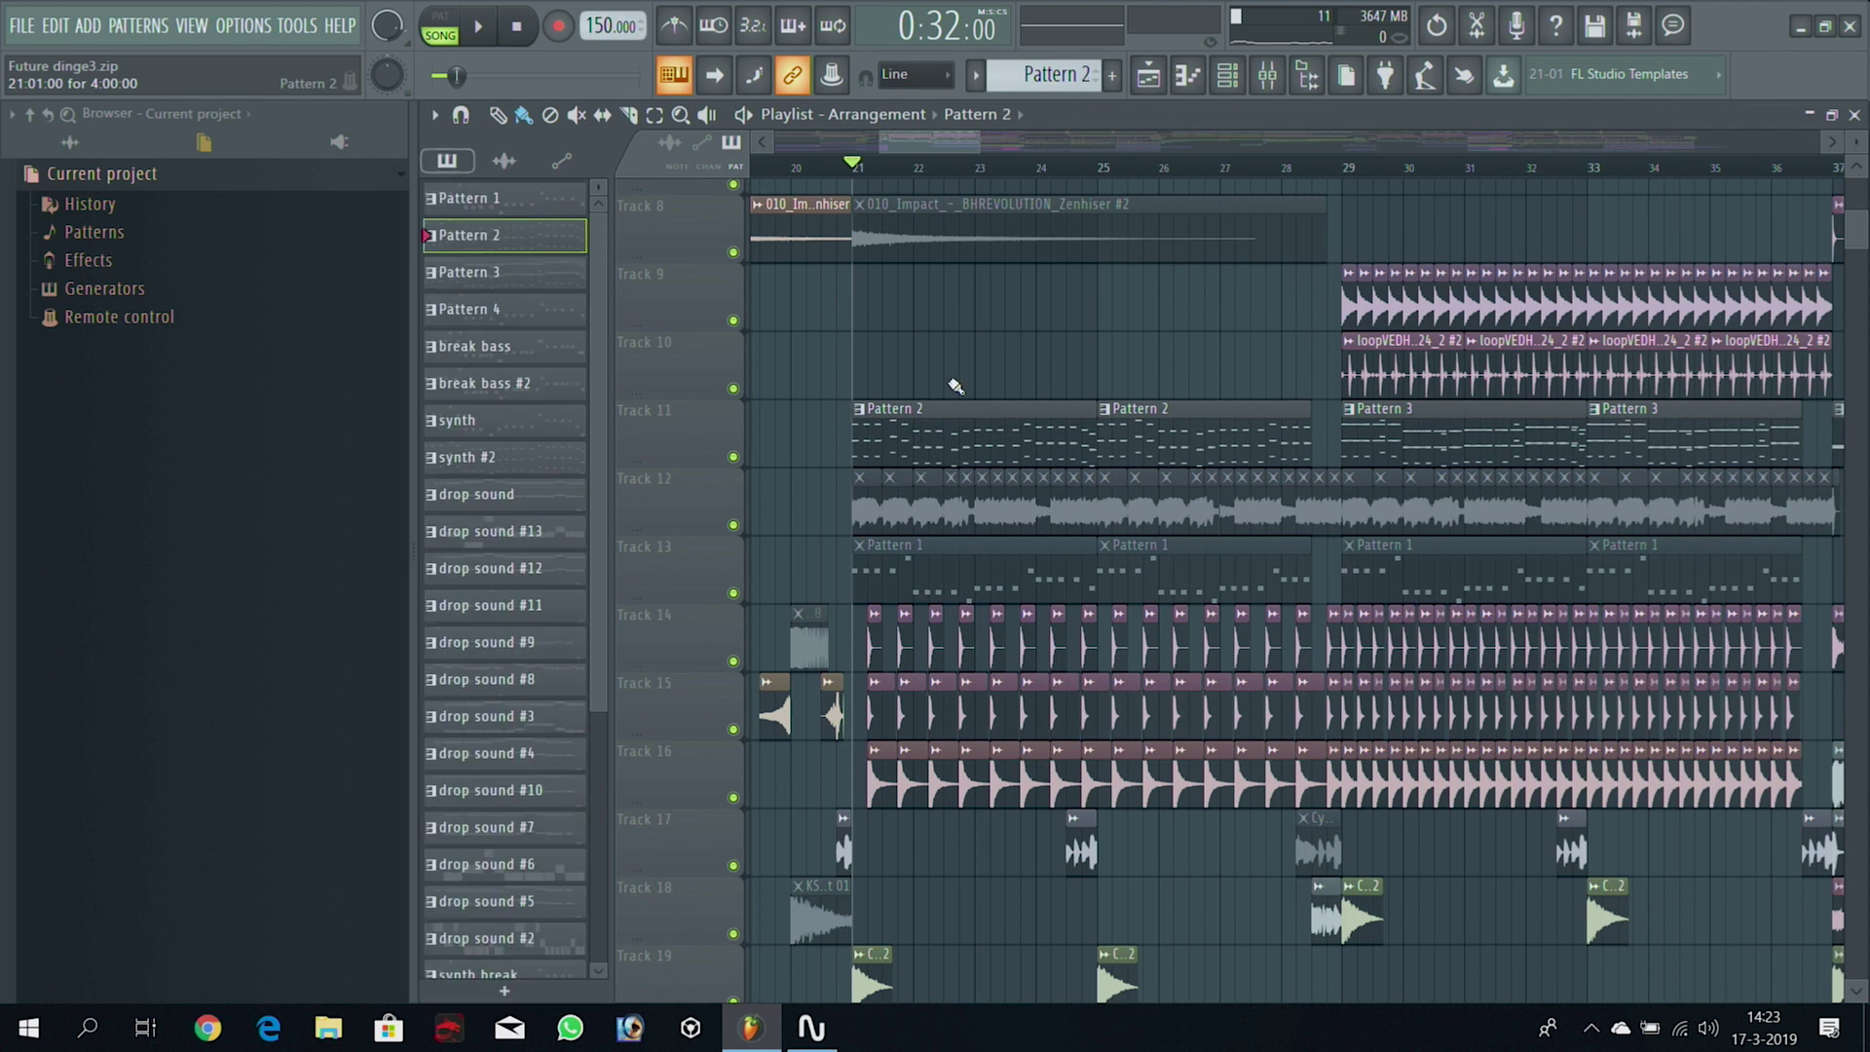
pyautogui.click(1229, 78)
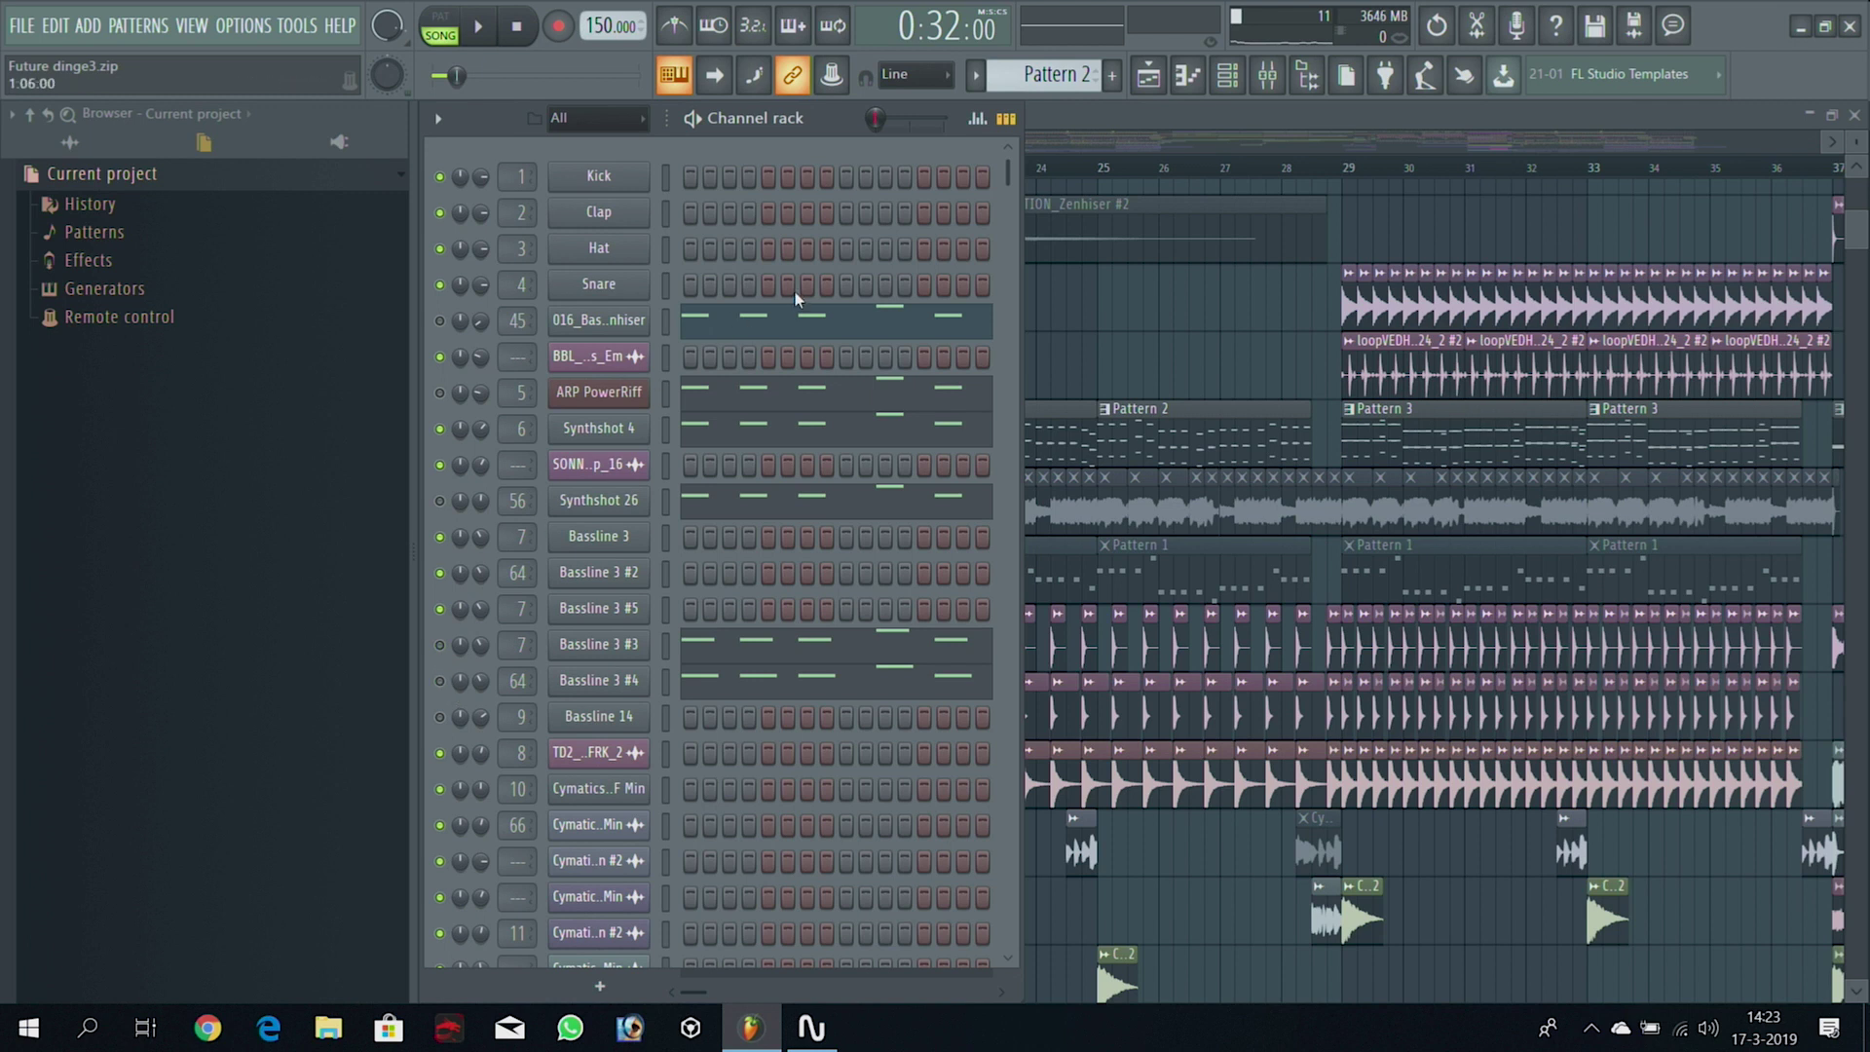
pyautogui.click(440, 22)
pyautogui.press('space')
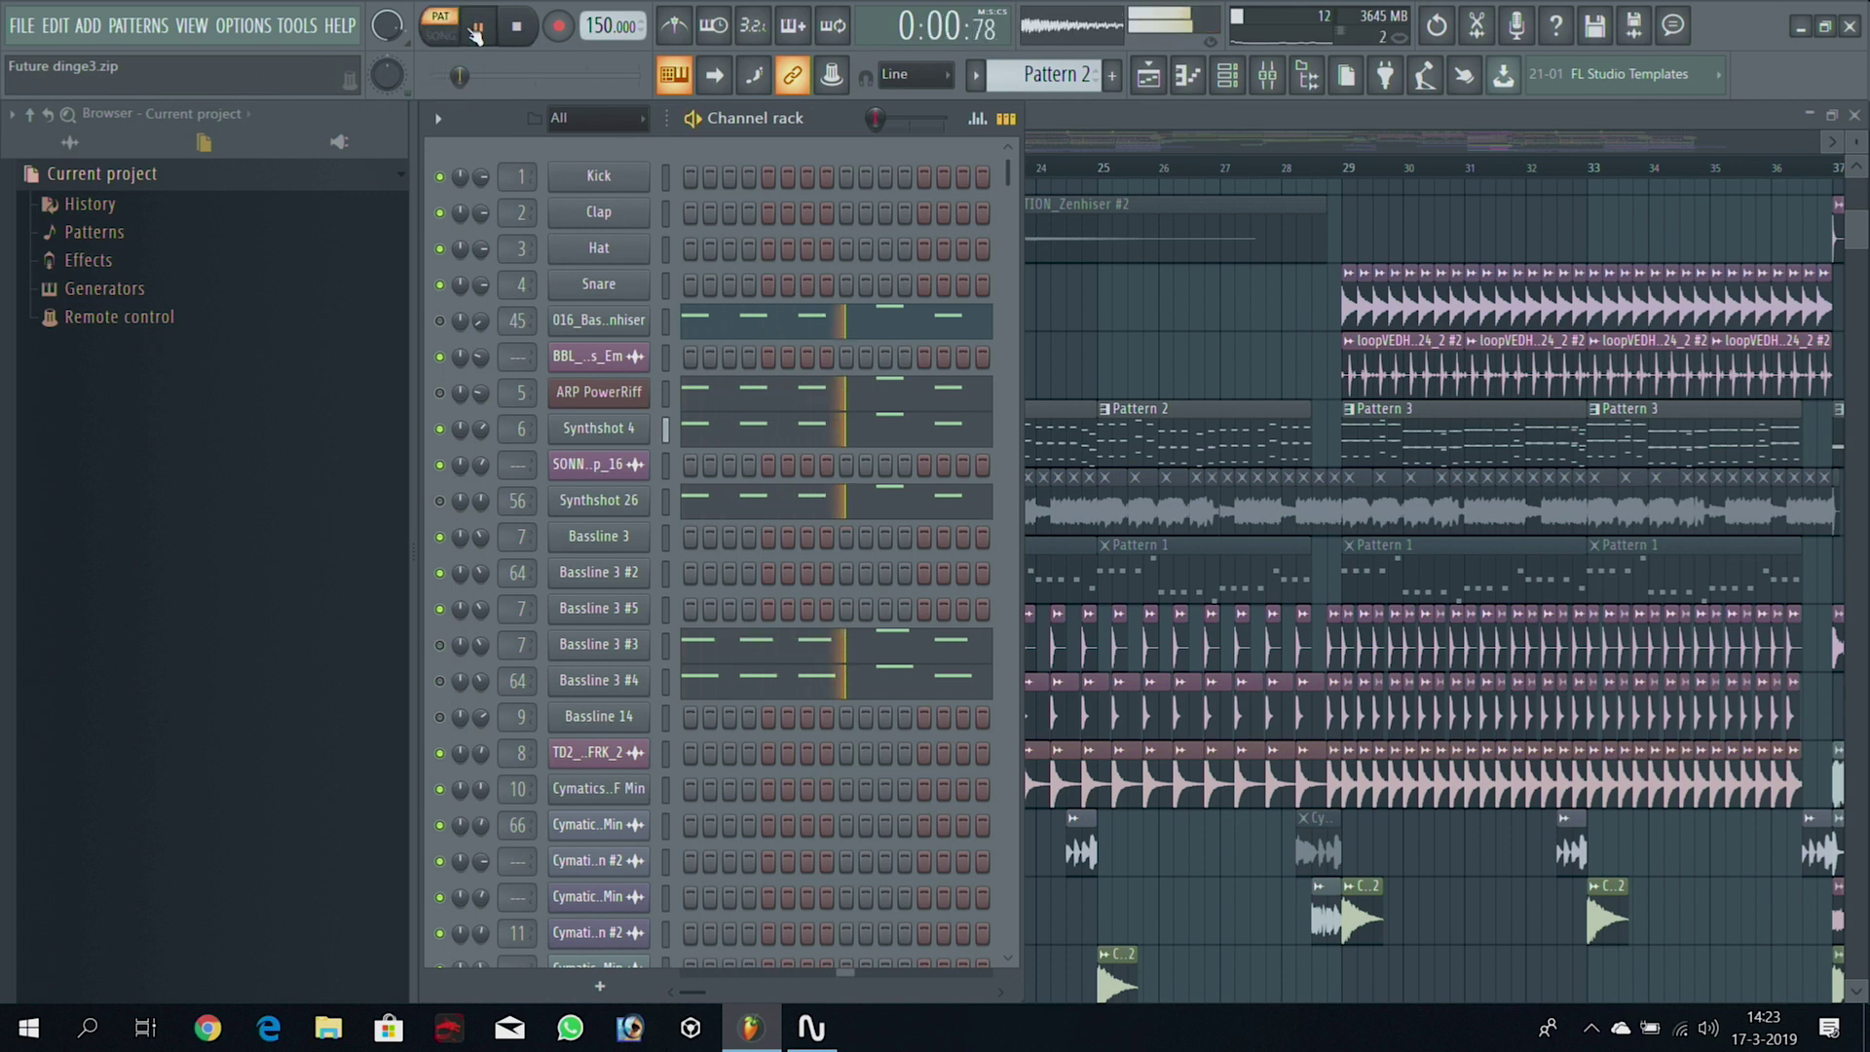
# Inspect the Synthshot 4 channel's sample settings and the Fruity parametric EQ 2 on its mixer track
pyautogui.click(599, 428)
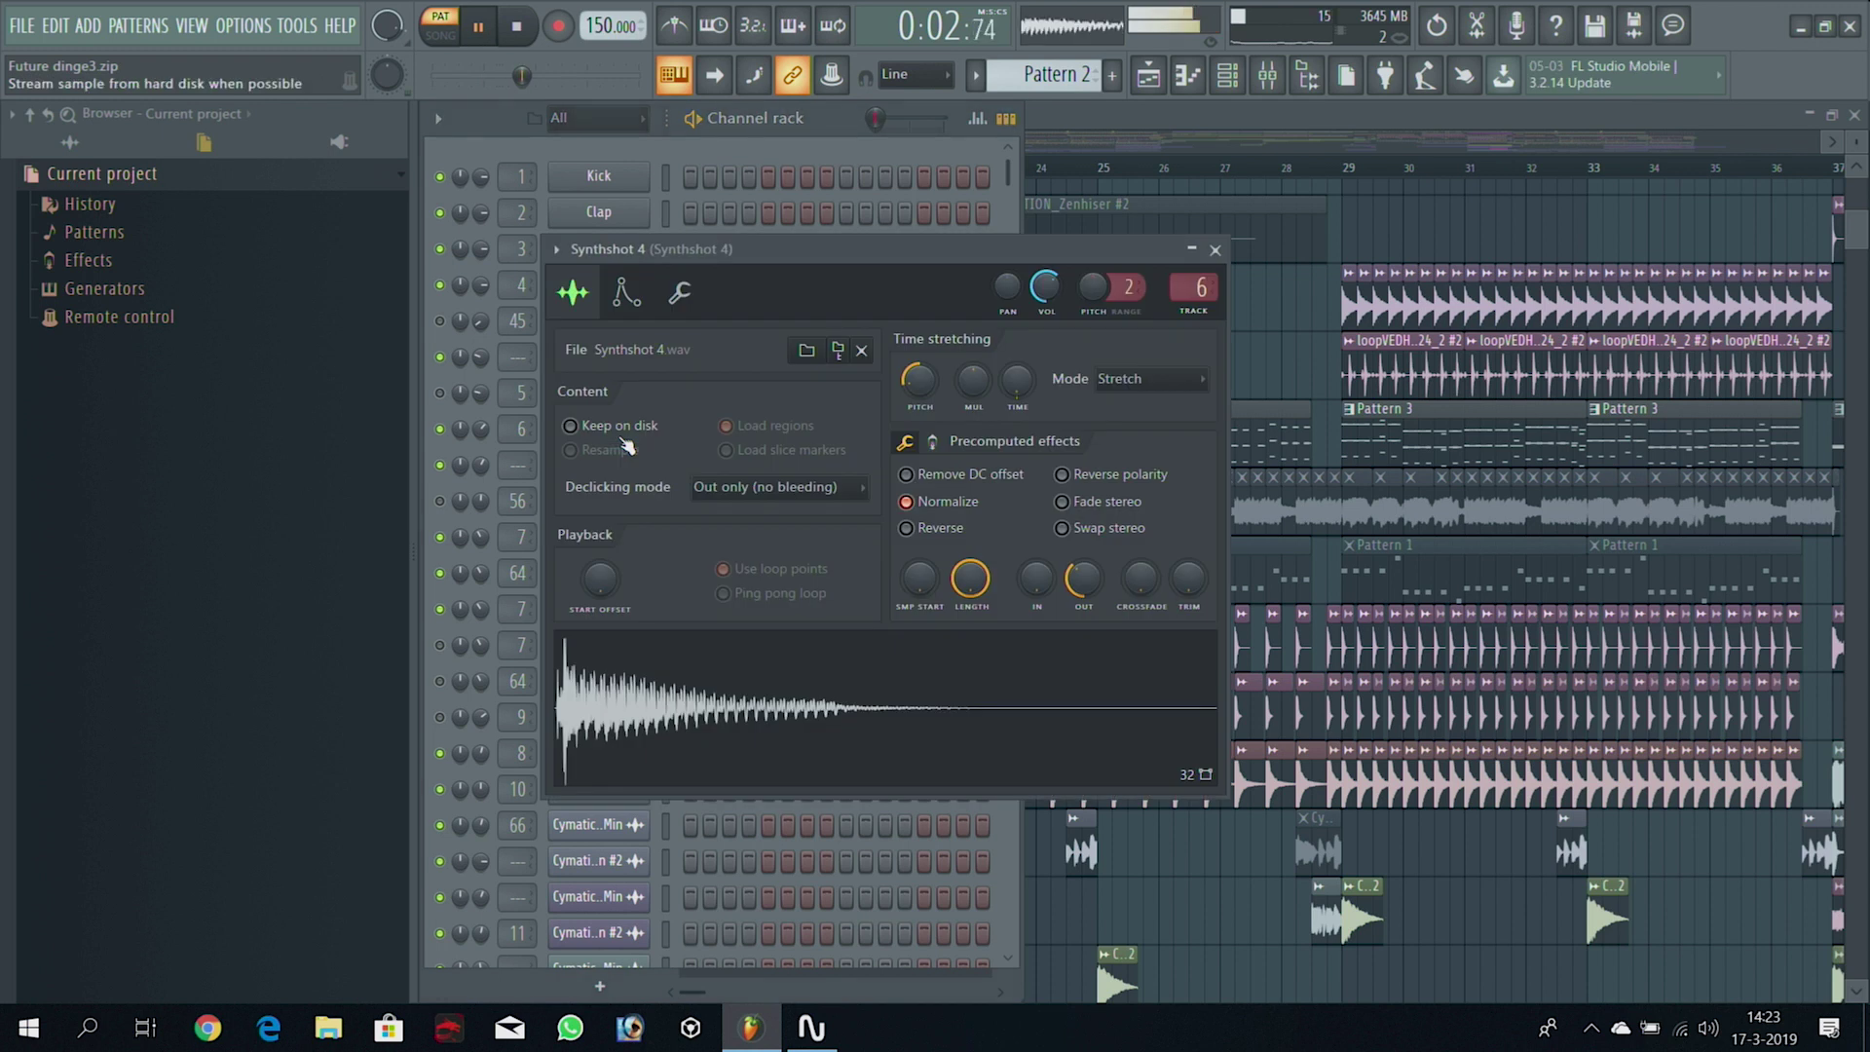
pyautogui.press('space')
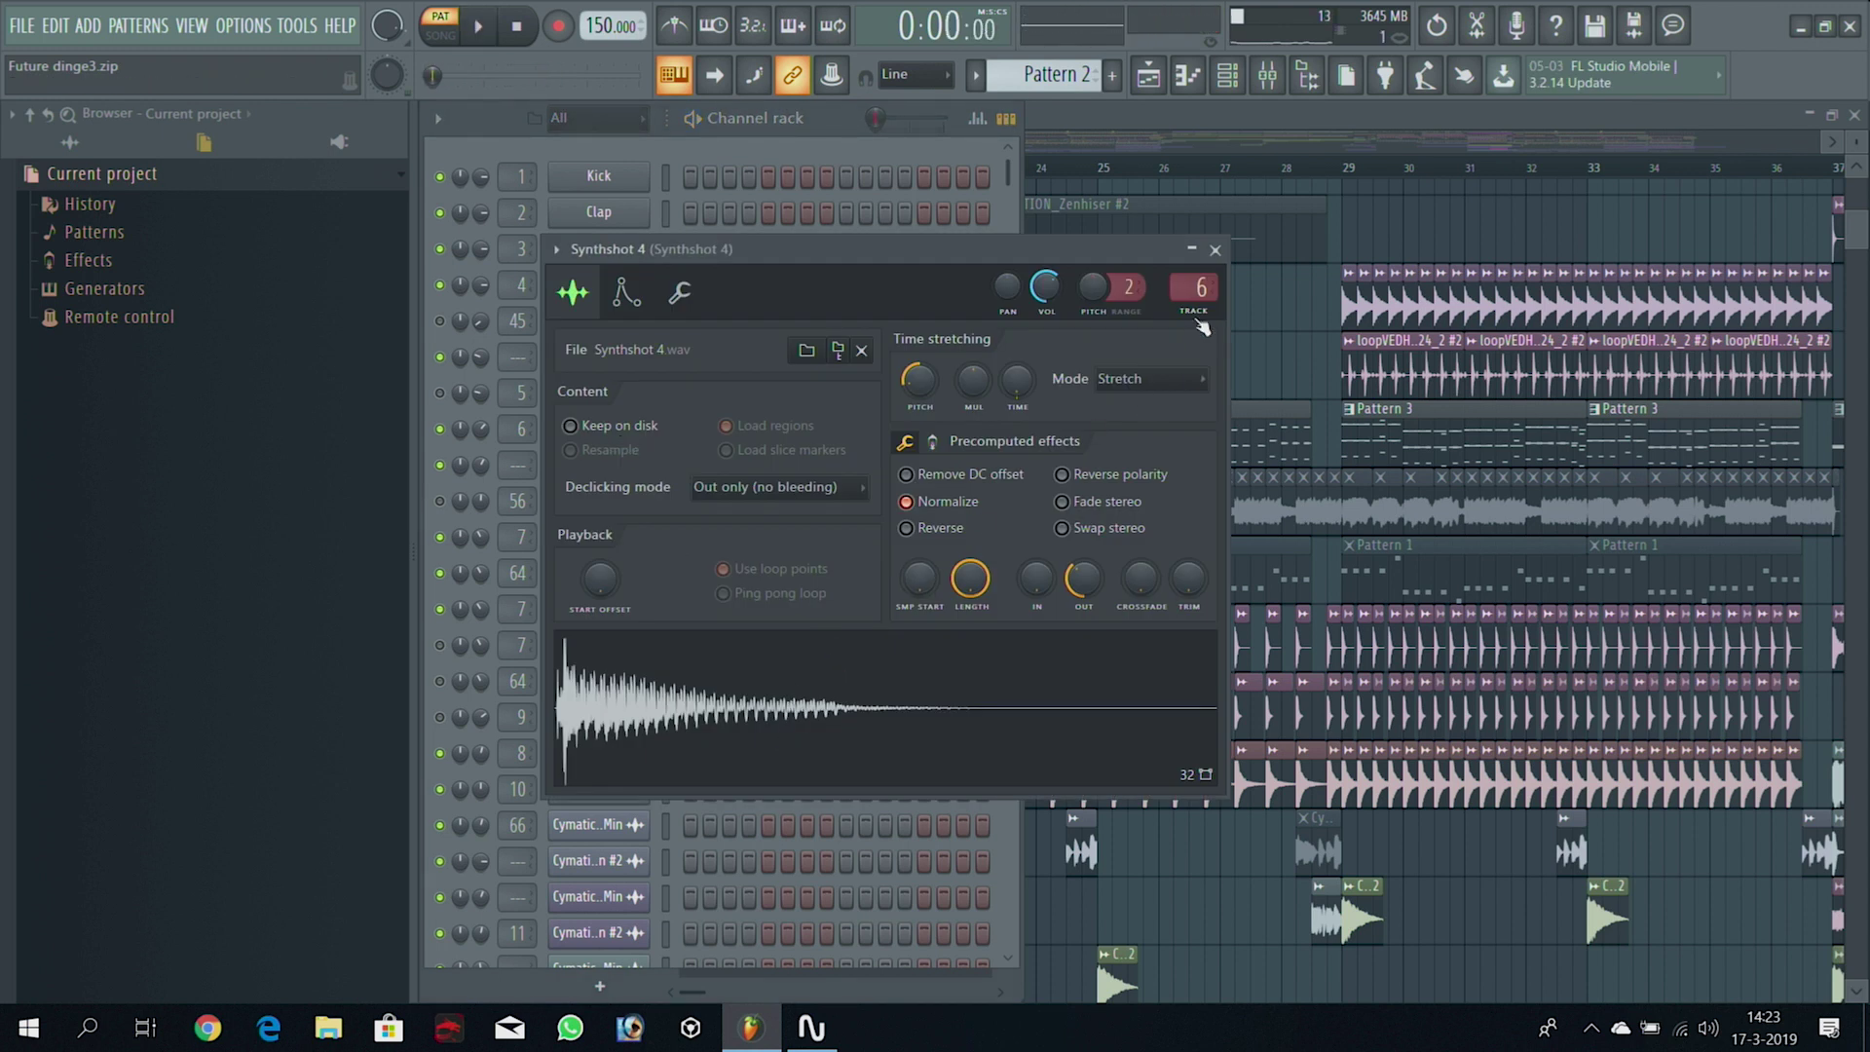
pyautogui.press('F9')
pyautogui.click(1802, 298)
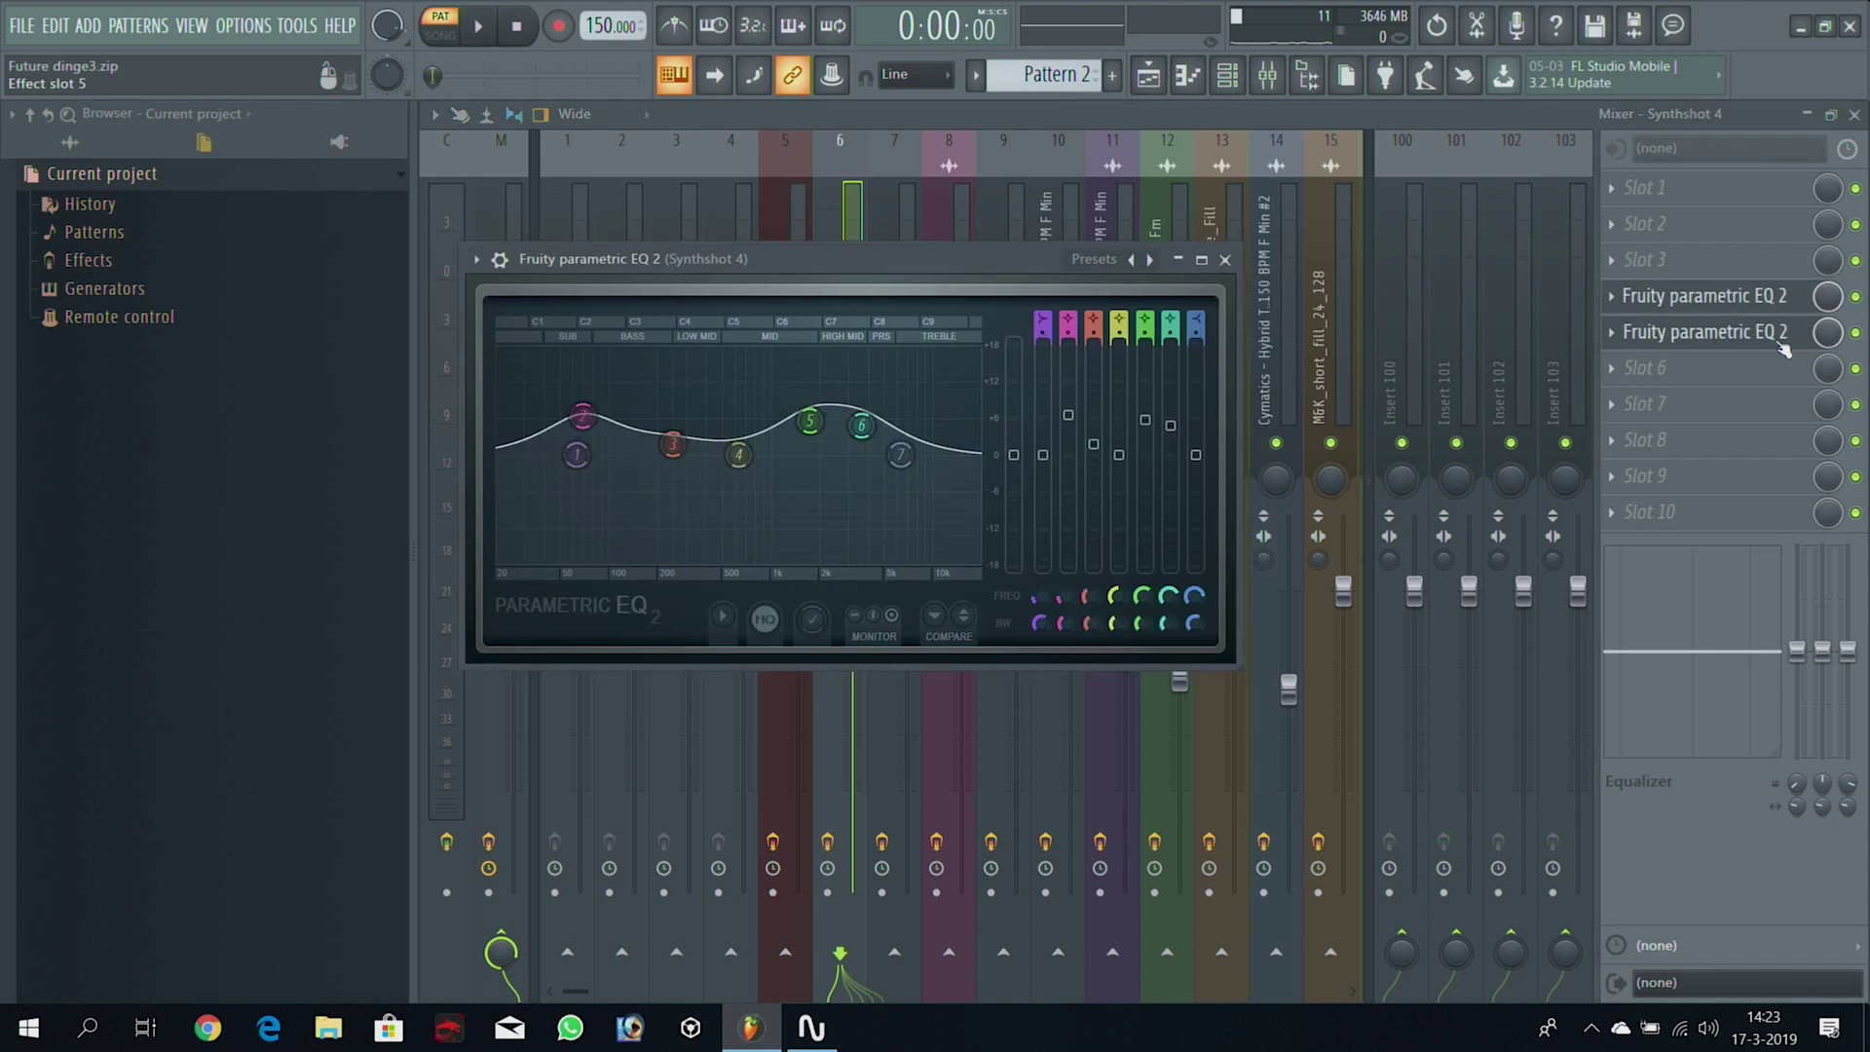
pyautogui.moveTo(919, 261); pyautogui.dragTo(1208, 201)
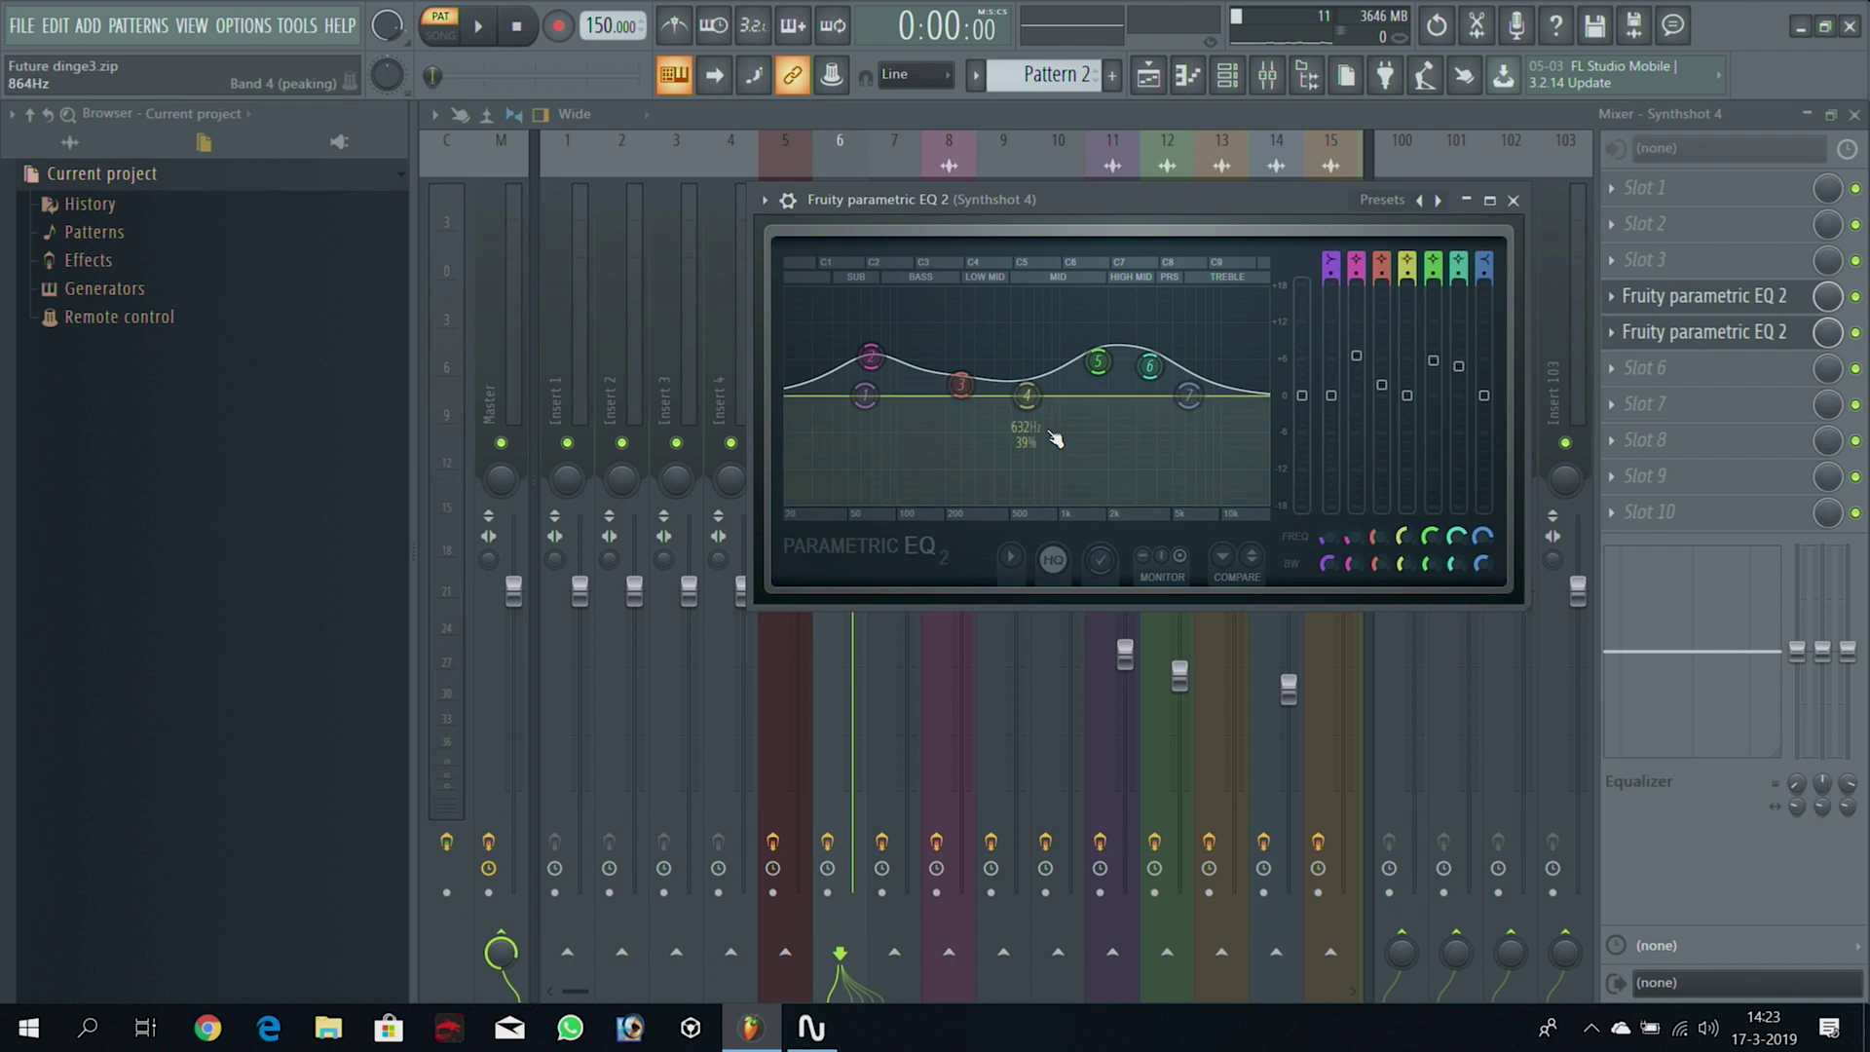
# Close the equalizer and mixer, return to the Channel rack, and listen to Pattern 2 again
pyautogui.click(1154, 73)
pyautogui.click(1229, 78)
pyautogui.press('space')
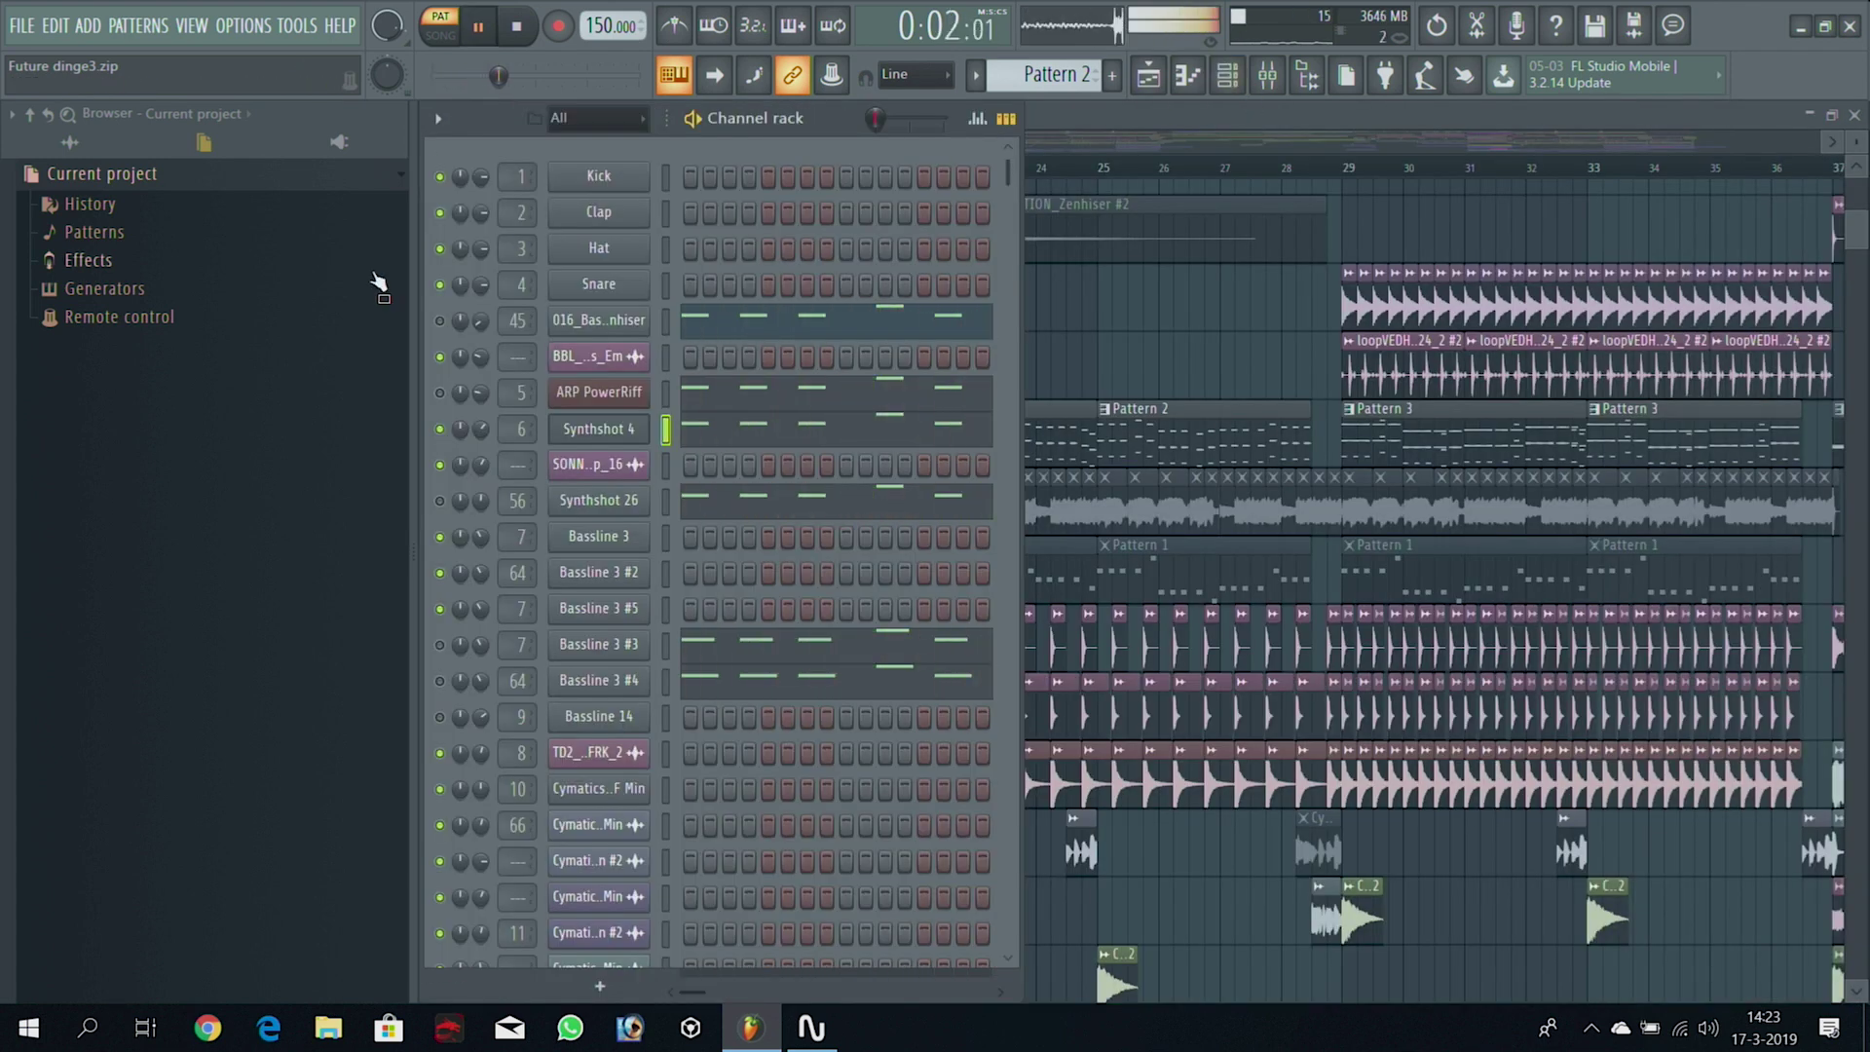
pyautogui.press('space')
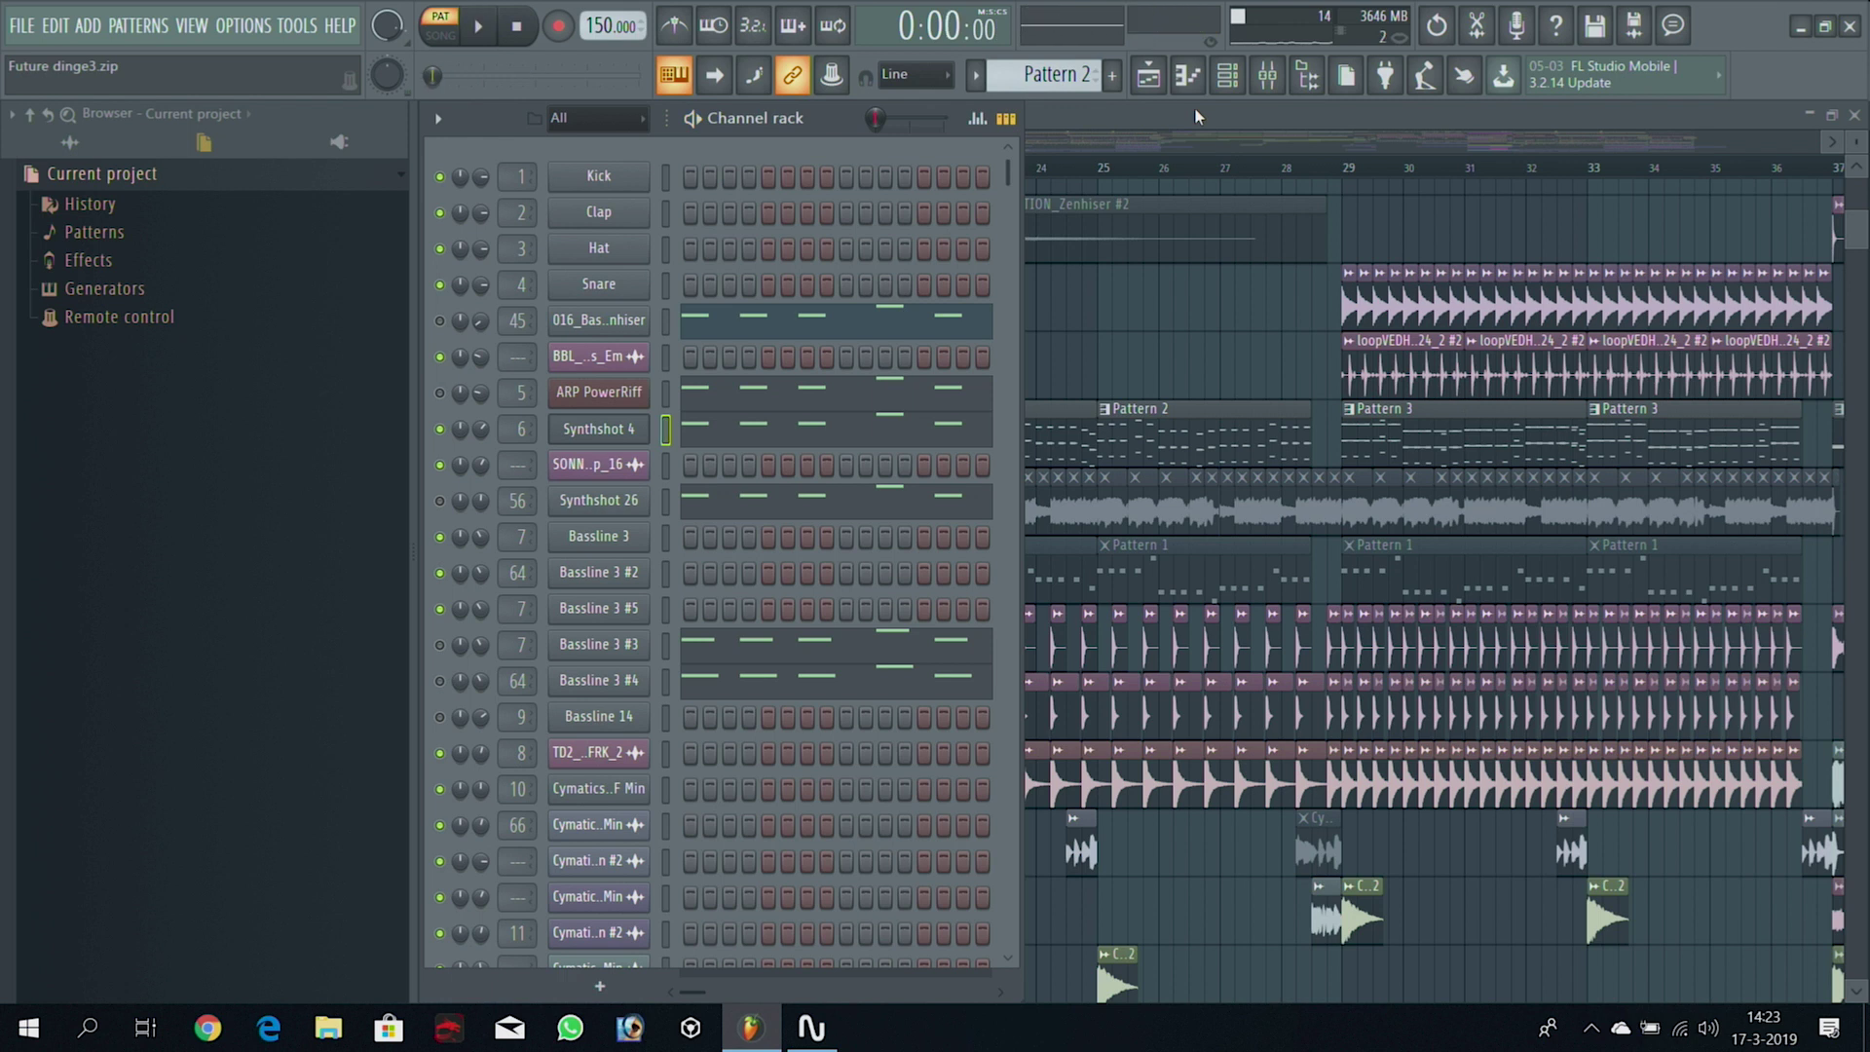
# Return to song mode at bar 21 and listen to only Tracks 2 and 11 together
pyautogui.press('F6')
pyautogui.click(857, 171)
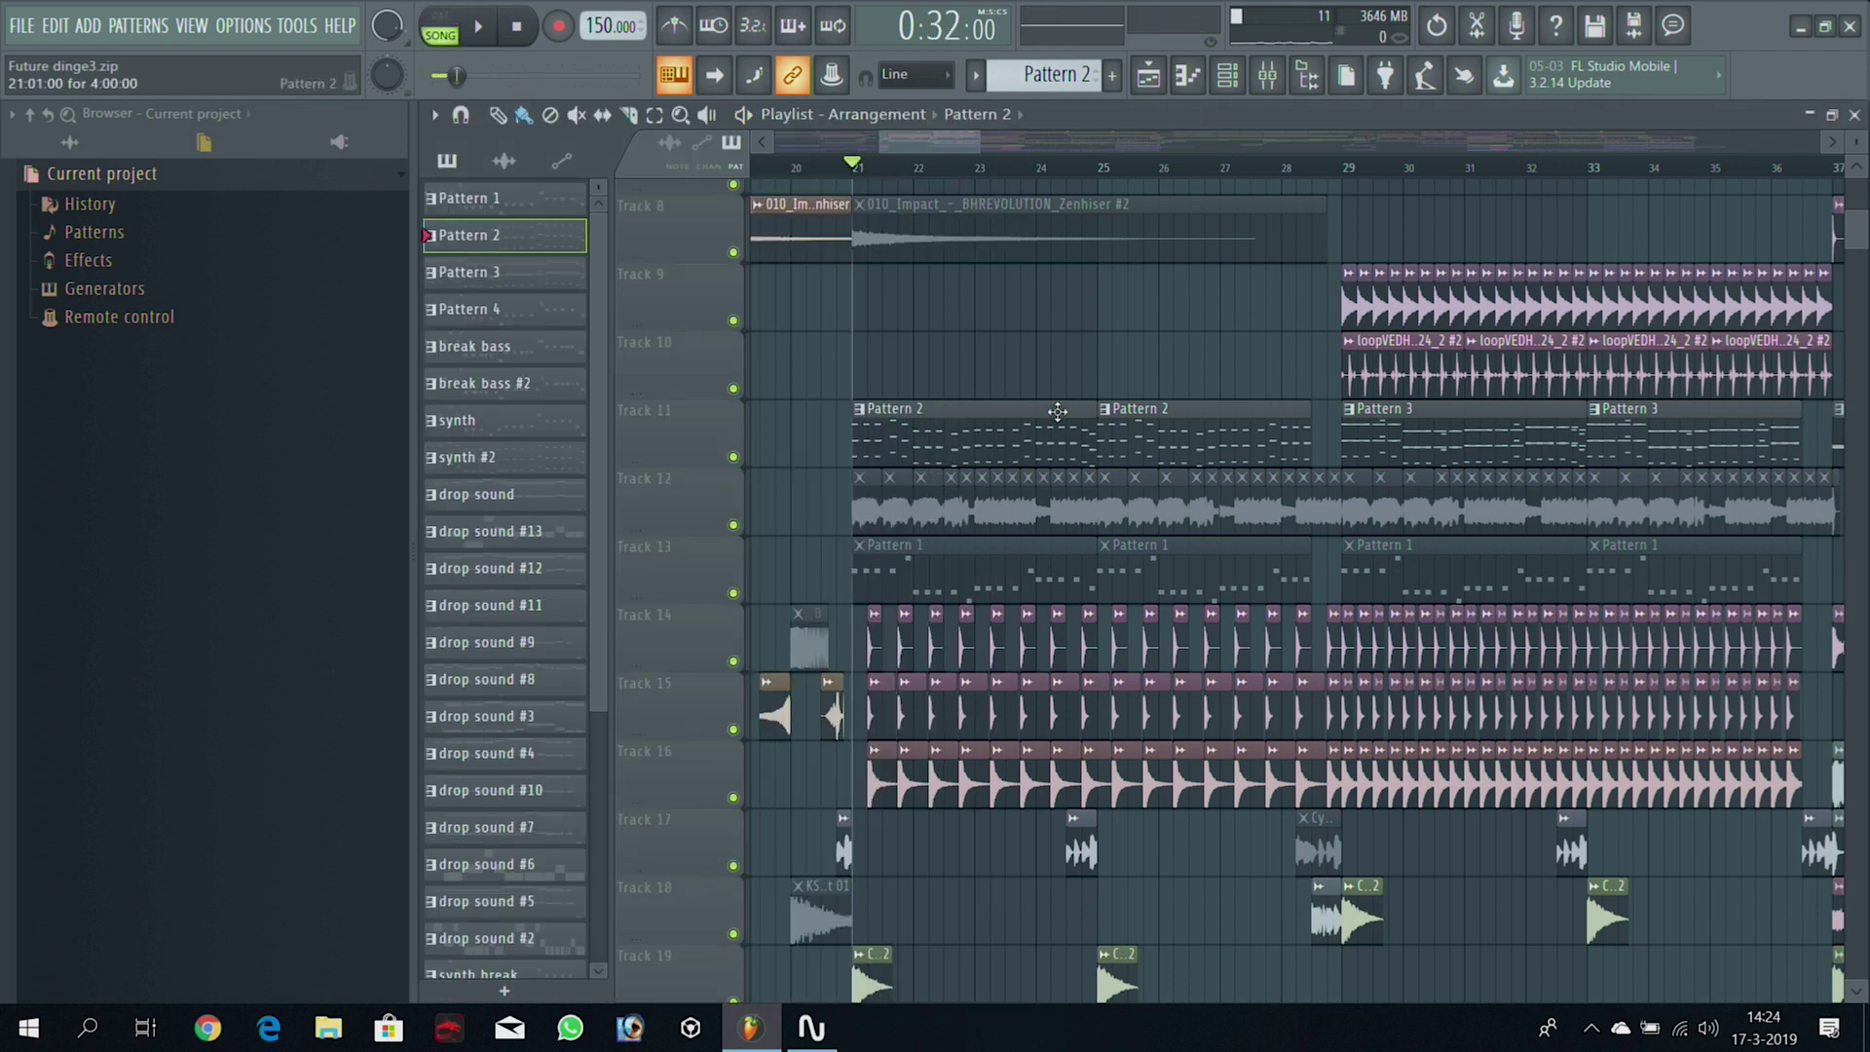
pyautogui.scroll(6, 1052, 340)
pyautogui.click(735, 234)
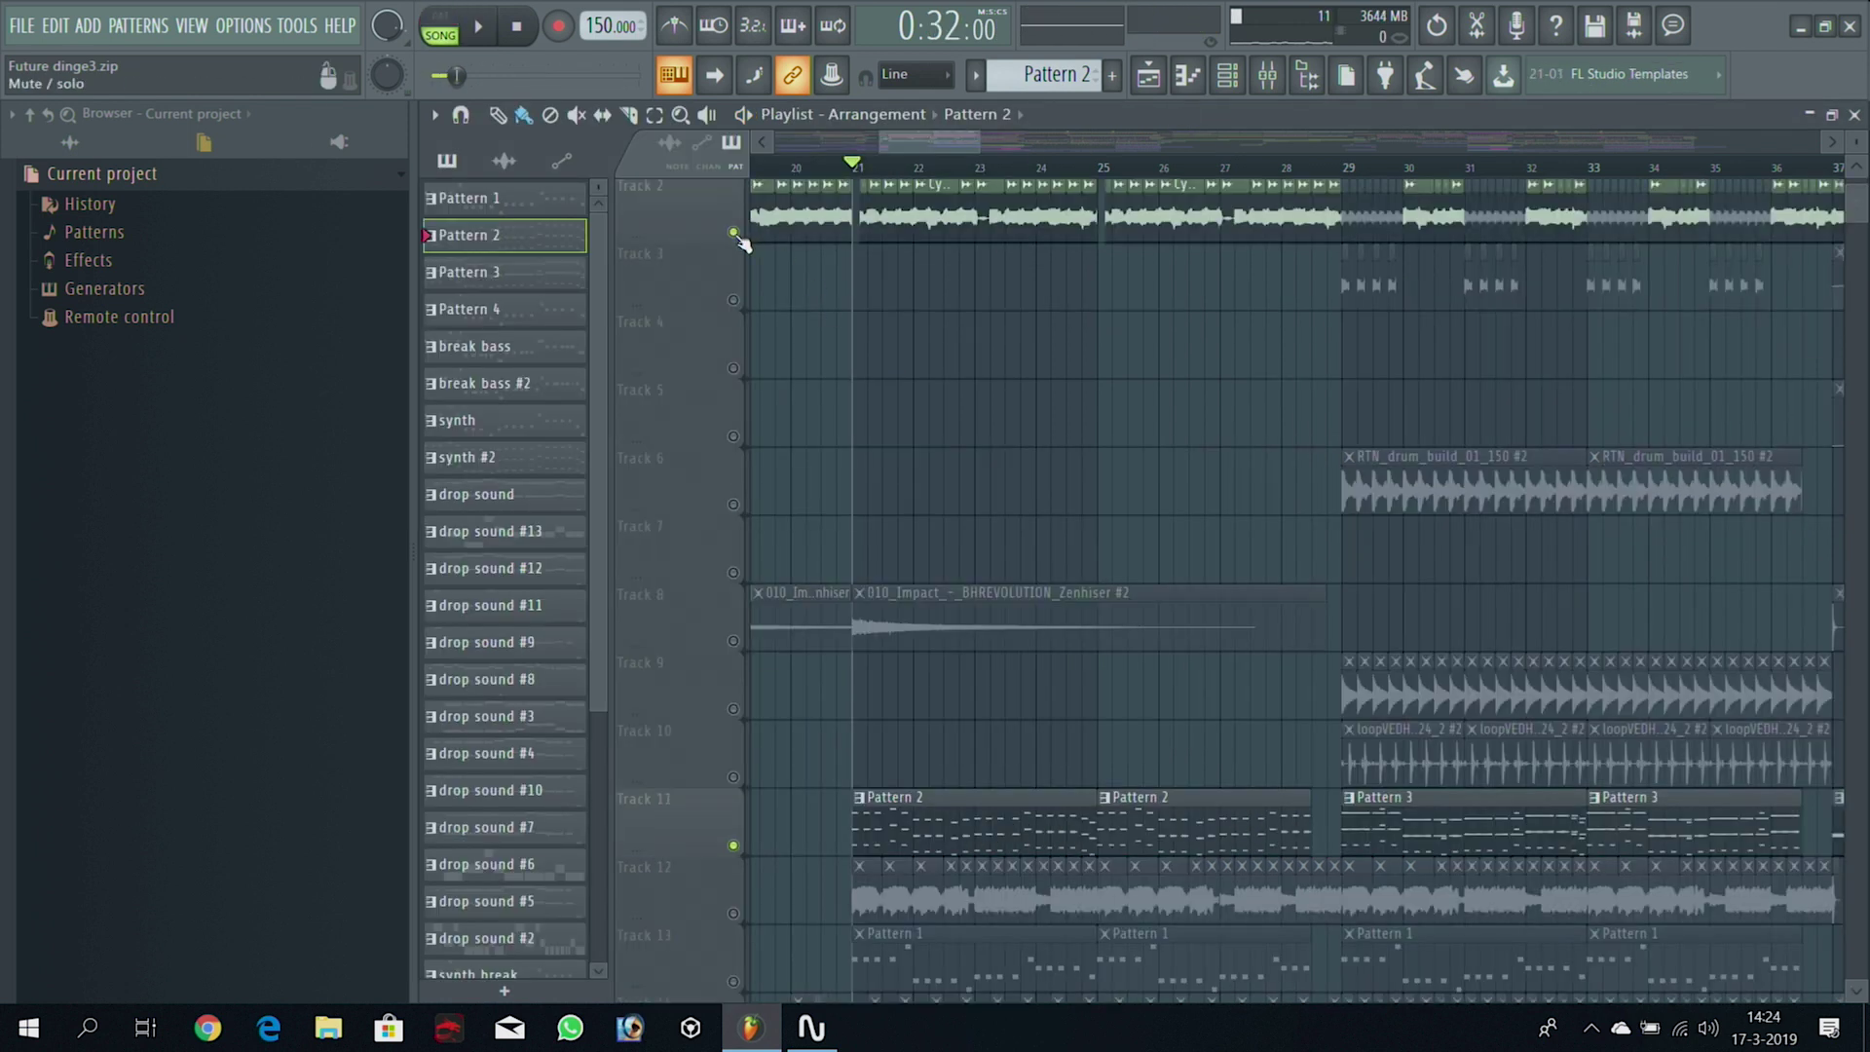
pyautogui.press('space')
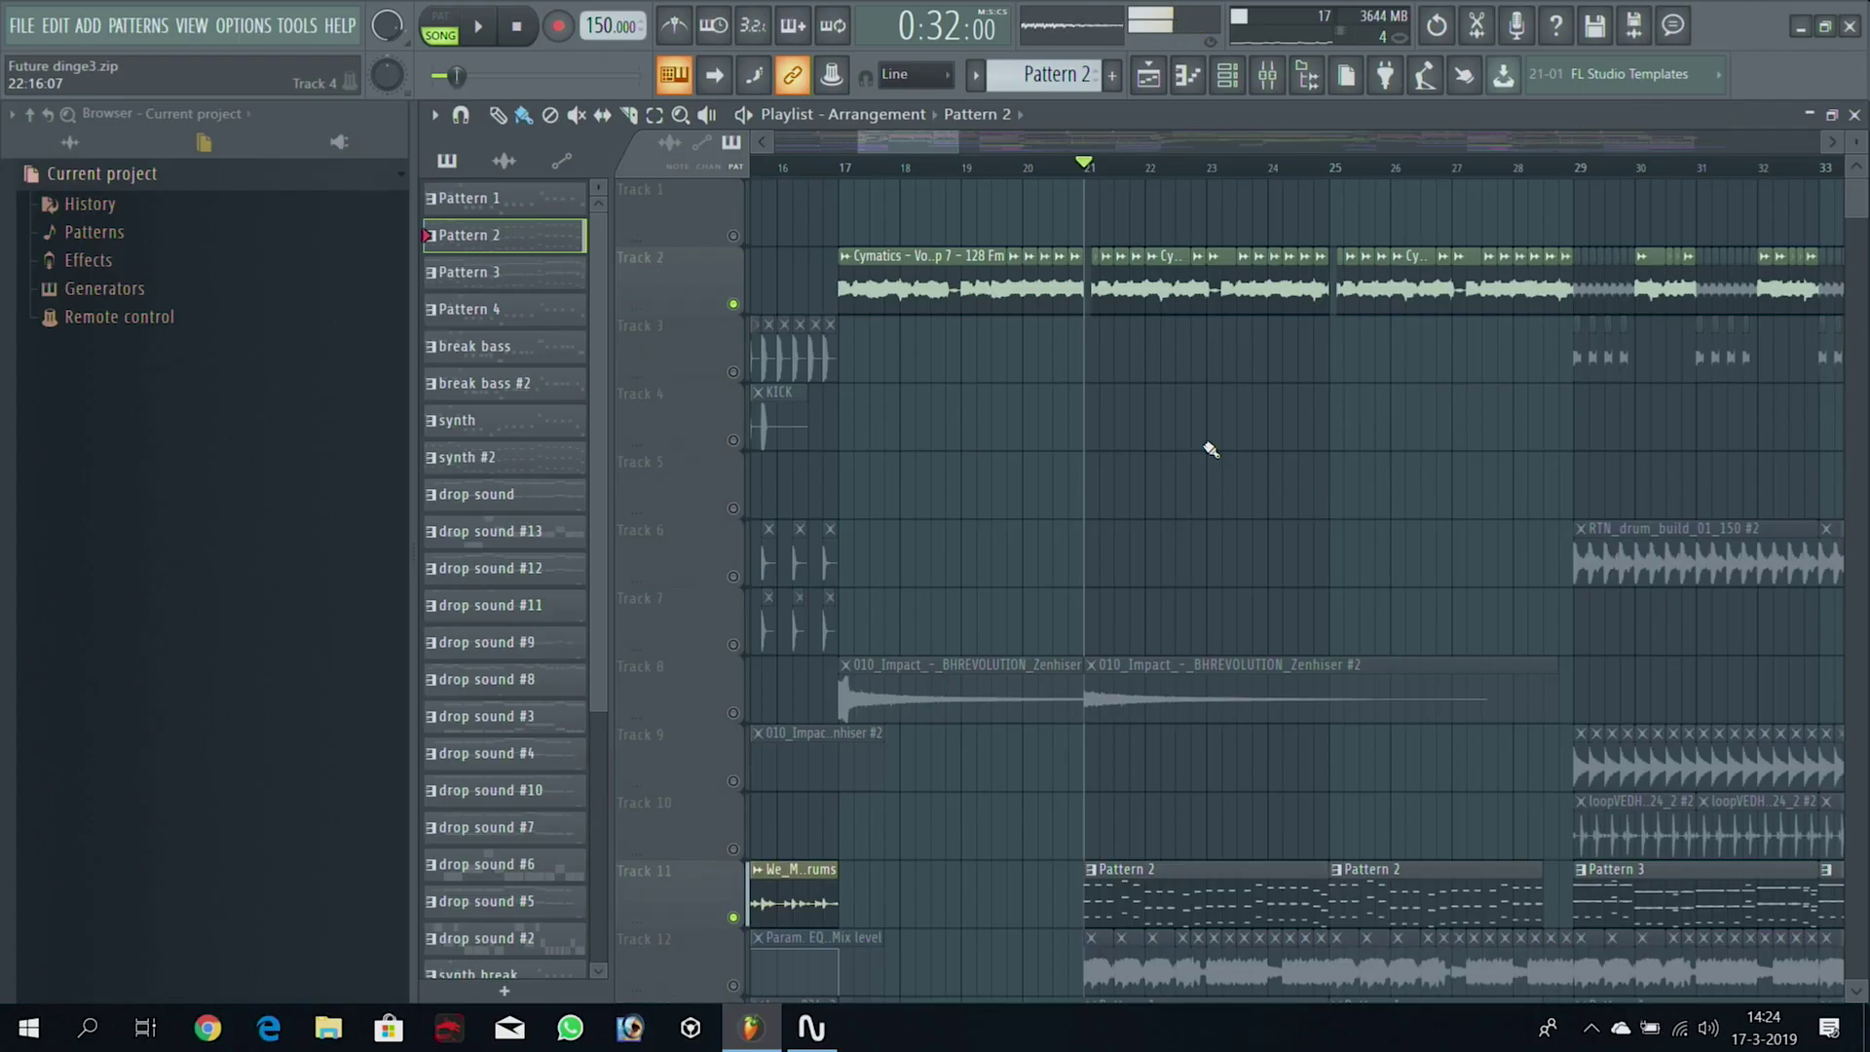
# Move the playhead back to bar 17 and play Tracks 2 and 11 from there, then stop
pyautogui.moveTo(958, 144); pyautogui.dragTo(888, 170)
pyautogui.click(877, 173)
pyautogui.press('space')
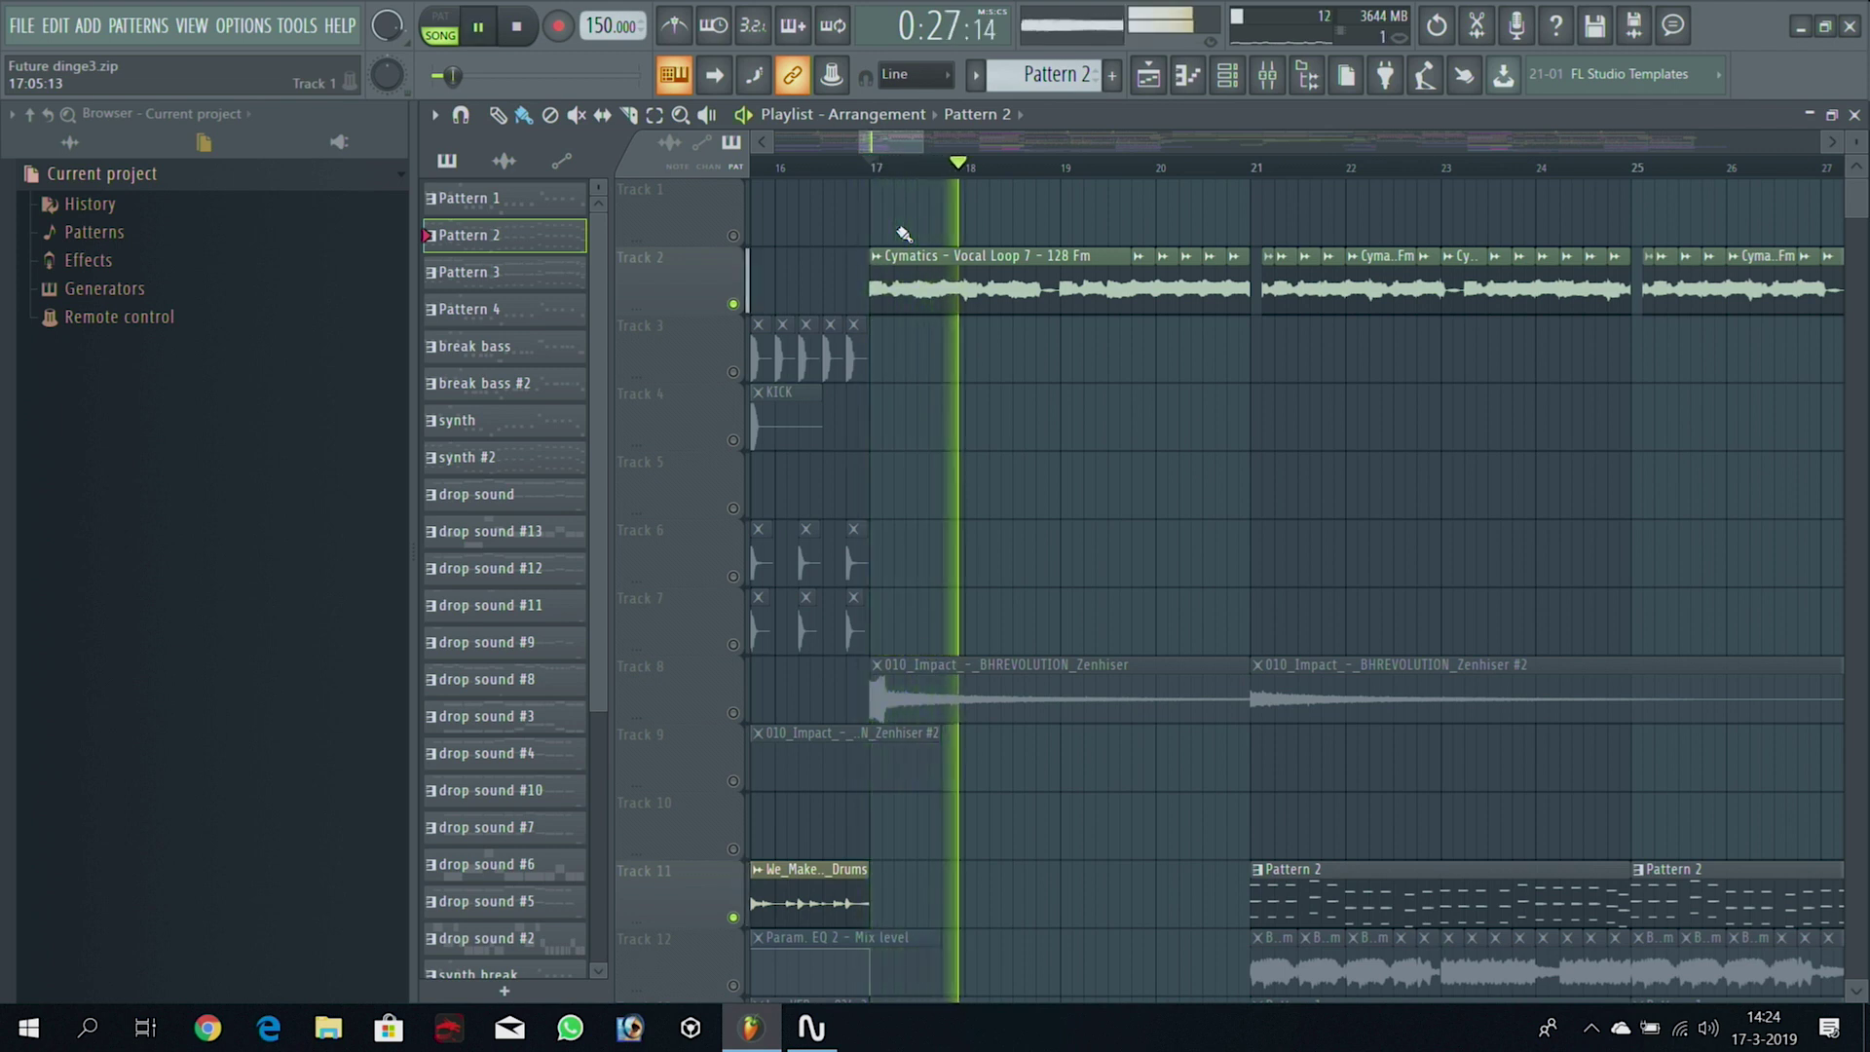
pyautogui.press('space')
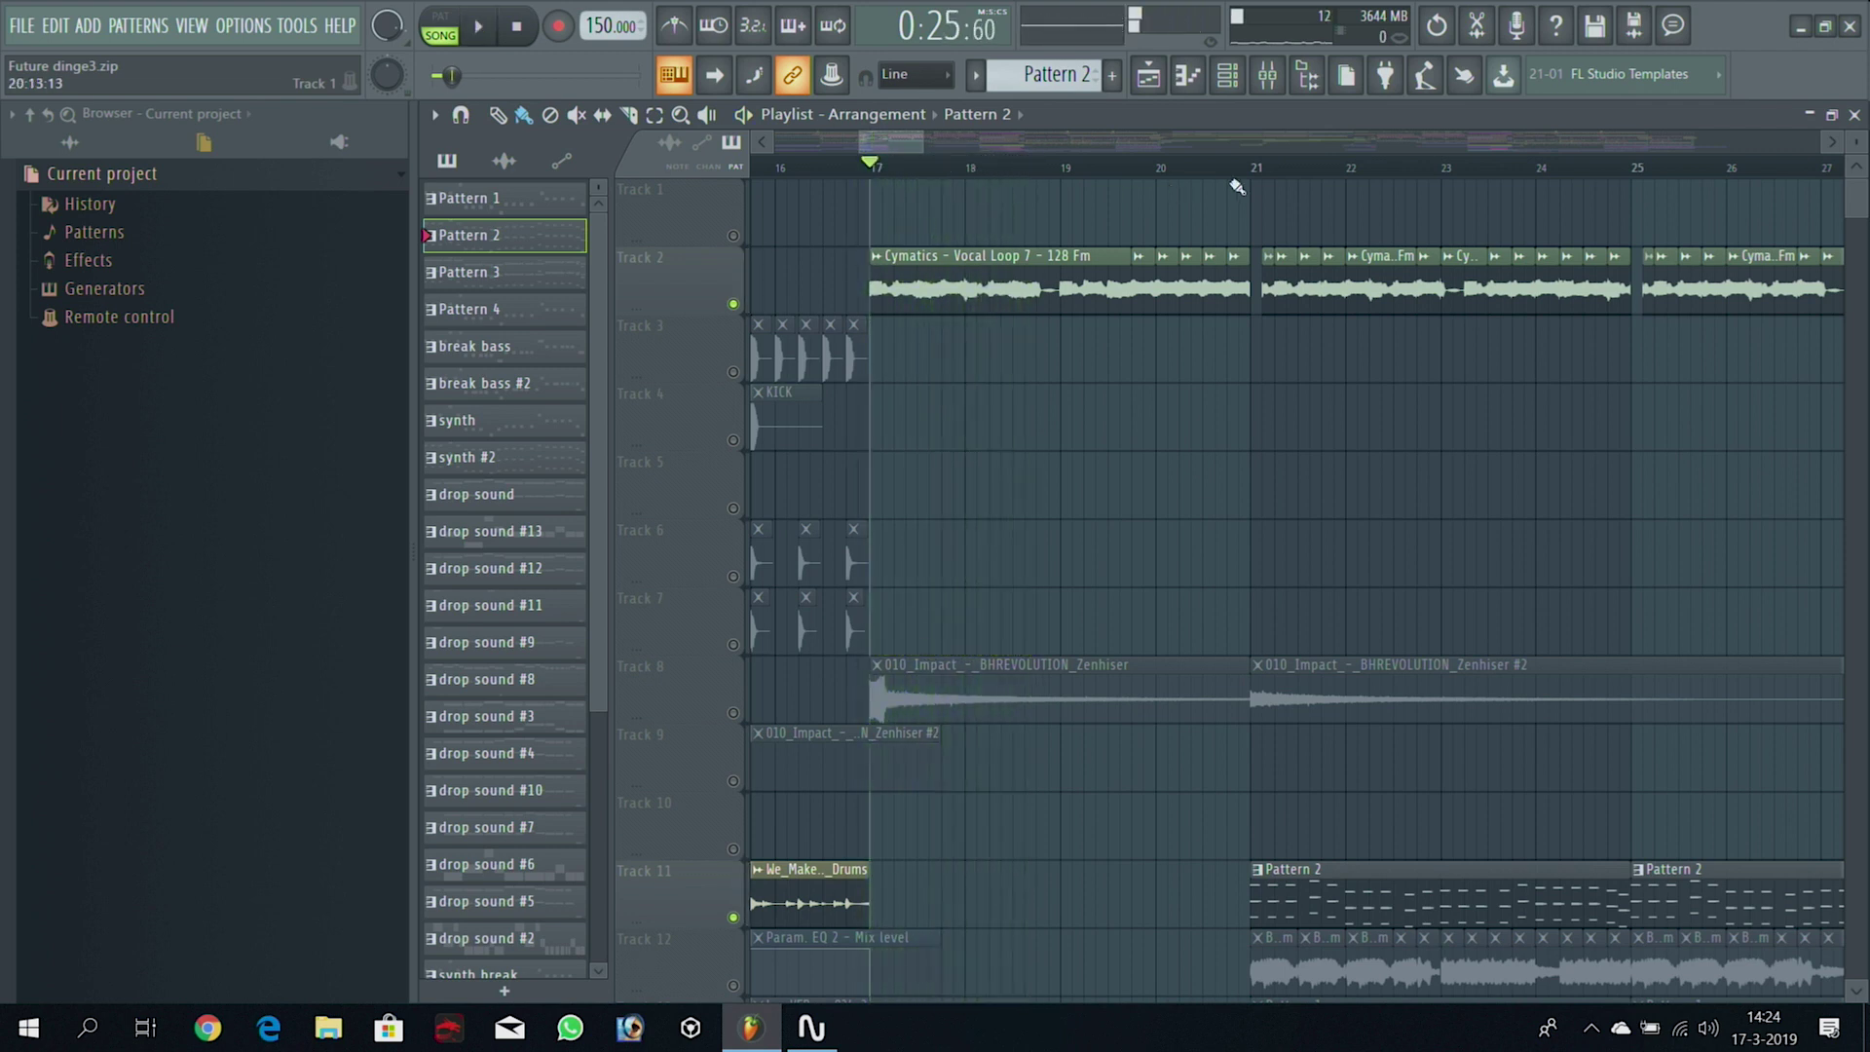
# Play Track 2 soloed from bar 20 to hear the chopped vocal, stop playback, and restore all tracks
pyautogui.click(1162, 179)
pyautogui.rightClick(735, 306)
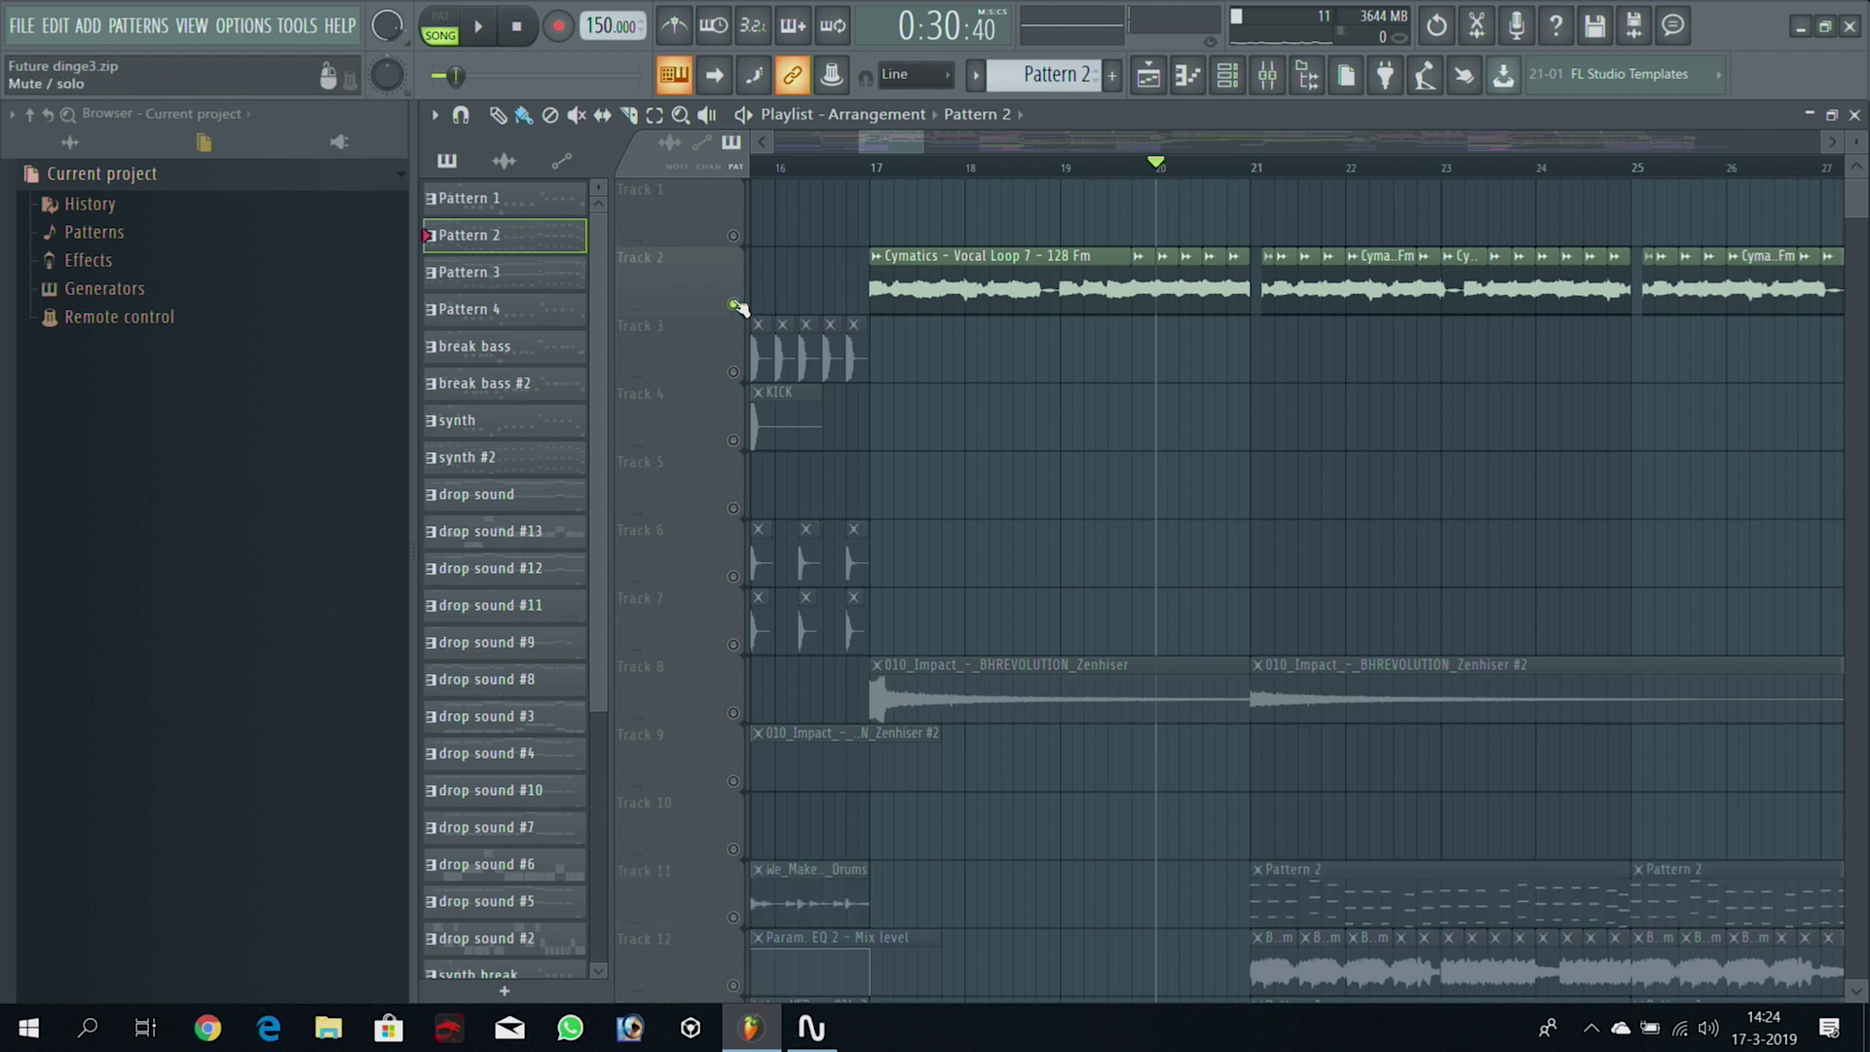
pyautogui.press('space')
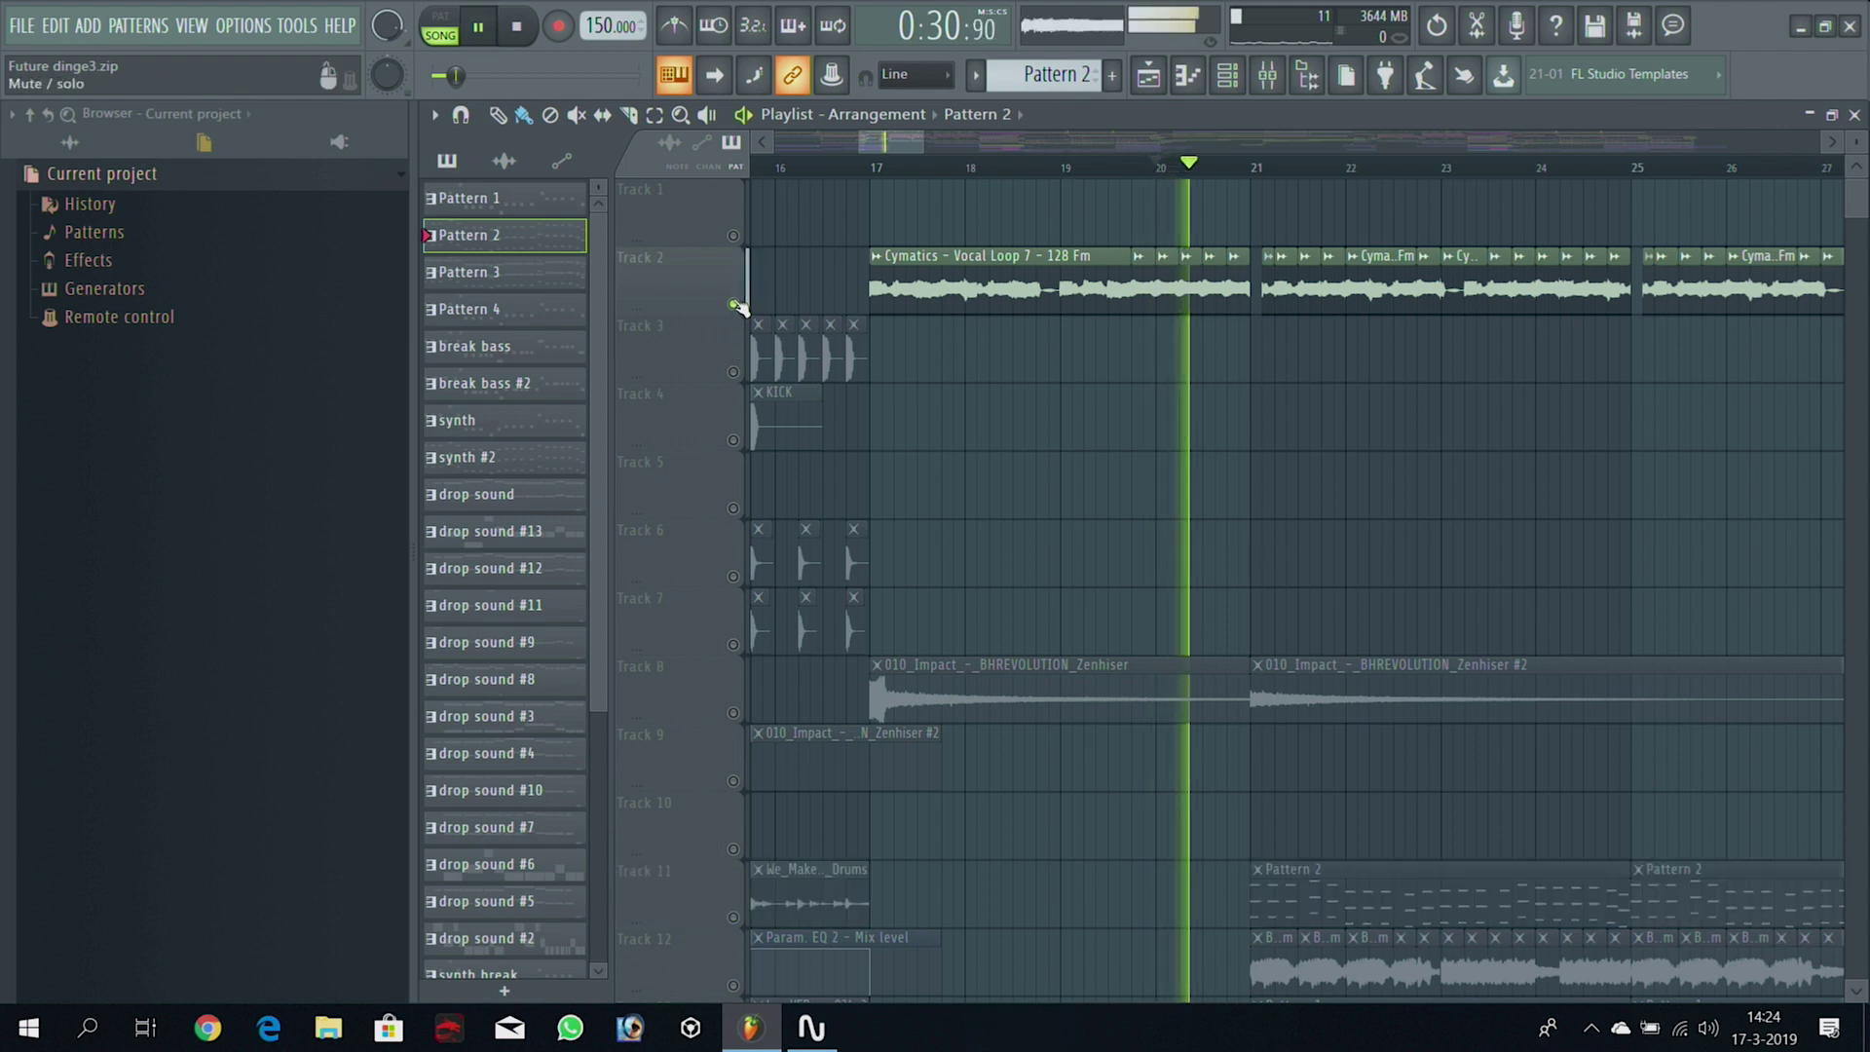
pyautogui.moveTo(892, 143); pyautogui.dragTo(902, 145)
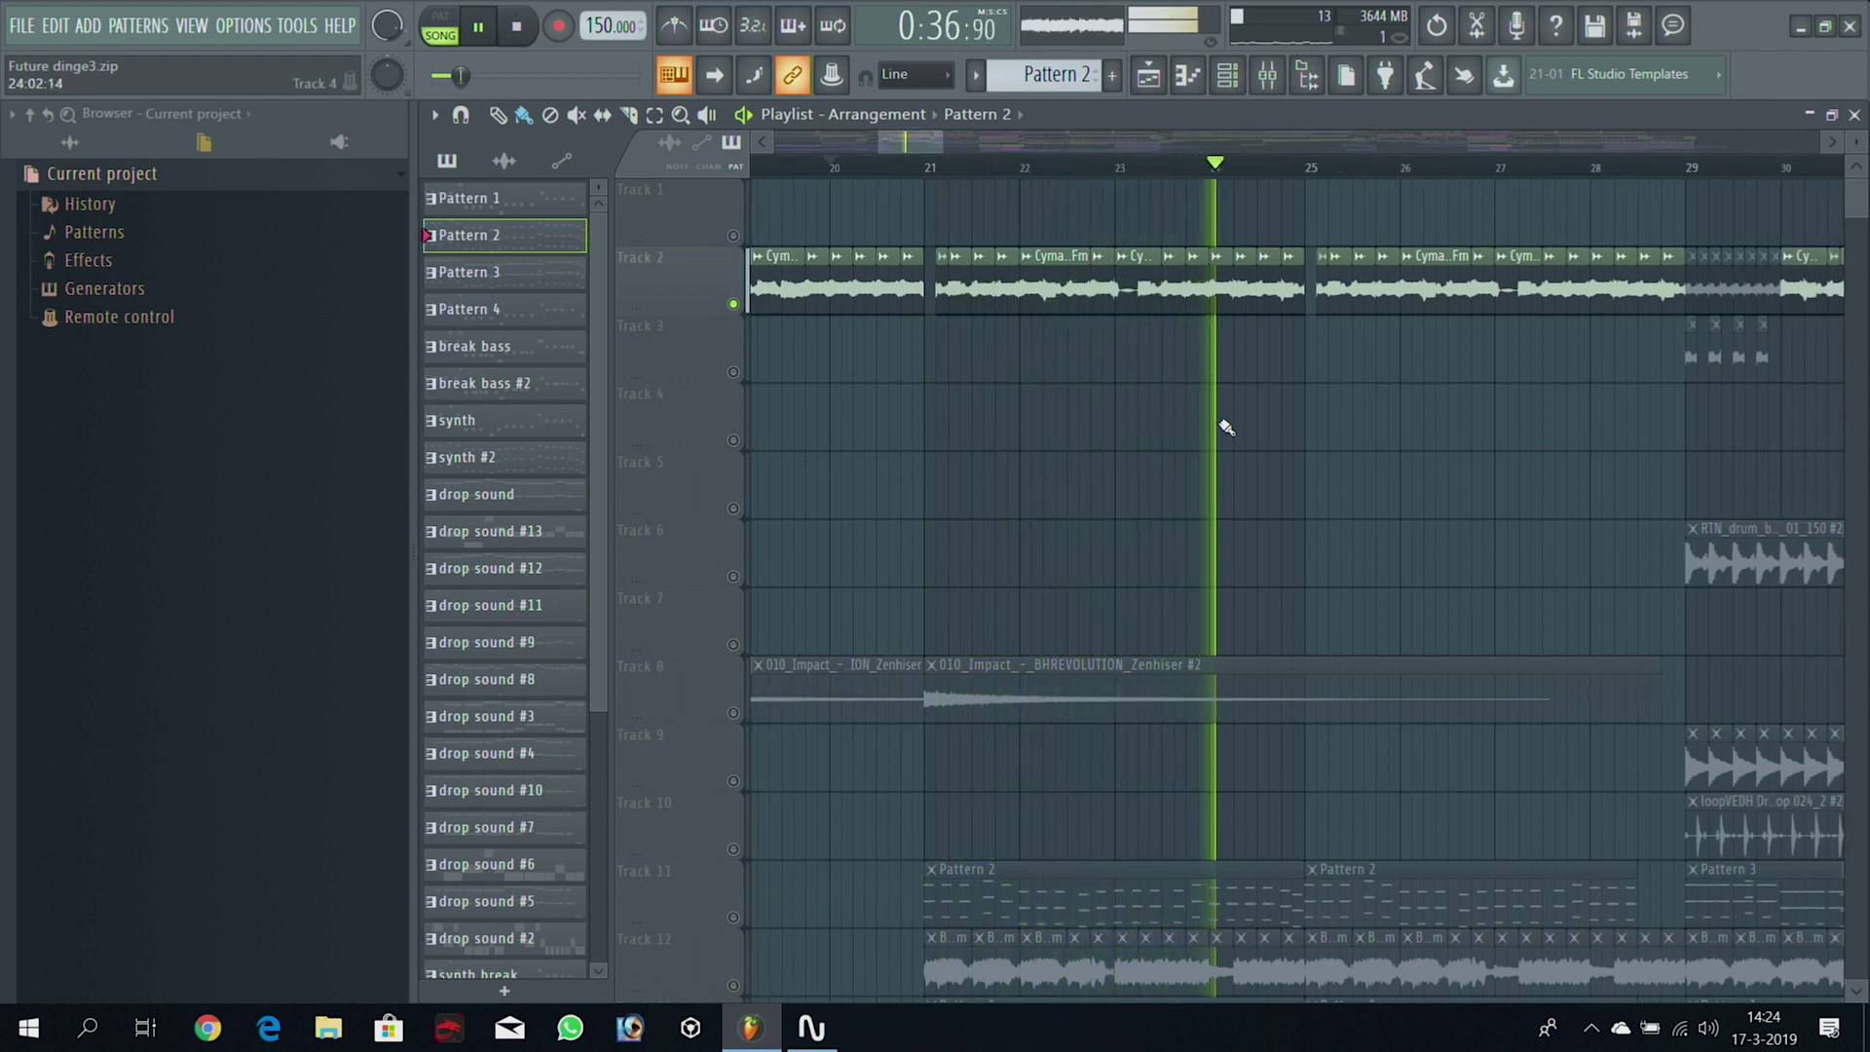
pyautogui.press('space')
pyautogui.rightClick(733, 305)
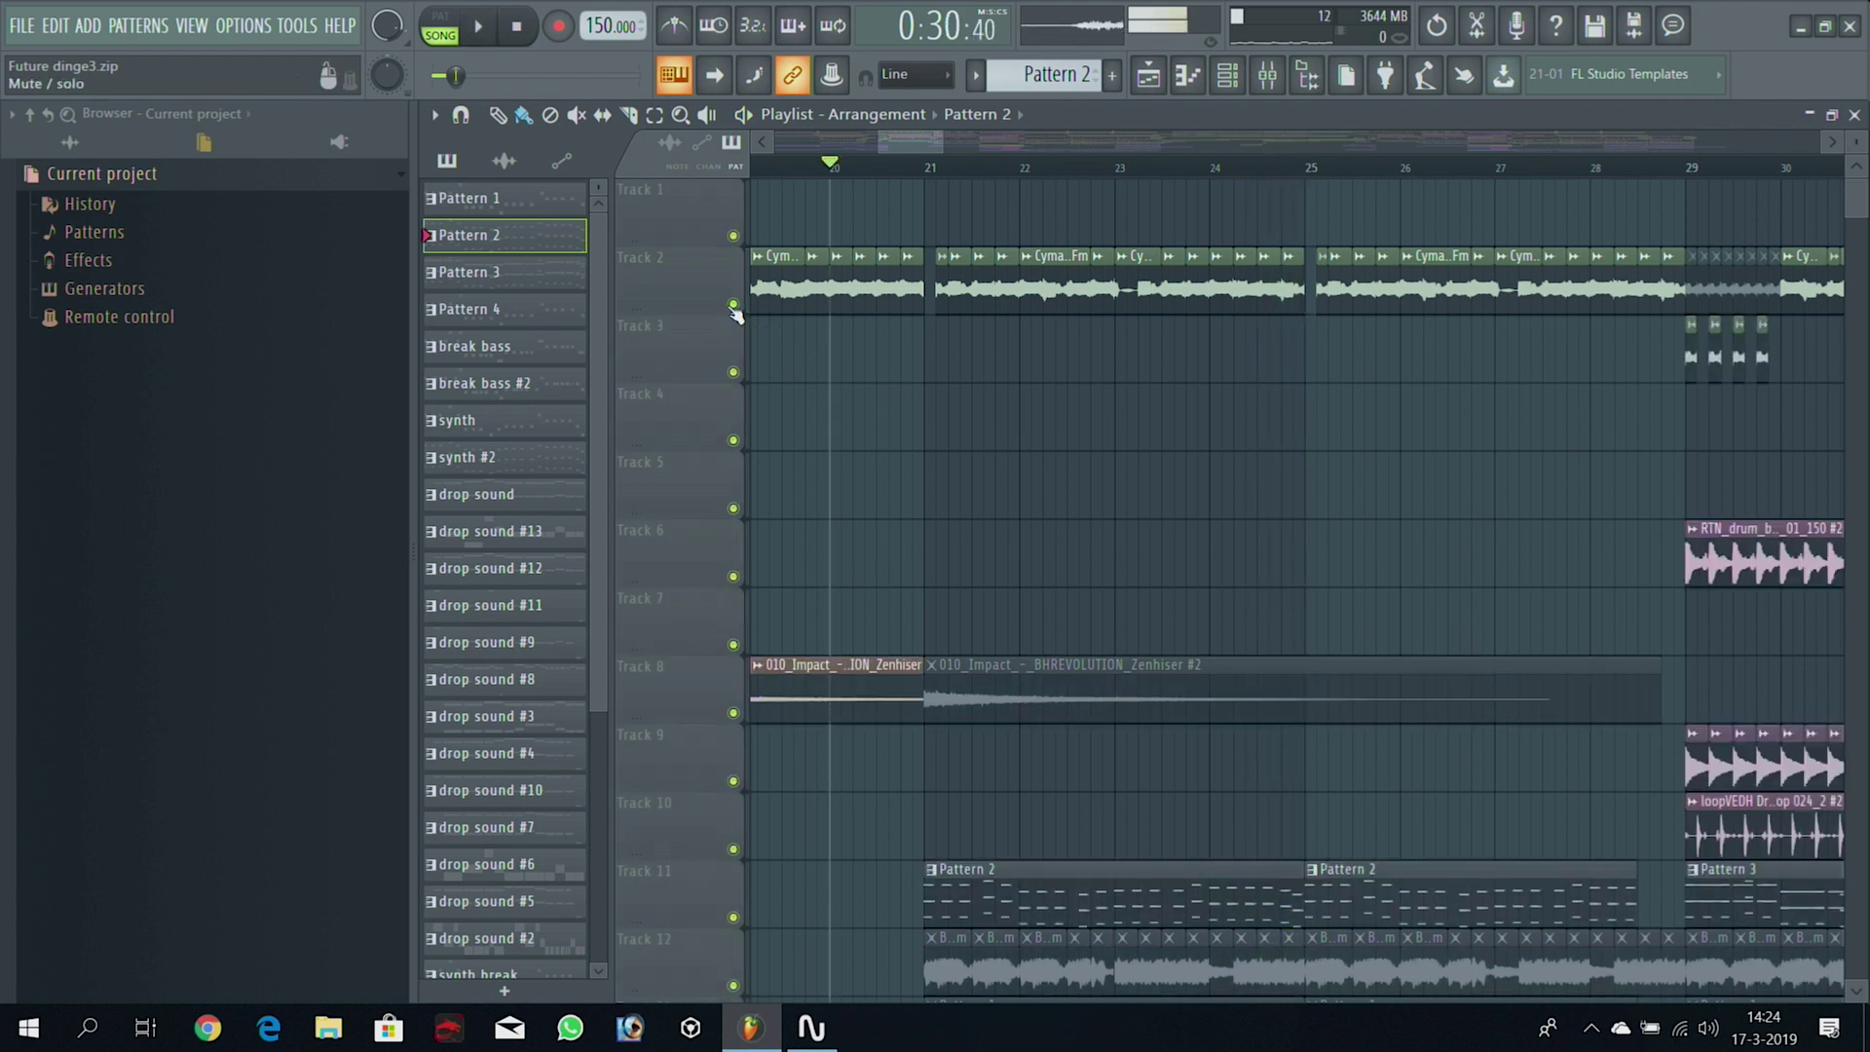
# Set bars 21 to 24 as the loop region and play only Tracks 2 and 11 together
pyautogui.click(937, 179)
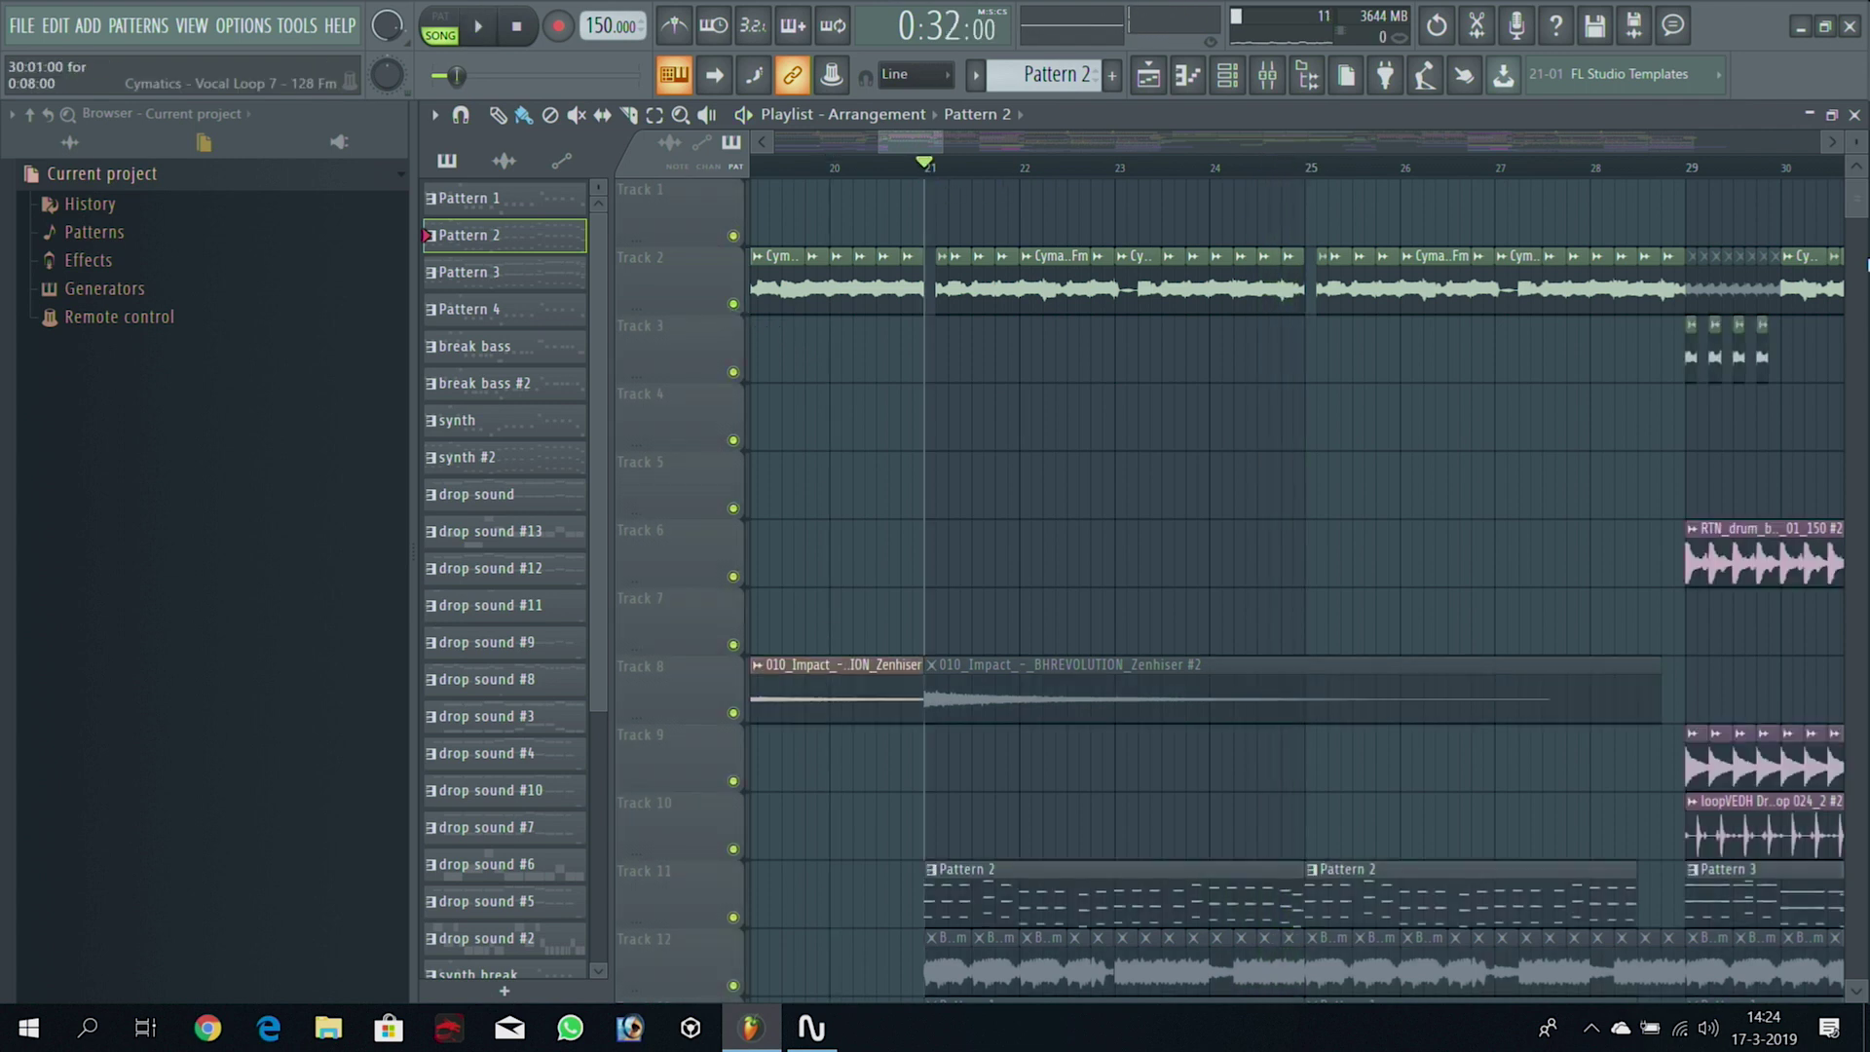
pyautogui.rightClick(733, 918)
pyautogui.click(733, 303)
pyautogui.moveTo(932, 174); pyautogui.dragTo(1293, 146)
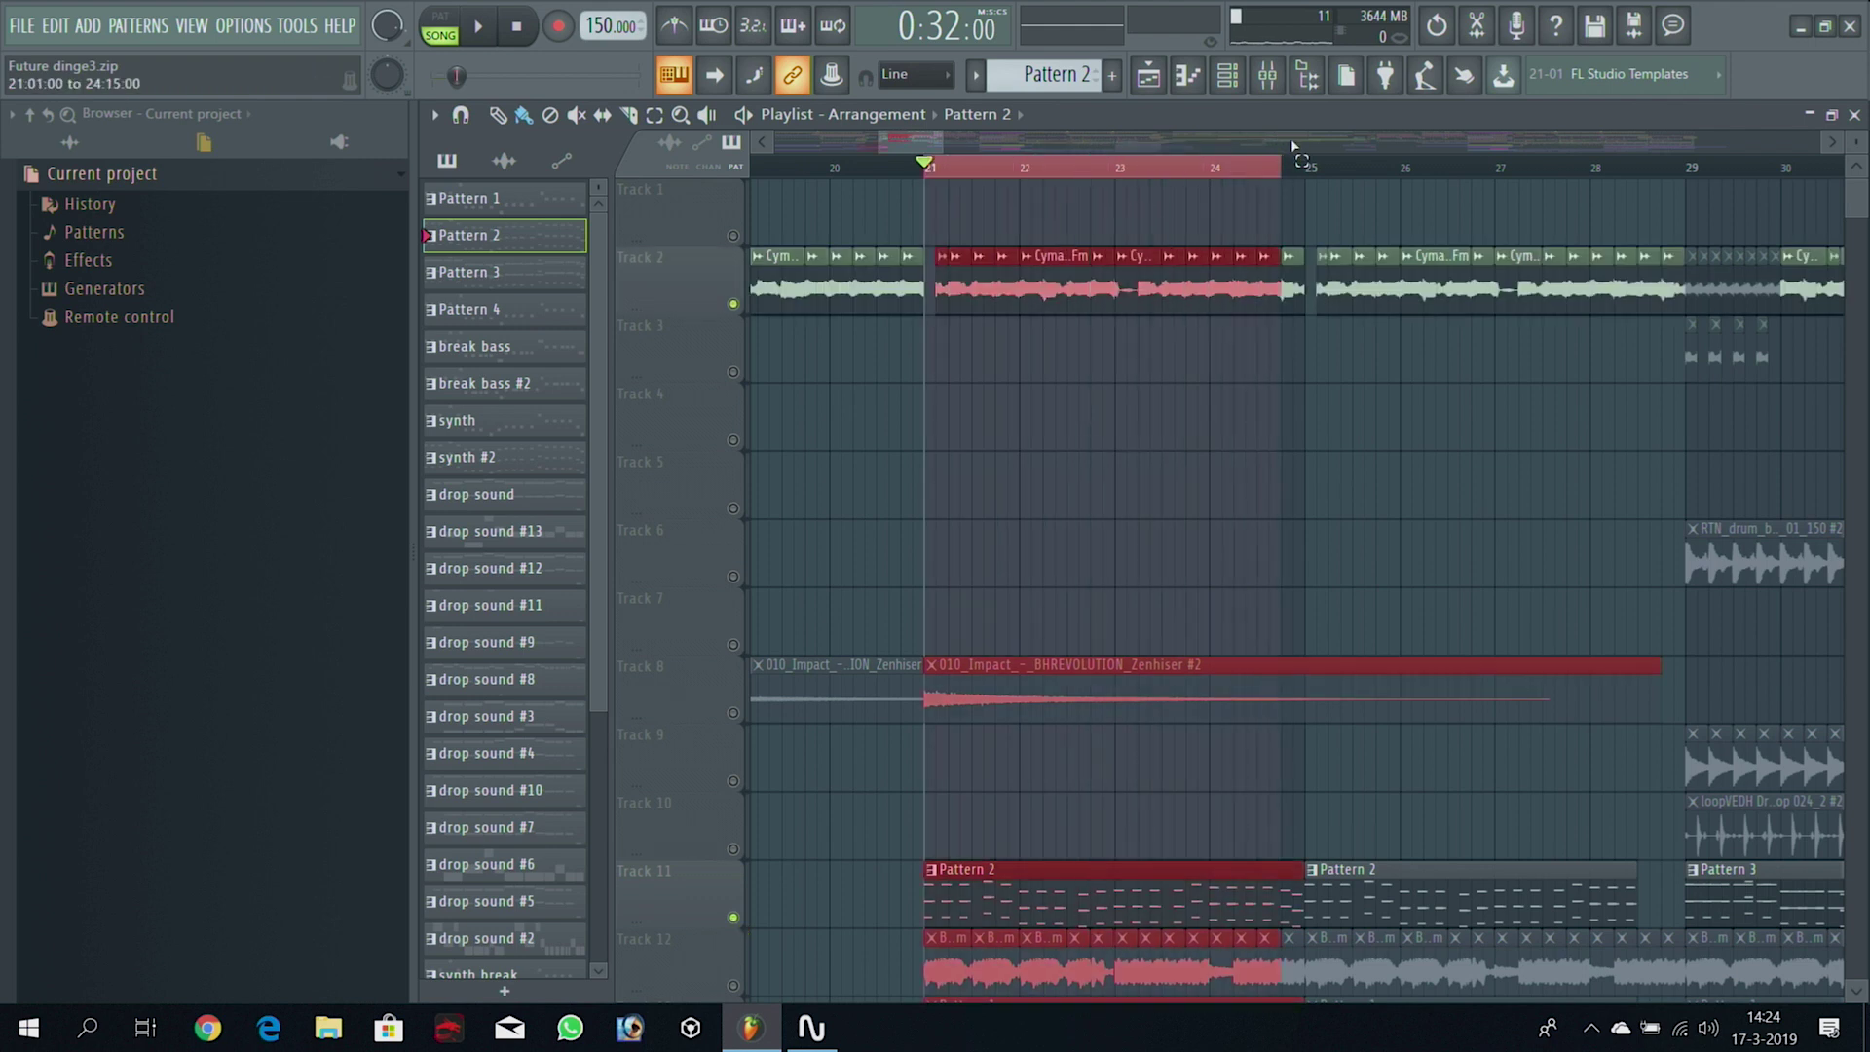
pyautogui.press('space')
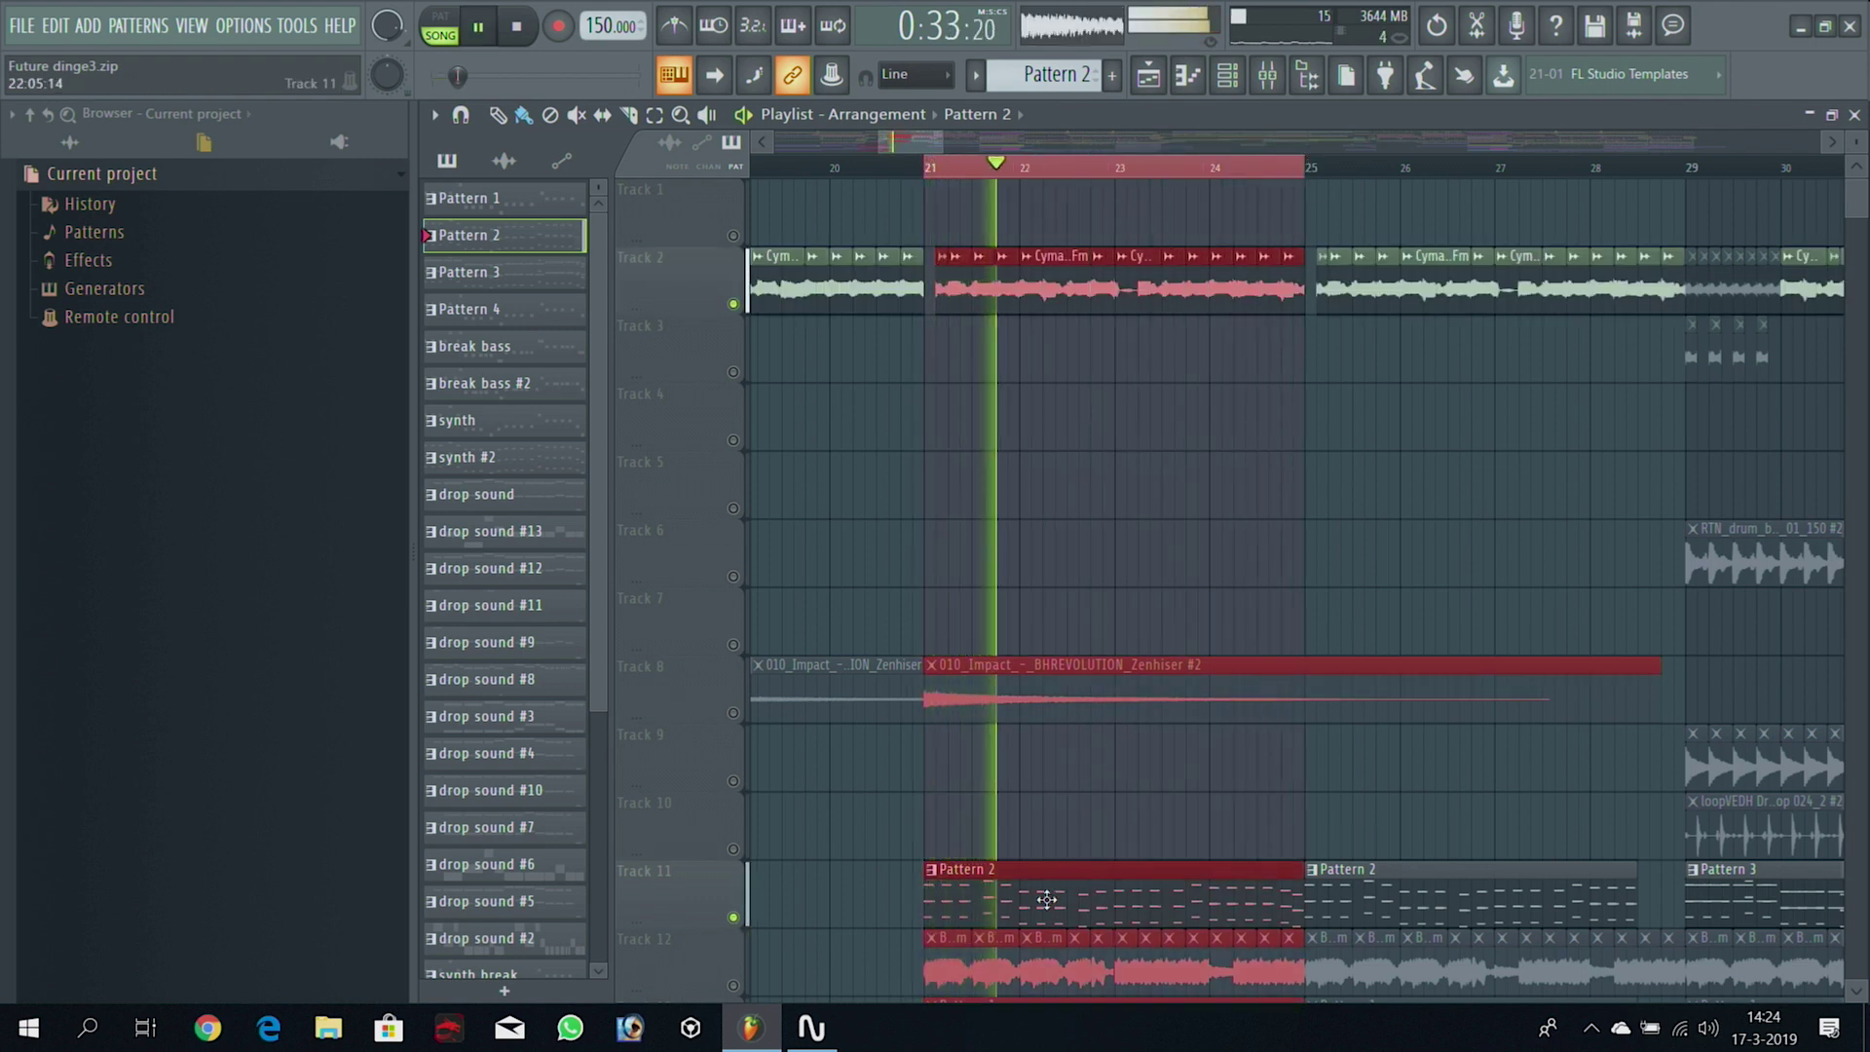
# Inspect the ARP PowerRiff synth while Pattern 2 plays in the Channel rack, then close the synth and stop playback
pyautogui.press('F6')
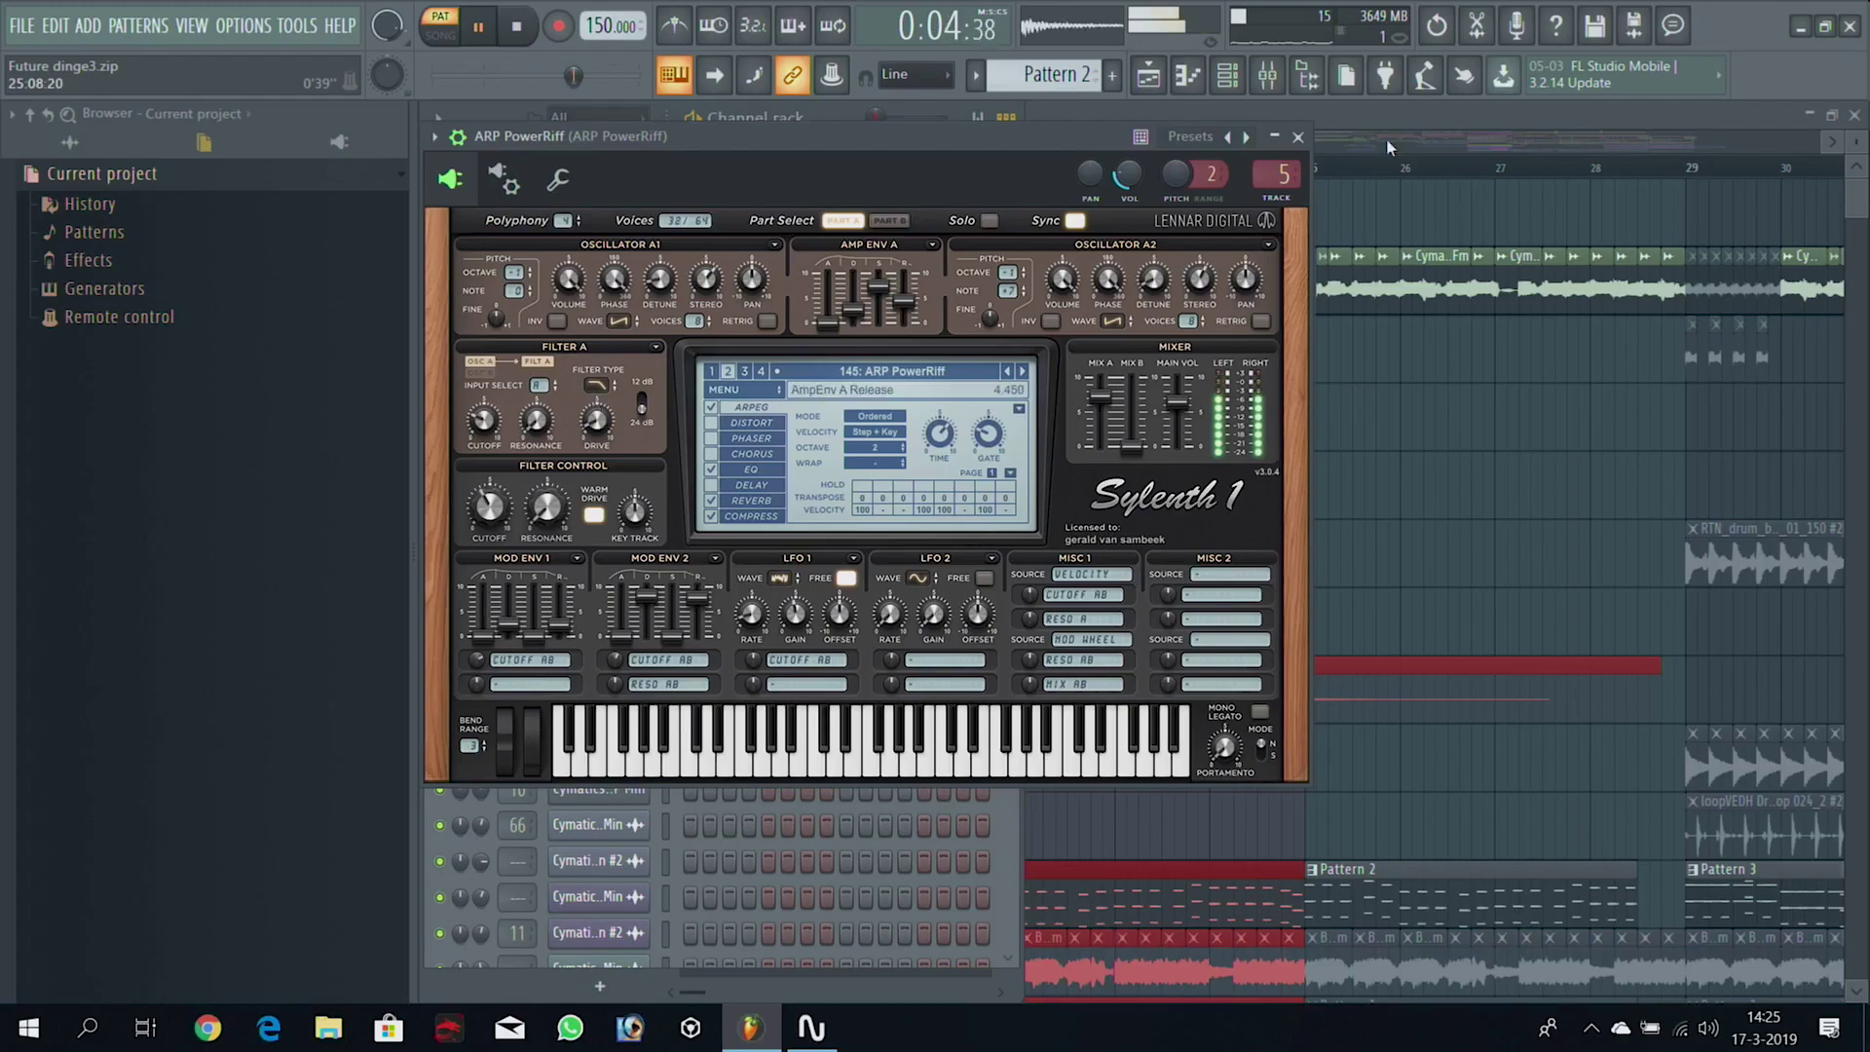
pyautogui.click(1298, 138)
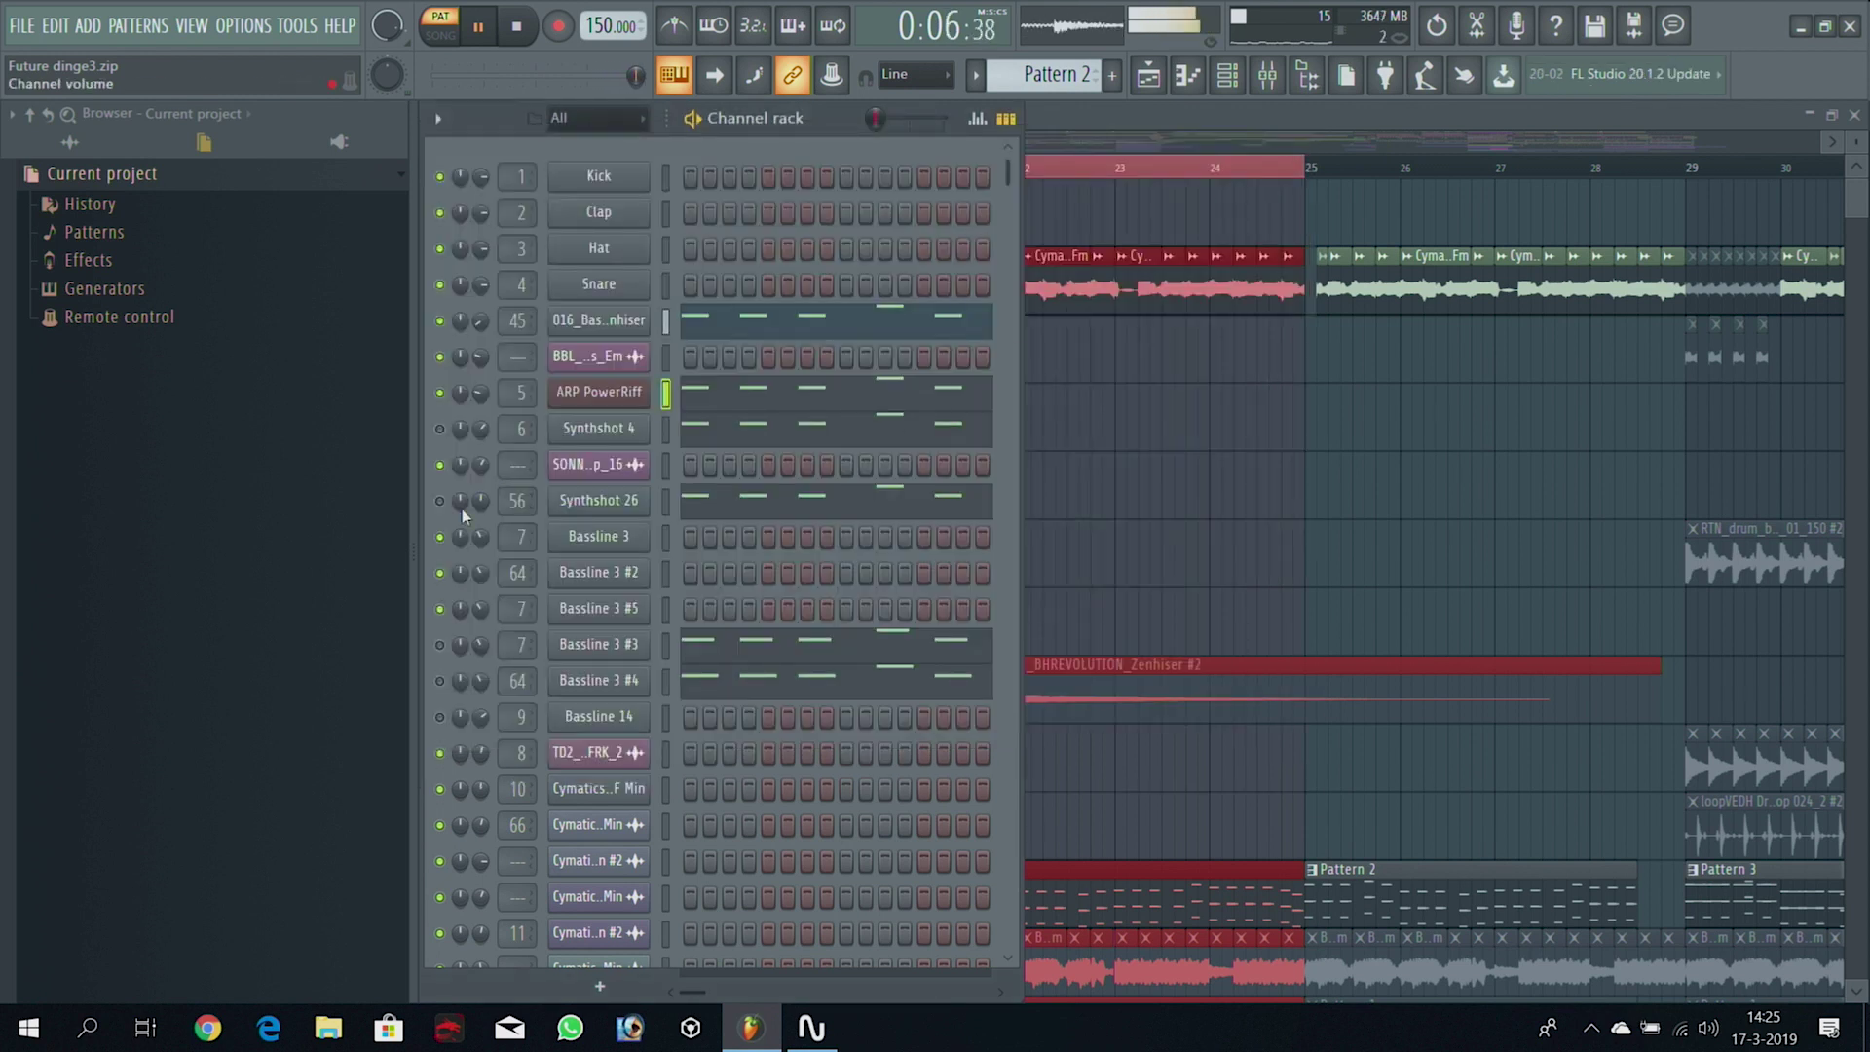
pyautogui.press('space')
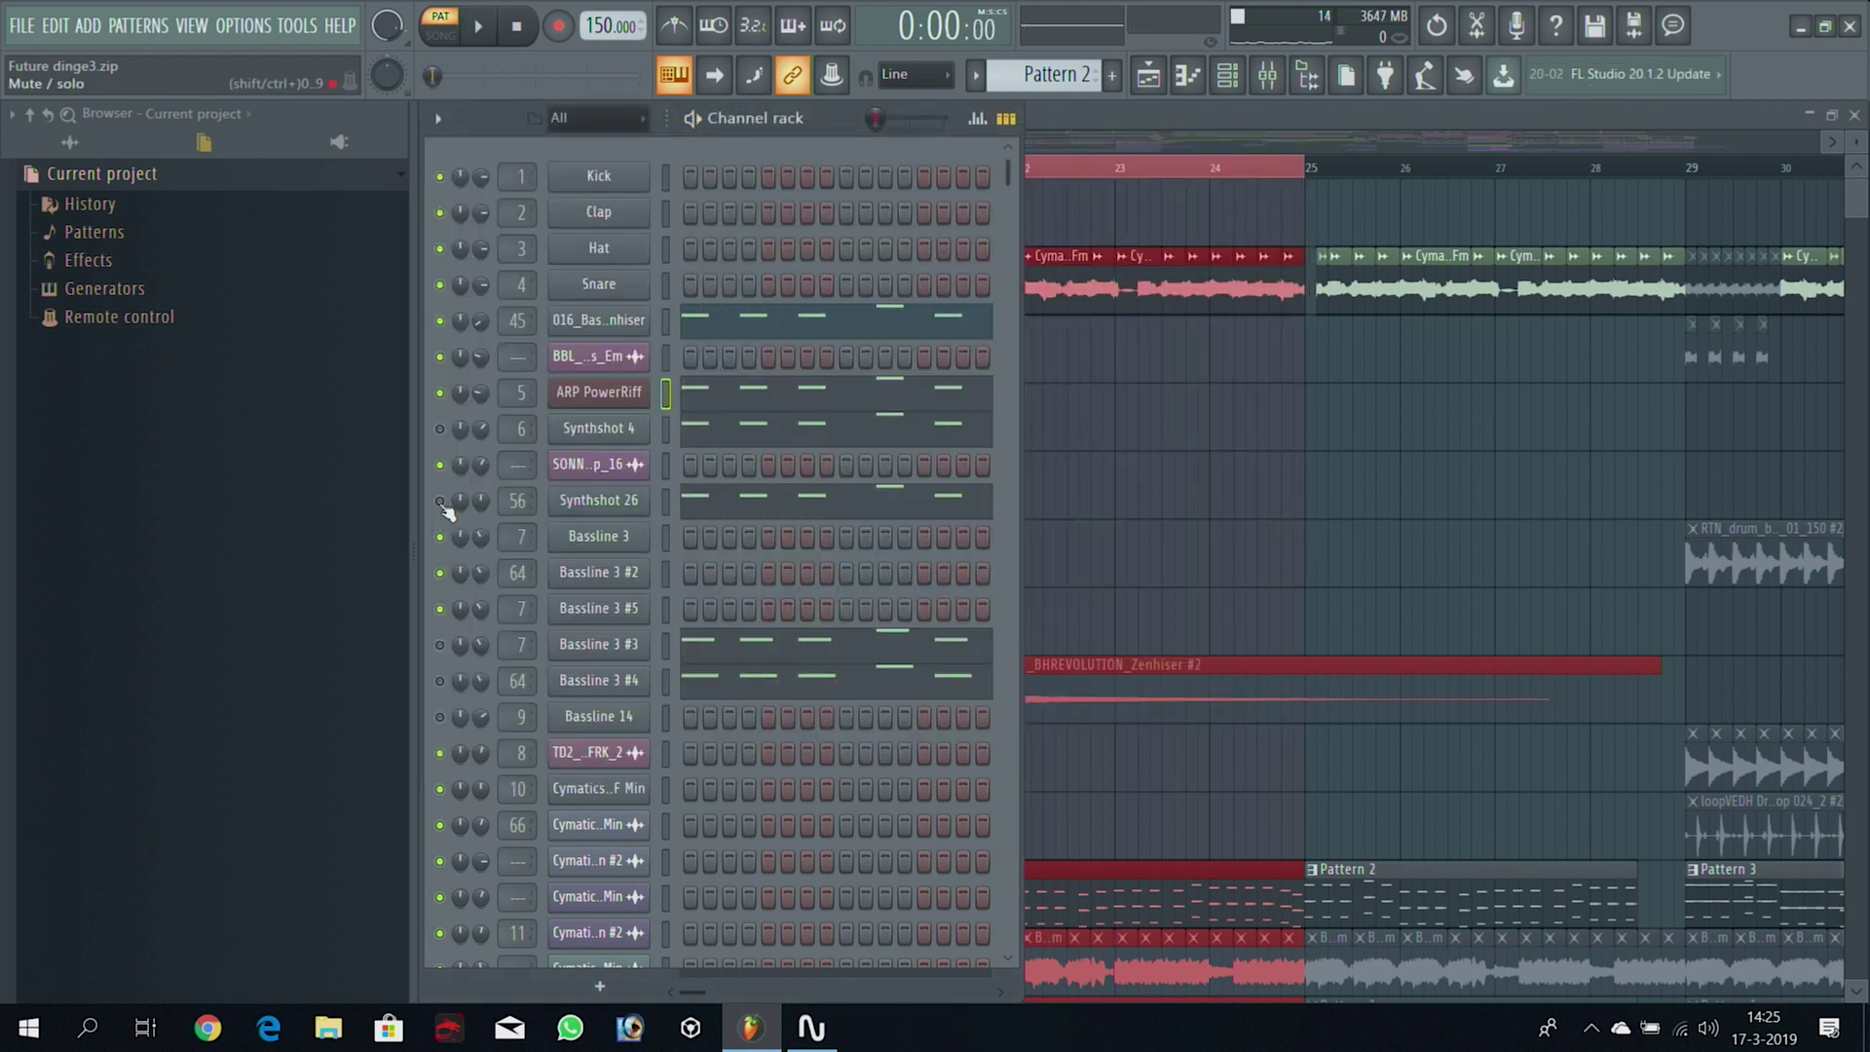
# Listen to Pattern 2 with the Synthshot 4 and Synthshot 26 channels enabled alongside ARP PowerRiff, then stop
pyautogui.press('space')
pyautogui.press('space')
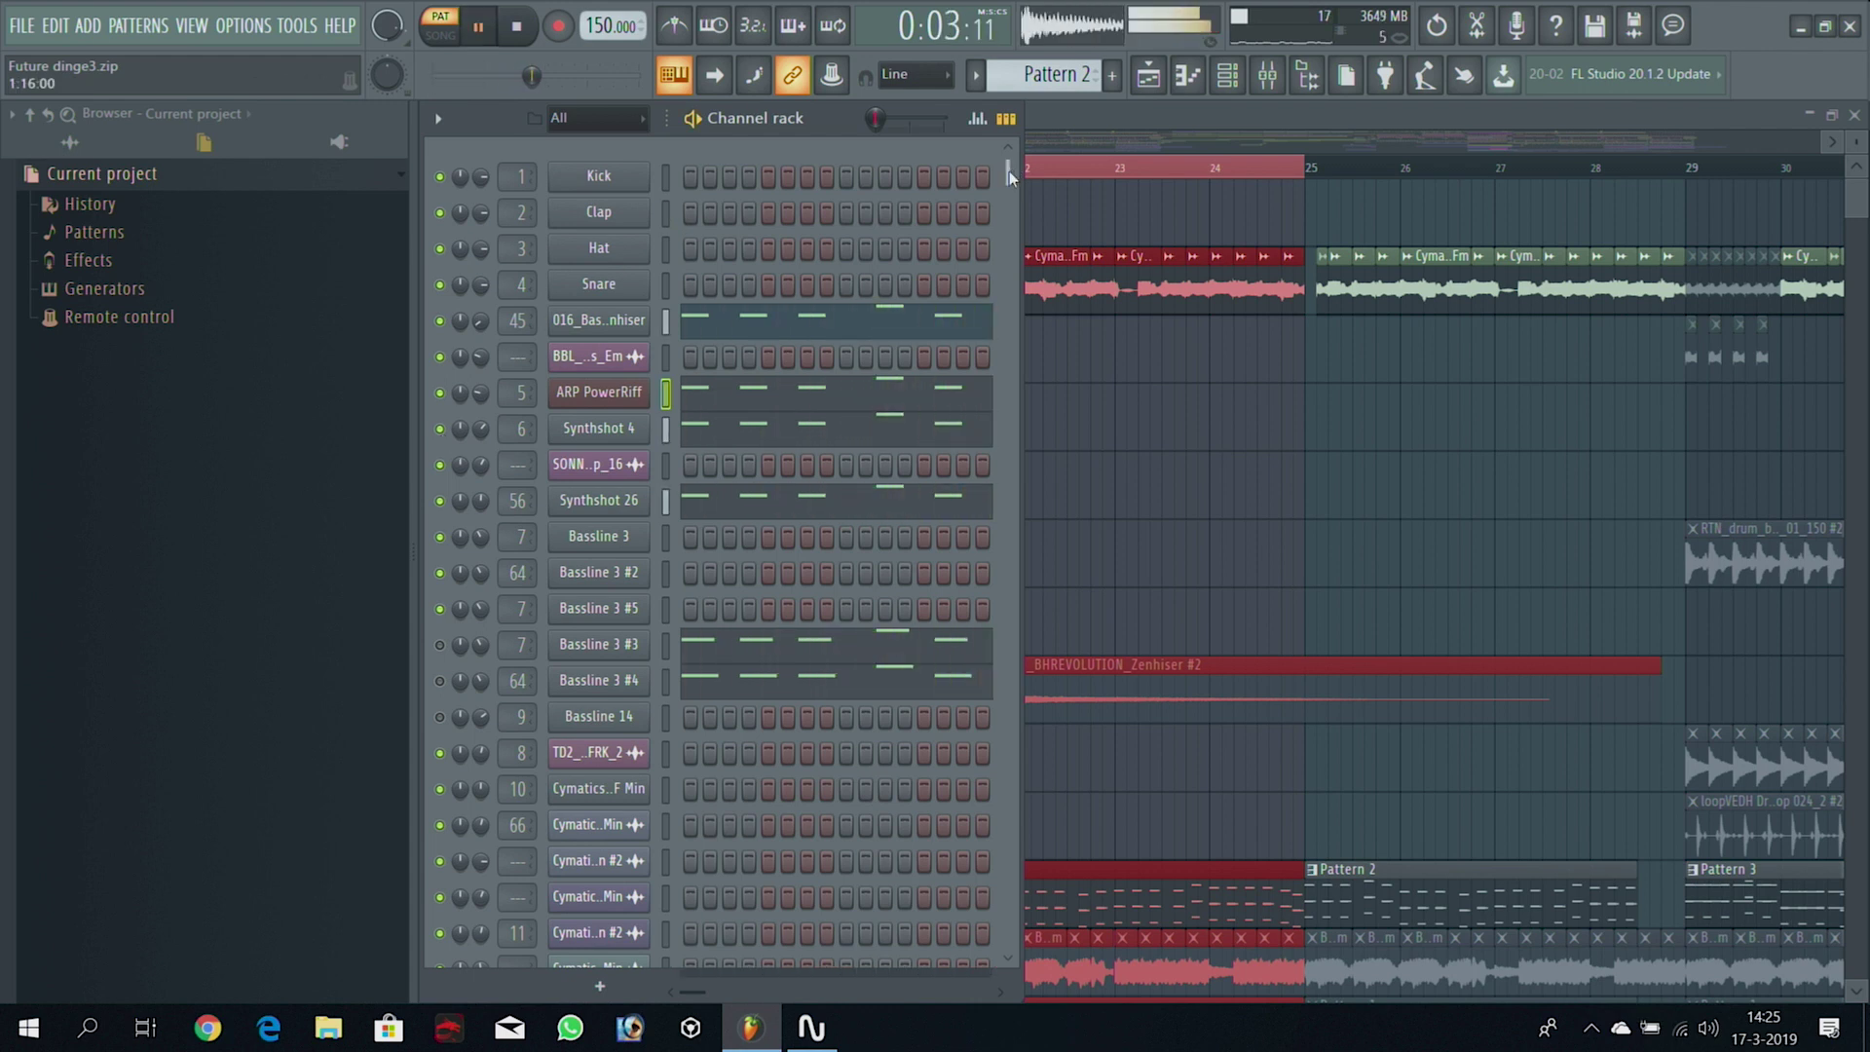
pyautogui.scroll(-3, 1010, 177)
pyautogui.press('space')
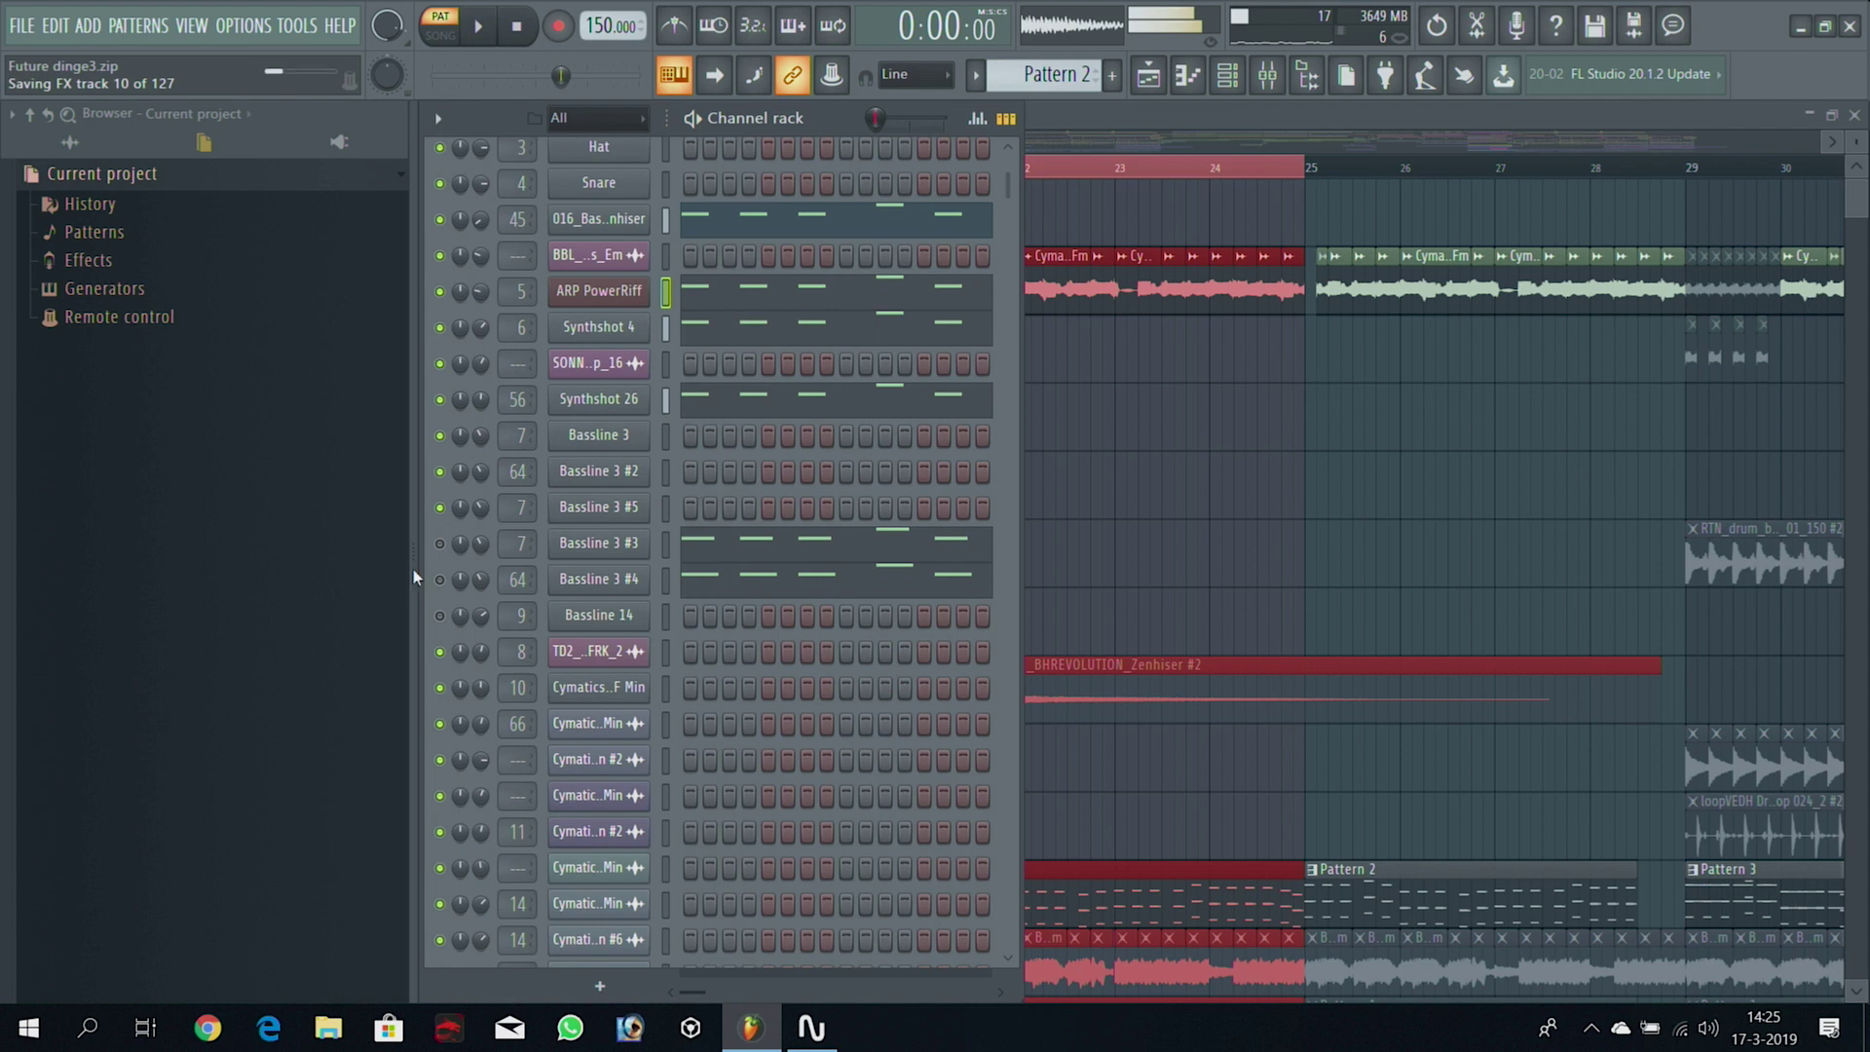
# Enable Pattern 2's ARP PowerRiff, Synthshot 4, Synthshot 26, Bassline 3 #3 and Bassline 3 #4 channels, and return to the playlist
pyautogui.click(1138, 118)
pyautogui.click(1227, 76)
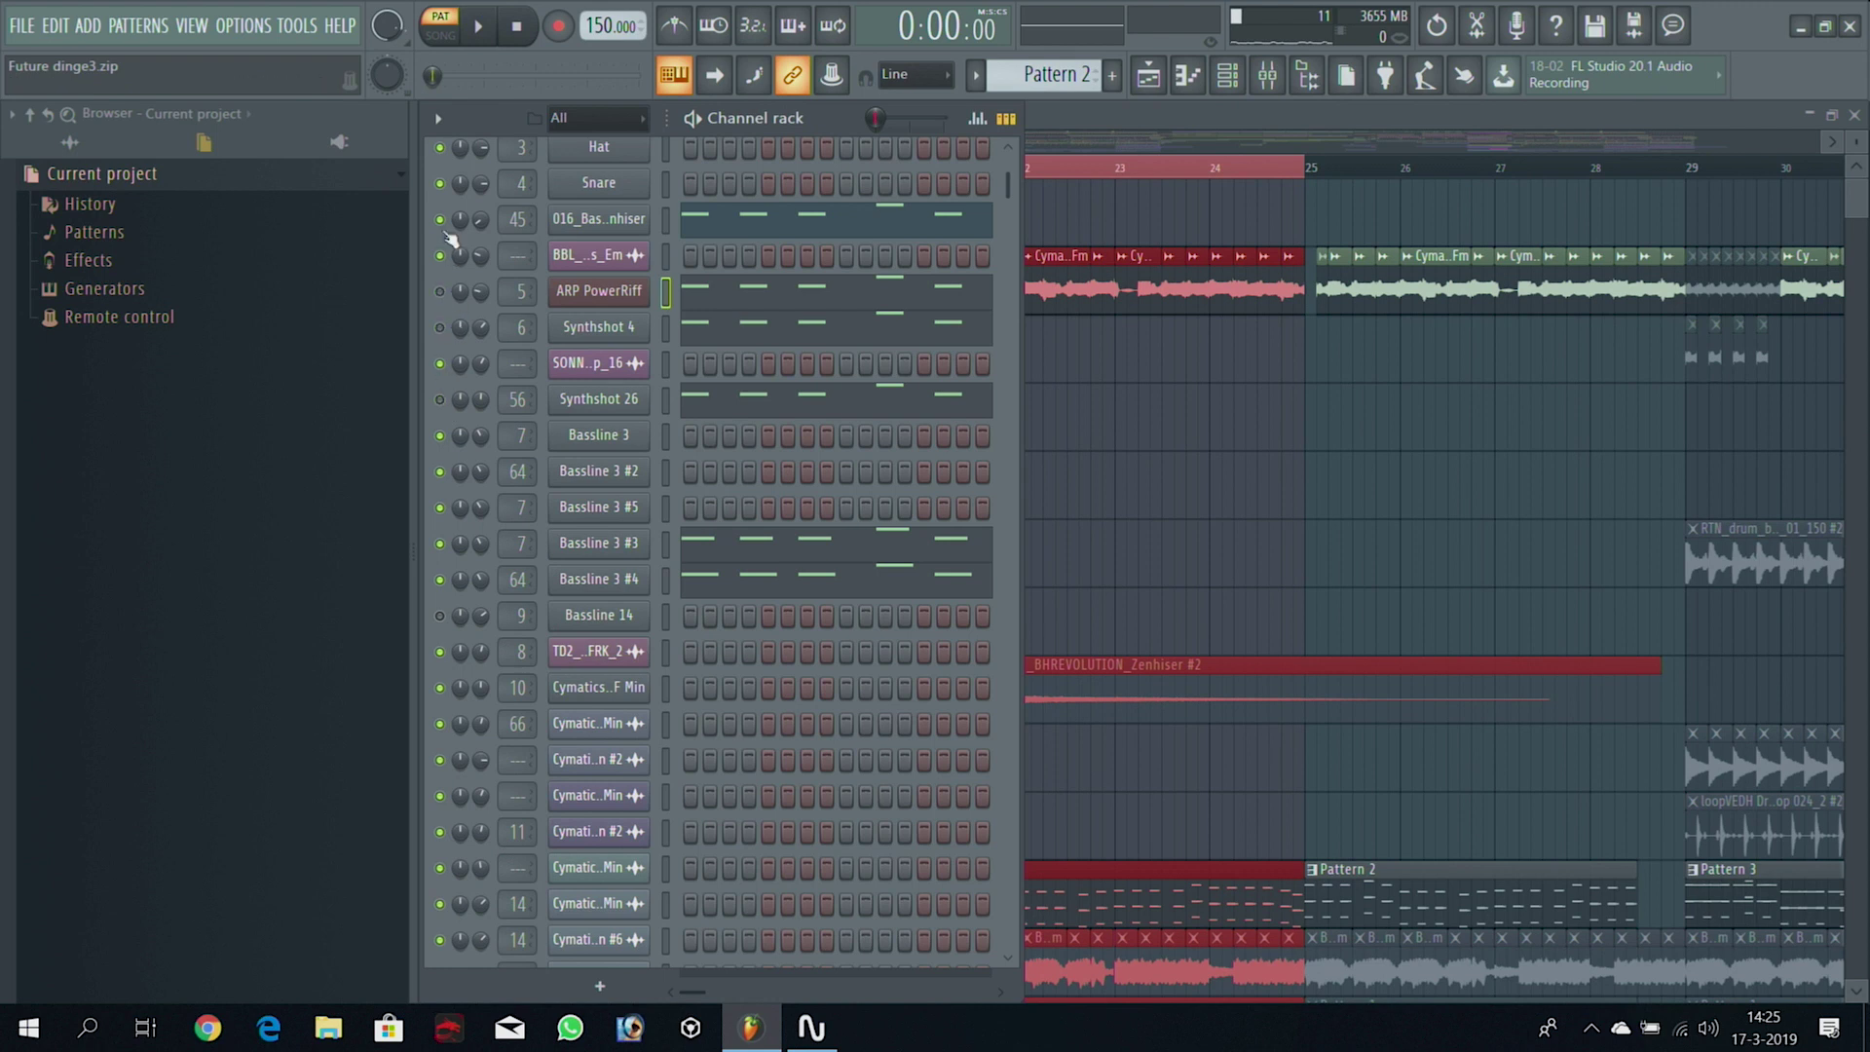
pyautogui.moveTo(1009, 183)
pyautogui.mouseDown()
pyautogui.moveTo(1009, 166)
pyautogui.moveTo(1009, 212)
pyautogui.mouseUp()
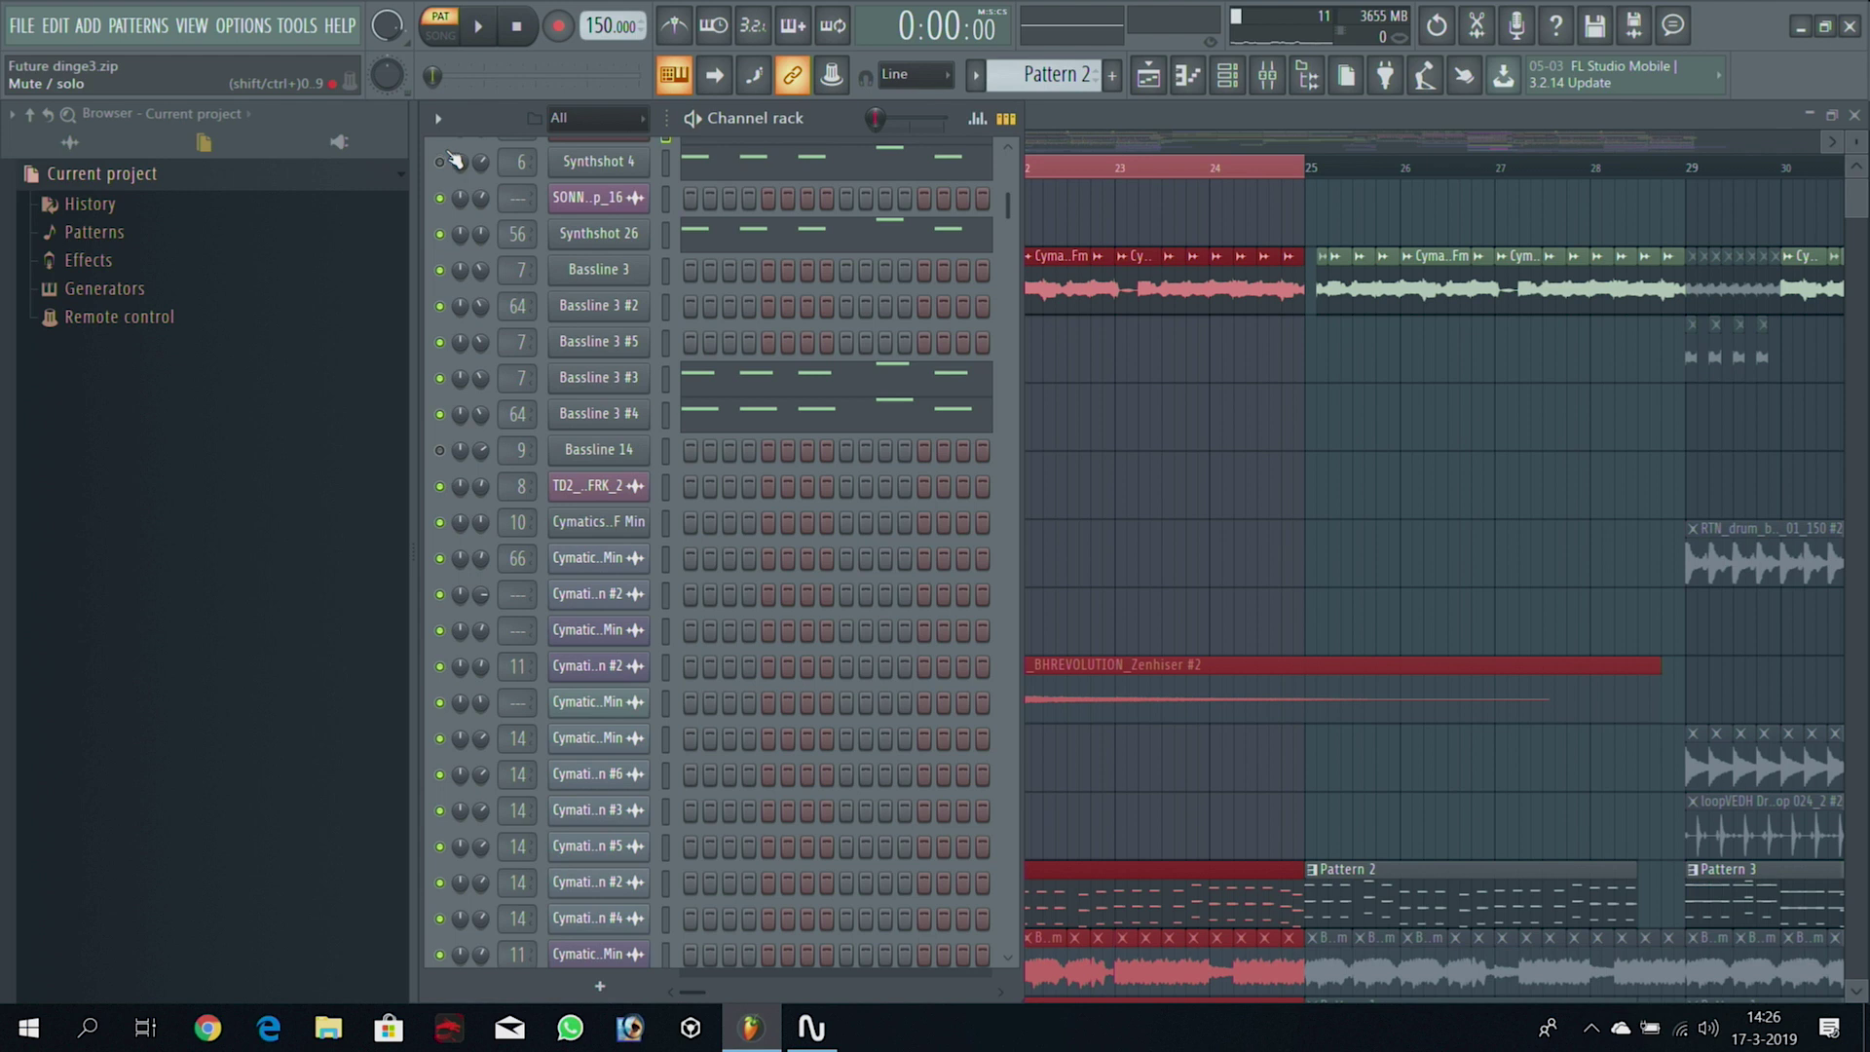
pyautogui.scroll(5, 888, 284)
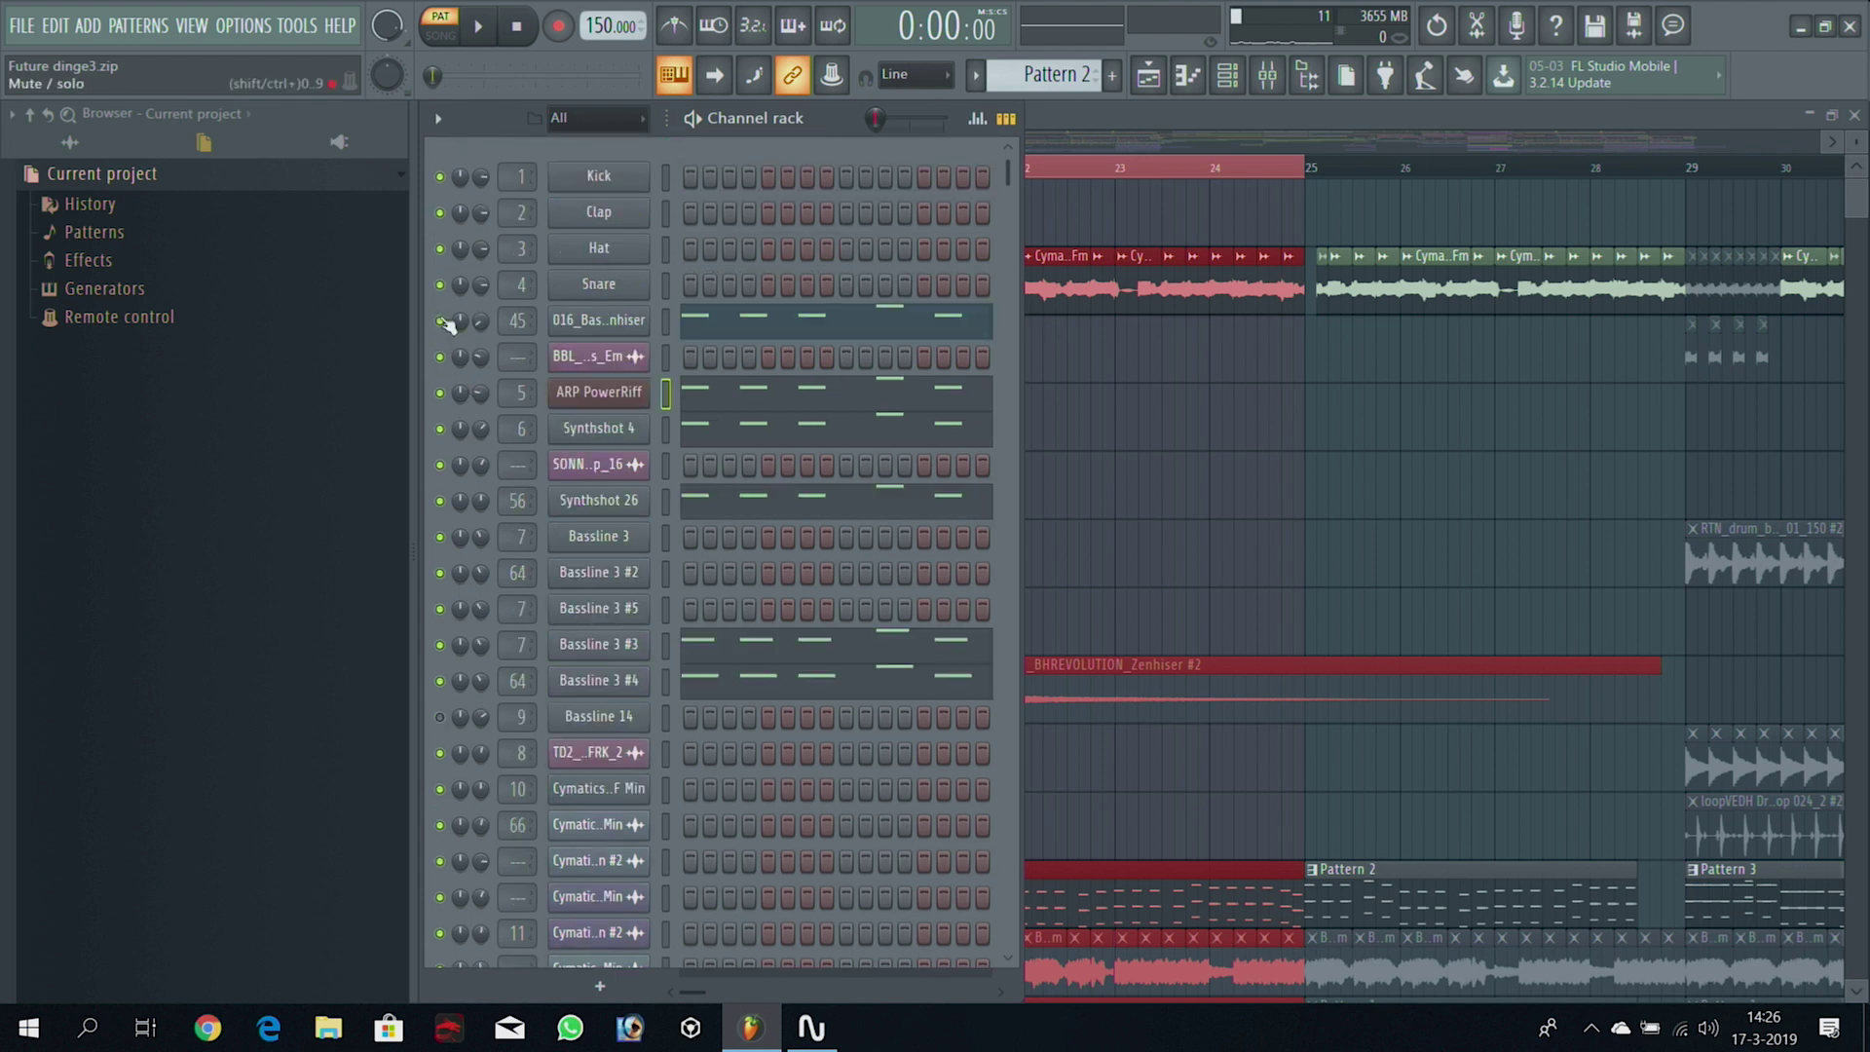
pyautogui.click(1074, 118)
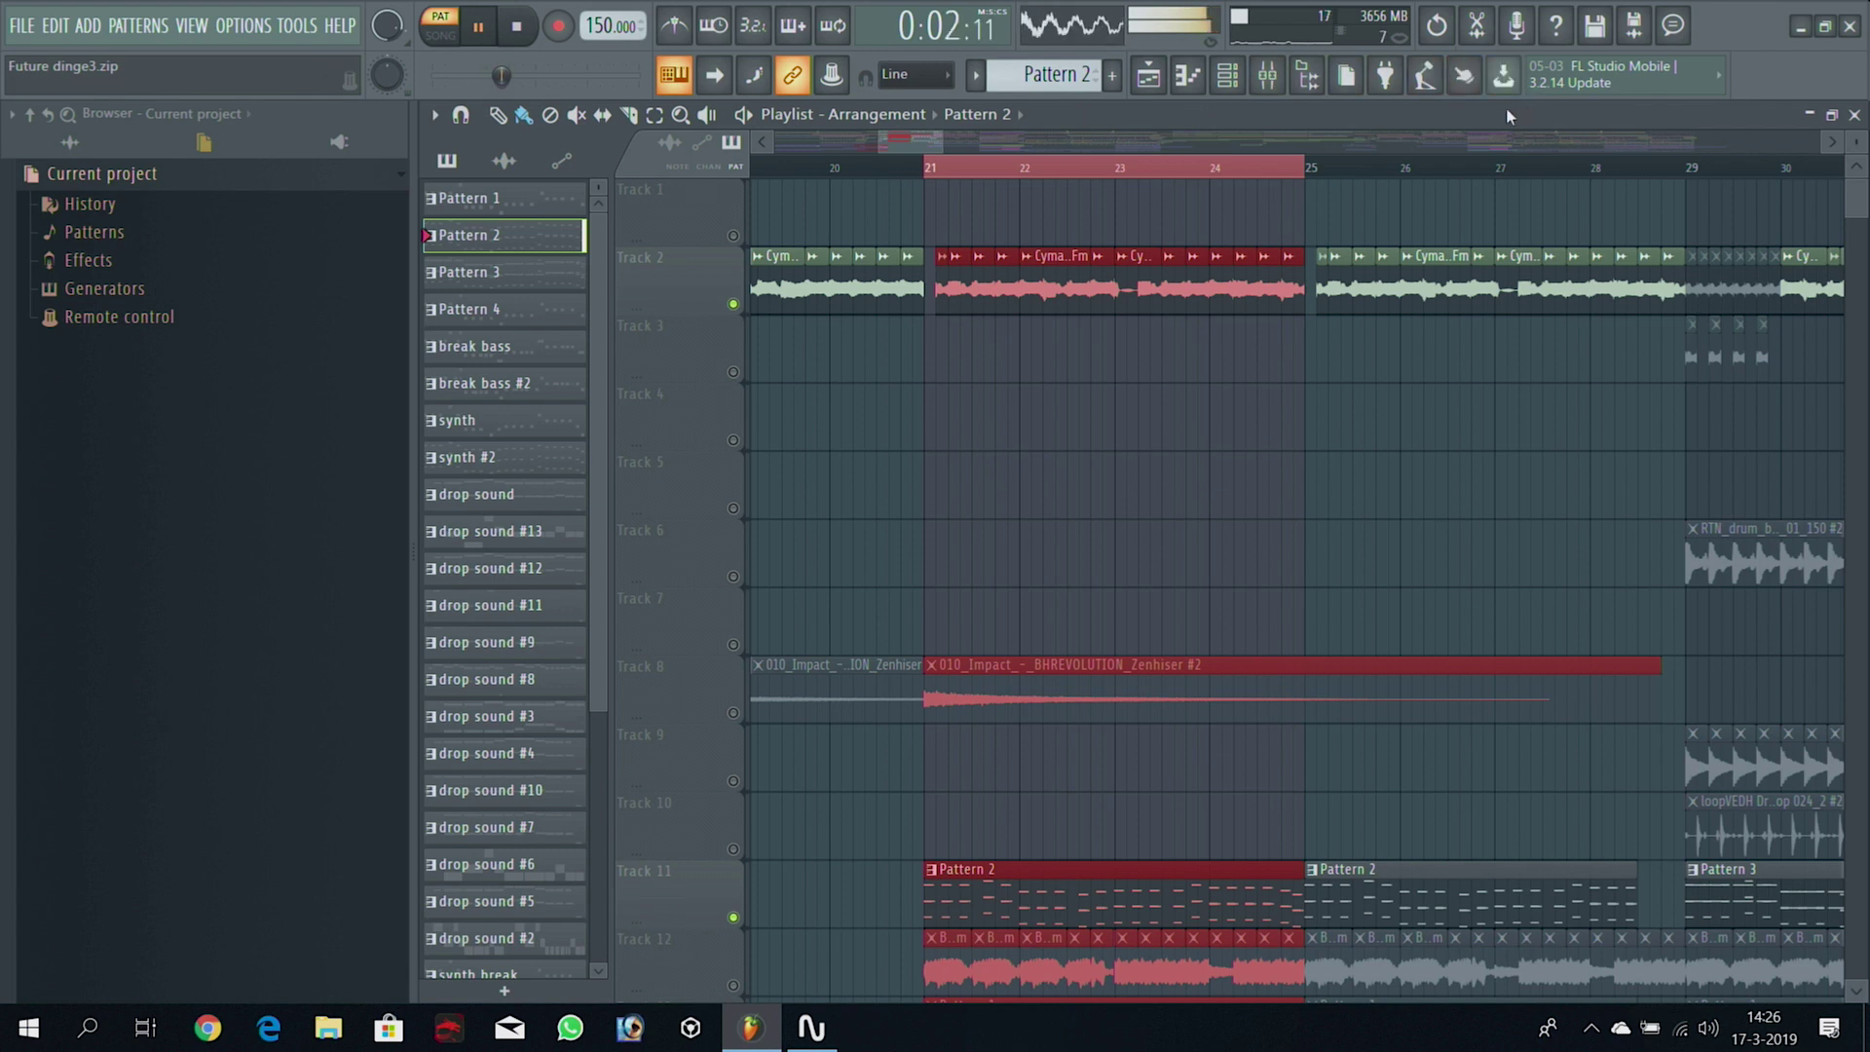
# Play Tracks 2 and 11 from bar 21 in song mode, and restore all tracks
pyautogui.click(932, 171)
pyautogui.press('space')
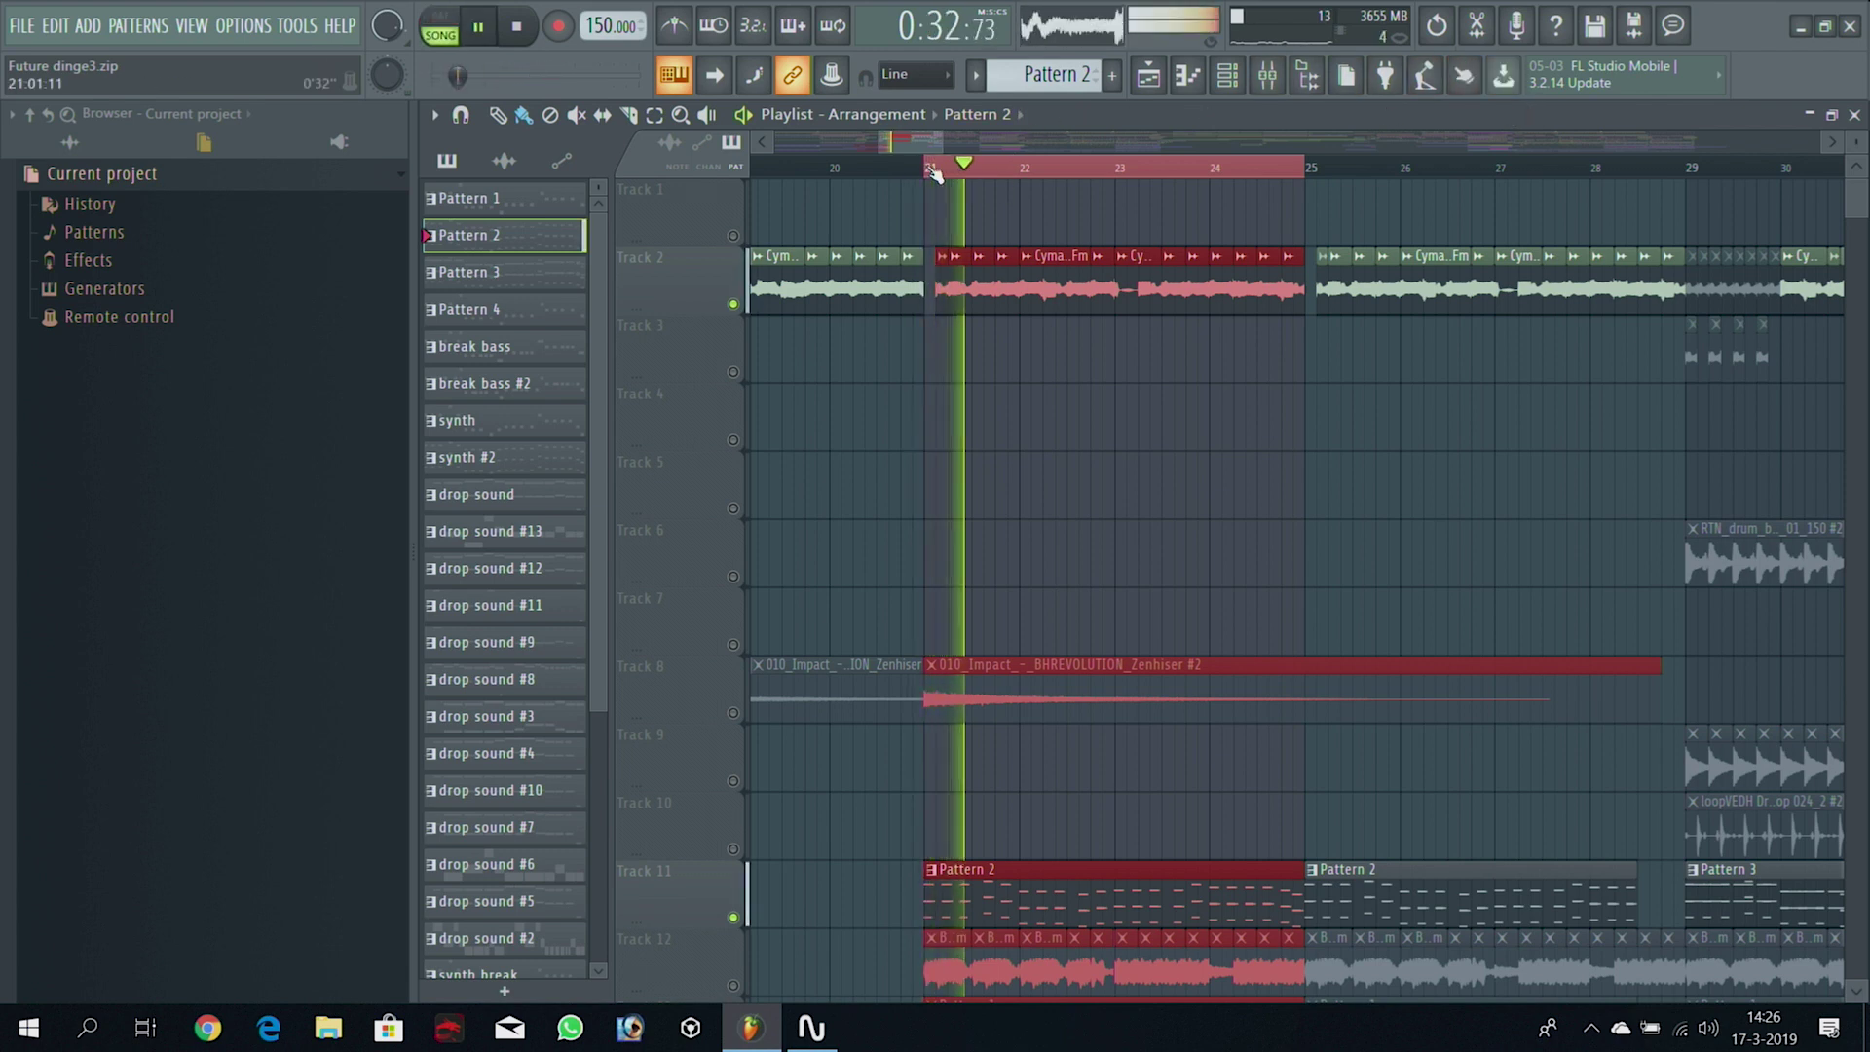
pyautogui.moveTo(1856, 207); pyautogui.dragTo(1852, 246)
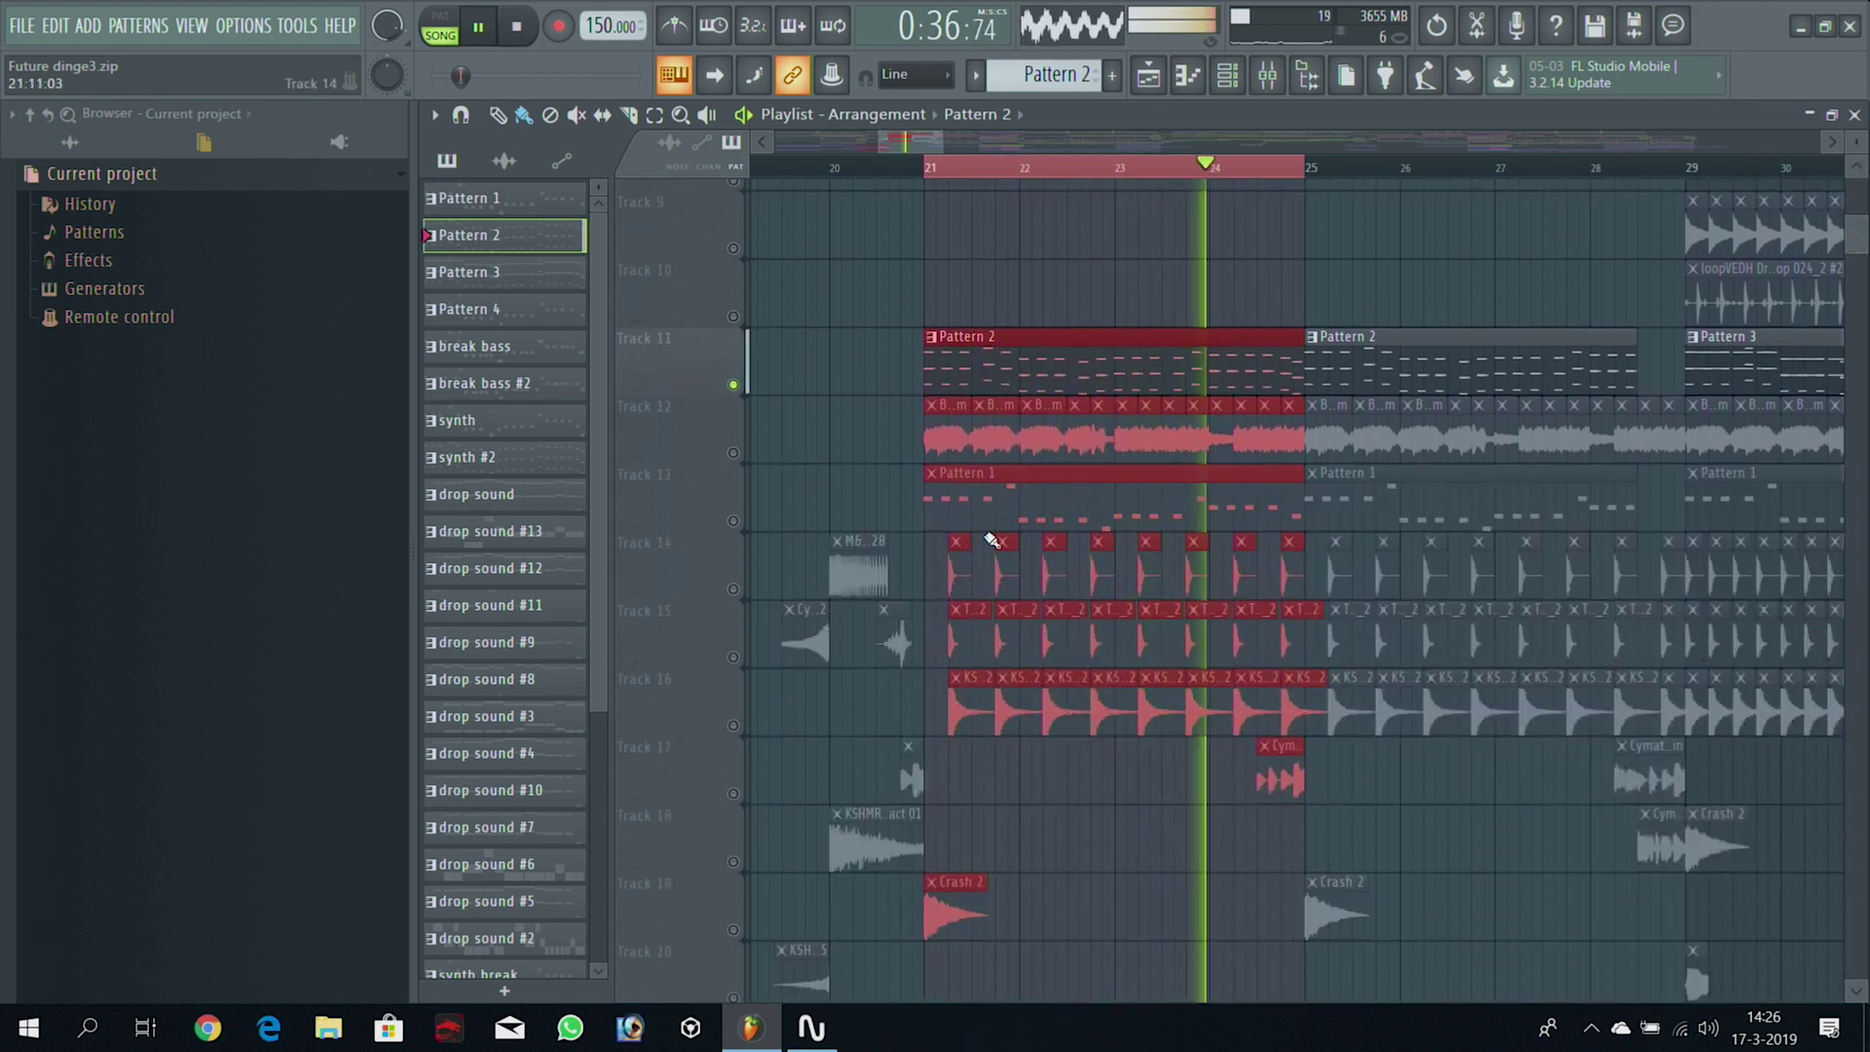
pyautogui.rightClick(734, 385)
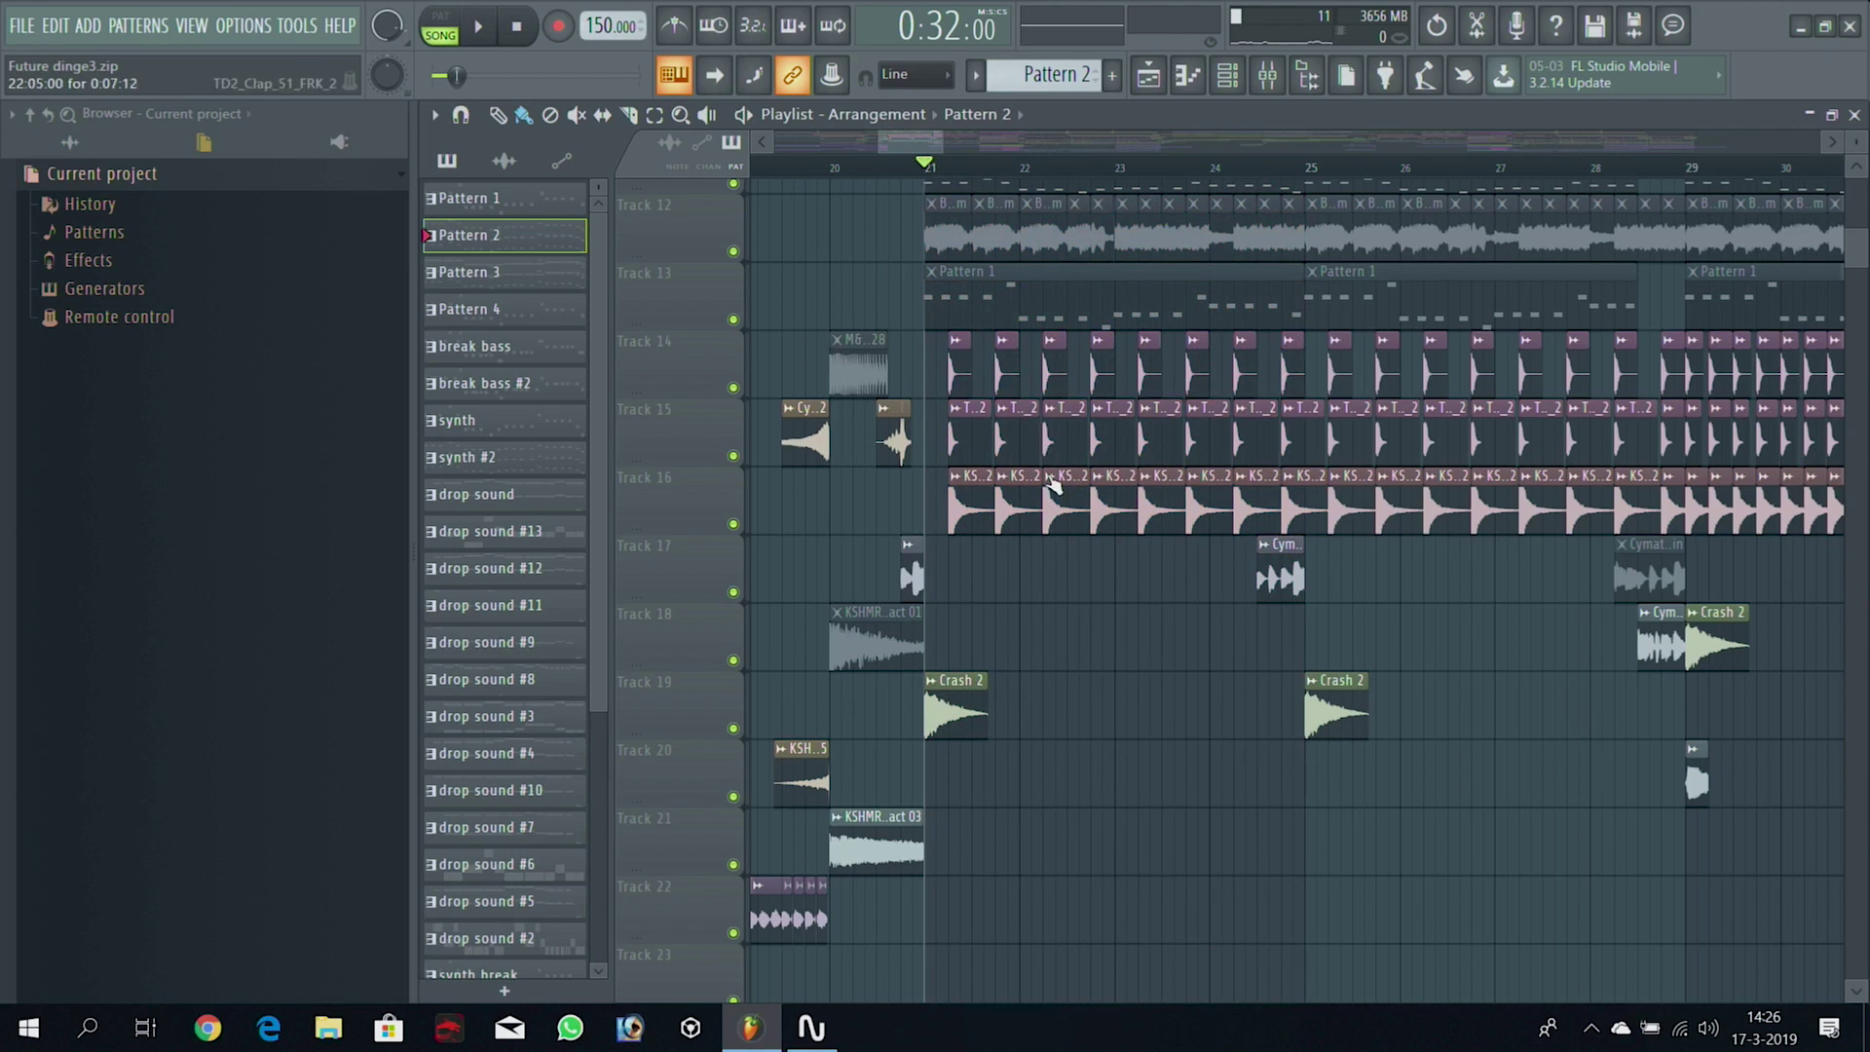
# Inspect the KSHMR Stadium Clap 02 sample on Track 16 and the KSHMR Rides 02 sample on Track 24
pyautogui.doubleClick(979, 515)
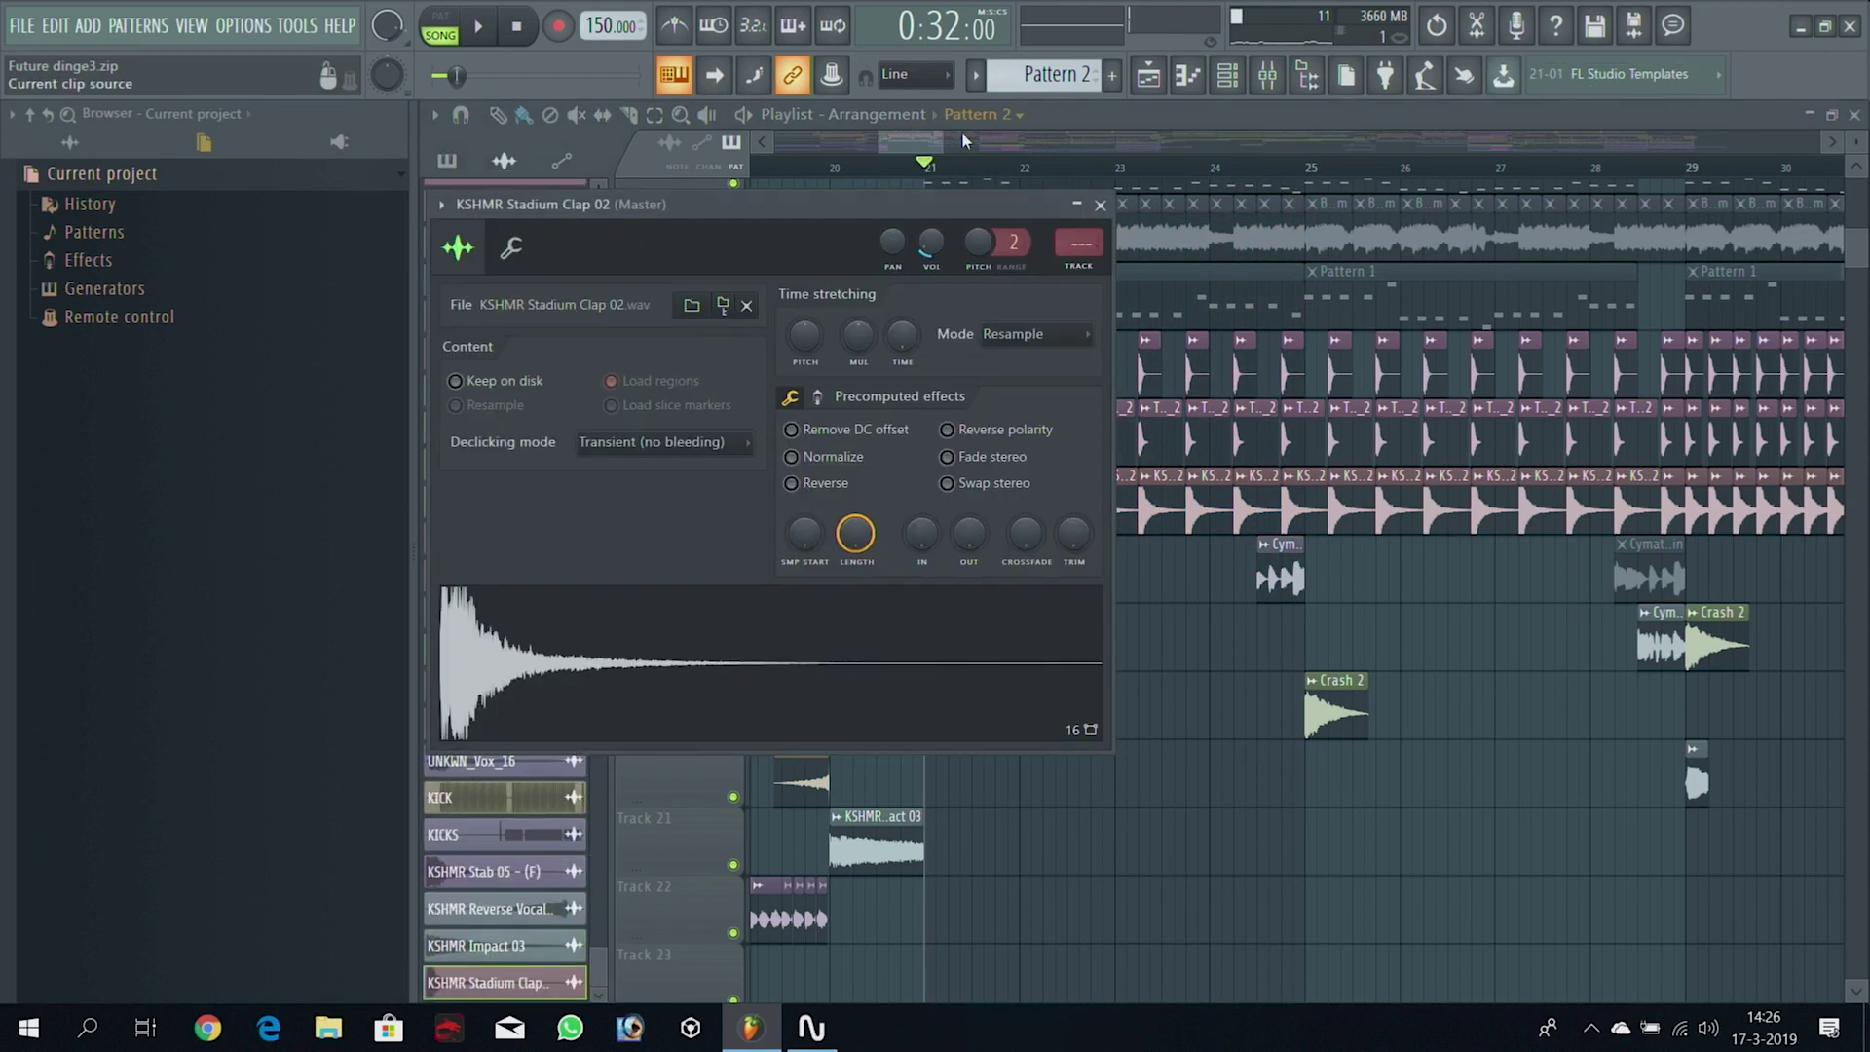
pyautogui.click(918, 146)
pyautogui.scroll(-2, 1034, 532)
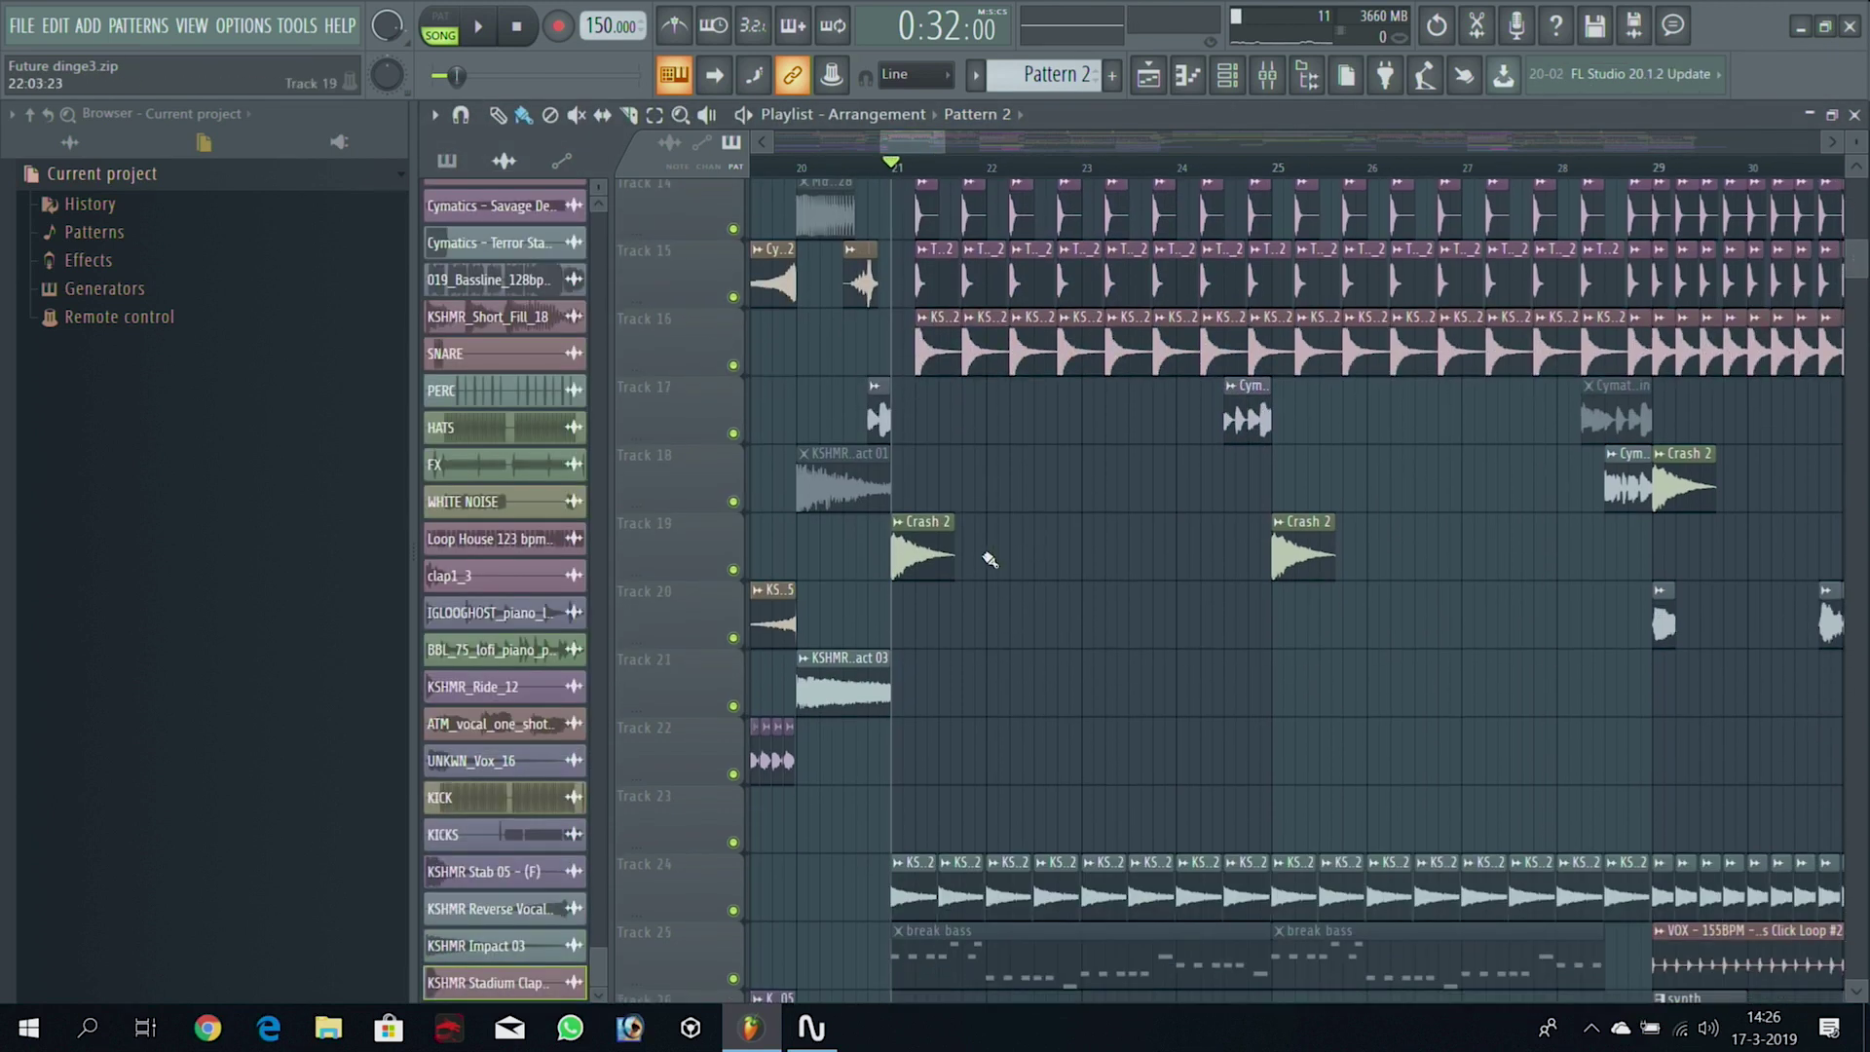
pyautogui.doubleClick(923, 855)
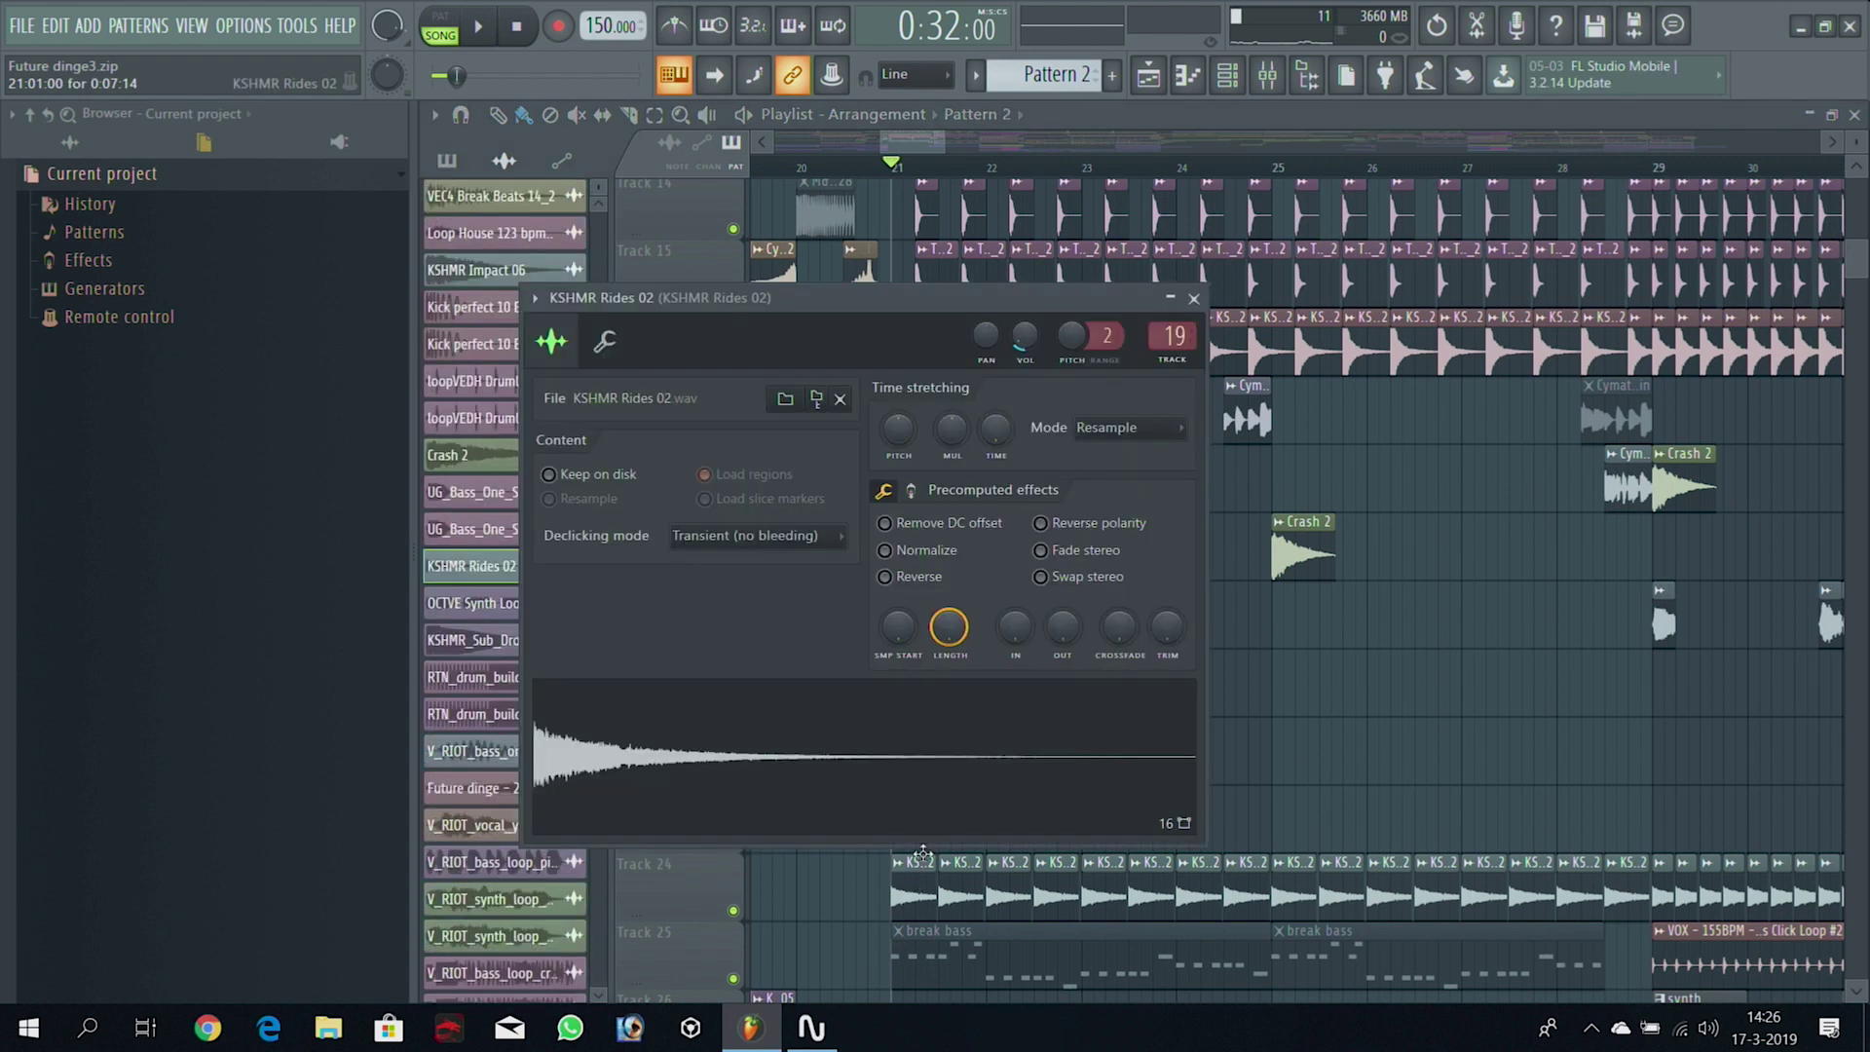
pyautogui.click(1194, 299)
# Play the break from bar 21 with all tracks on, following its clips up to bar 29, and stop playback
pyautogui.moveTo(1856, 259); pyautogui.dragTo(1856, 198)
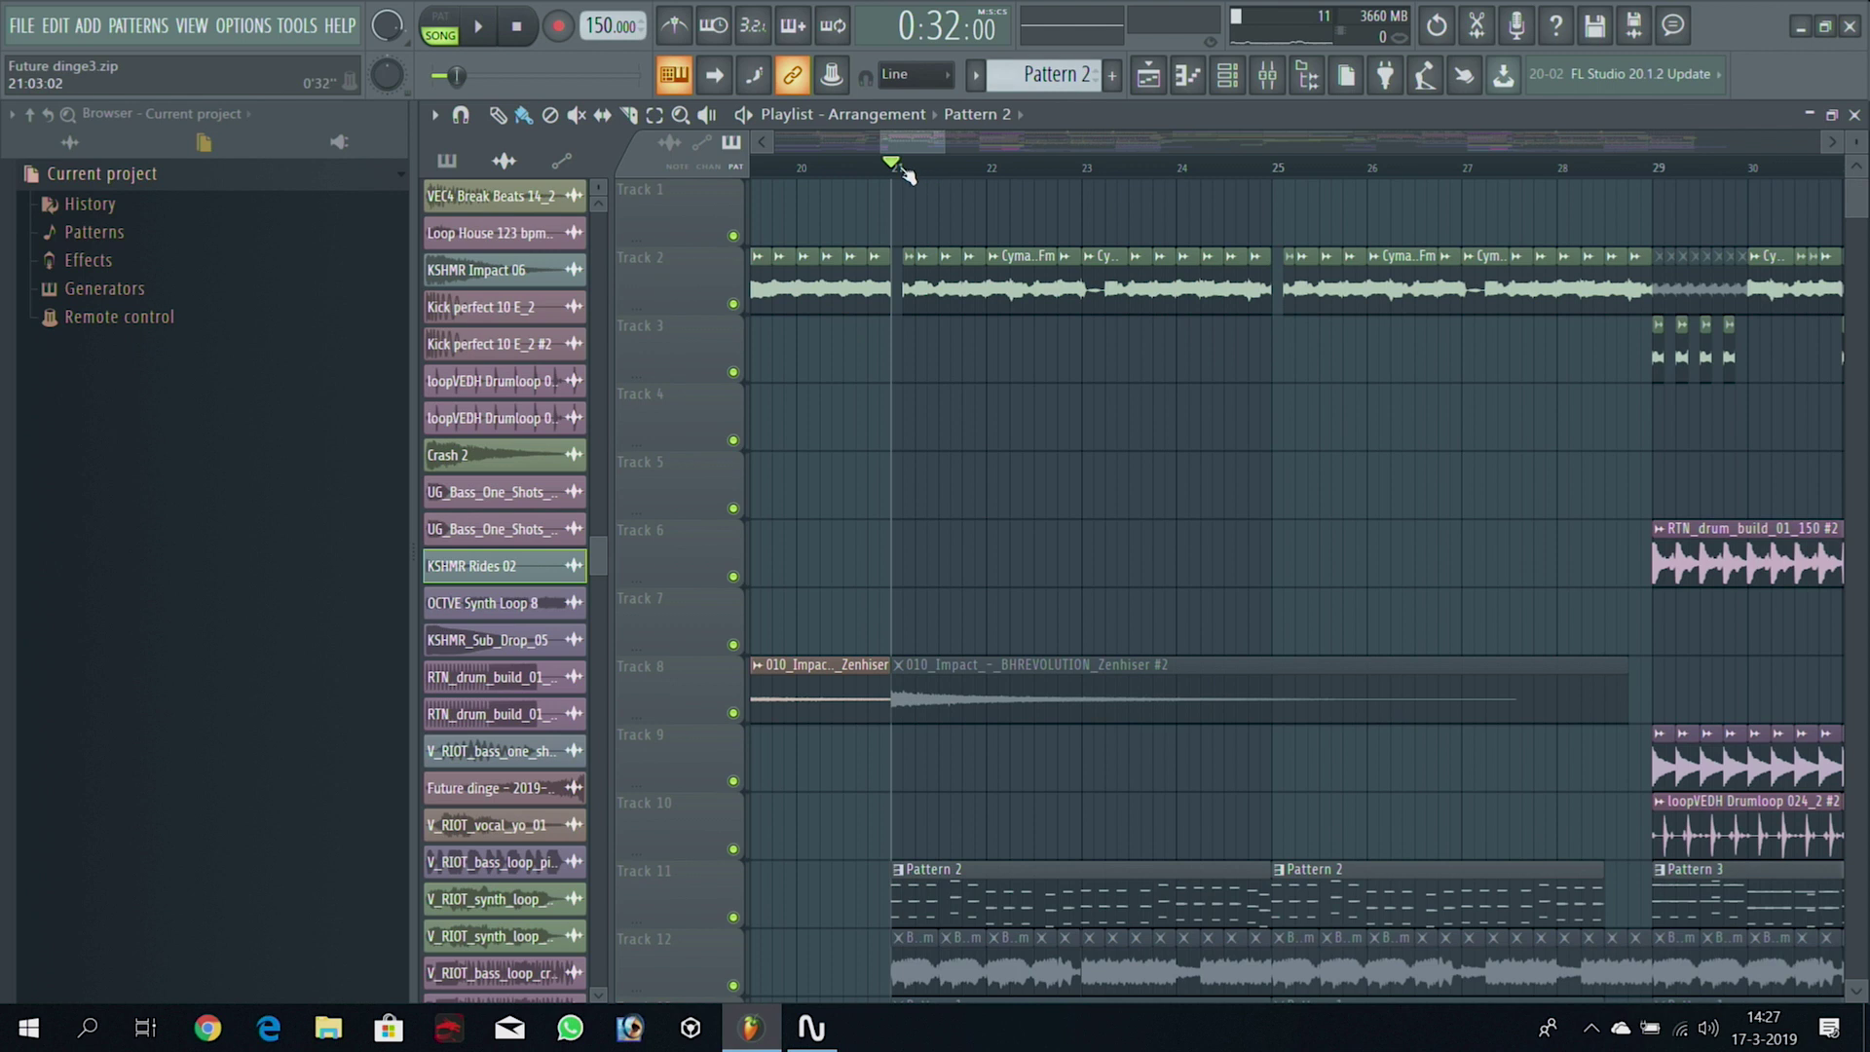
pyautogui.press('space')
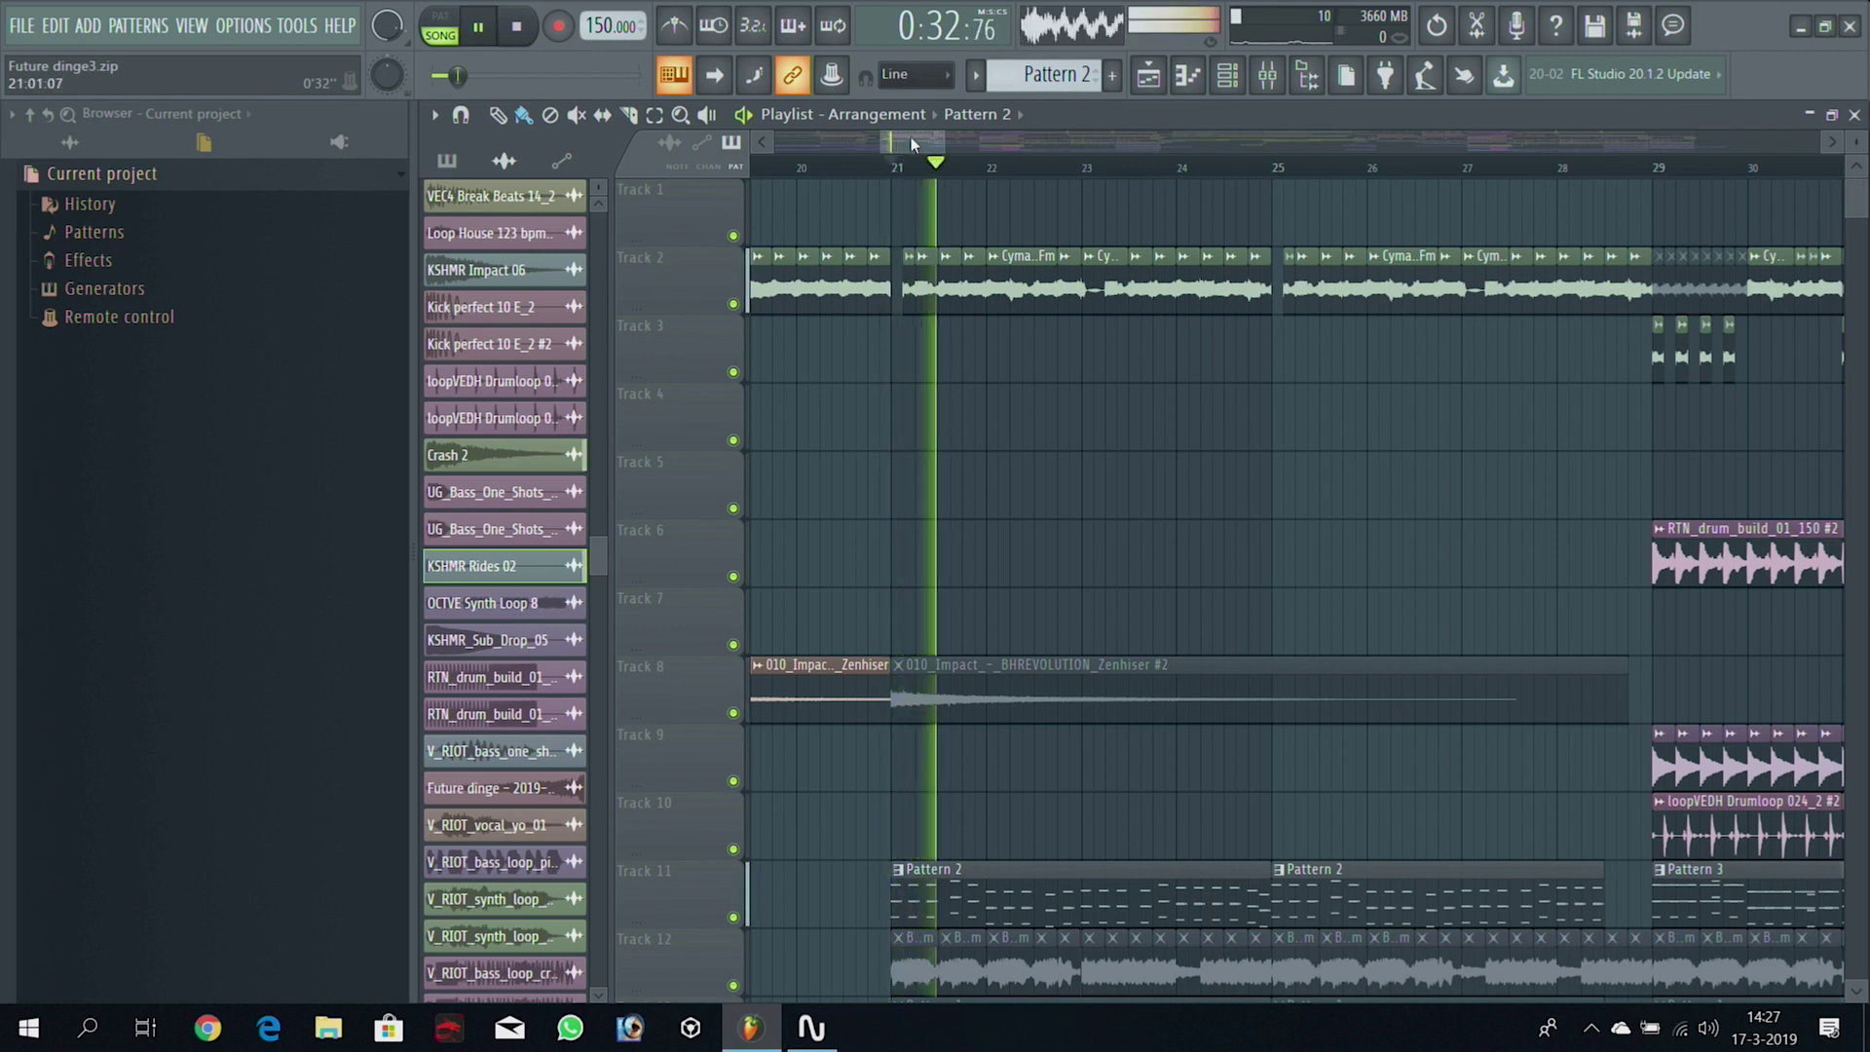
pyautogui.click(923, 148)
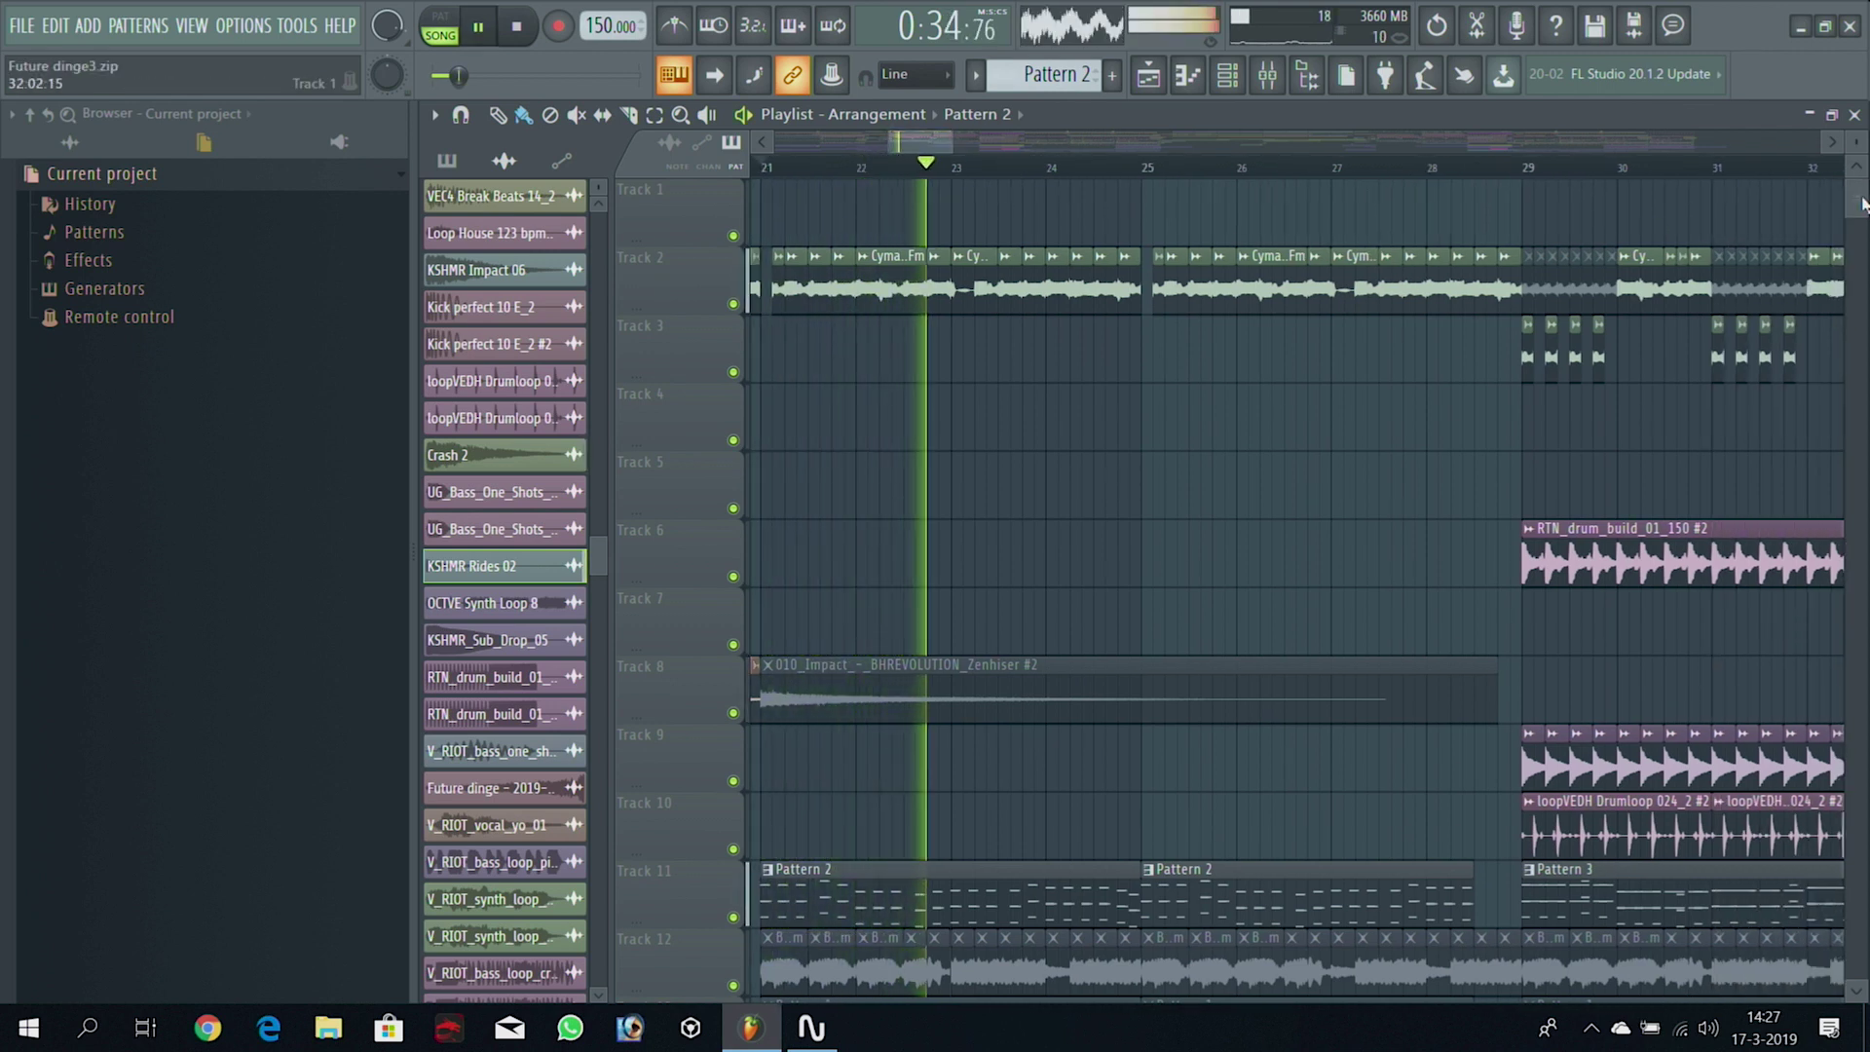
pyautogui.scroll(-2, 1860, 222)
pyautogui.scroll(-7, 1860, 222)
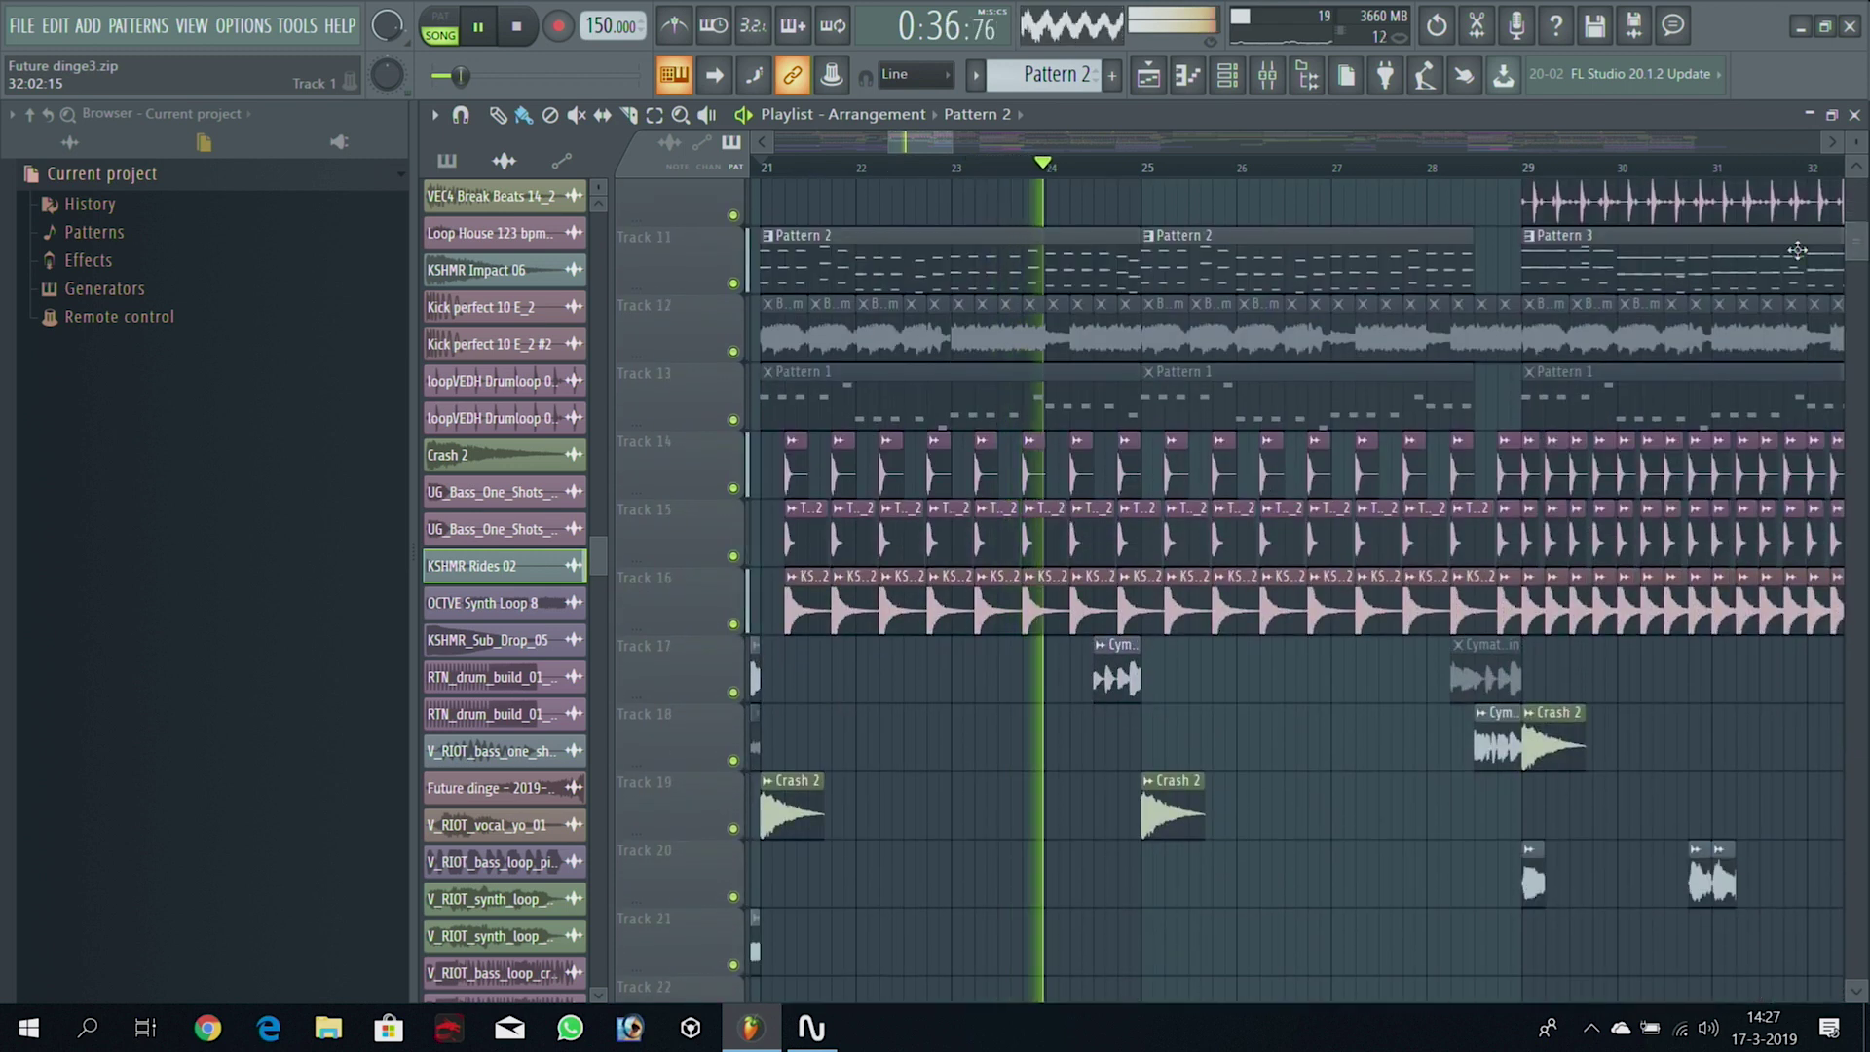
pyautogui.moveTo(917, 145); pyautogui.dragTo(930, 145)
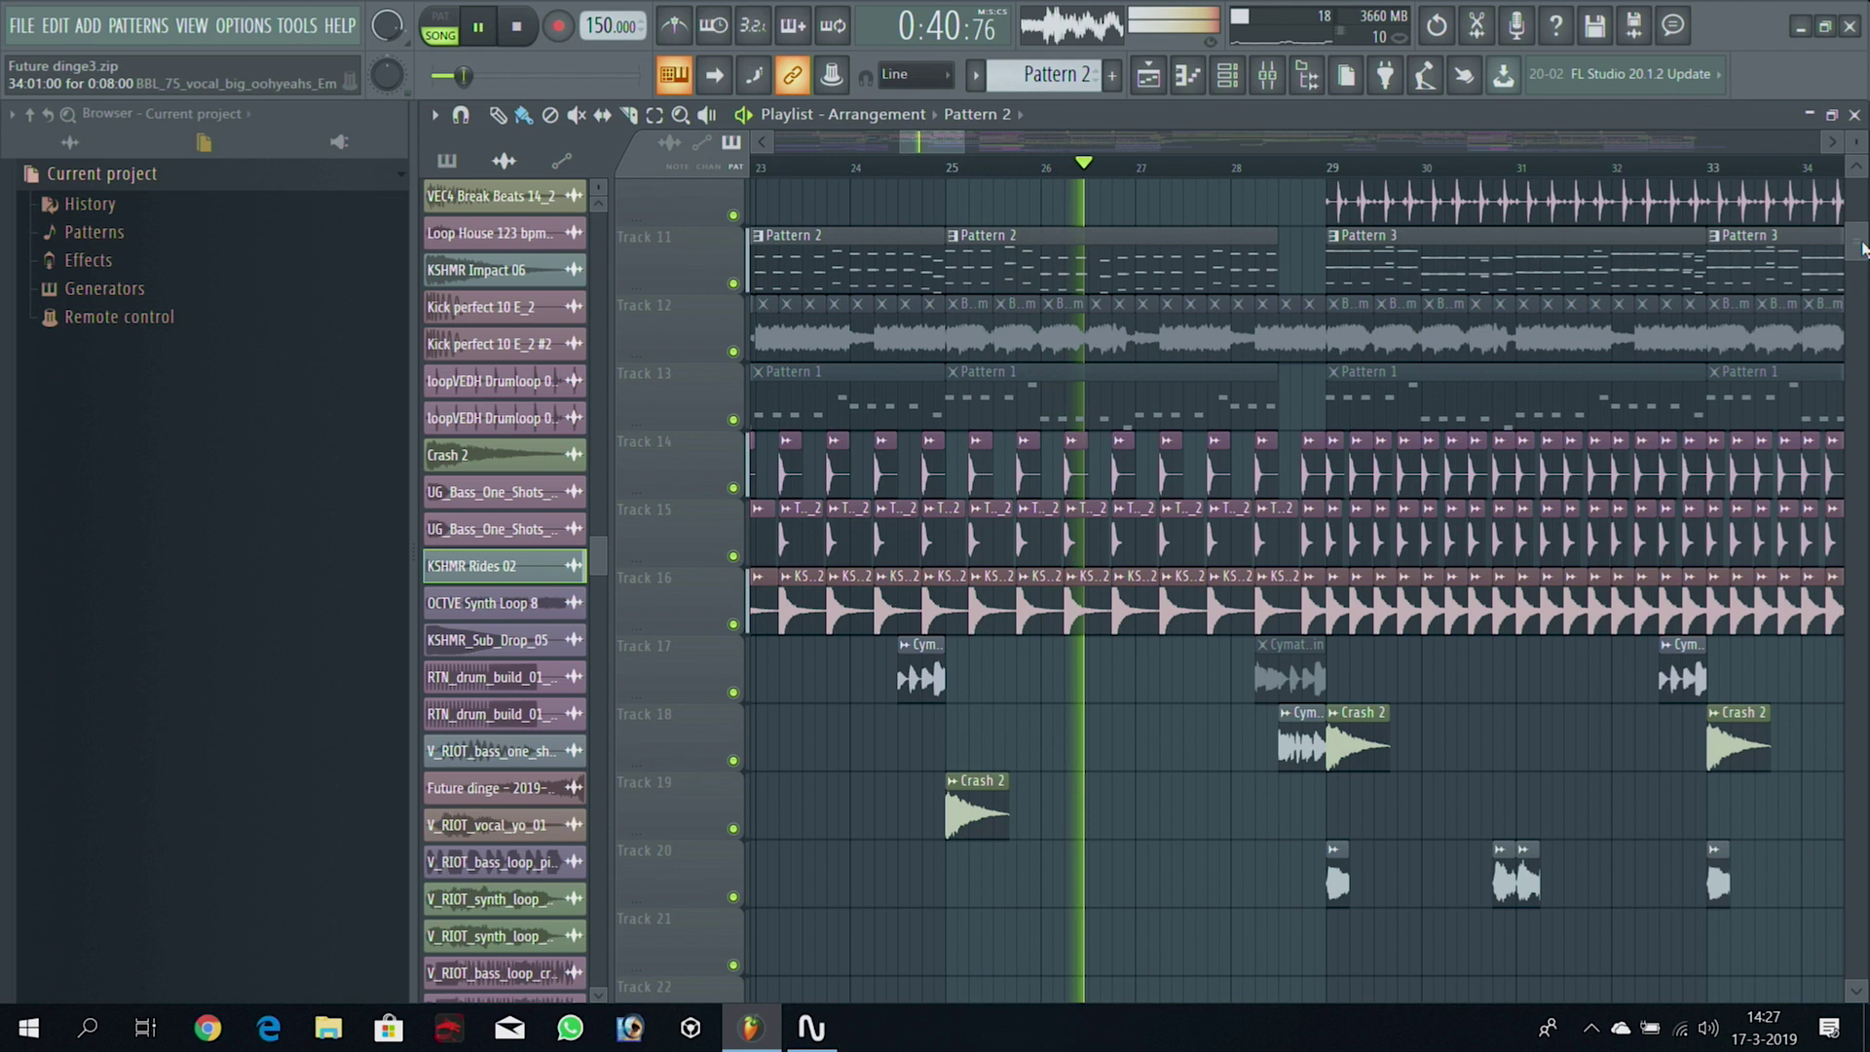
pyautogui.scroll(10, 1863, 191)
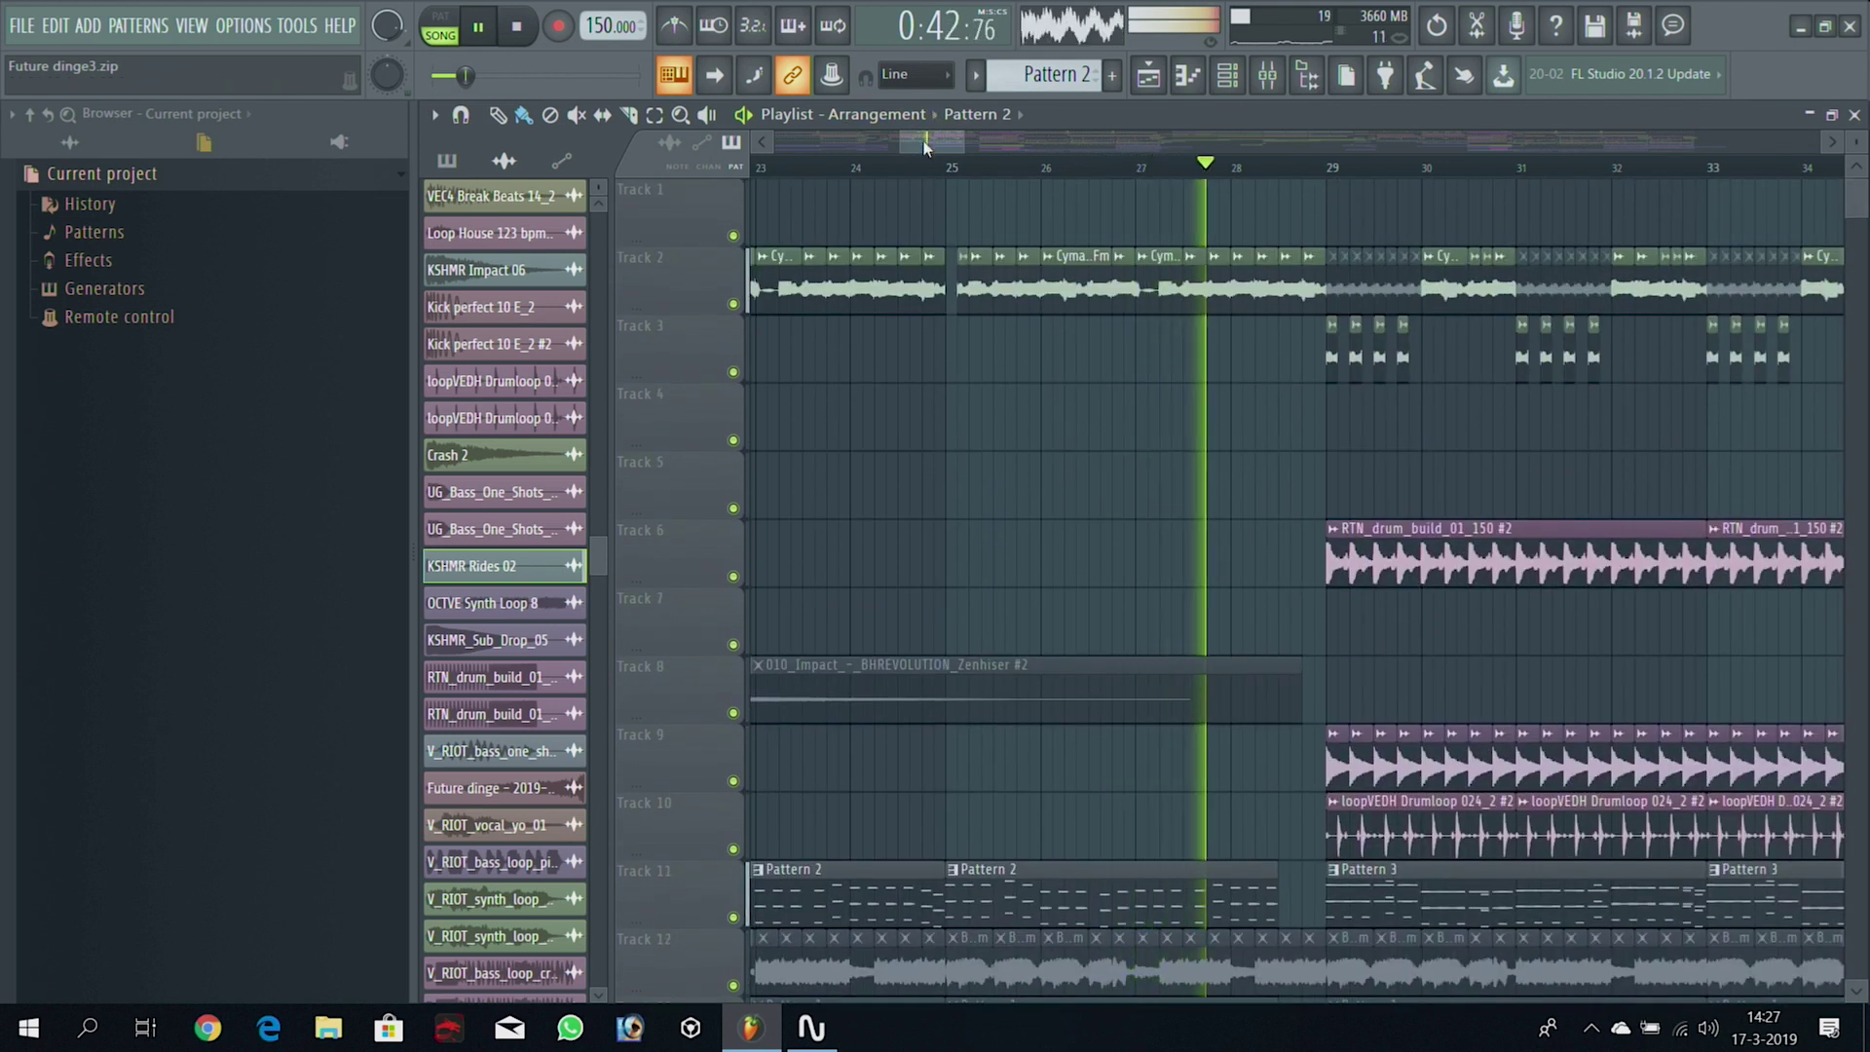
pyautogui.moveTo(925, 144); pyautogui.dragTo(939, 144)
pyautogui.press('space')
# Set bars 29 to 36 as the loop region without any clips selected, and toggle Track 6's drum build
pyautogui.moveTo(974, 176); pyautogui.dragTo(1729, 168)
pyautogui.scroll(-5, 1863, 238)
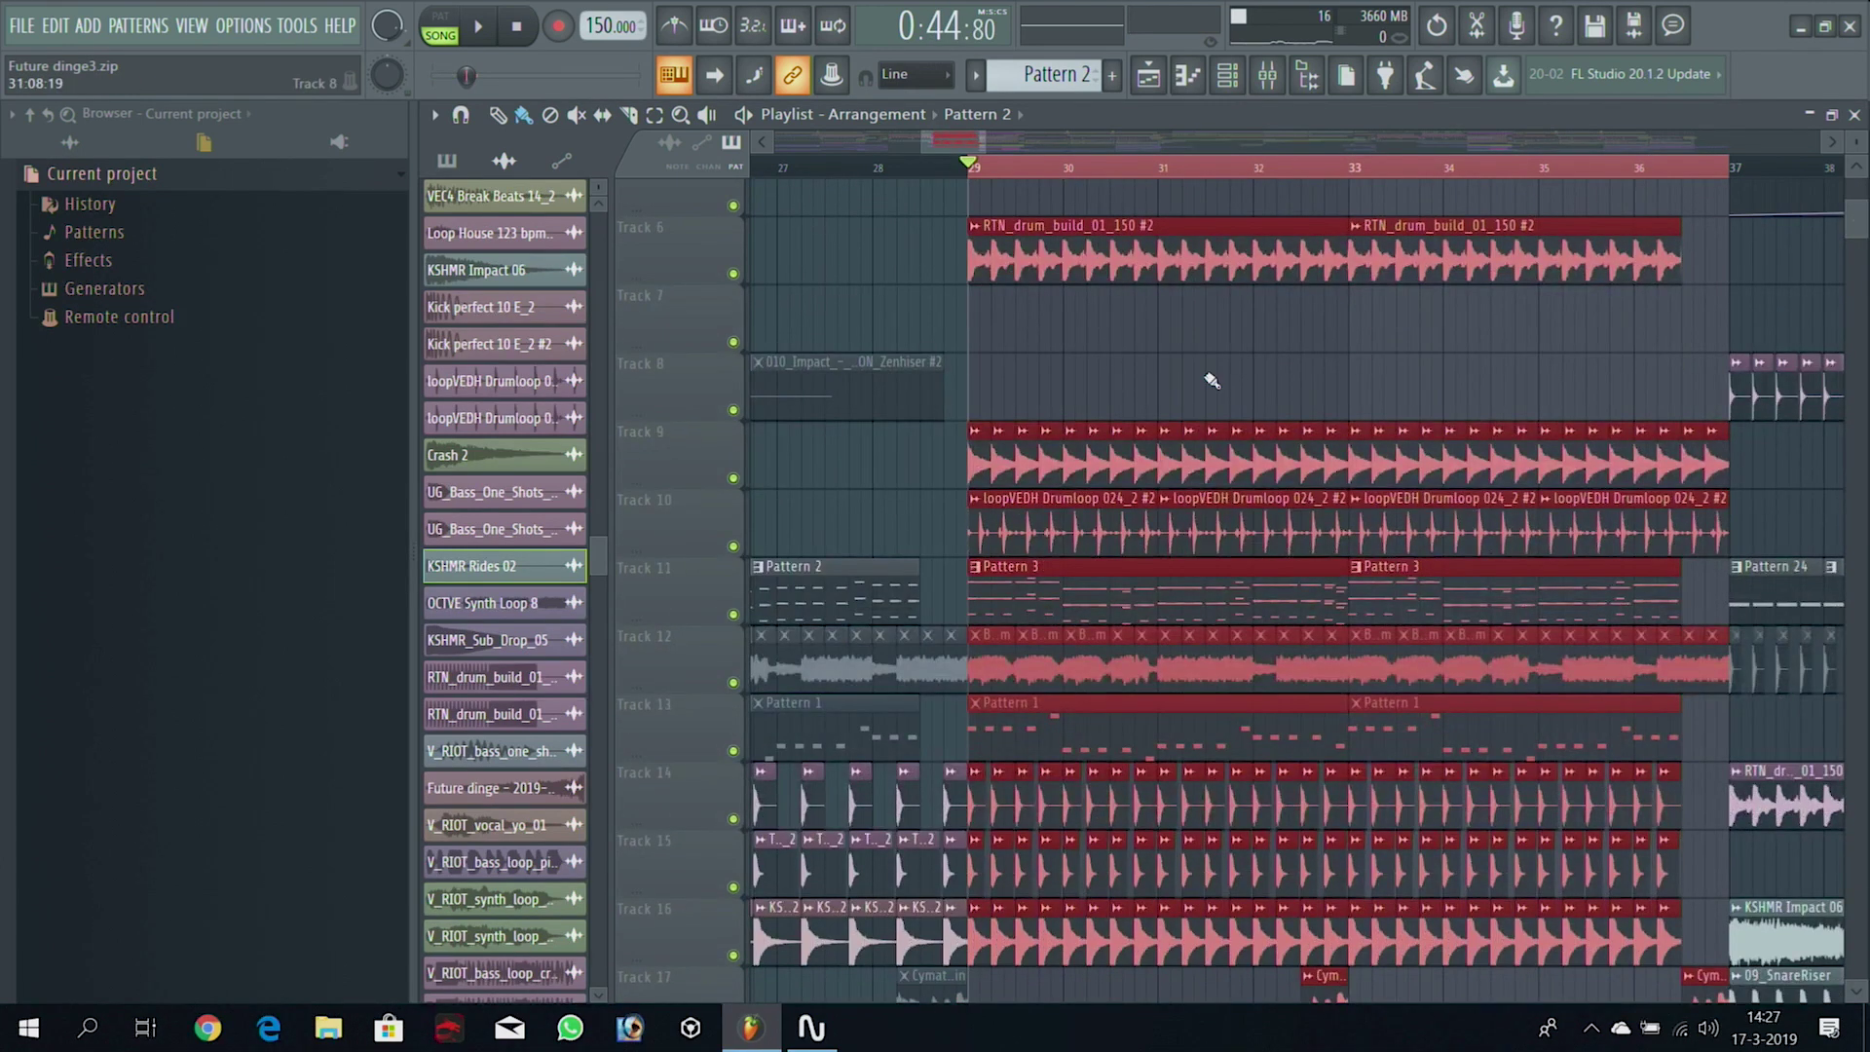
pyautogui.click(1211, 380)
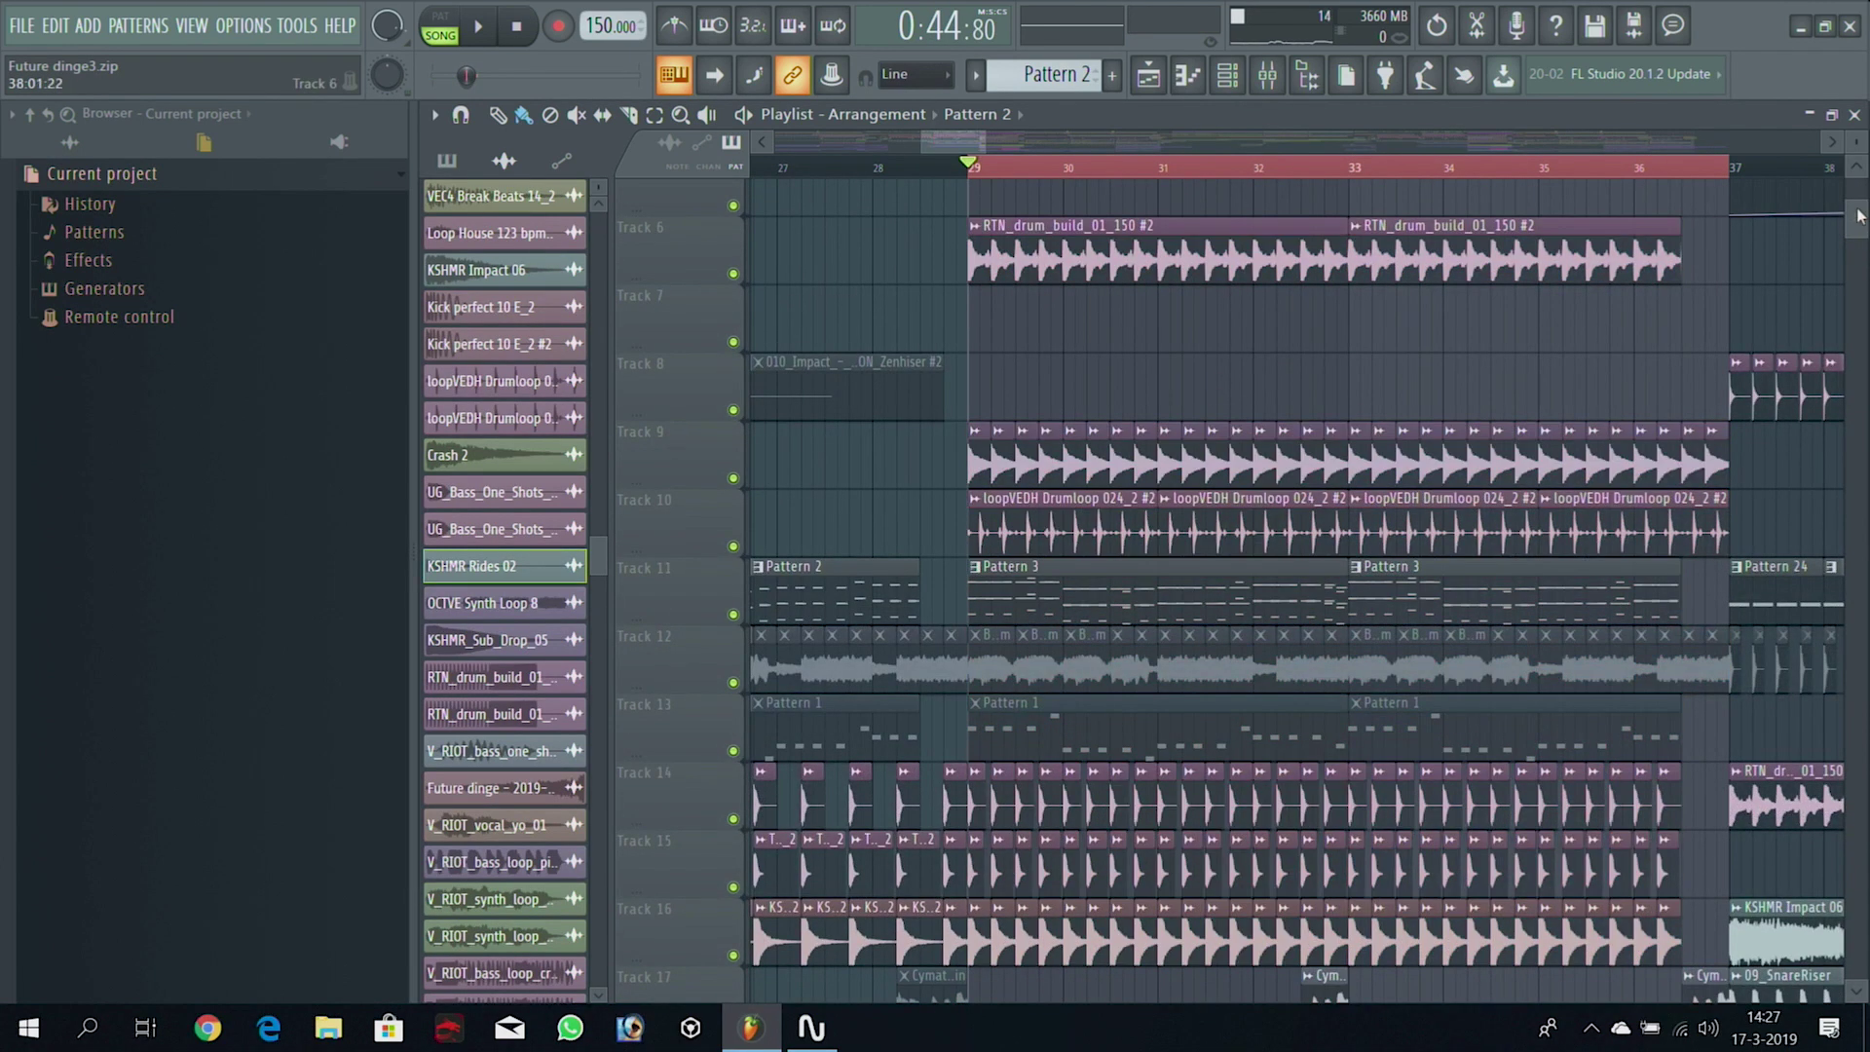
pyautogui.moveTo(1860, 224); pyautogui.dragTo(1863, 237)
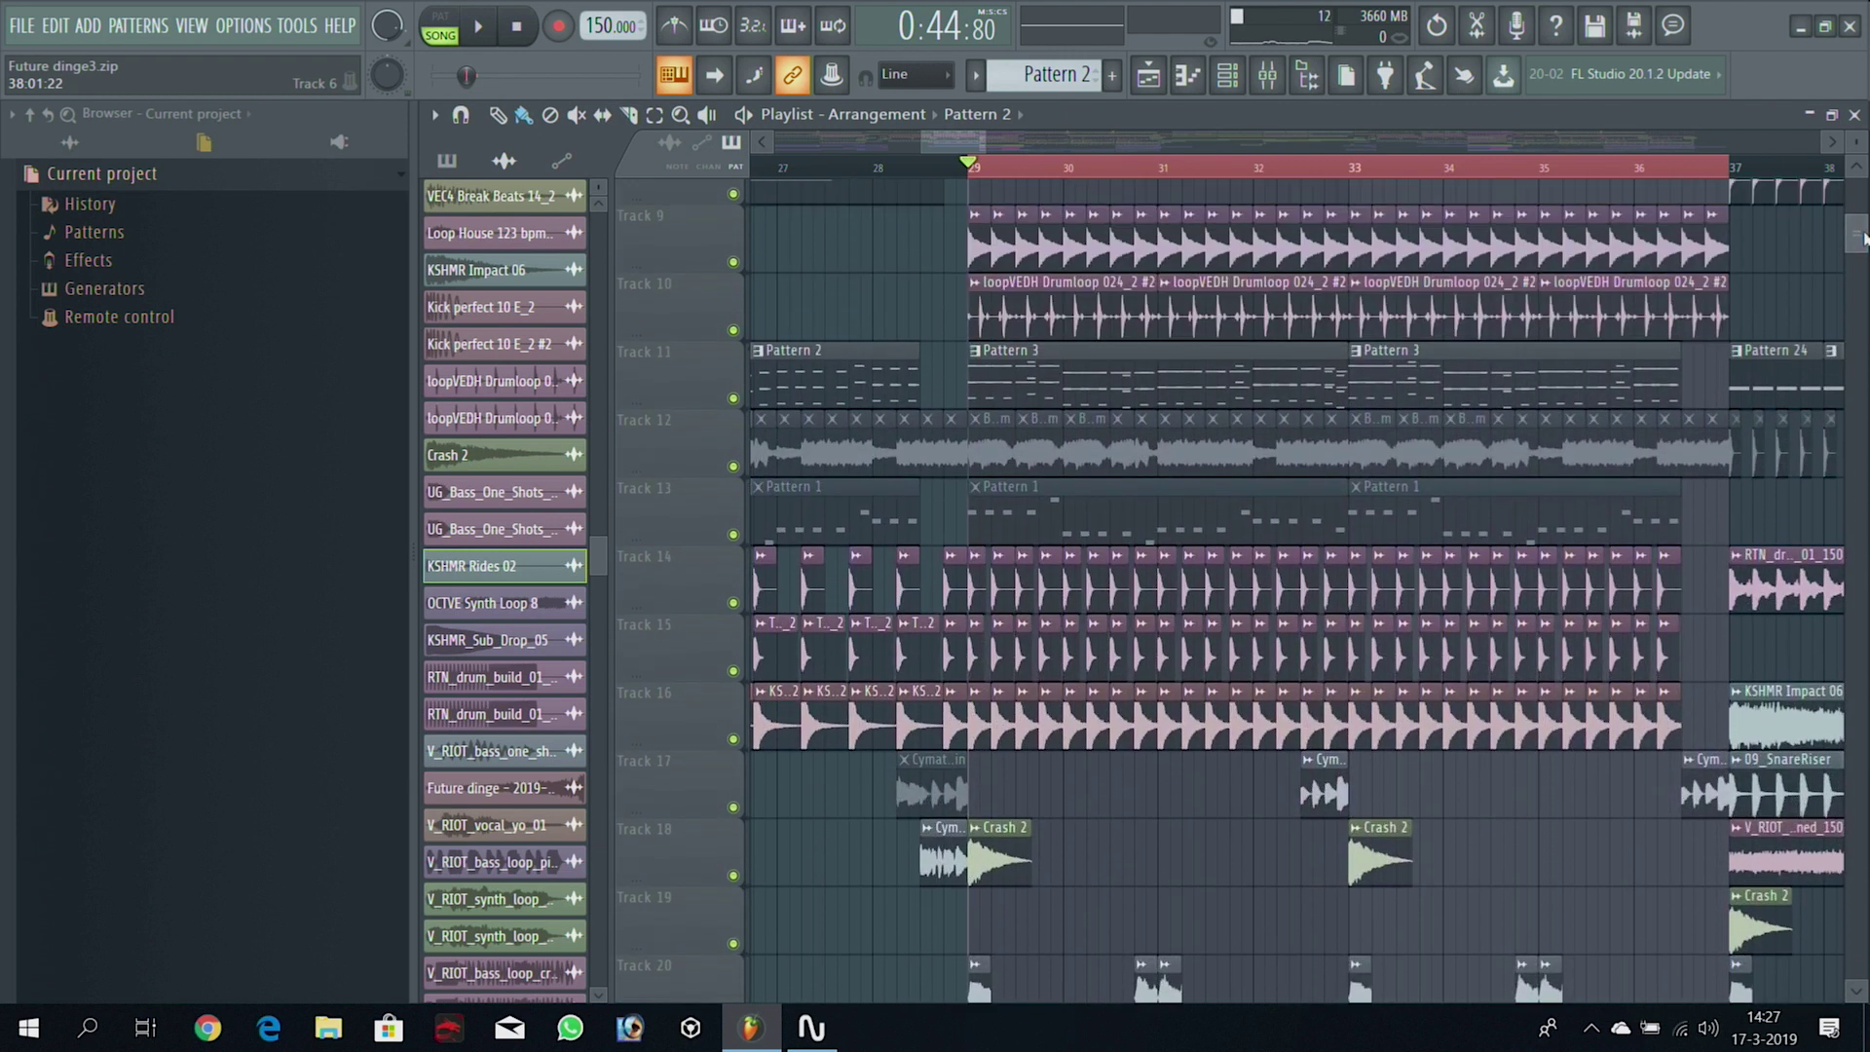
pyautogui.scroll(5, 824, 491)
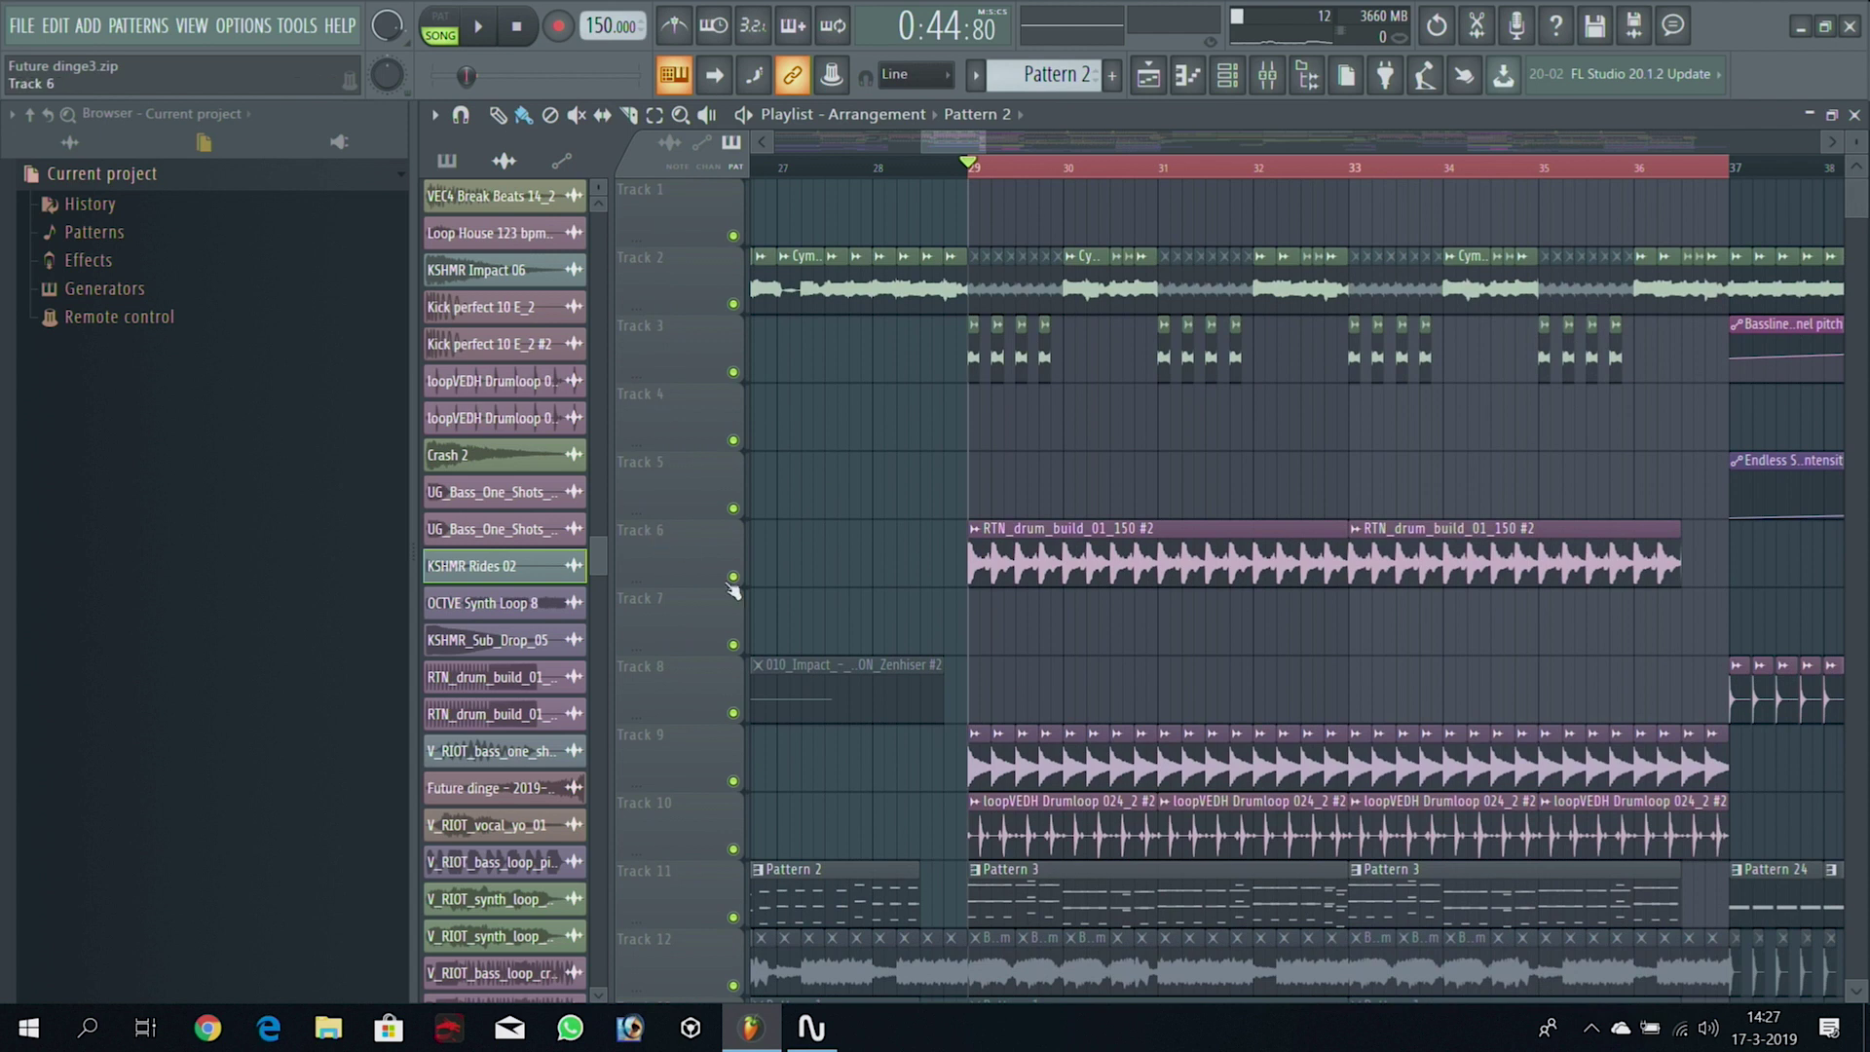
pyautogui.click(733, 580)
# Play the synth, synth break and synth #2 tracks from bar 29, soloing Tracks 26, 29 and 27 in turn
pyautogui.moveTo(1855, 214); pyautogui.dragTo(1281, 354)
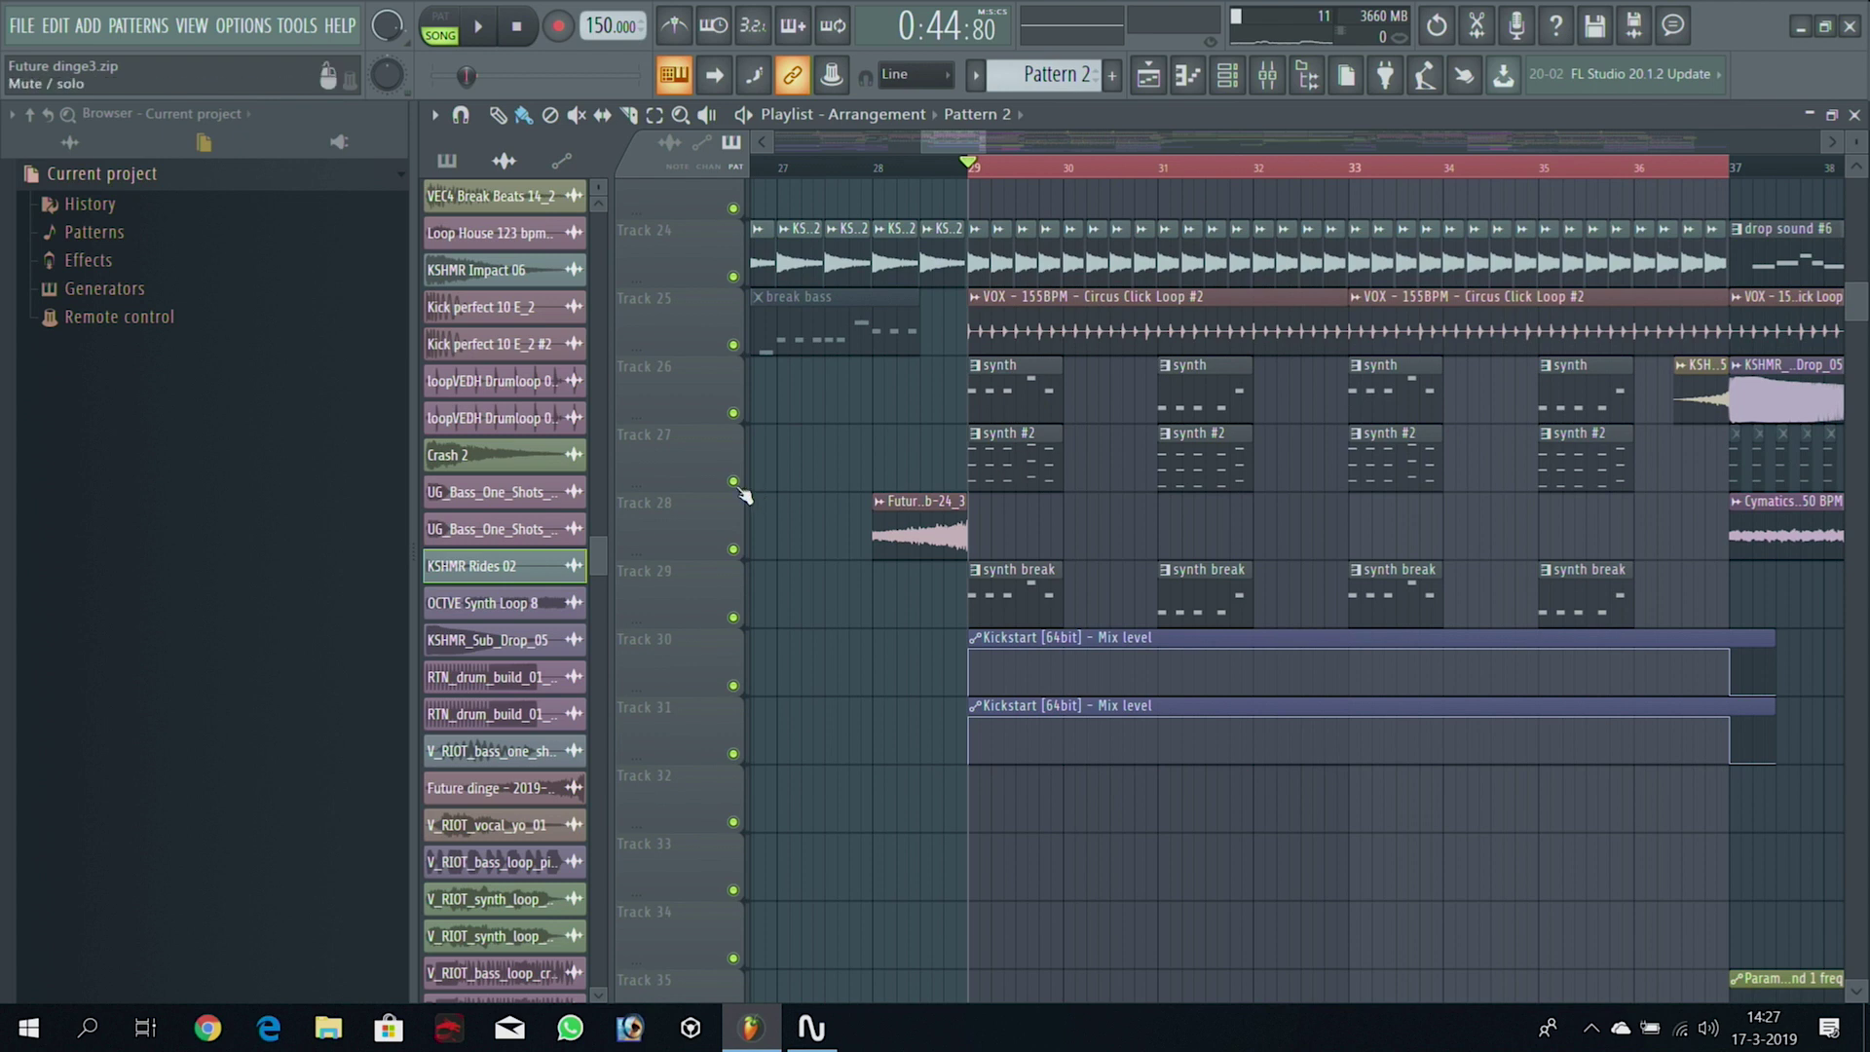
pyautogui.rightClick(734, 413)
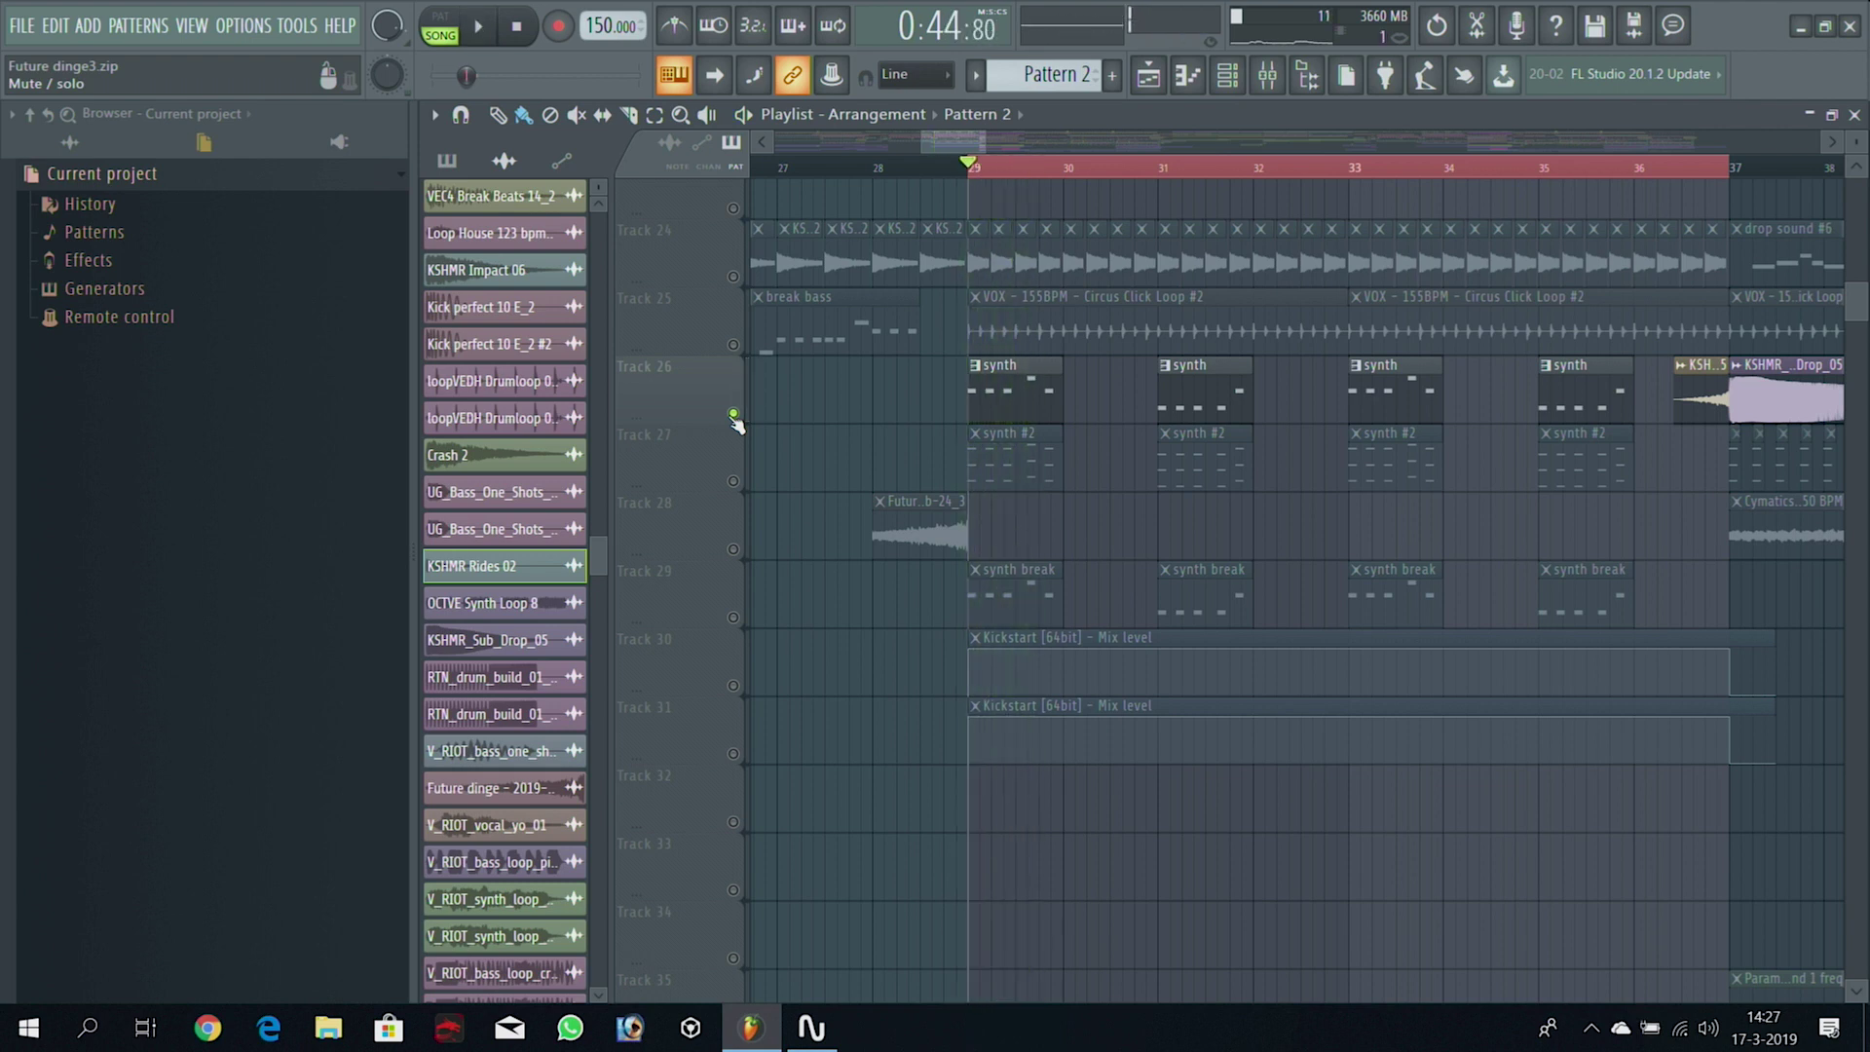
pyautogui.press('space')
pyautogui.rightClick(733, 617)
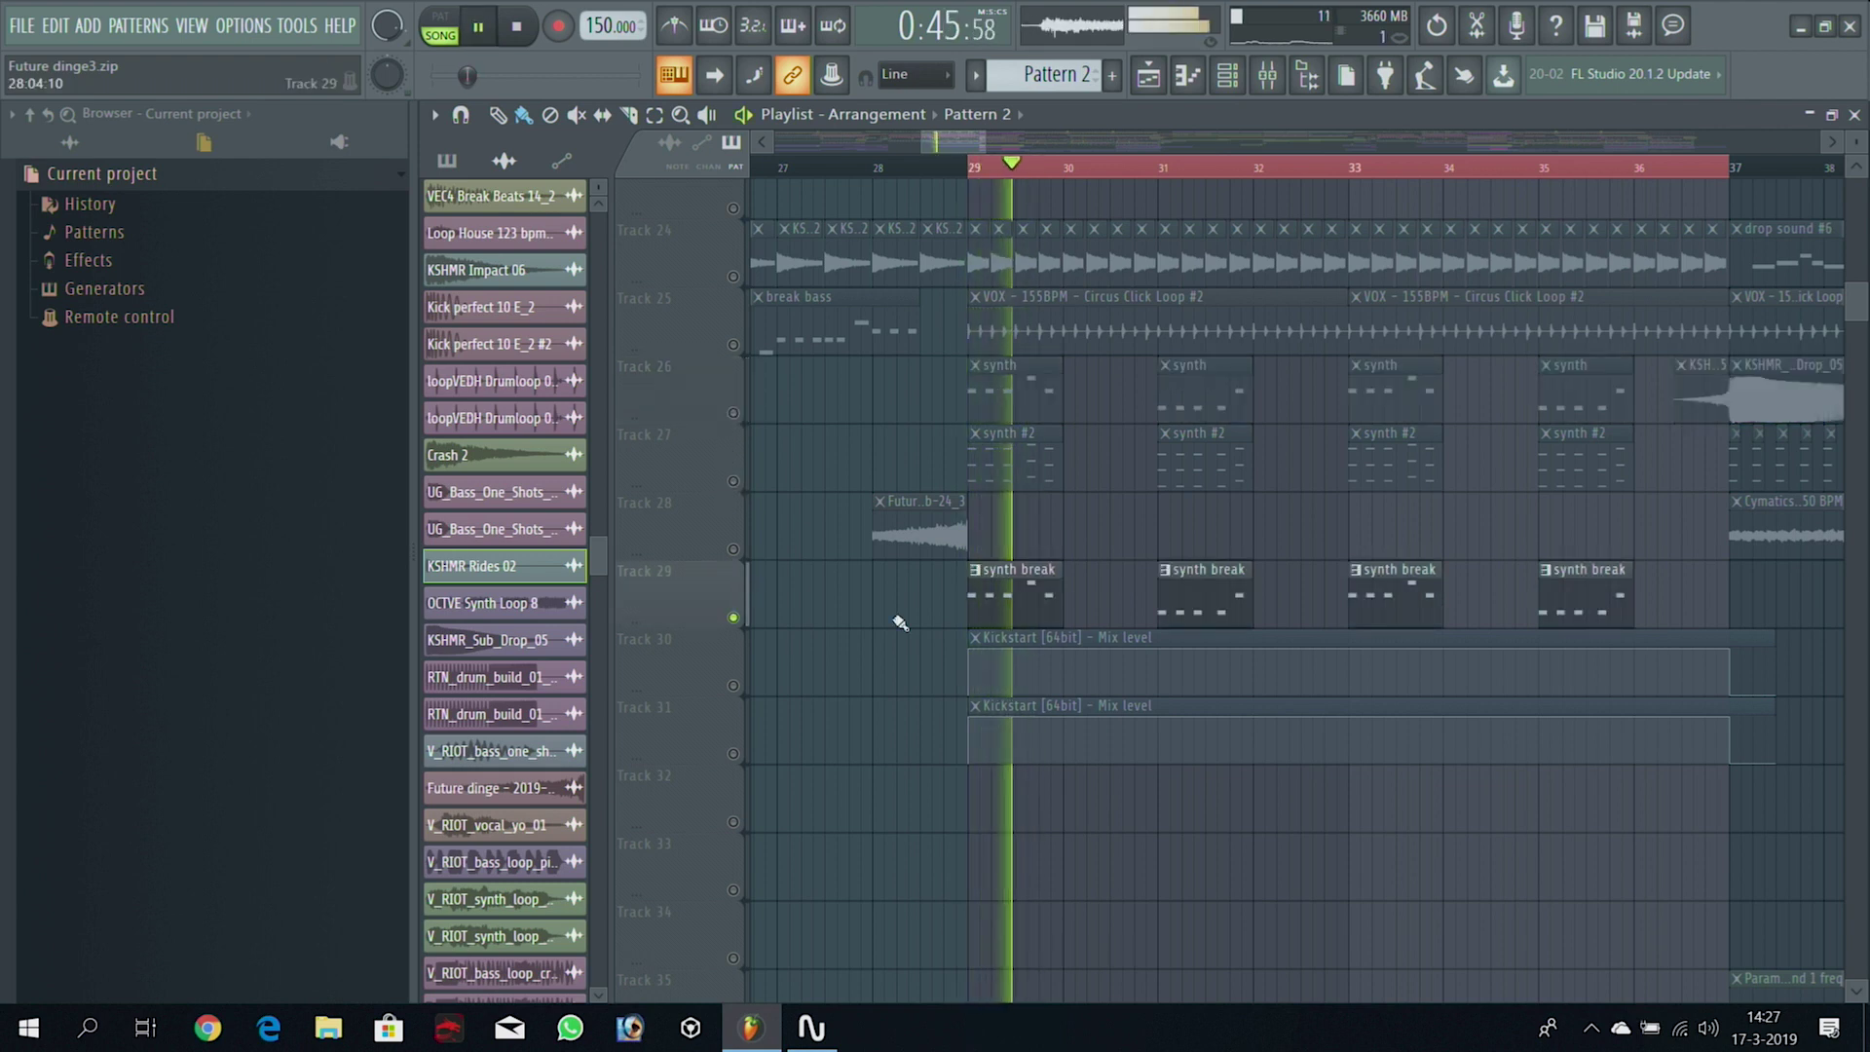
pyautogui.rightClick(735, 482)
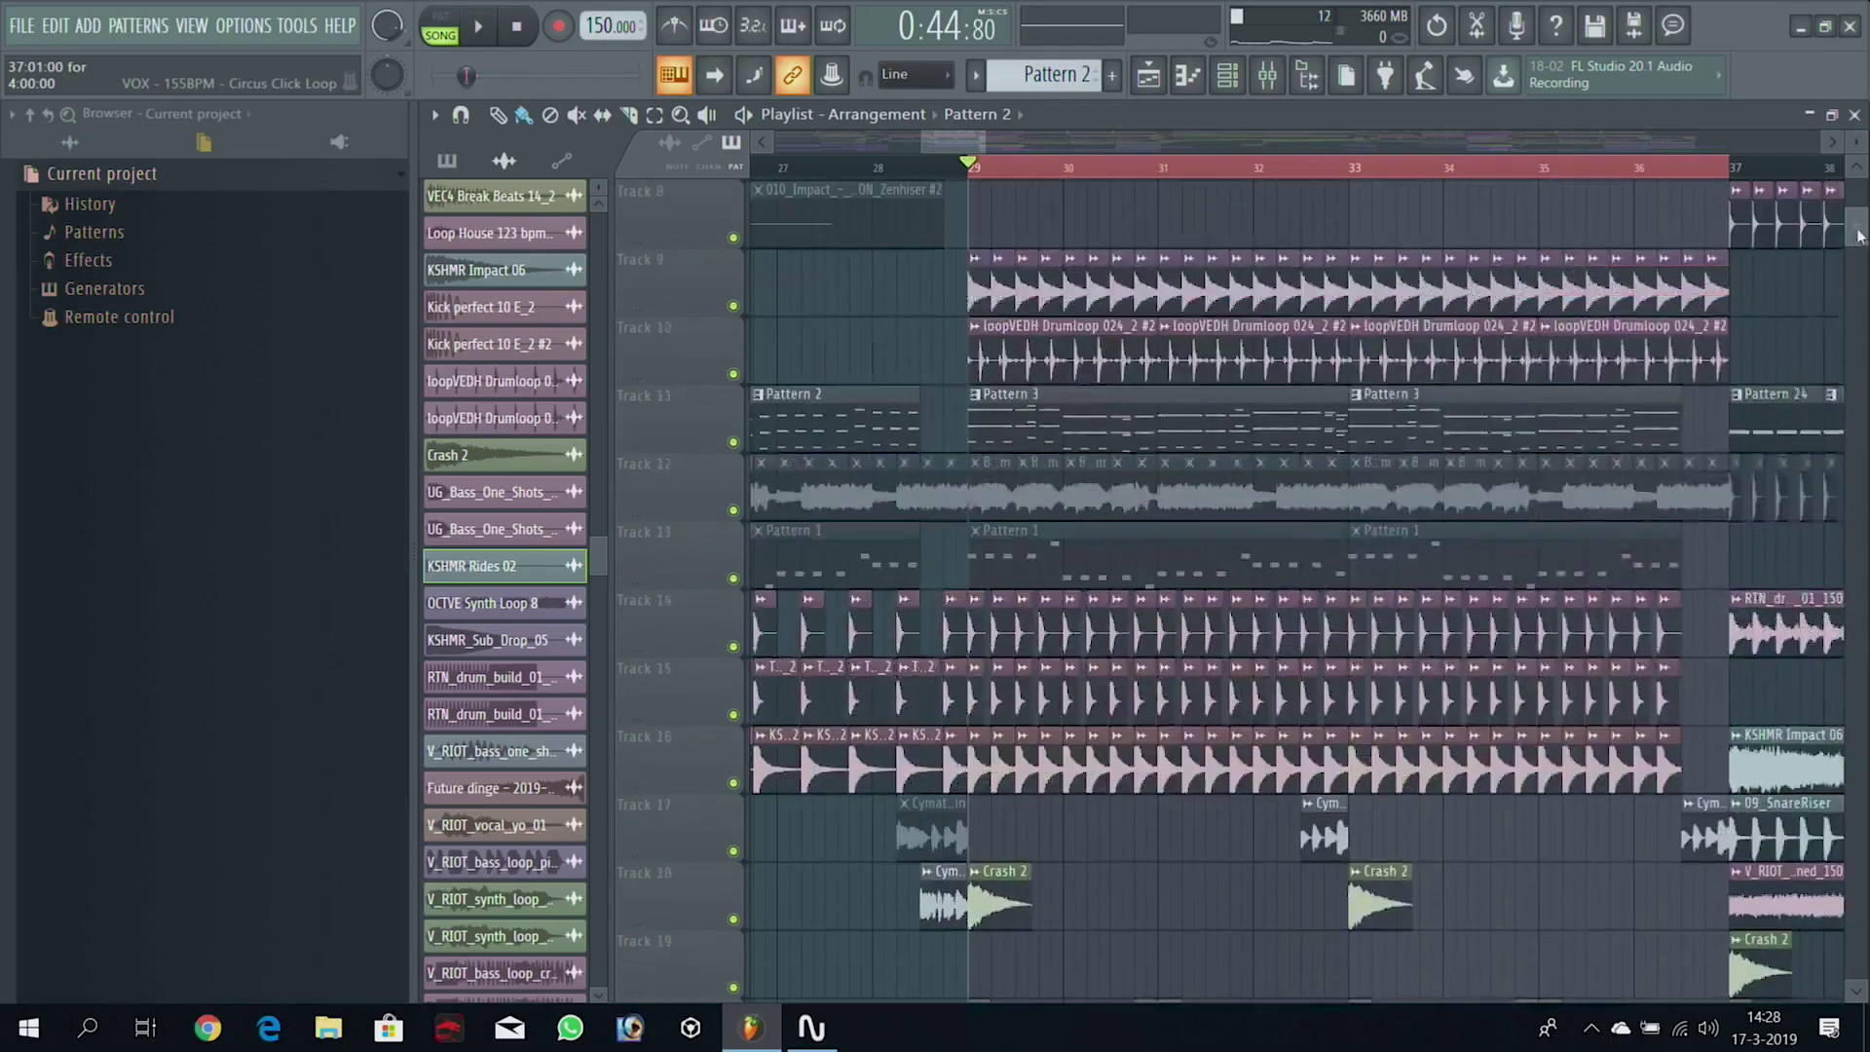
# Play the looped section starting at bar 29 with all tracks on
pyautogui.moveTo(1858, 234); pyautogui.dragTo(1857, 200)
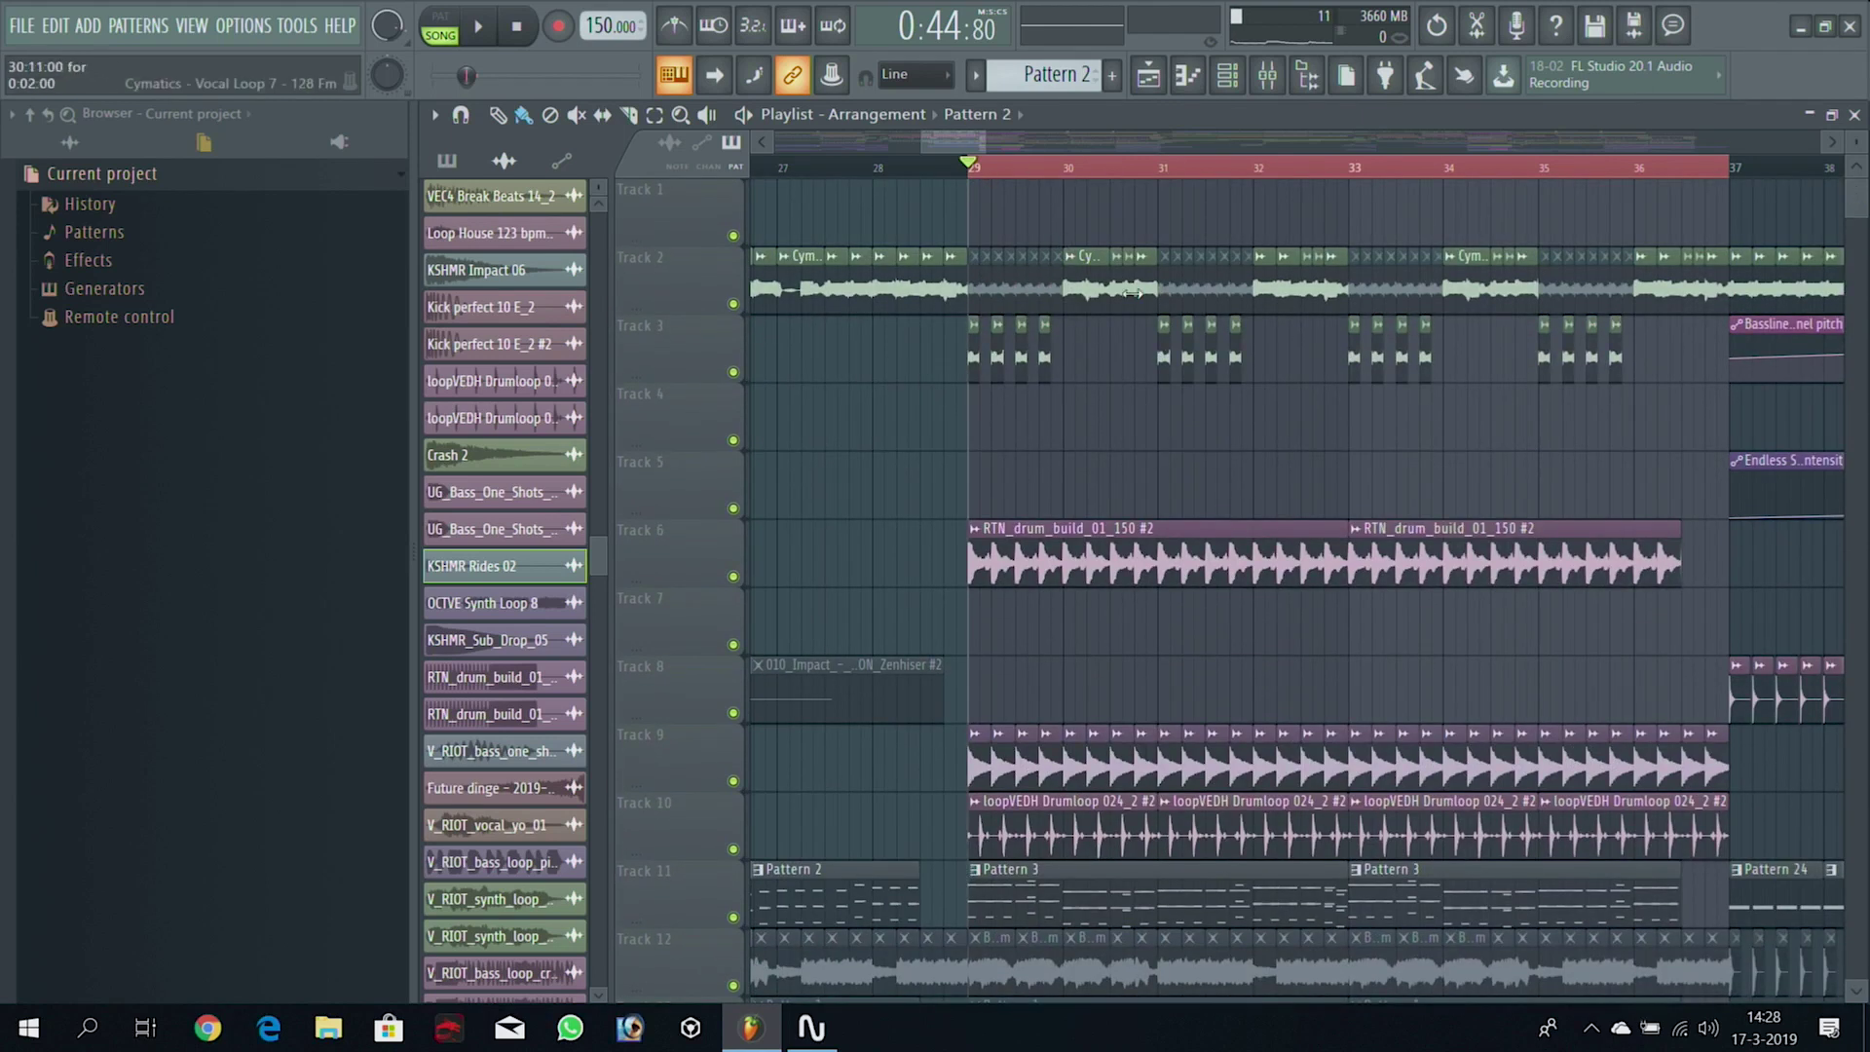
pyautogui.moveTo(1849, 214); pyautogui.dragTo(1861, 243)
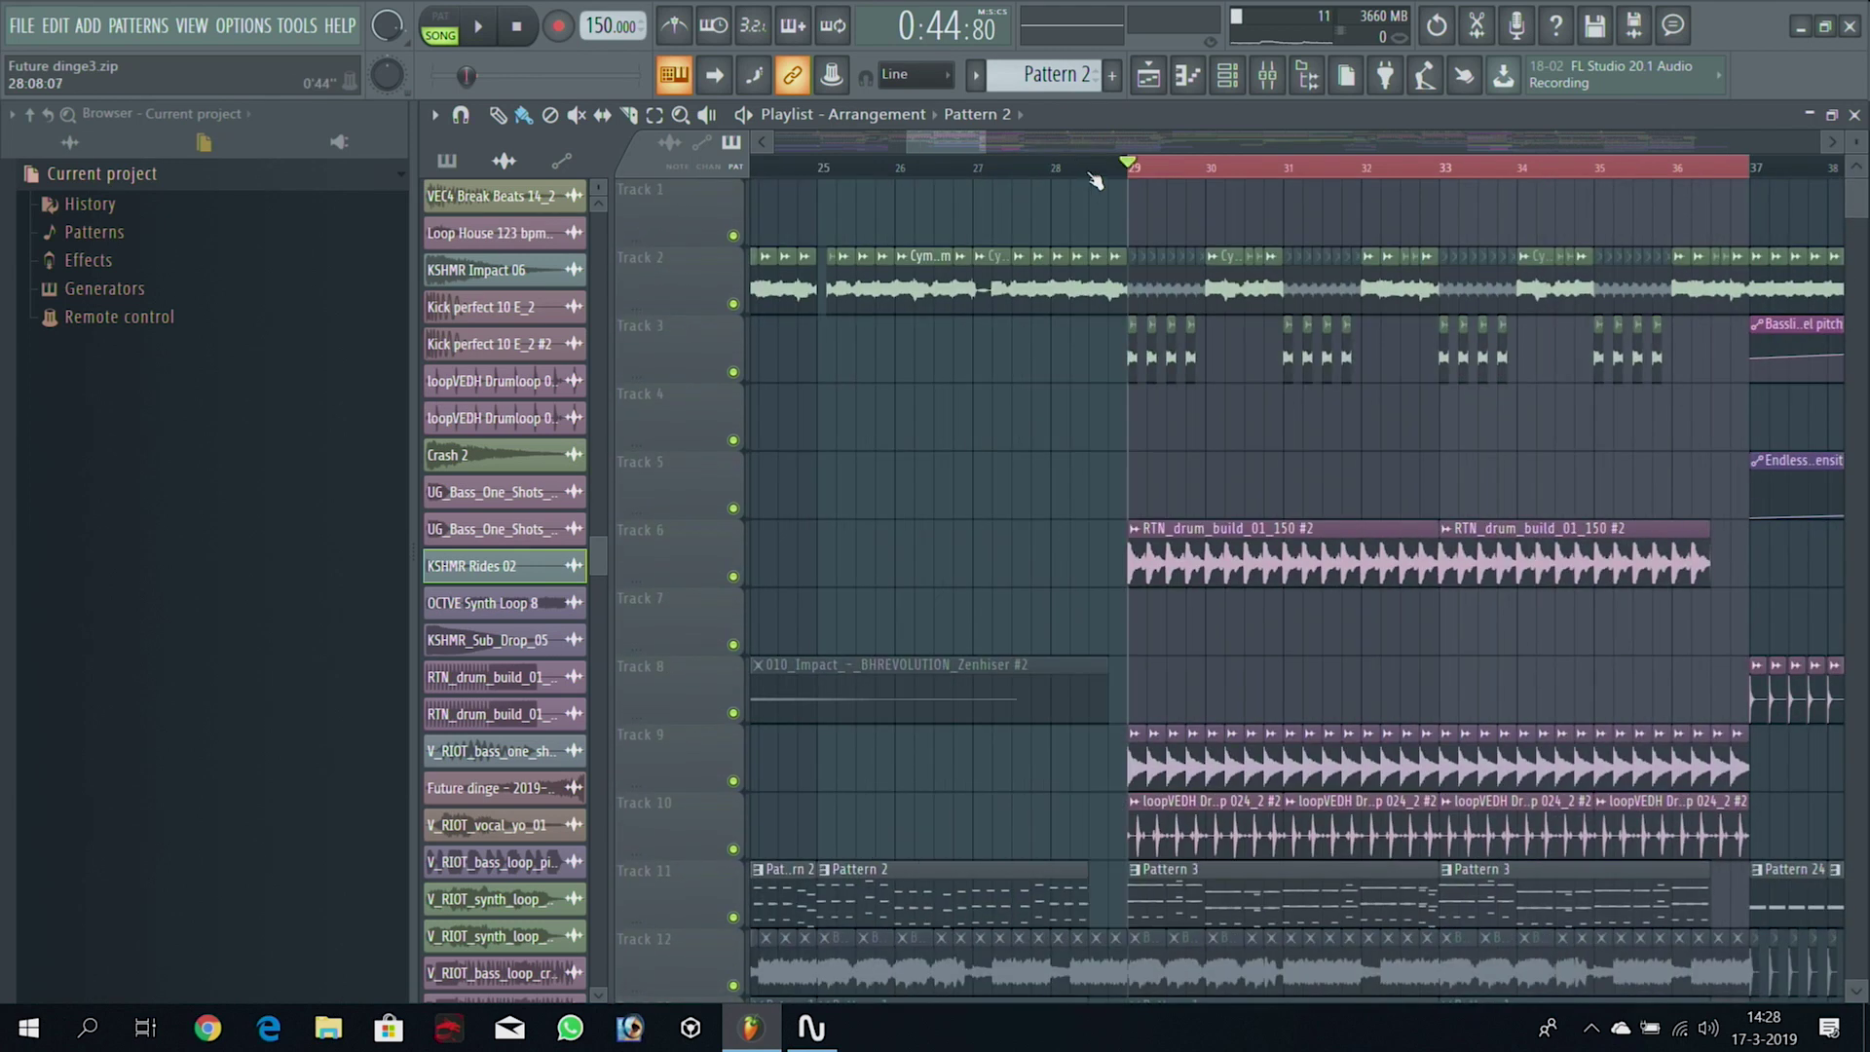
pyautogui.click(1090, 174)
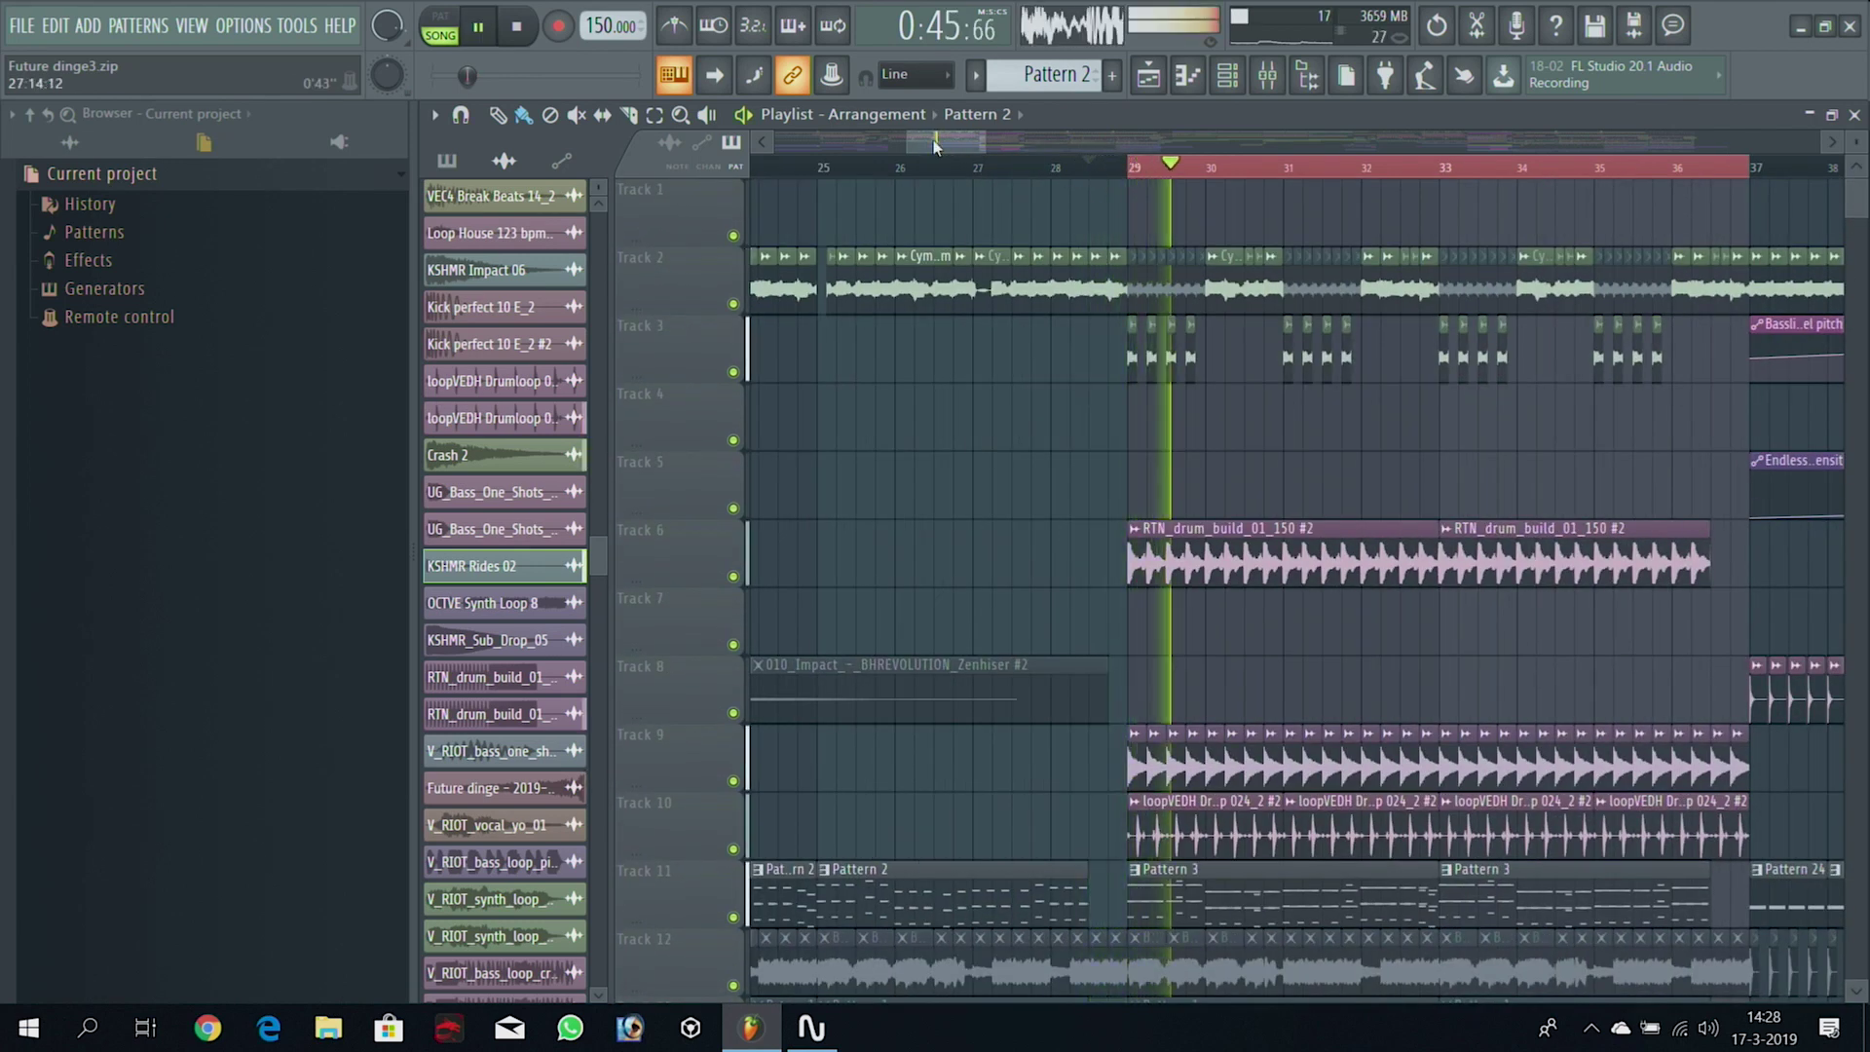
# Follow the looped playback up to bar 36, stop it, and replay from bar 29 with Track 6's solo switched off
pyautogui.moveTo(933, 146); pyautogui.dragTo(947, 141)
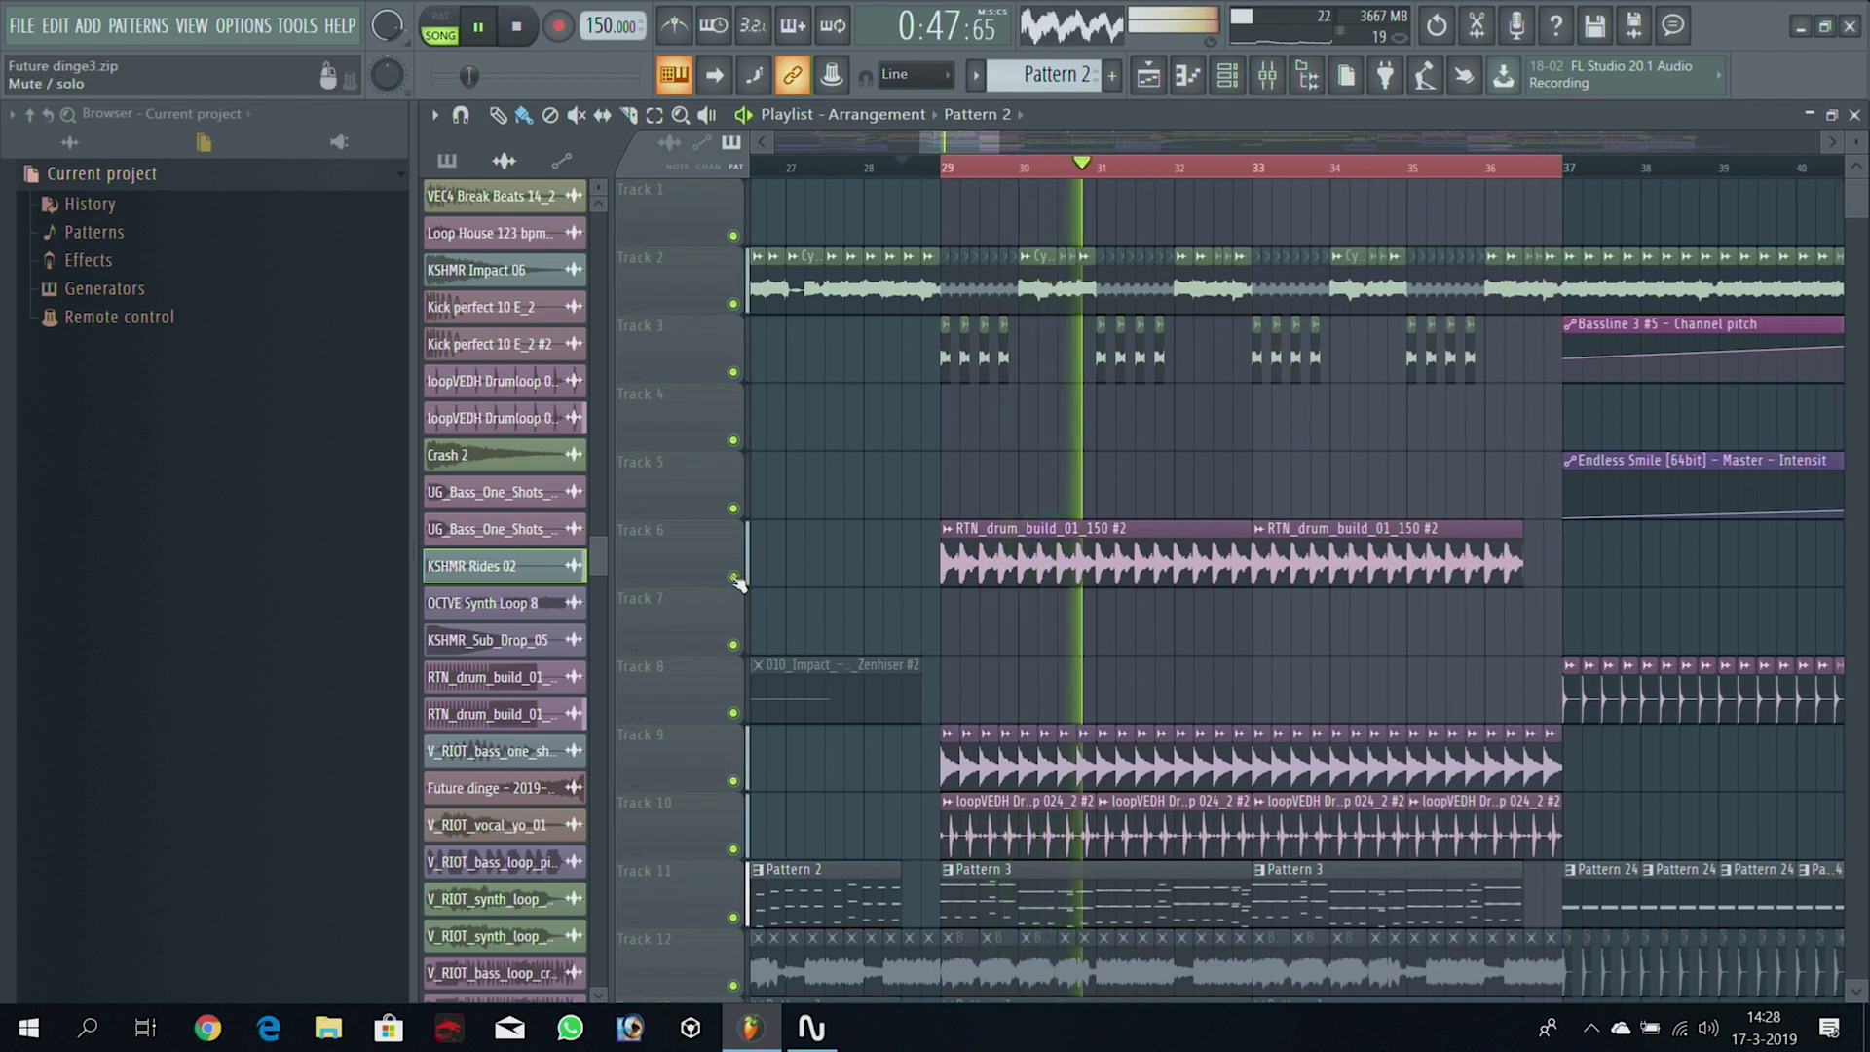
pyautogui.moveTo(951, 143); pyautogui.dragTo(954, 143)
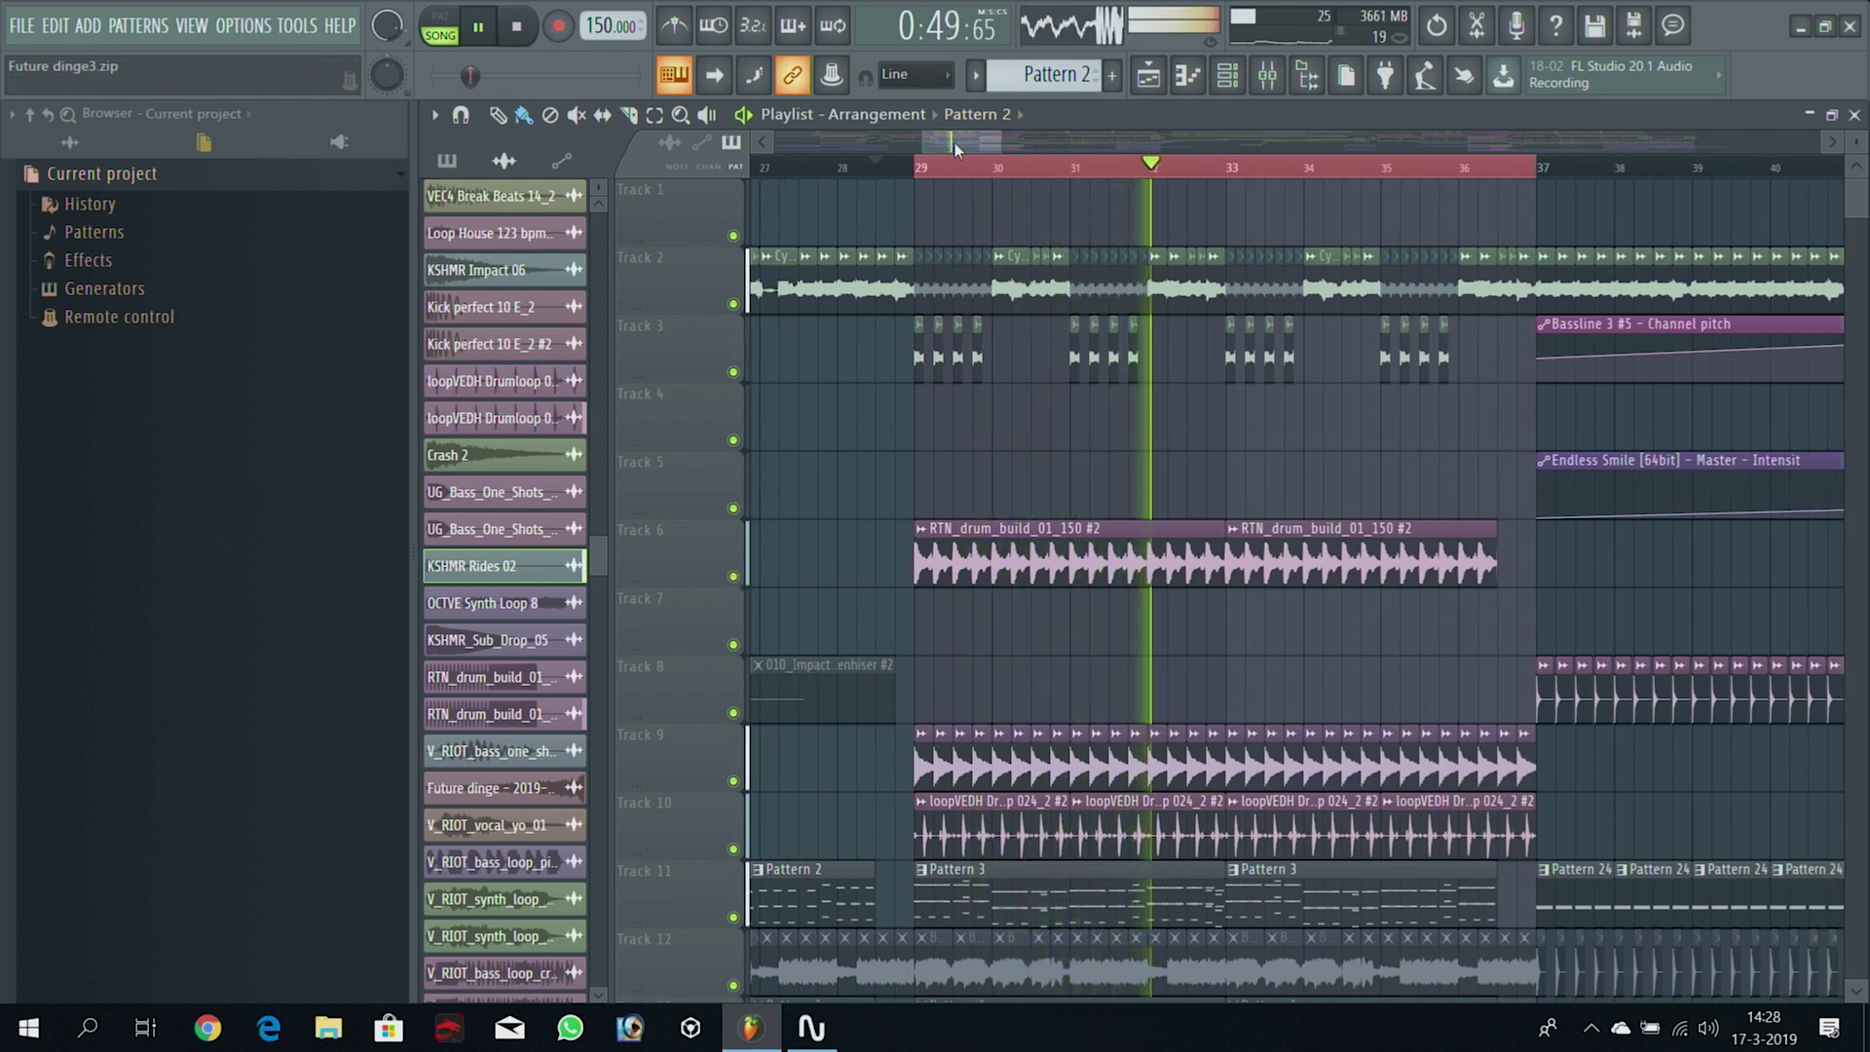
pyautogui.moveTo(1862, 199); pyautogui.dragTo(1862, 193)
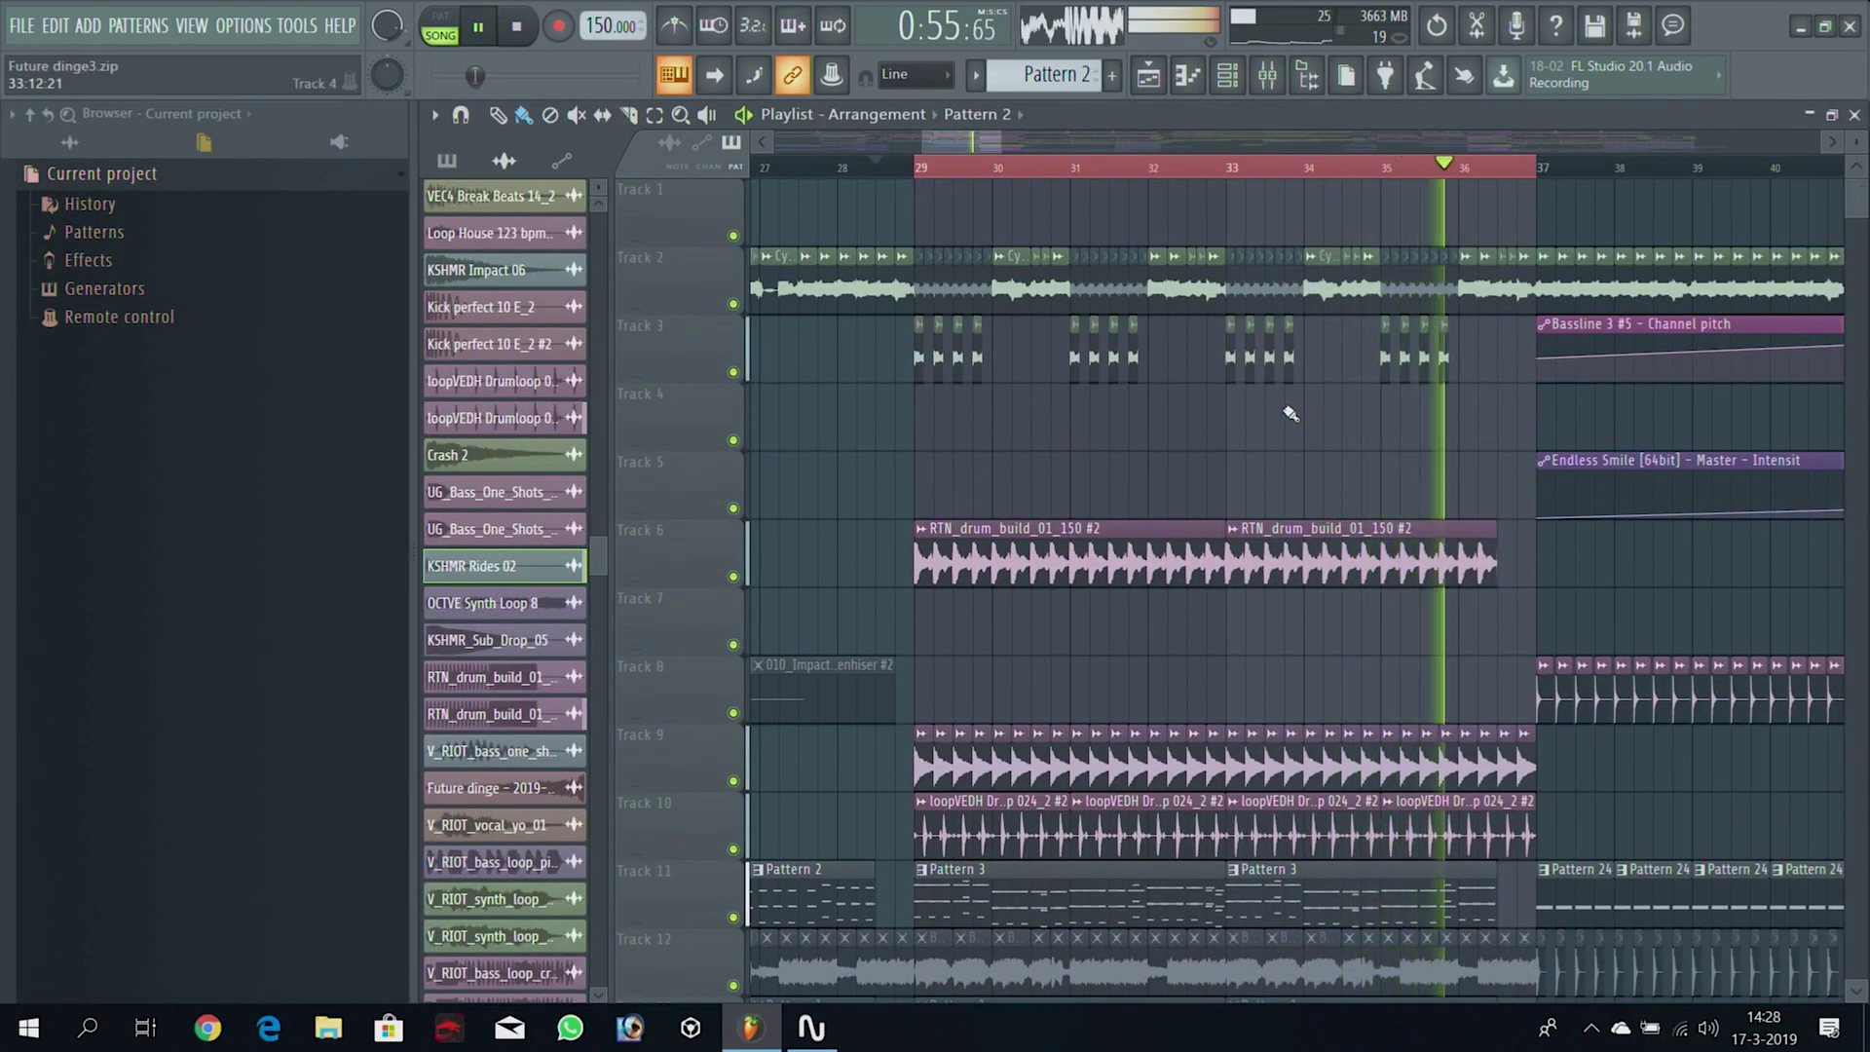
pyautogui.press('space')
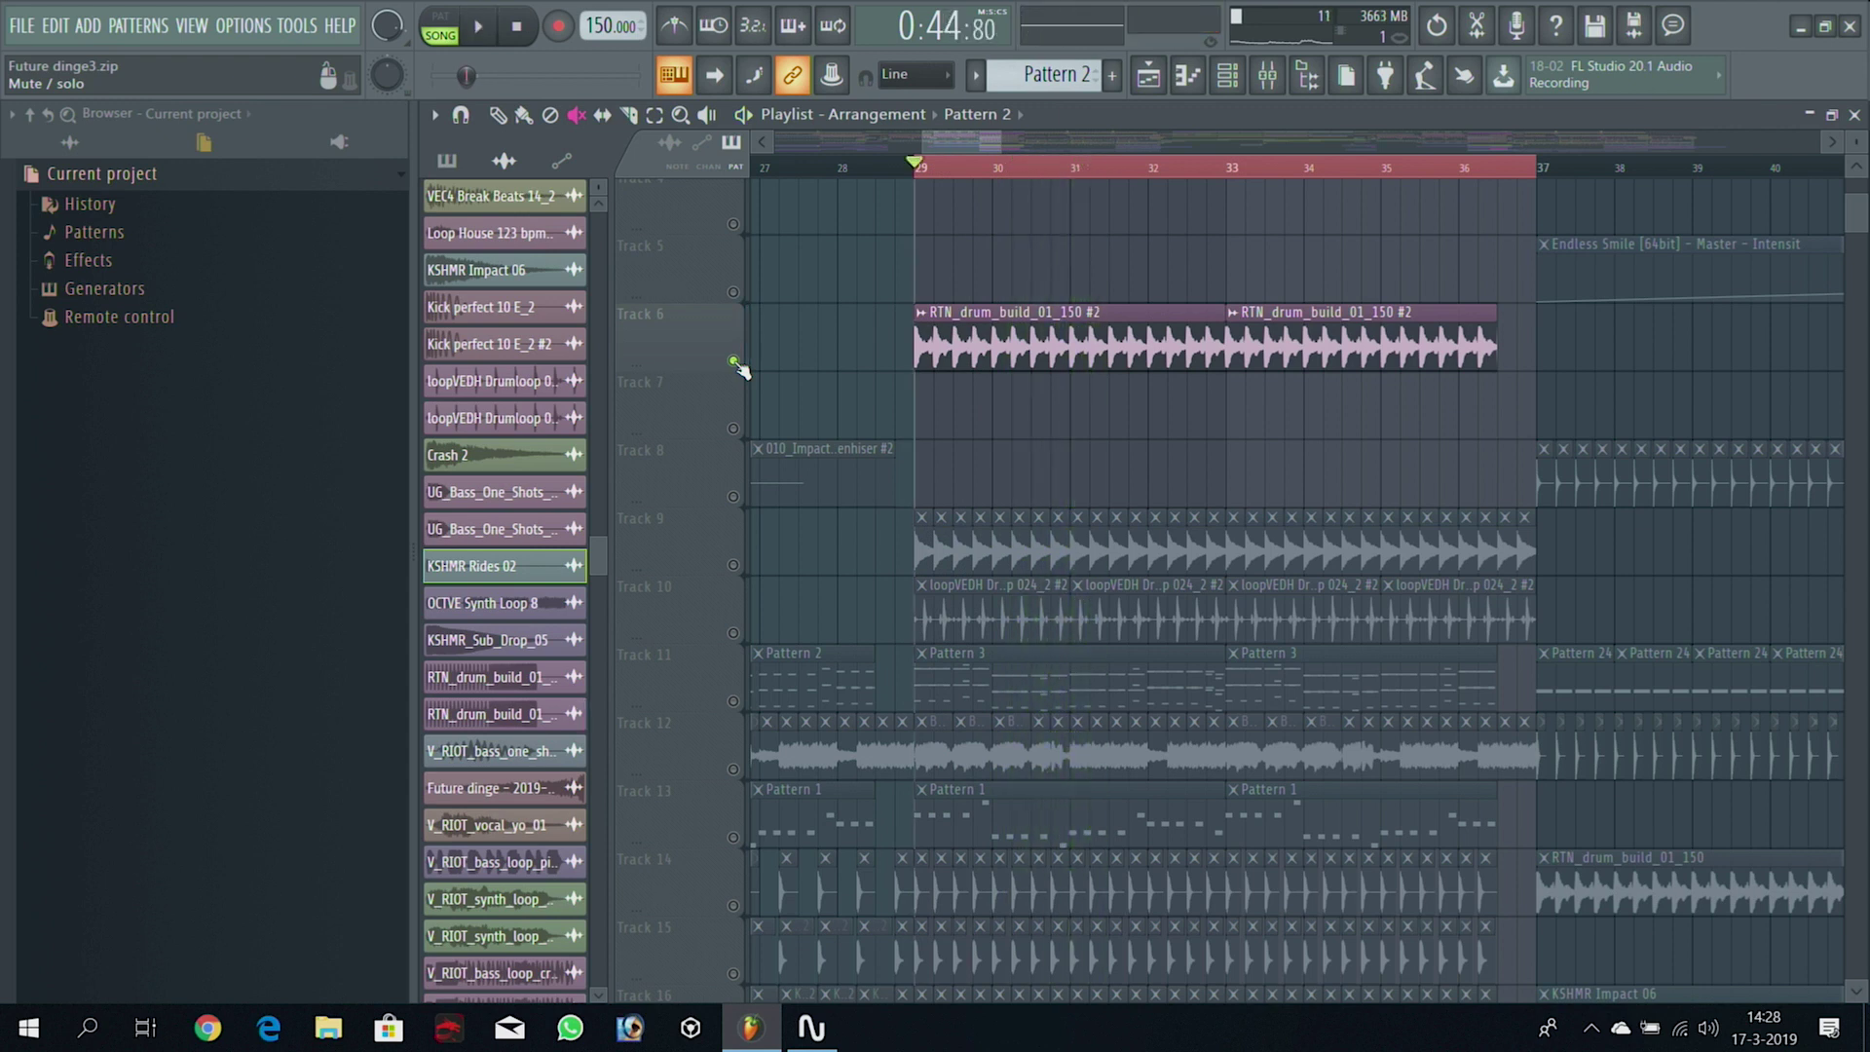
pyautogui.keyDown('ctrl'); pyautogui.click(734, 361); pyautogui.keyUp('ctrl')
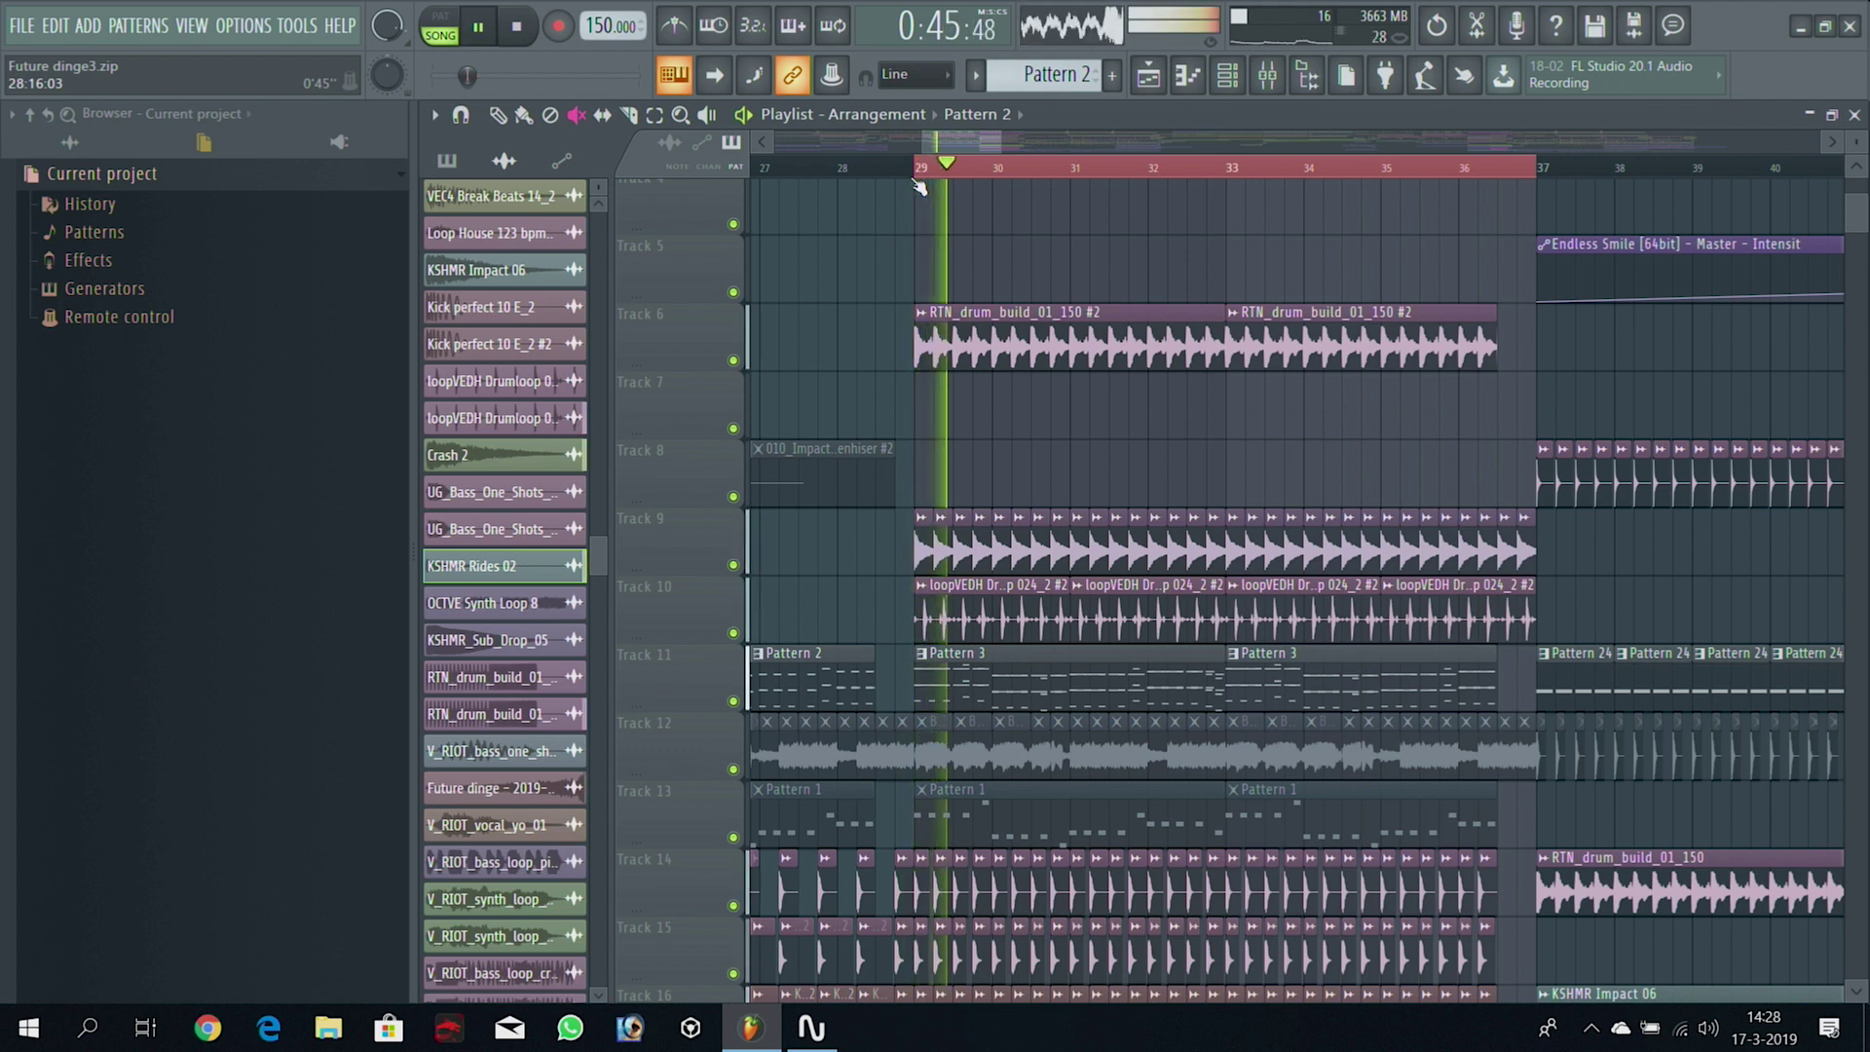
# Set bars 37 to 44 as the loop region with their clips selected
pyautogui.rightClick(997, 145)
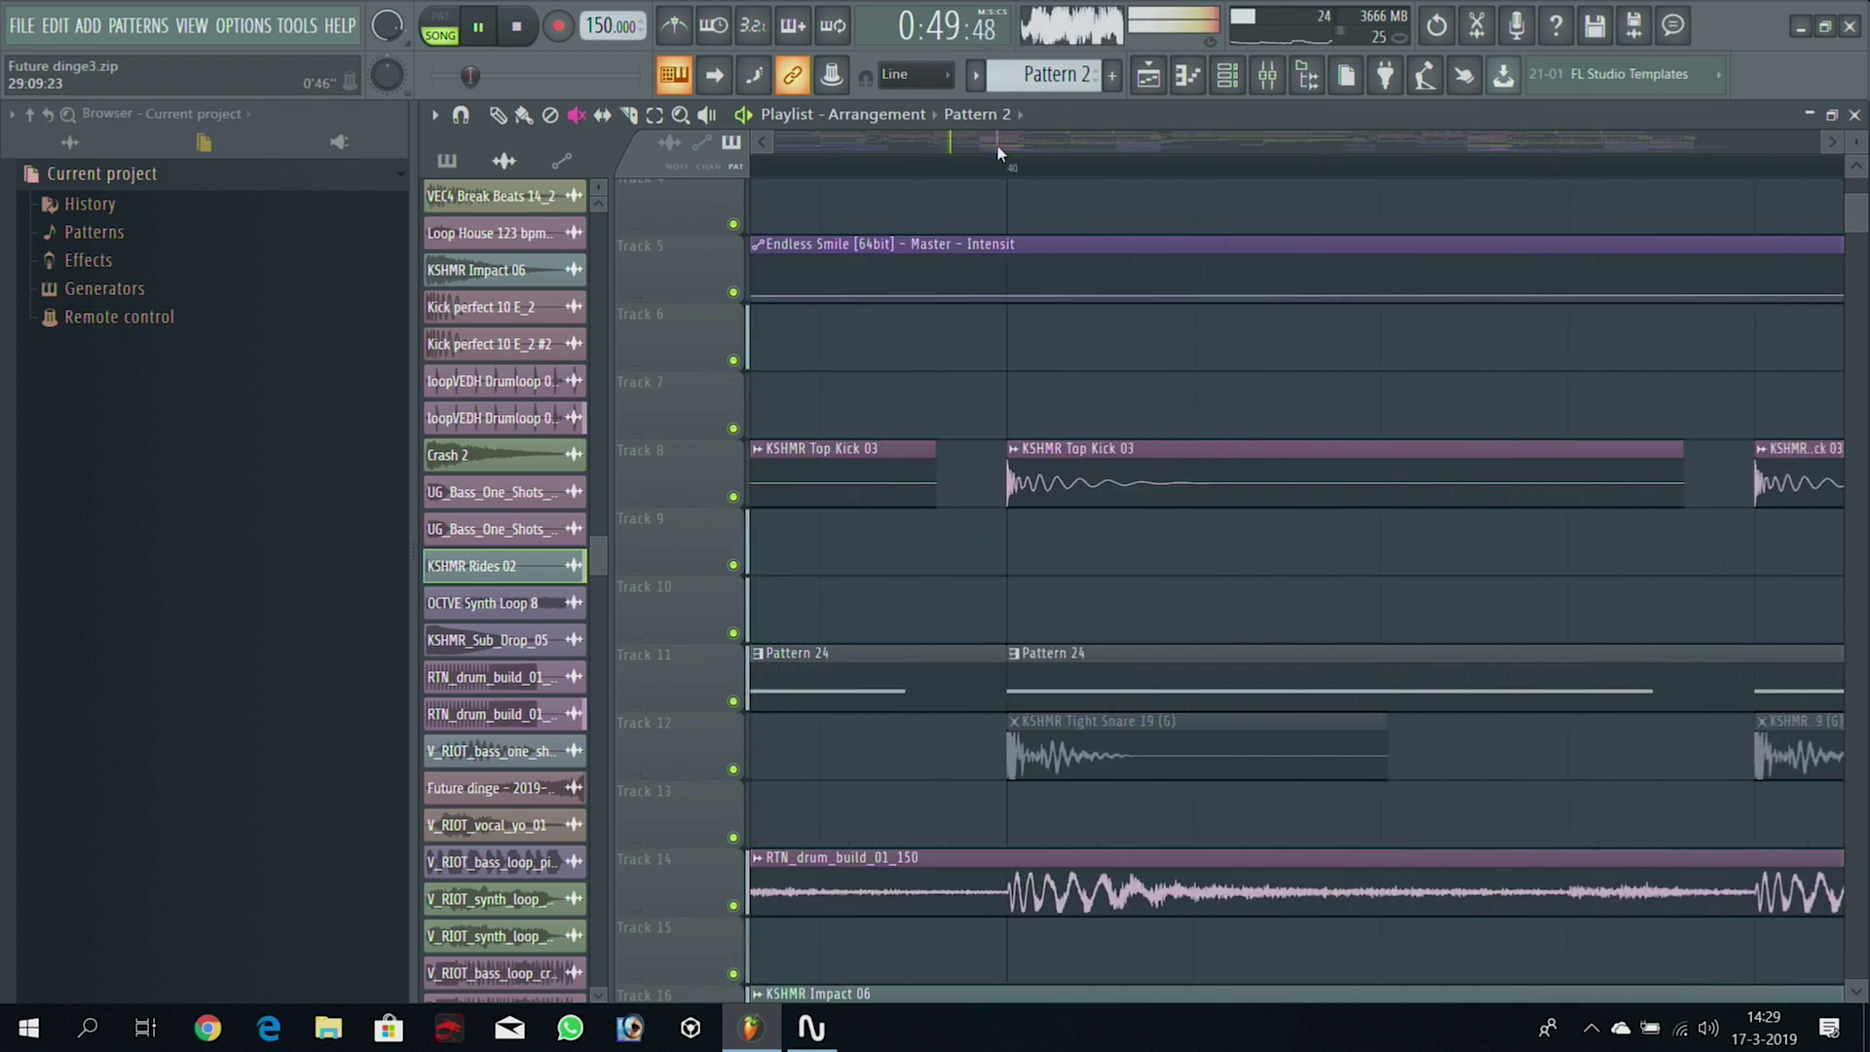
pyautogui.moveTo(1007, 142)
pyautogui.mouseDown()
pyautogui.moveTo(1107, 143)
pyautogui.moveTo(993, 146)
pyautogui.mouseUp()
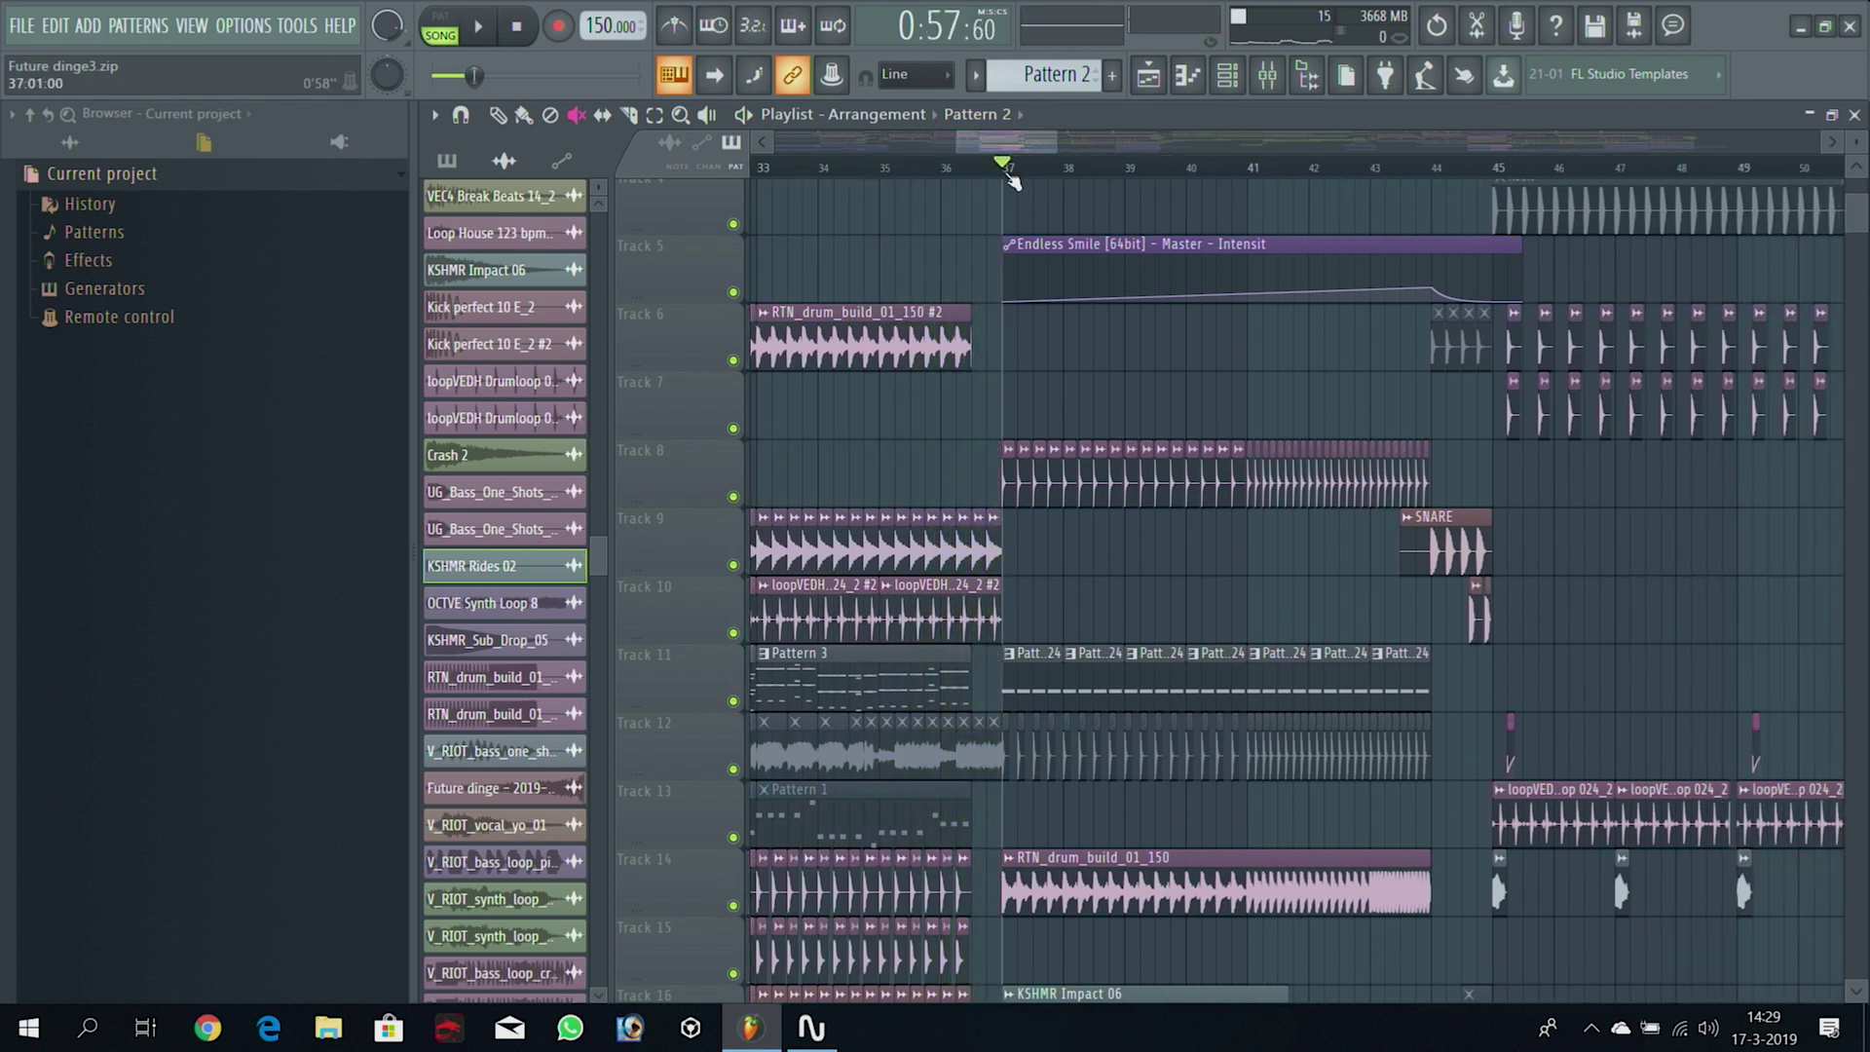
pyautogui.moveTo(1009, 172); pyautogui.dragTo(1321, 172)
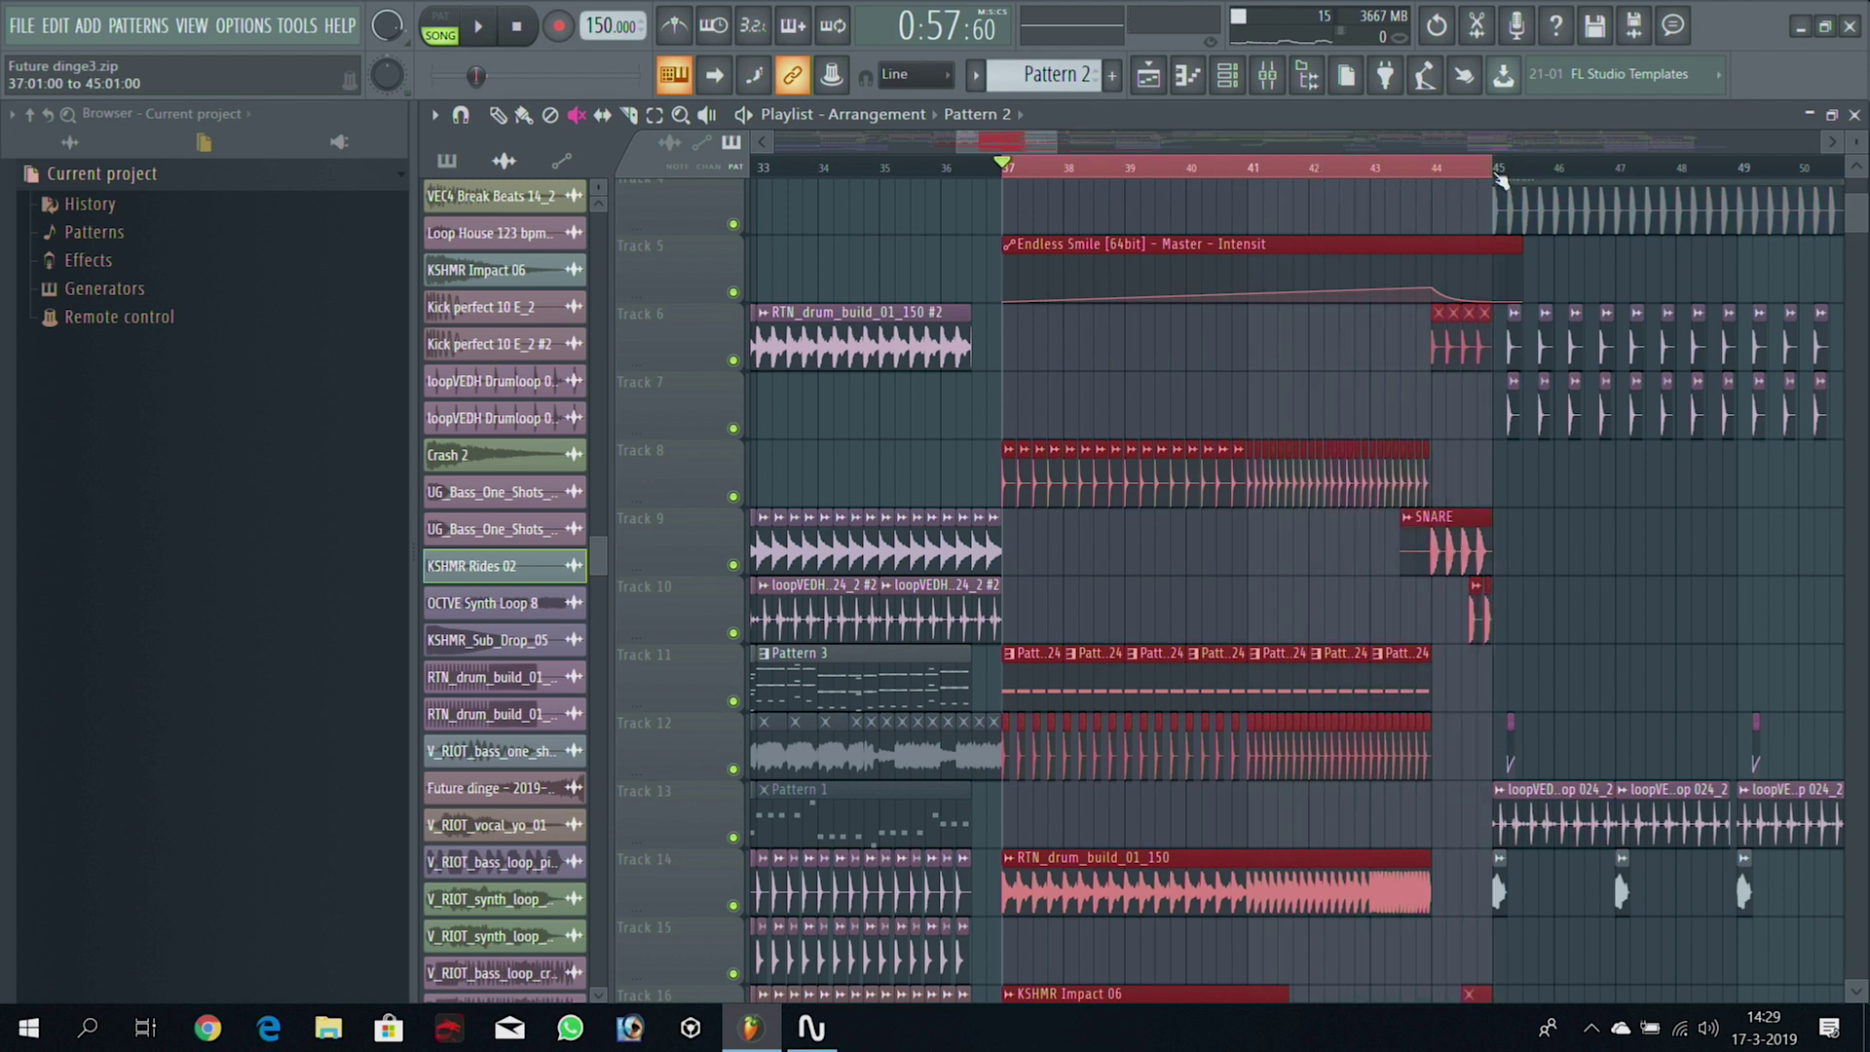
# Solo Track 2, play it briefly from bar 37, and turn all tracks back on
pyautogui.moveTo(1860, 214); pyautogui.dragTo(1848, 166)
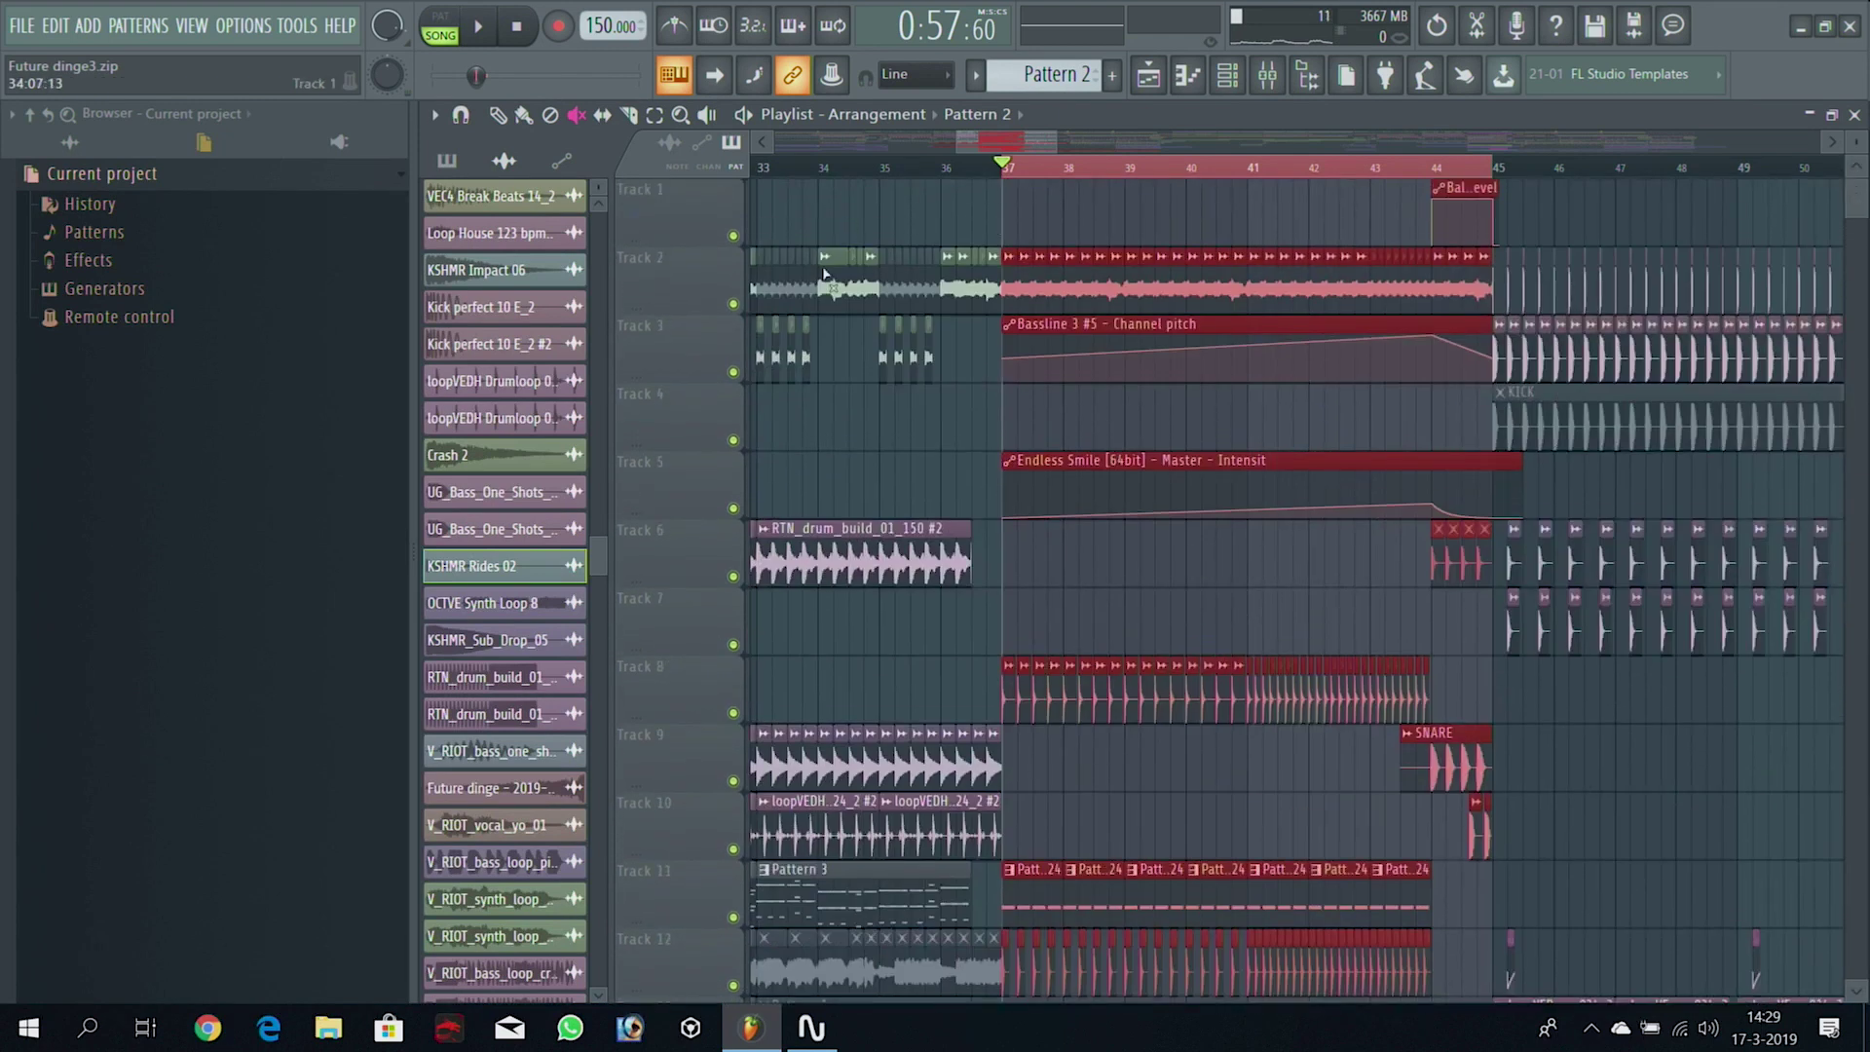
pyautogui.keyDown('ctrl'); pyautogui.click(735, 305); pyautogui.keyUp('ctrl')
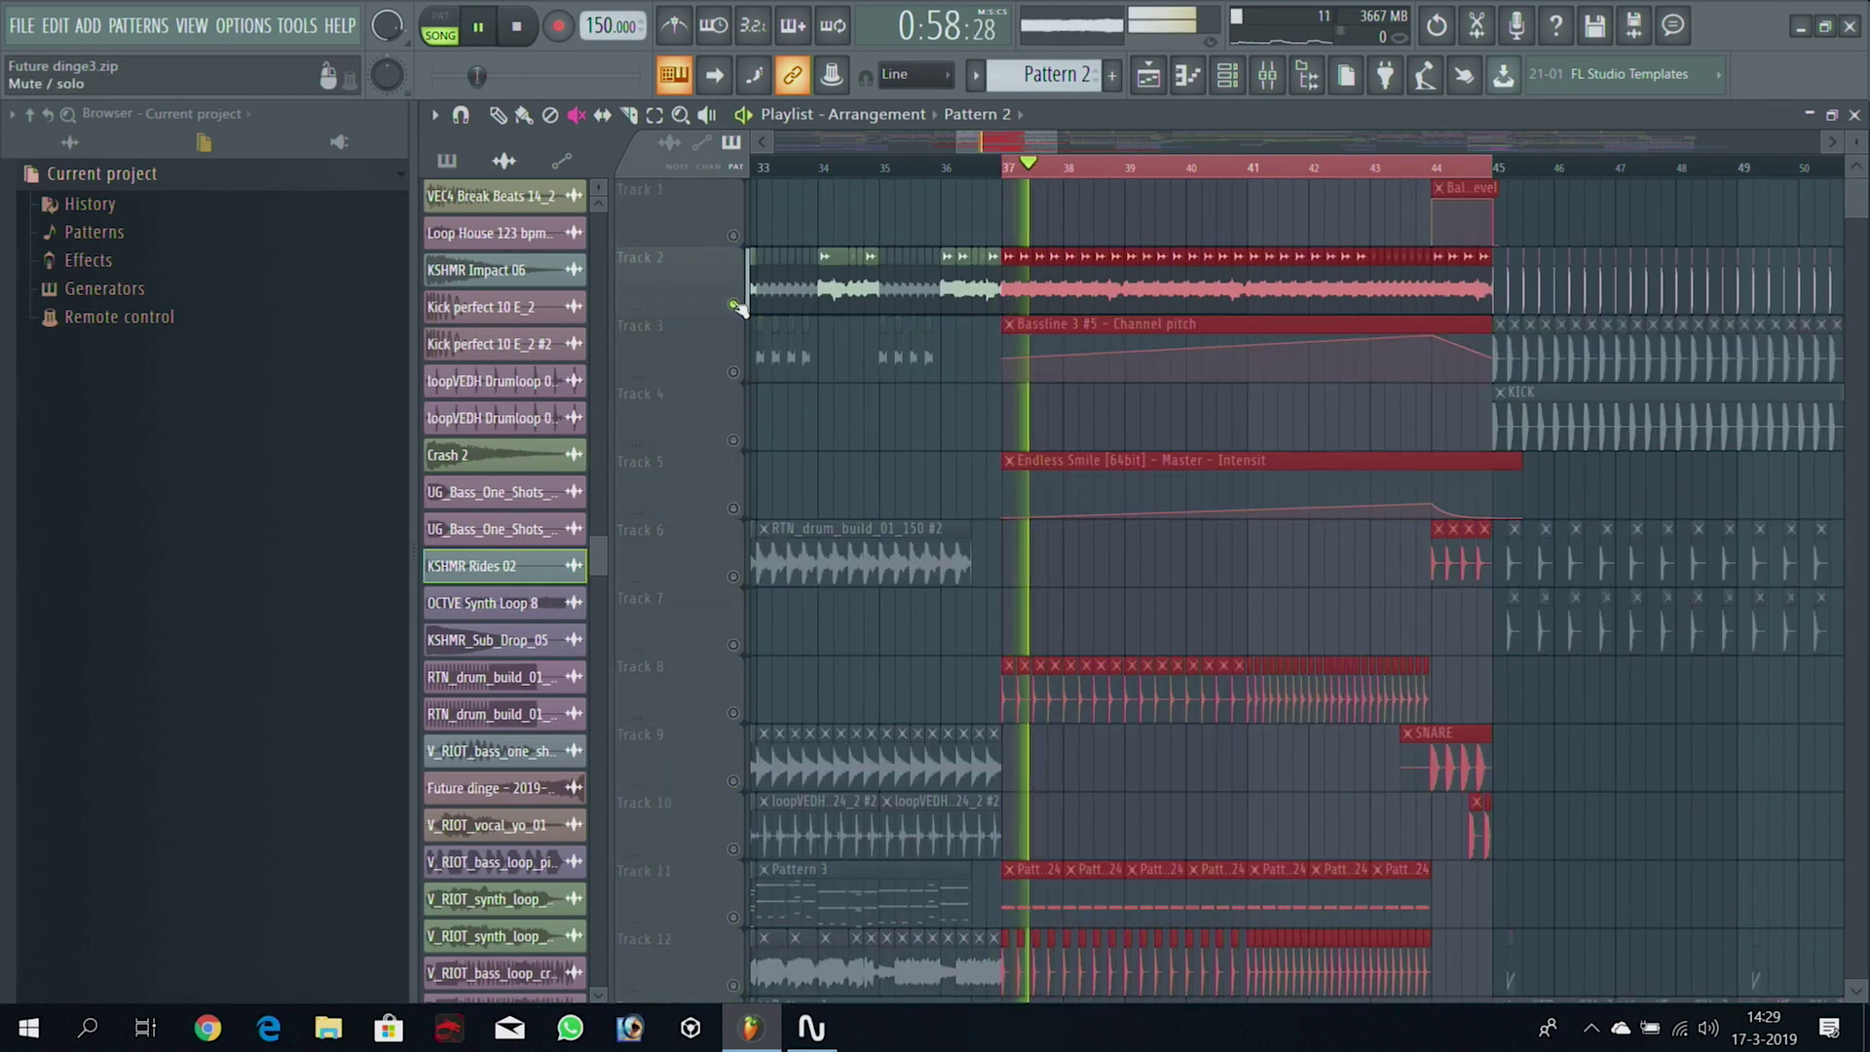
pyautogui.press('space')
pyautogui.keyDown('ctrl'); pyautogui.click(735, 305); pyautogui.keyUp('ctrl')
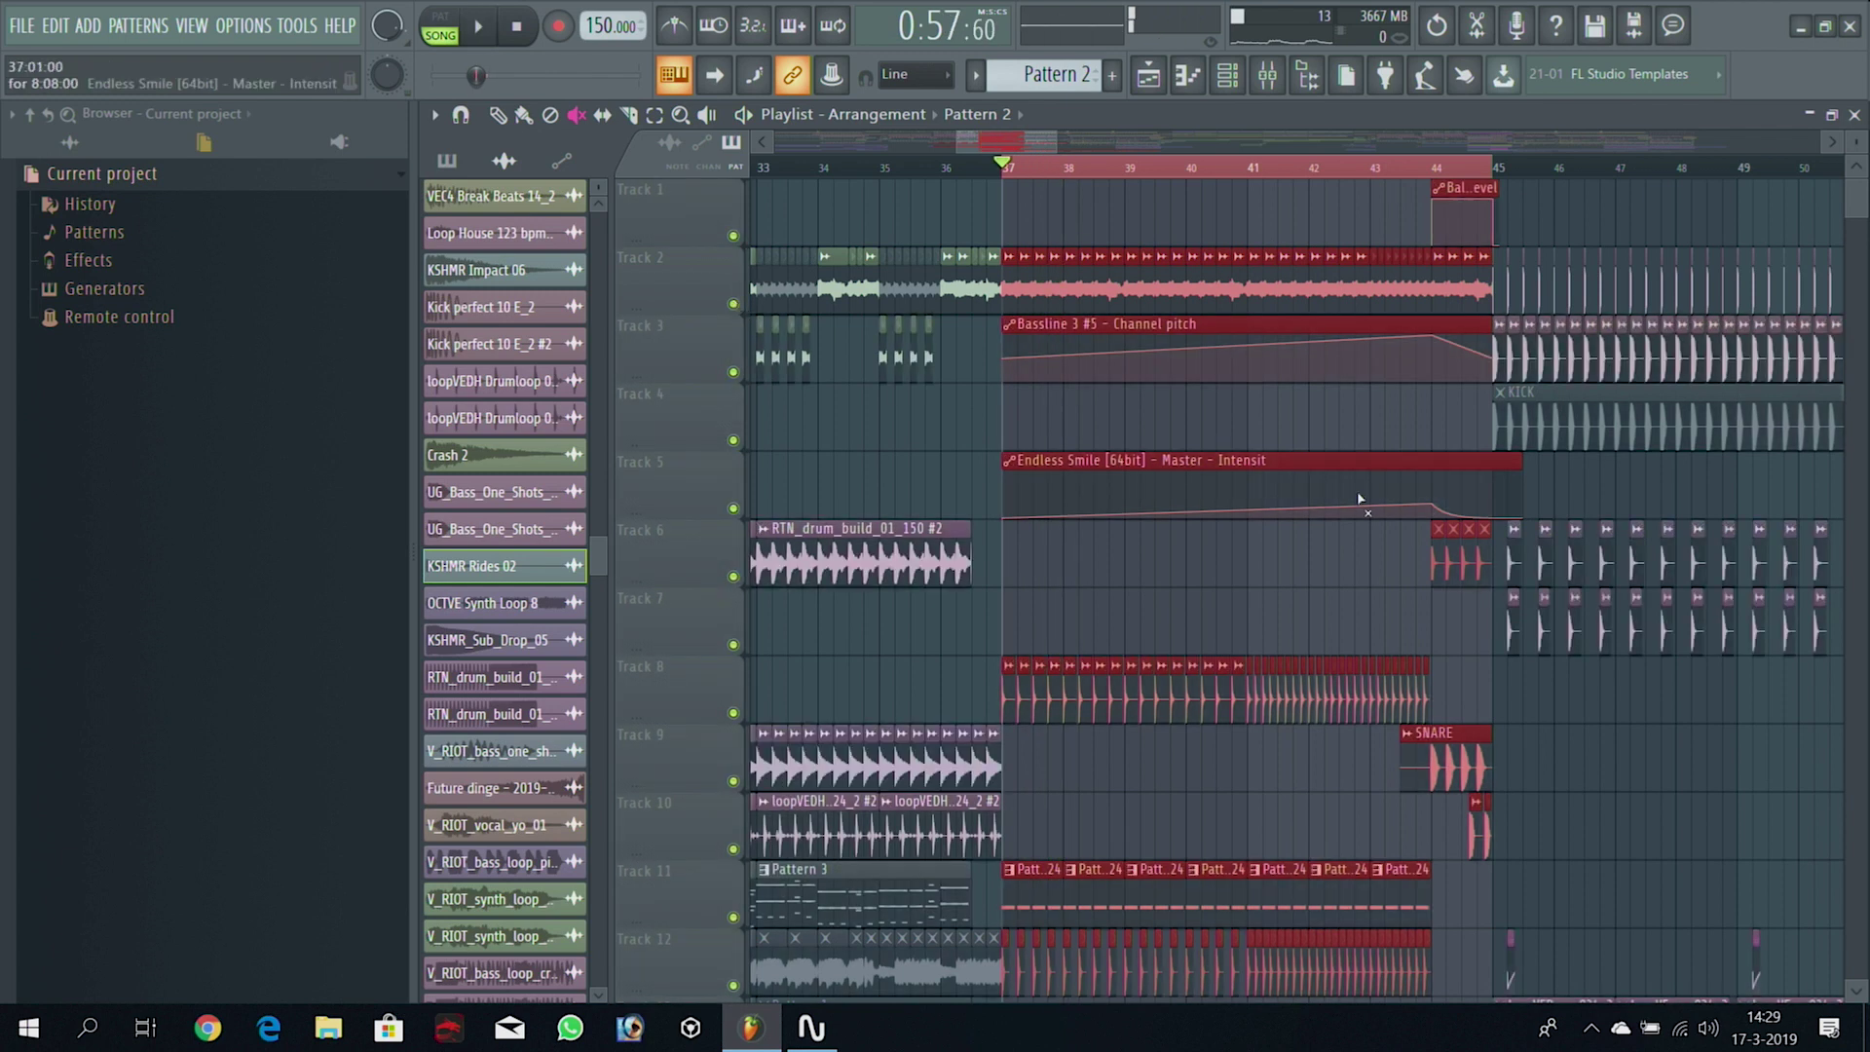
# Play the RTN_drum_build_01_150 clip on Track 14 and the 09_SnareRiser clip on Track 17 soloed from bar 37
pyautogui.moveTo(1862, 207); pyautogui.dragTo(1858, 258)
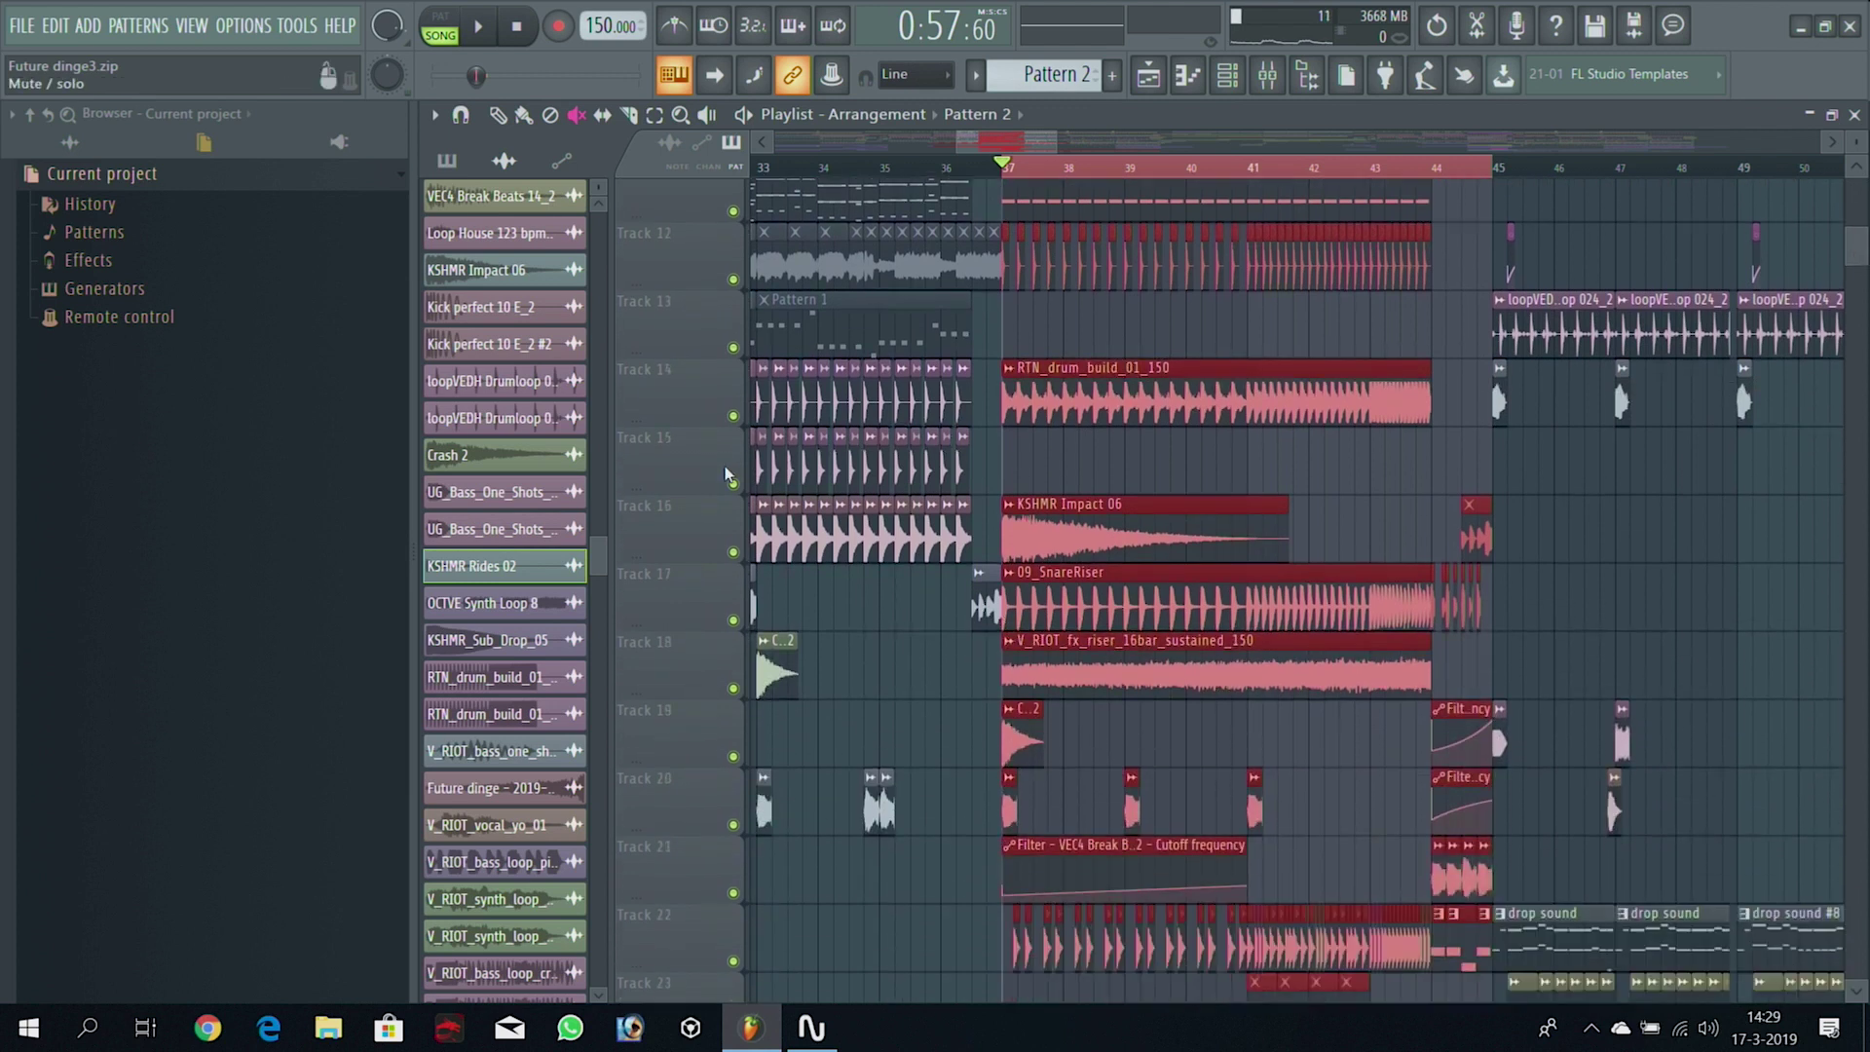
pyautogui.keyDown('ctrl'); pyautogui.click(734, 417); pyautogui.keyUp('ctrl')
pyautogui.press('space')
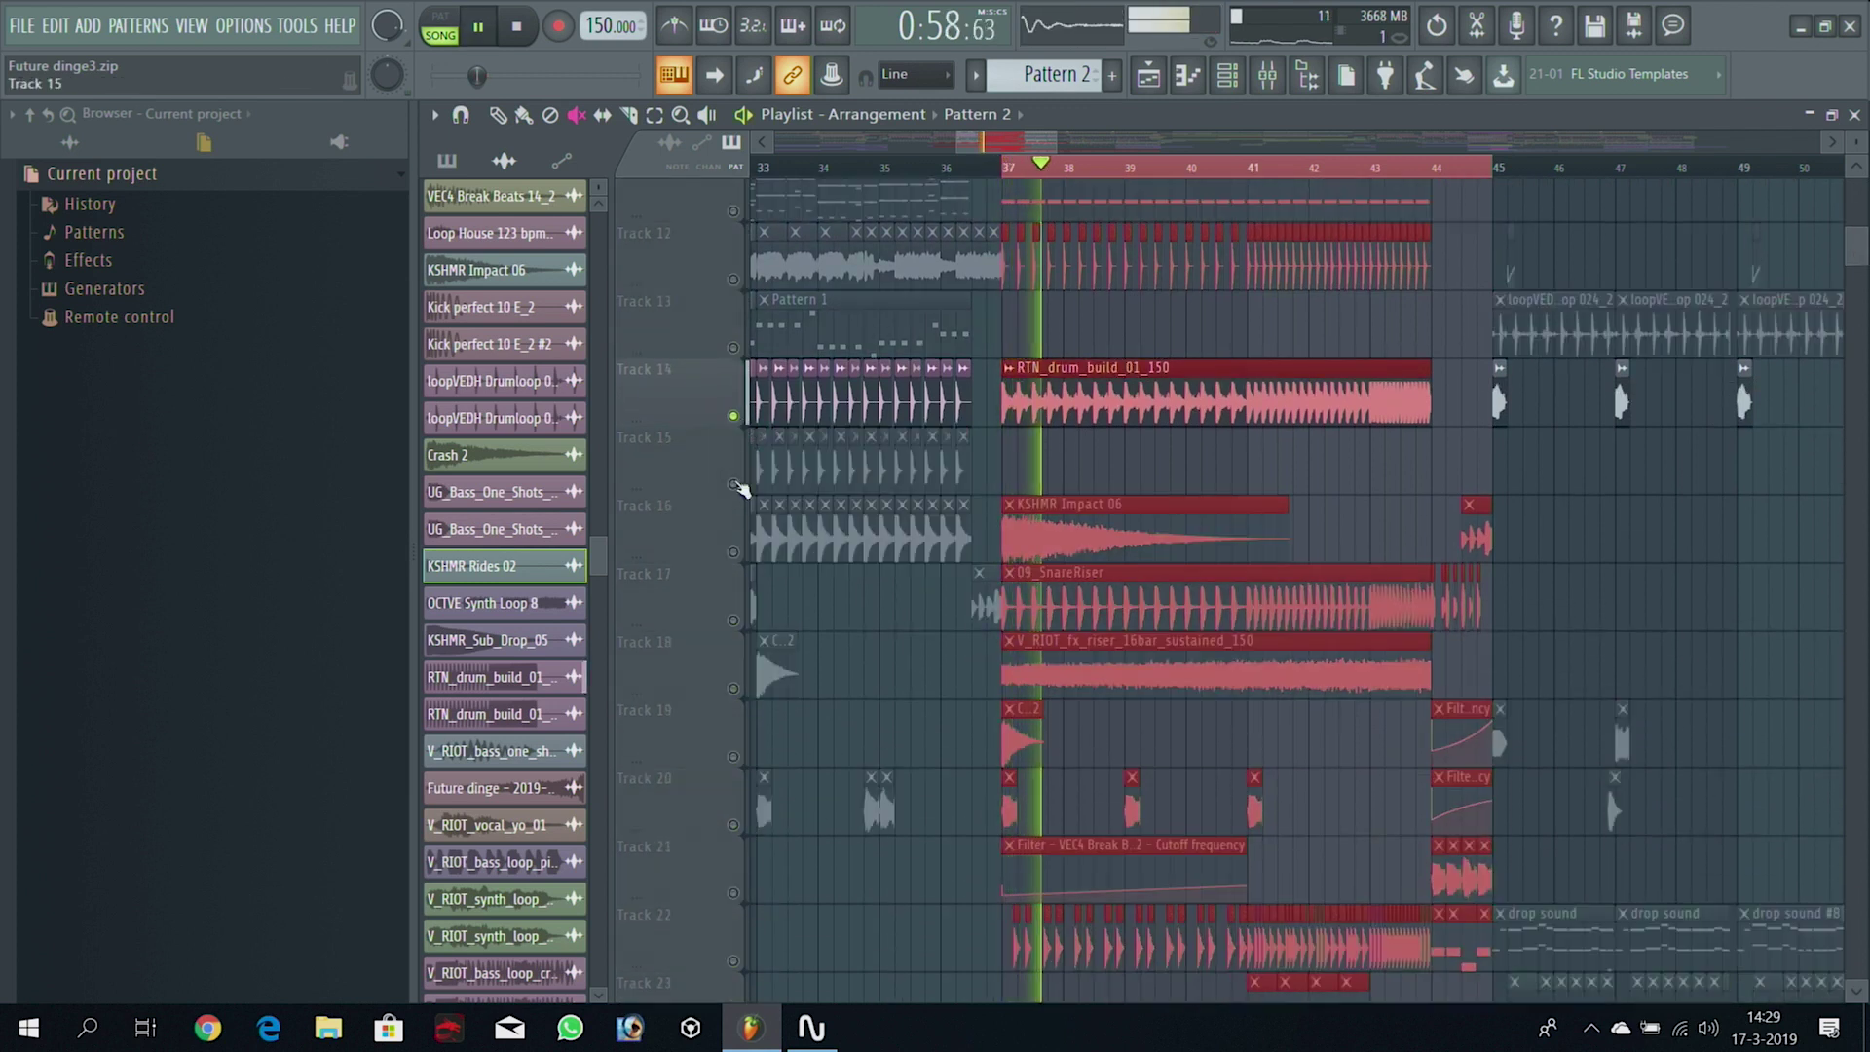
pyautogui.press('space')
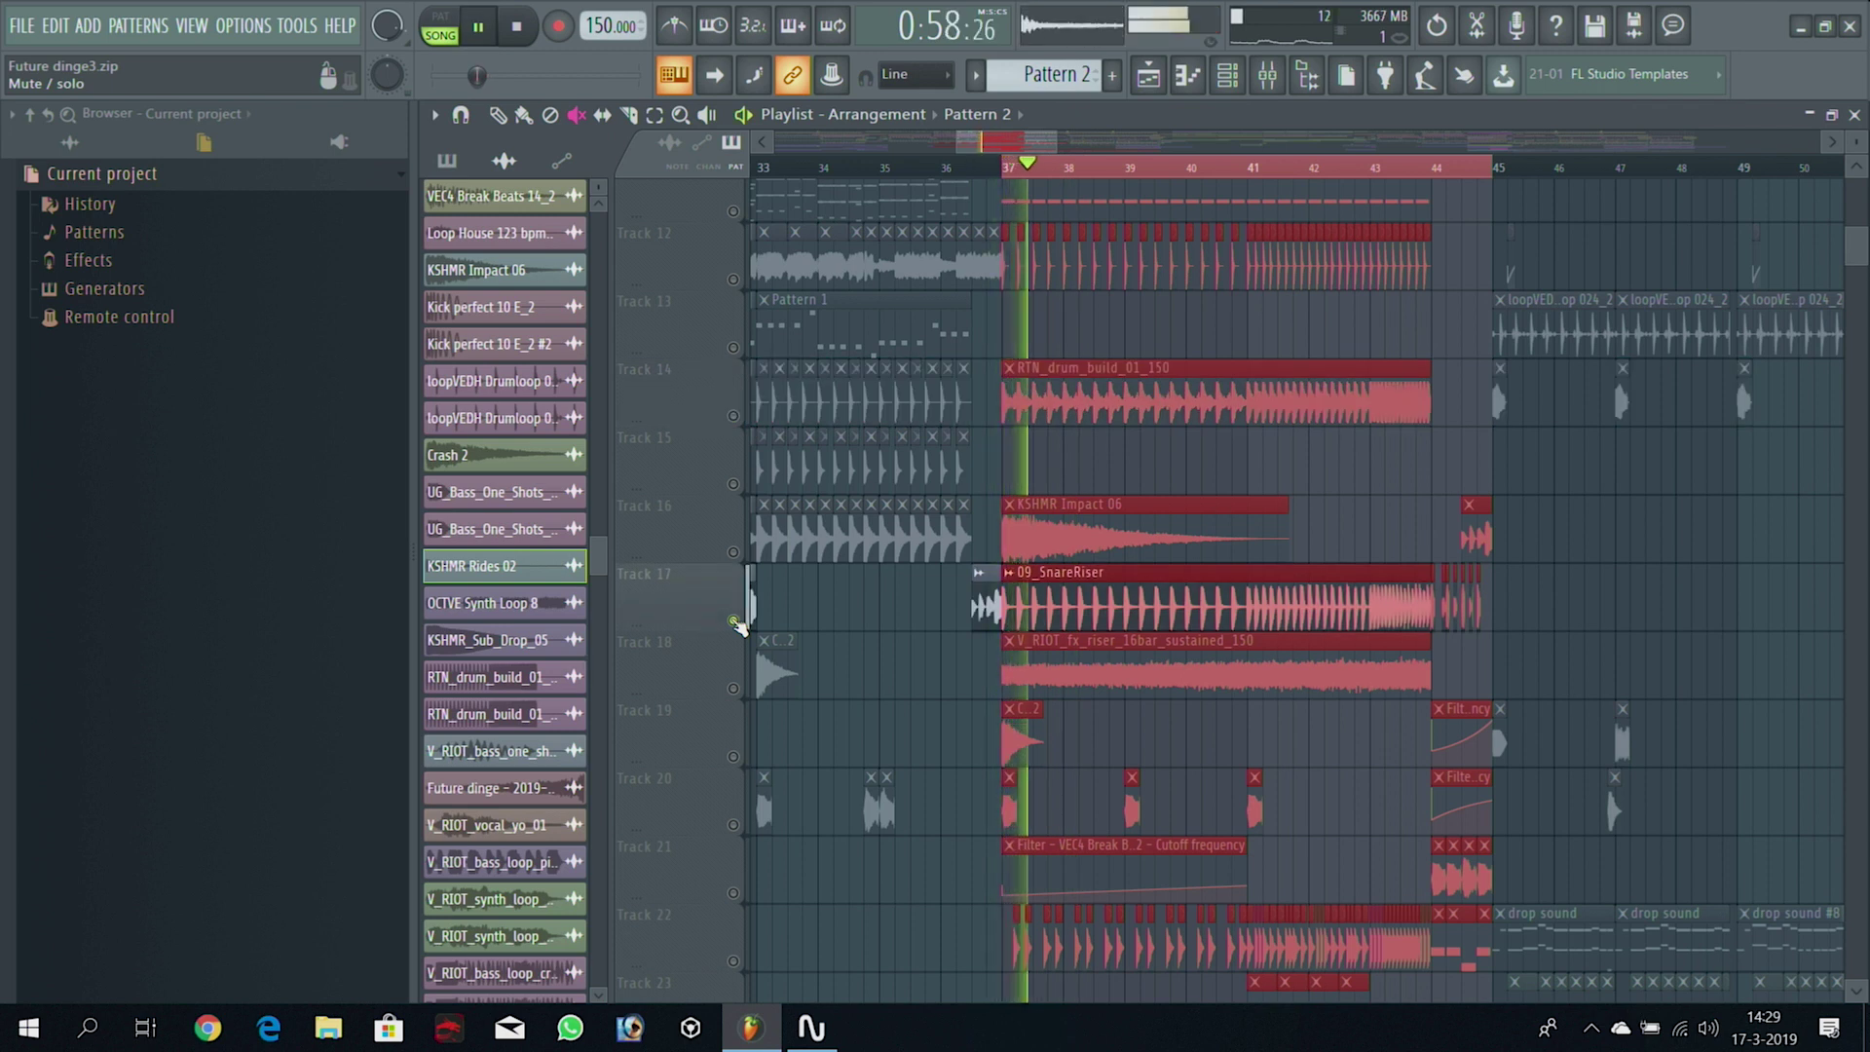
pyautogui.keyDown('ctrl'); pyautogui.click(735, 620); pyautogui.keyUp('ctrl')
pyautogui.press('space')
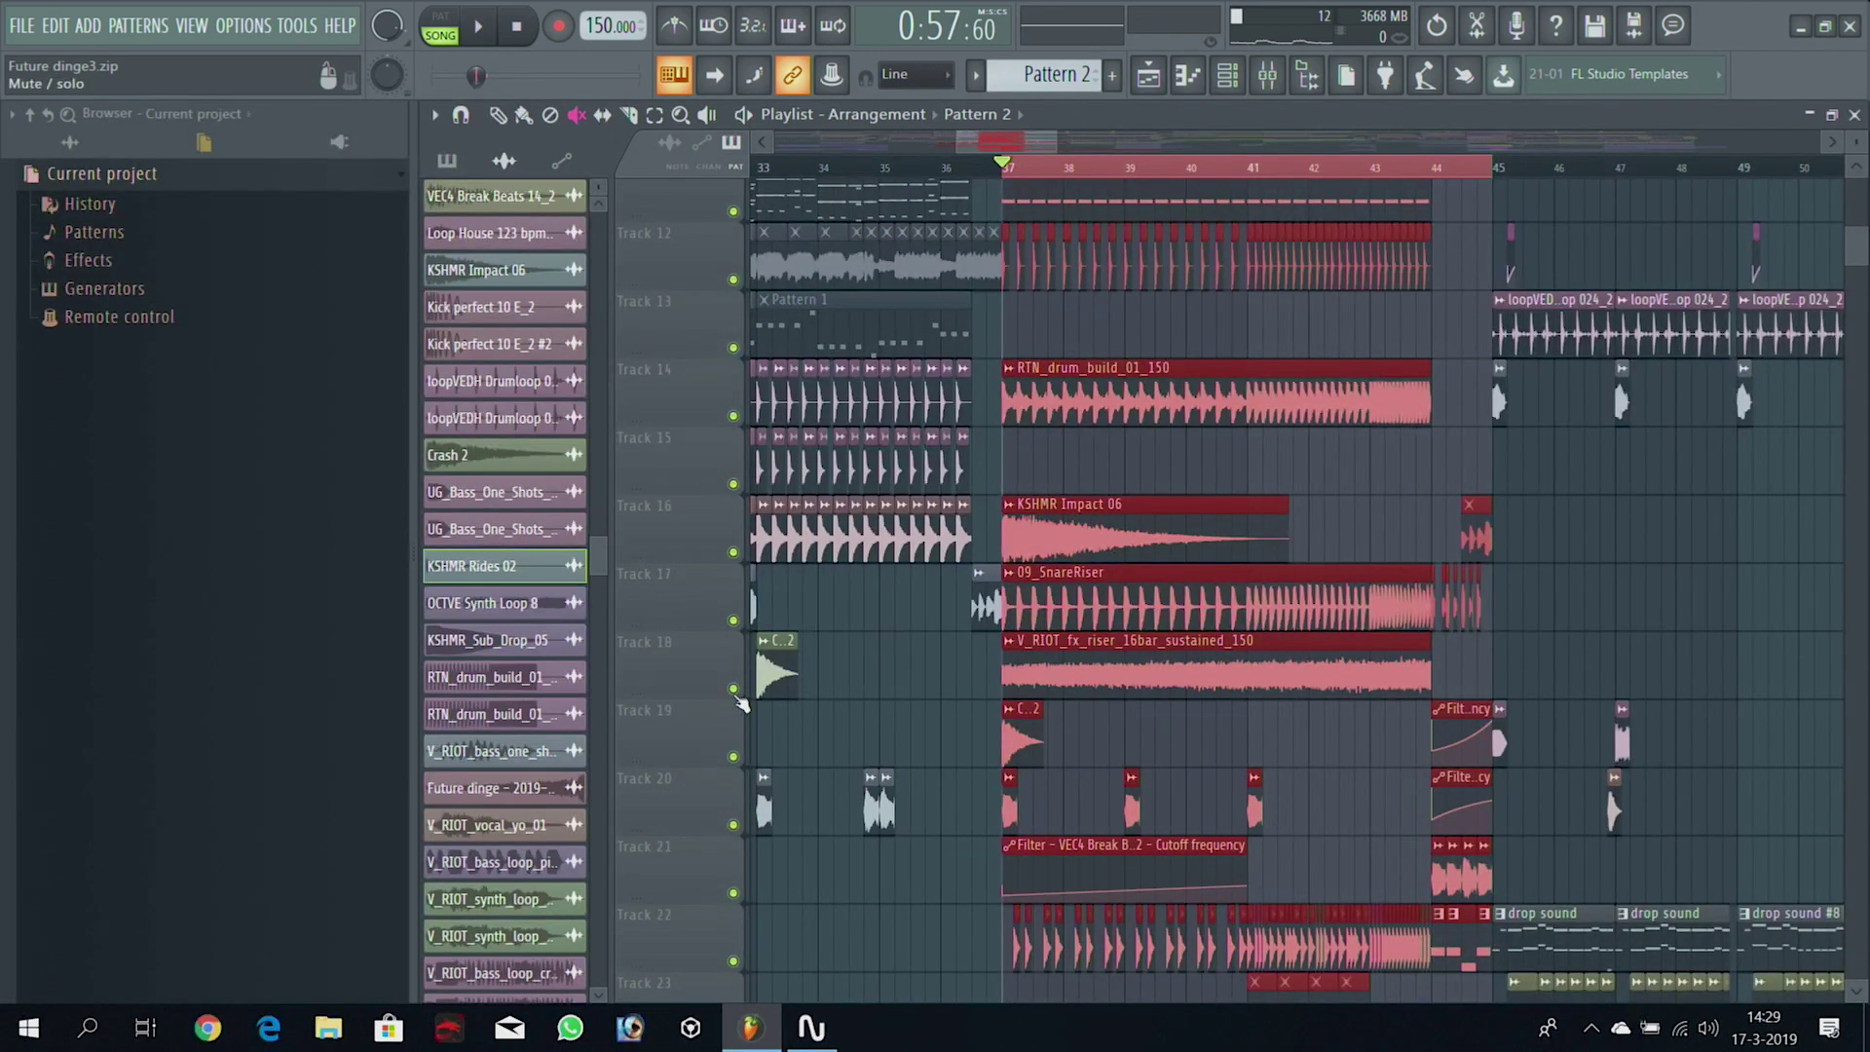
# Play the V_RIOT_fx_riser_16bar_sustained_150 clip on Track 18 soloed, and switch all tracks on again
pyautogui.keyDown('ctrl'); pyautogui.click(735, 689); pyautogui.keyUp('ctrl')
pyautogui.press('space')
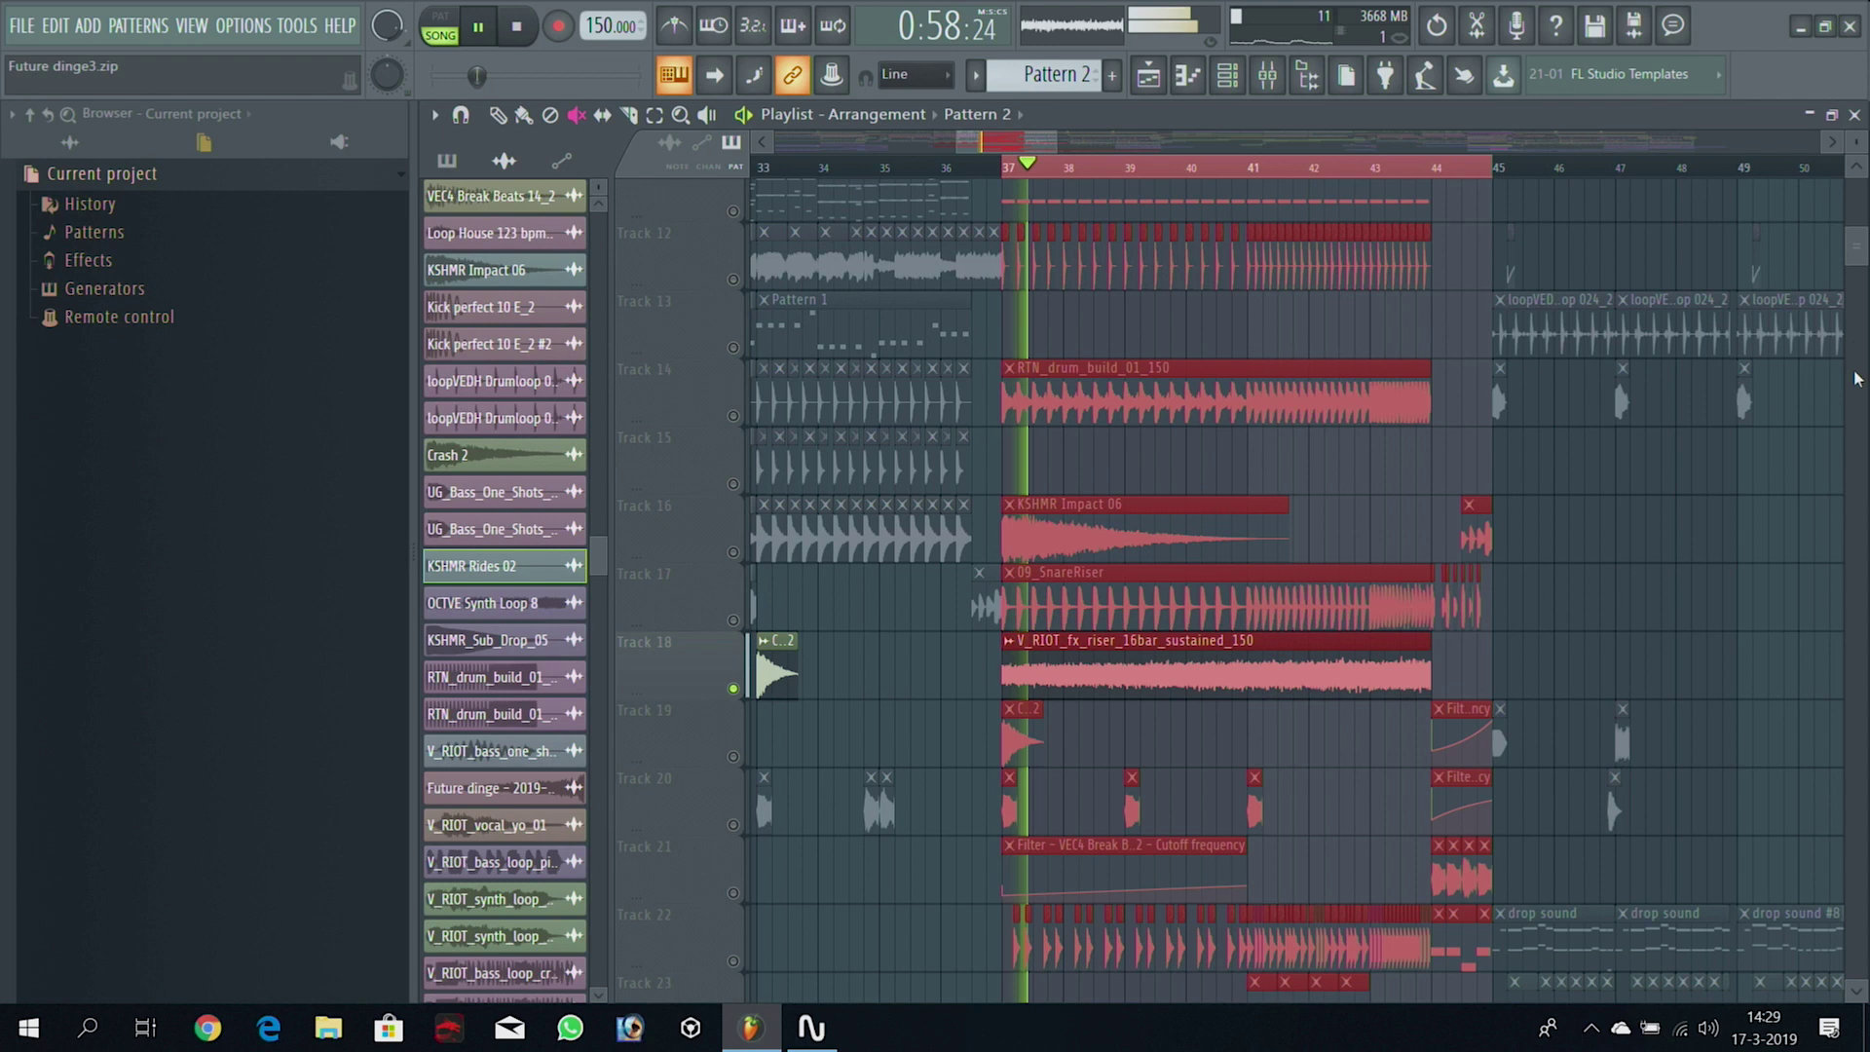
pyautogui.scroll(-5, 738, 380)
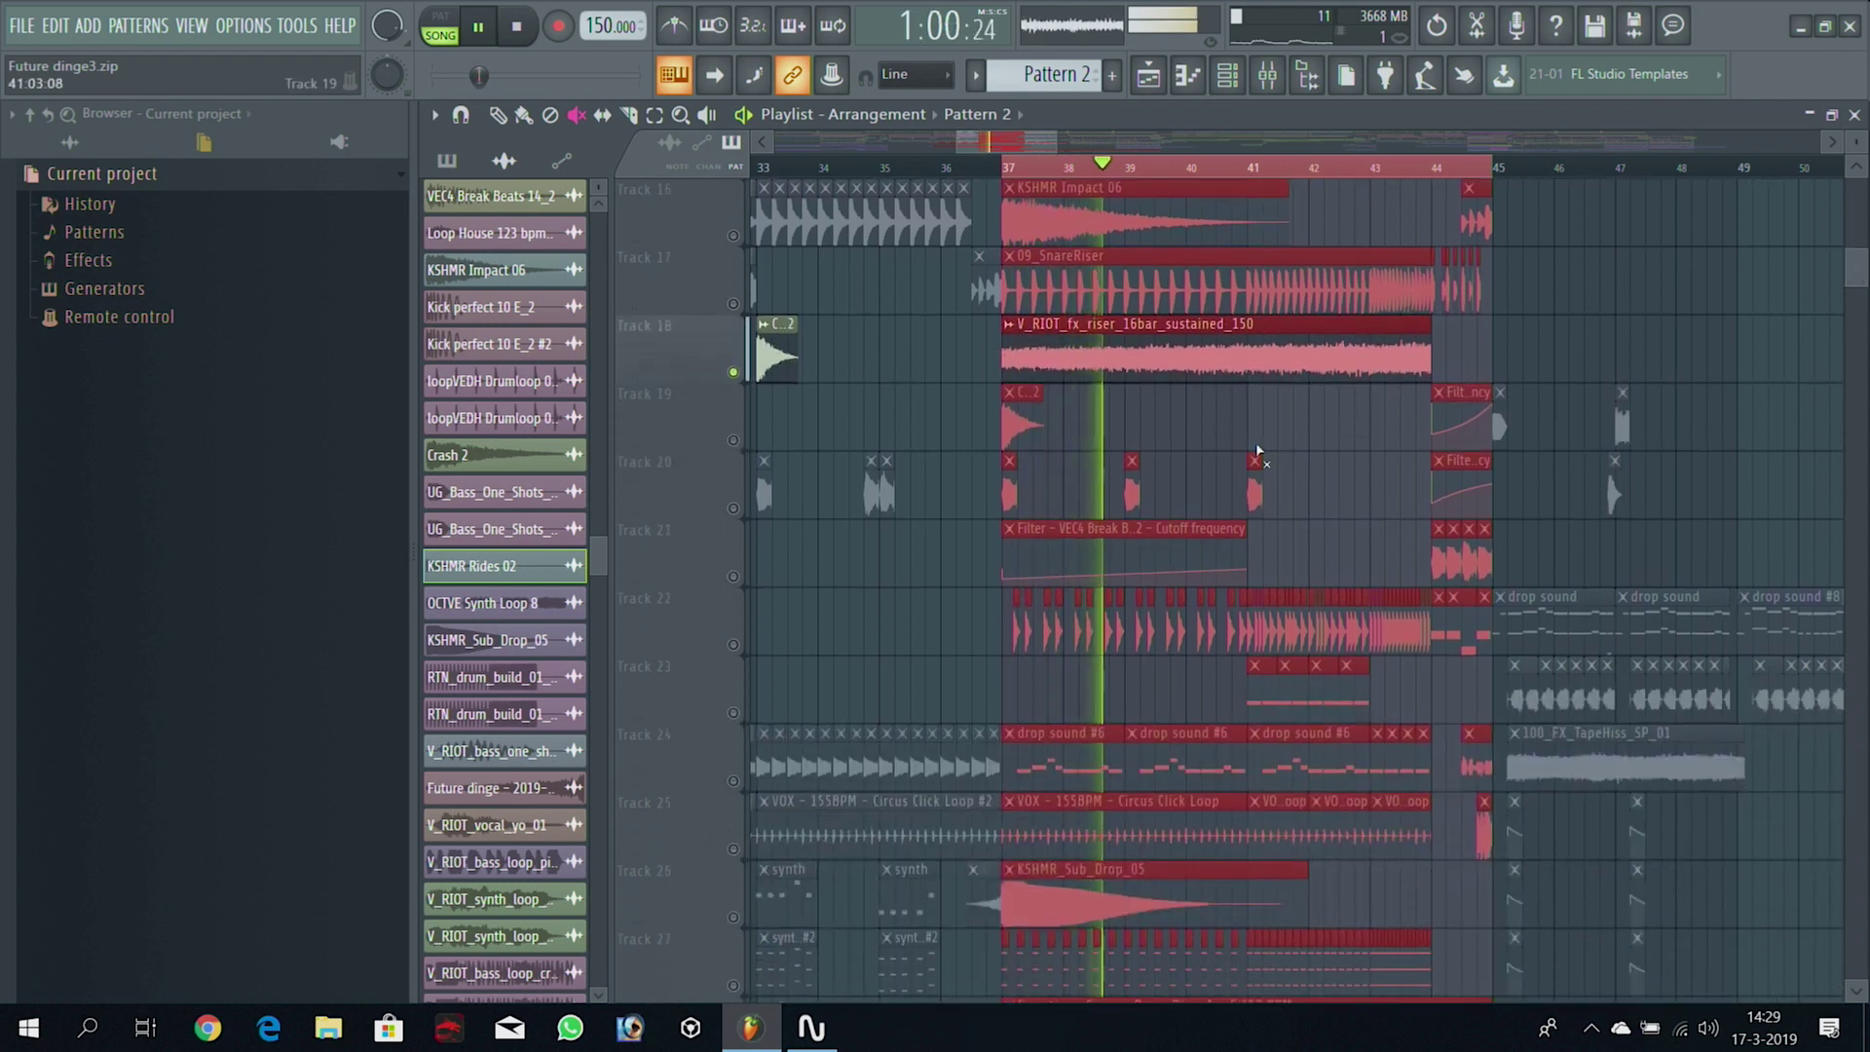
pyautogui.press('space')
pyautogui.keyDown('ctrl'); pyautogui.click(735, 374); pyautogui.keyUp('ctrl')
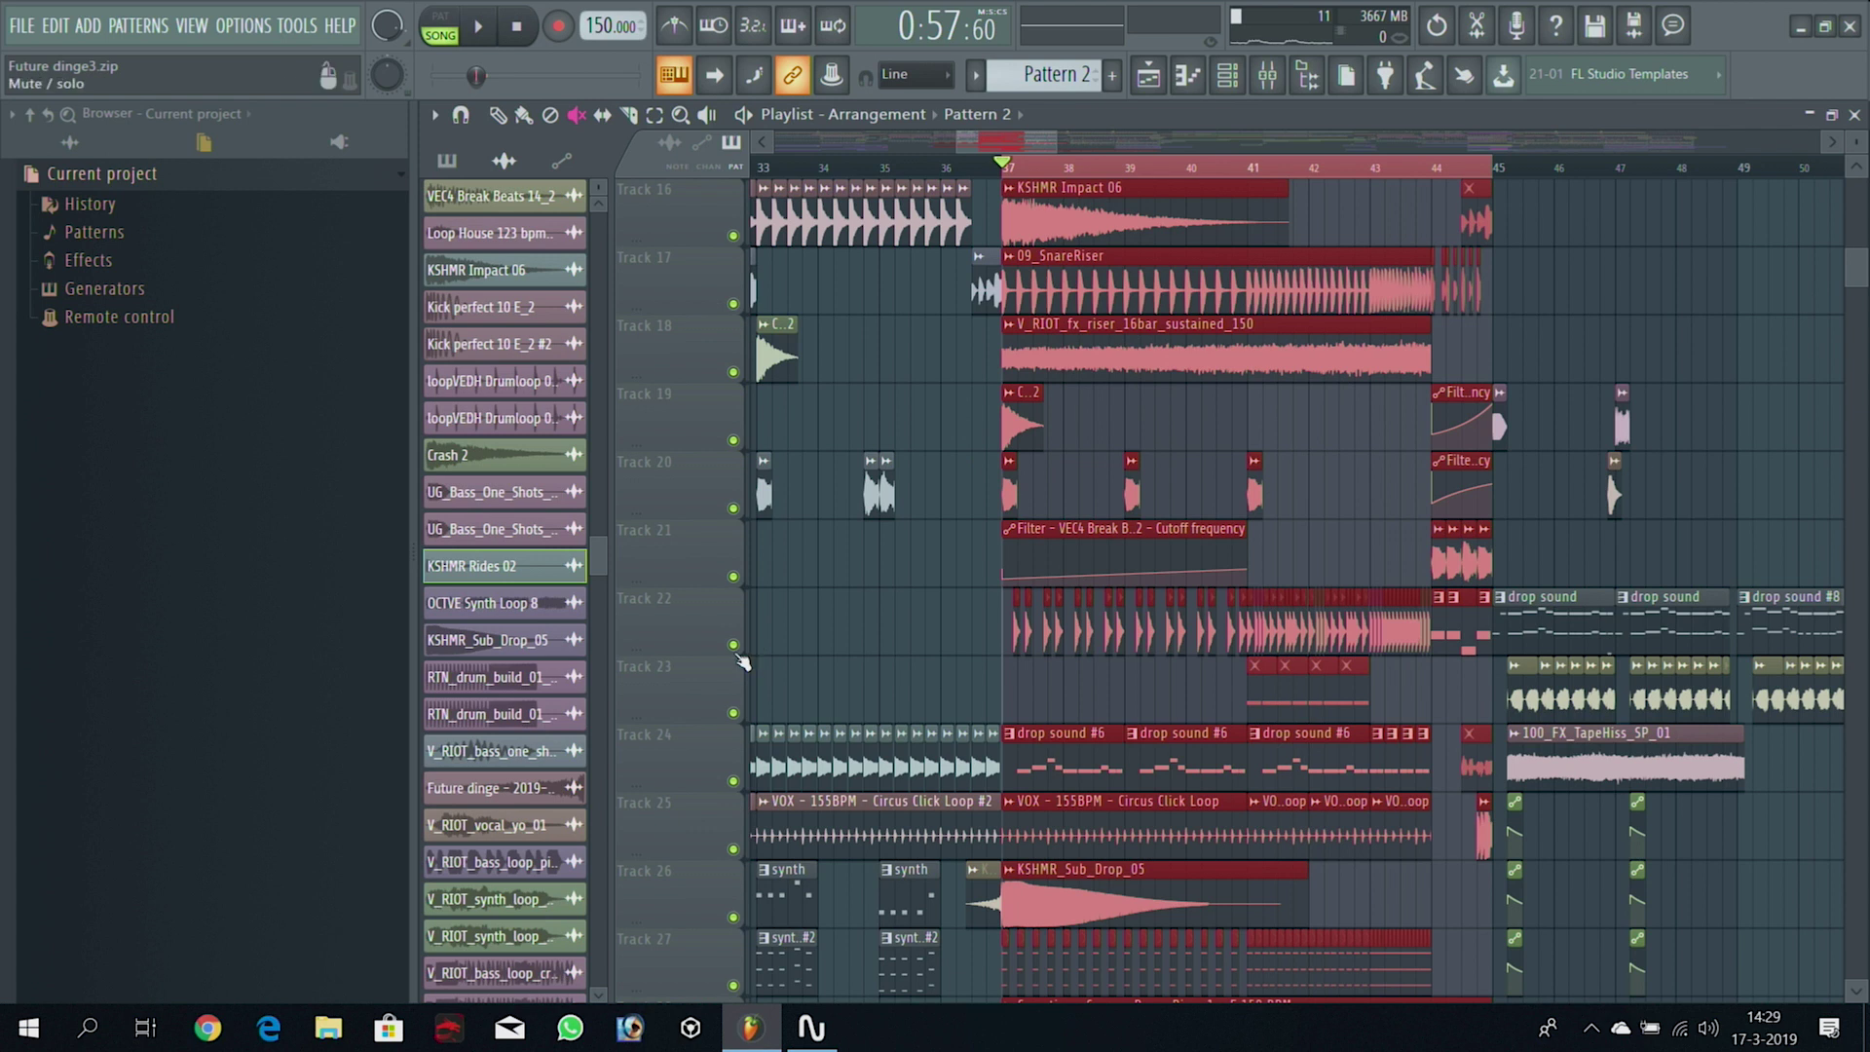
# Solo Track 14's drum build, toggle the second Fruity parametric EQ 2 on its mixer track, and return to the playlist
pyautogui.scroll(7, 971, 472)
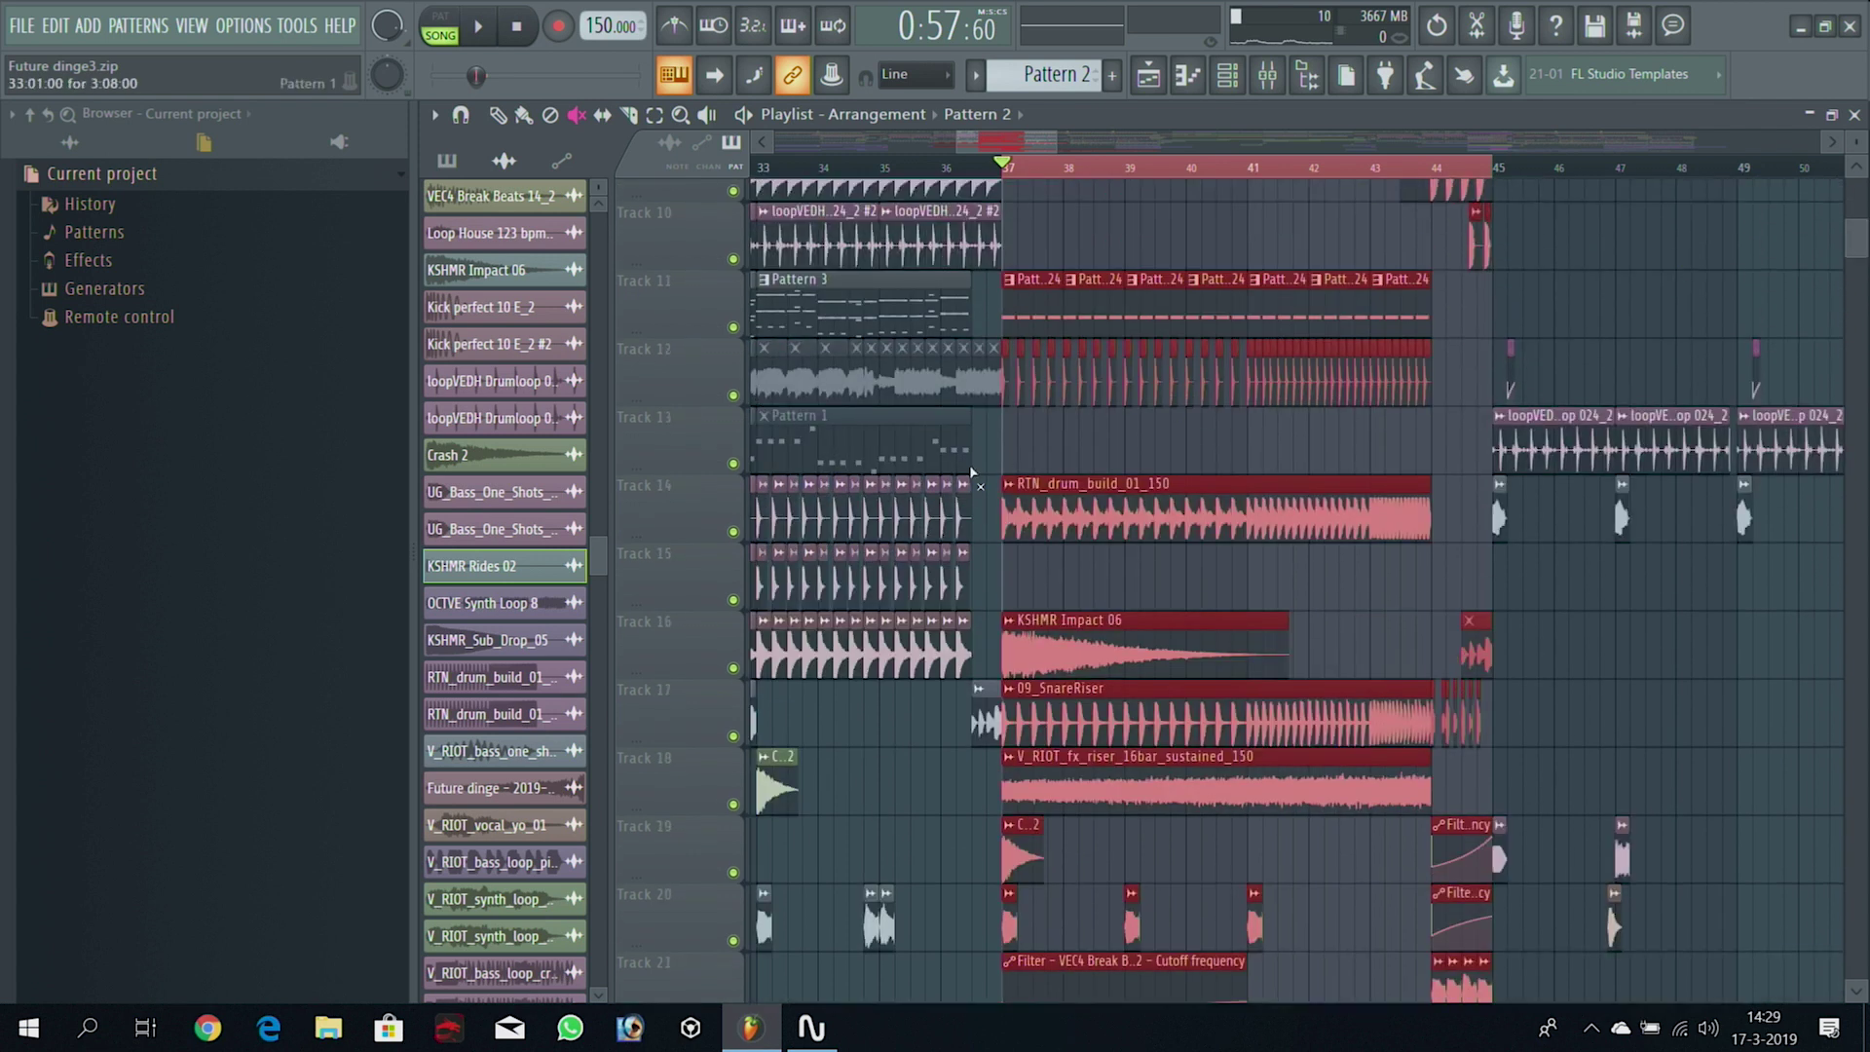
pyautogui.keyDown('ctrl'); pyautogui.click(733, 531); pyautogui.keyUp('ctrl')
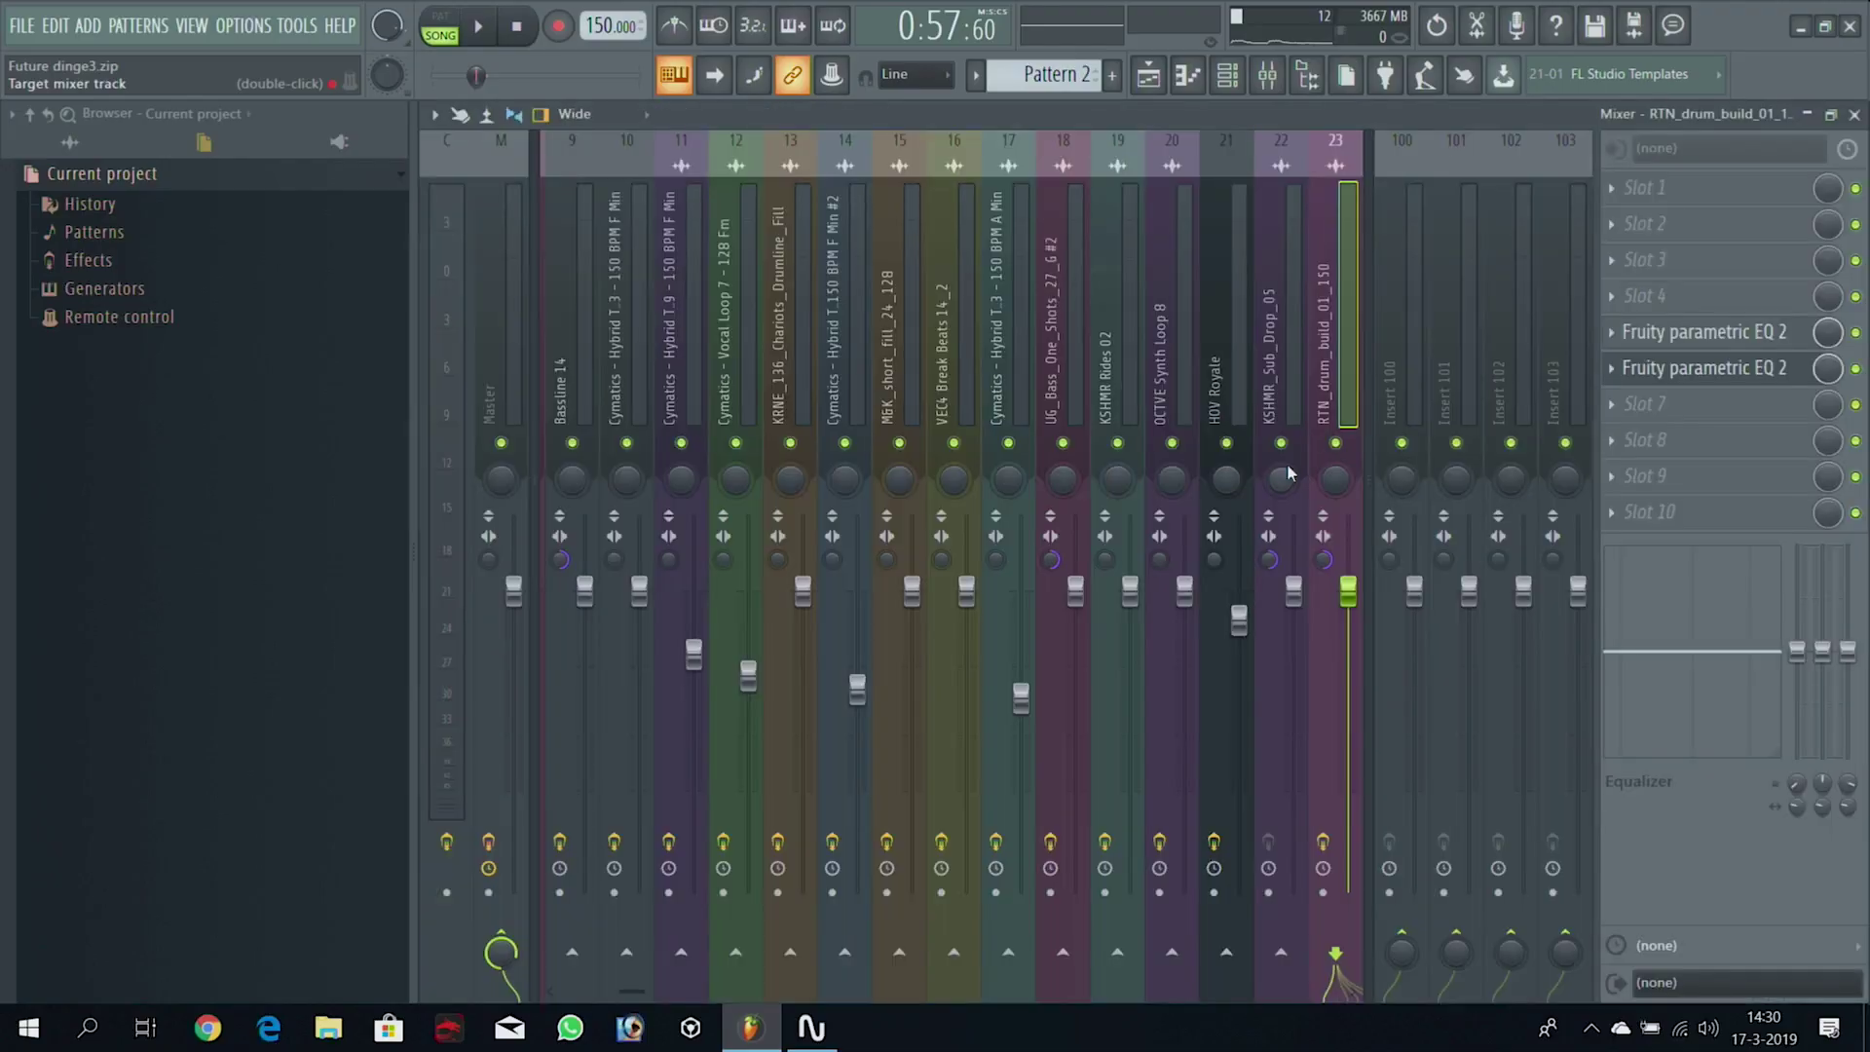
pyautogui.click(1855, 368)
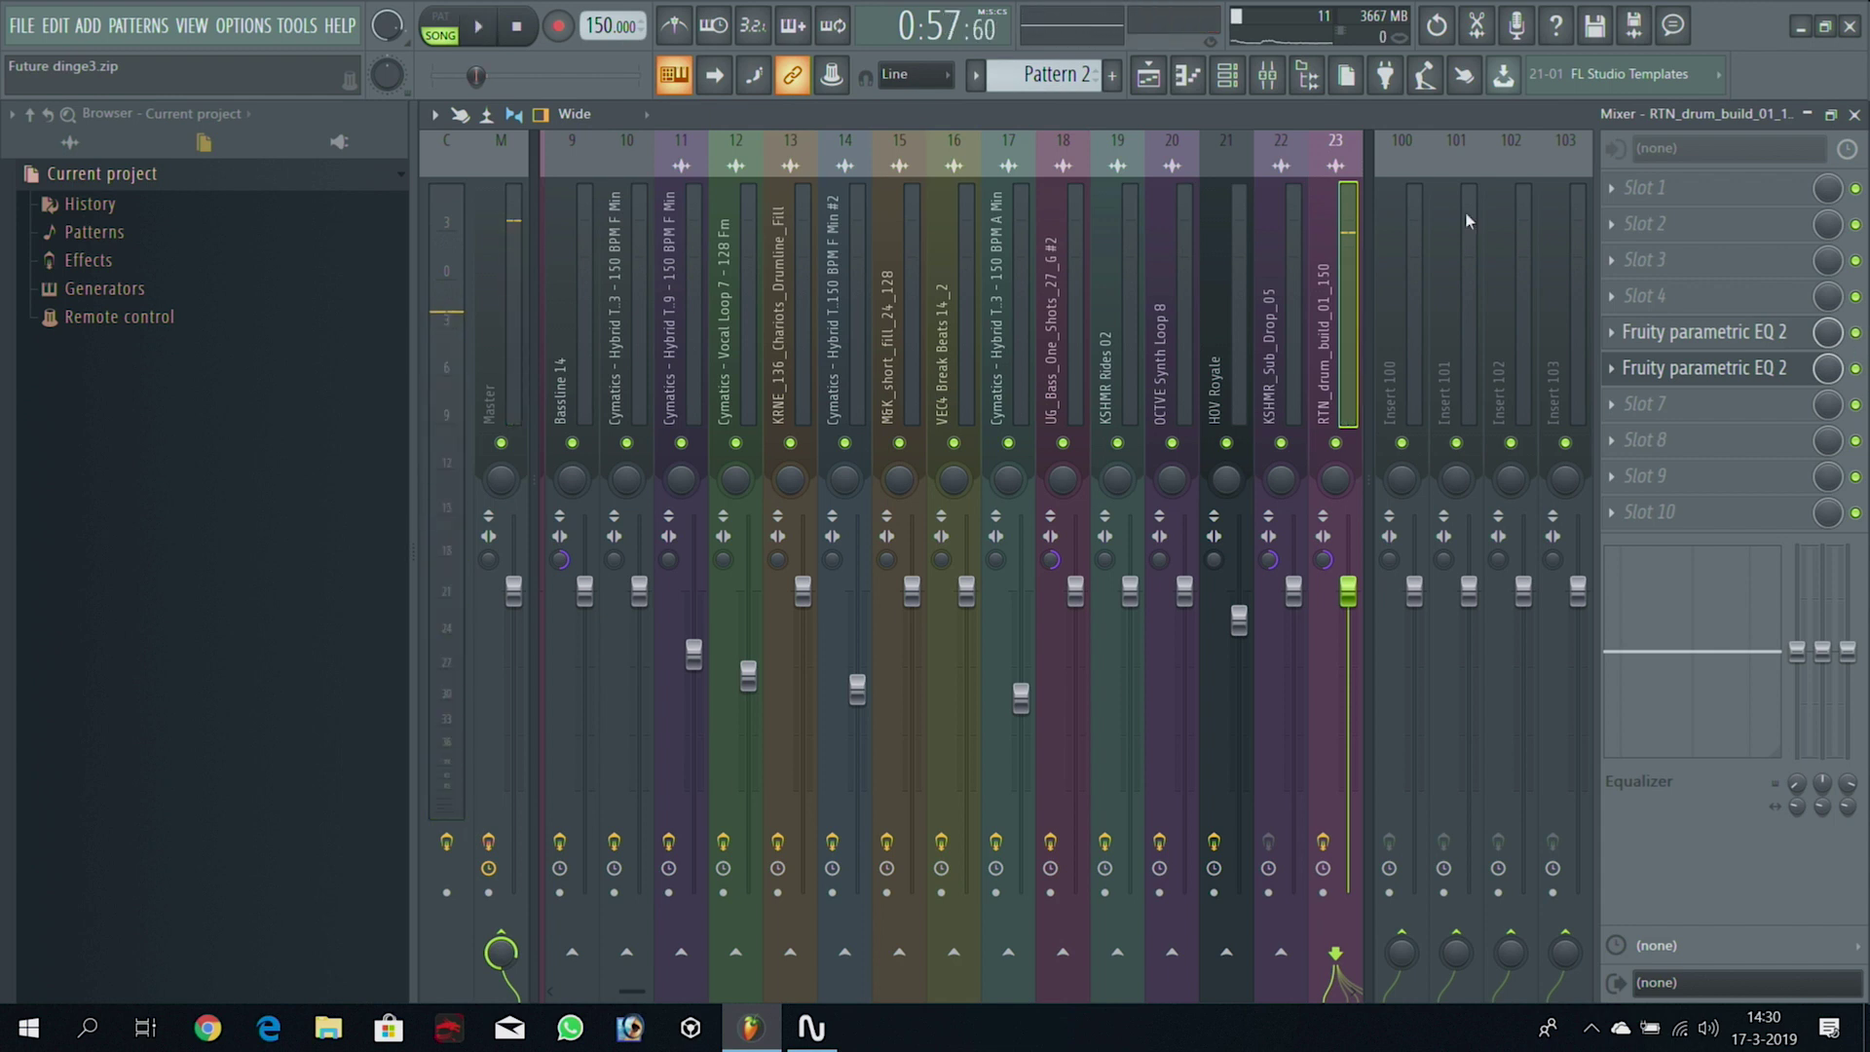
pyautogui.click(1152, 84)
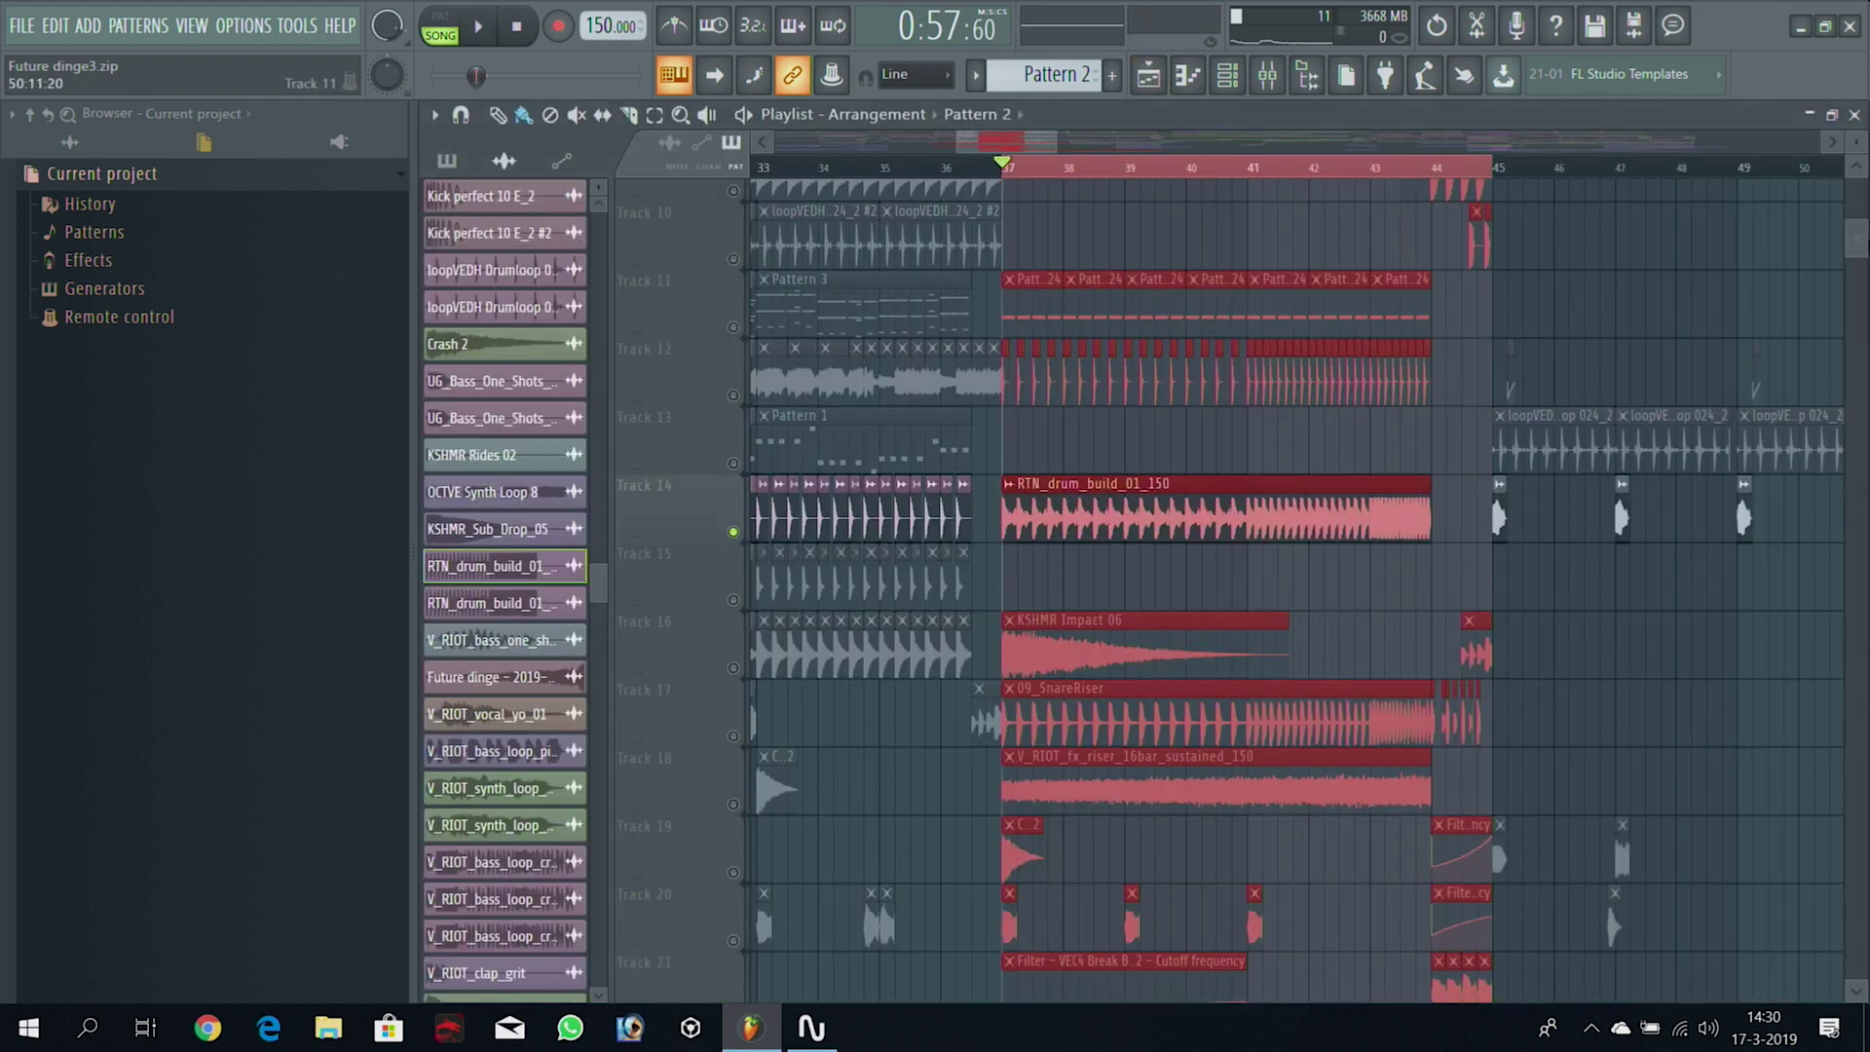
# Play Track 22 soloed from bar 37, stop it, and restore all tracks
pyautogui.moveTo(1860, 255); pyautogui.dragTo(1858, 306)
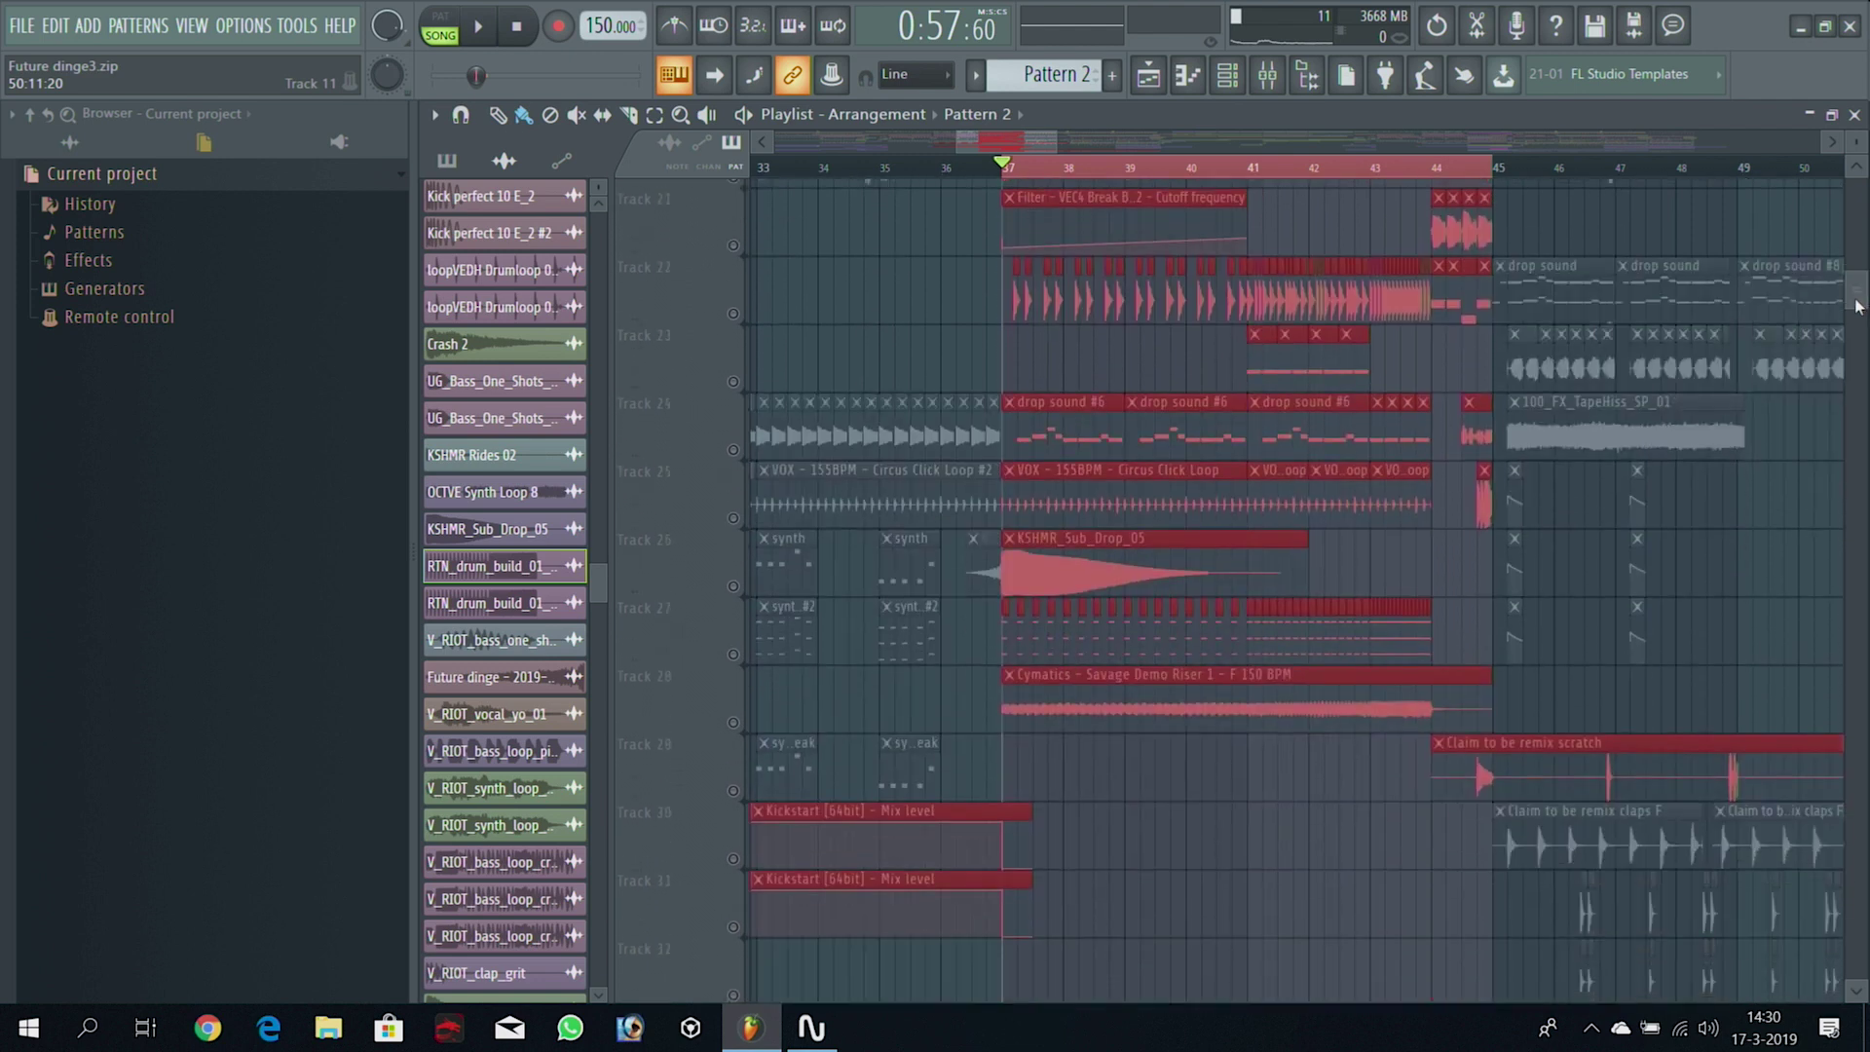
pyautogui.click(1006, 155)
pyautogui.press('space')
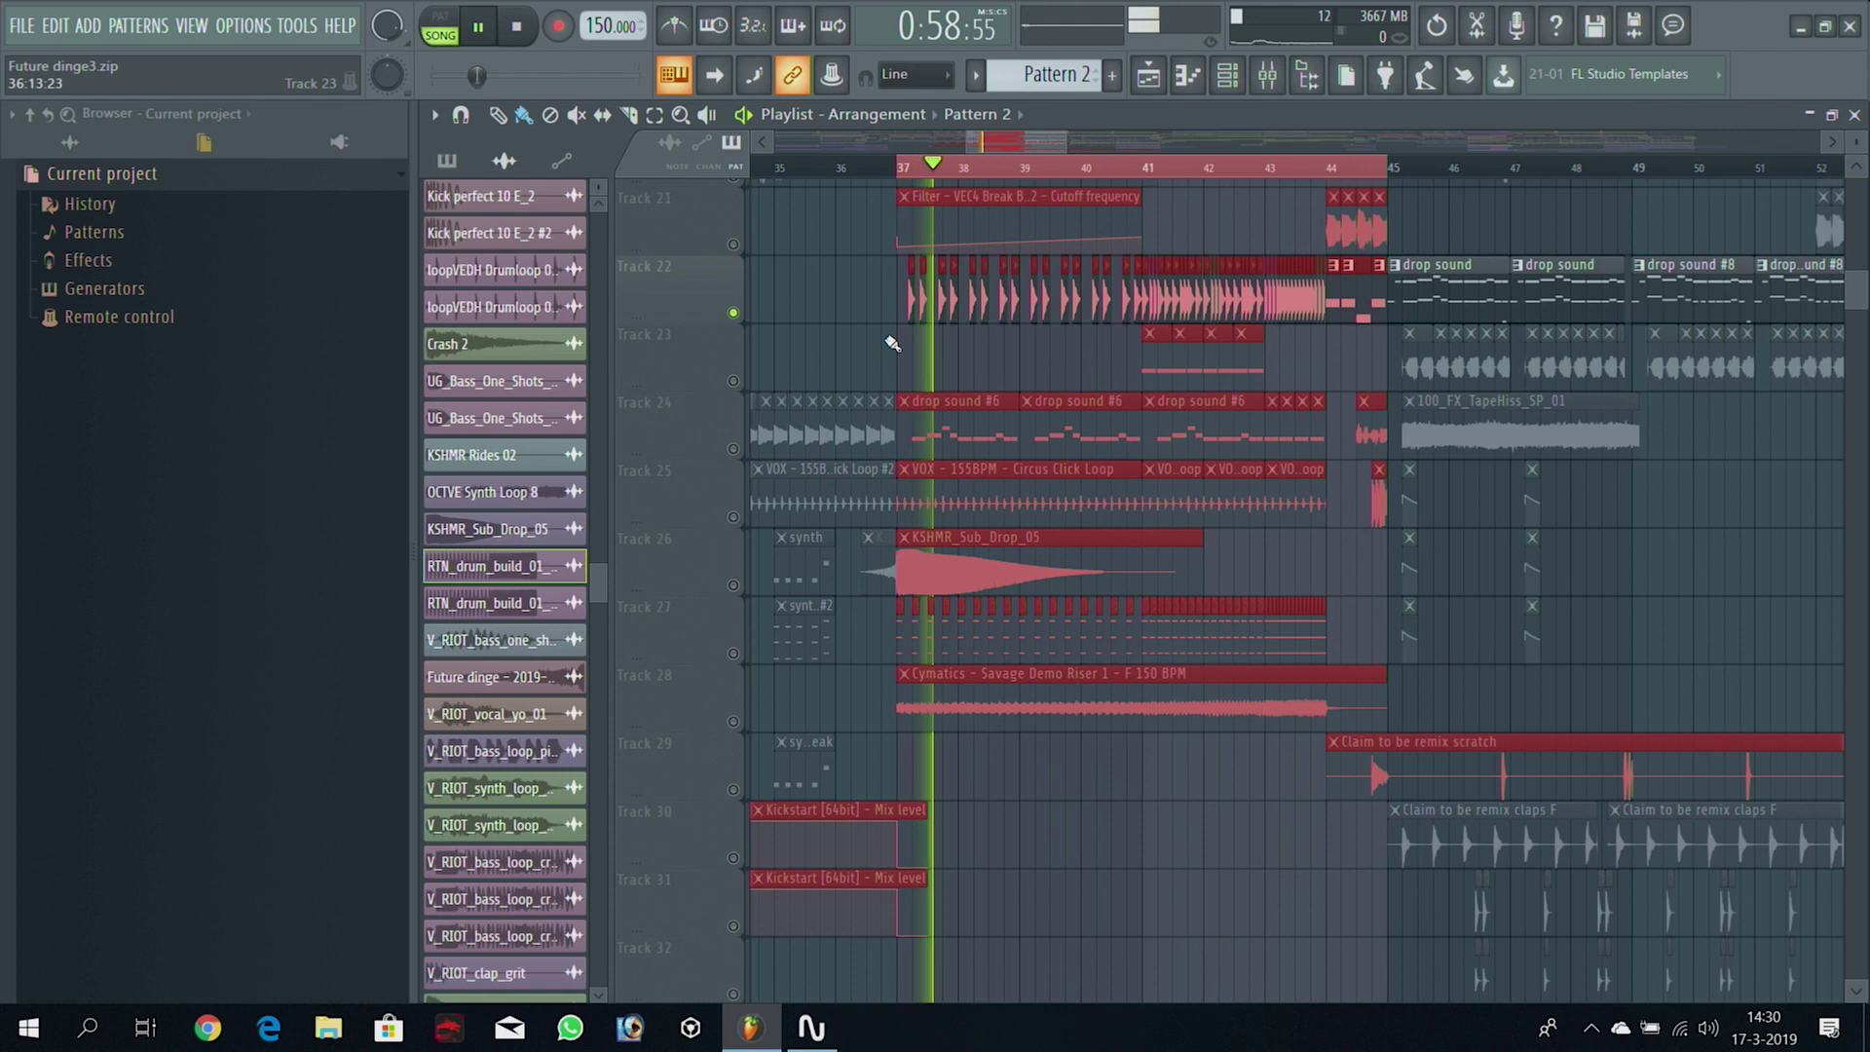
pyautogui.press('space')
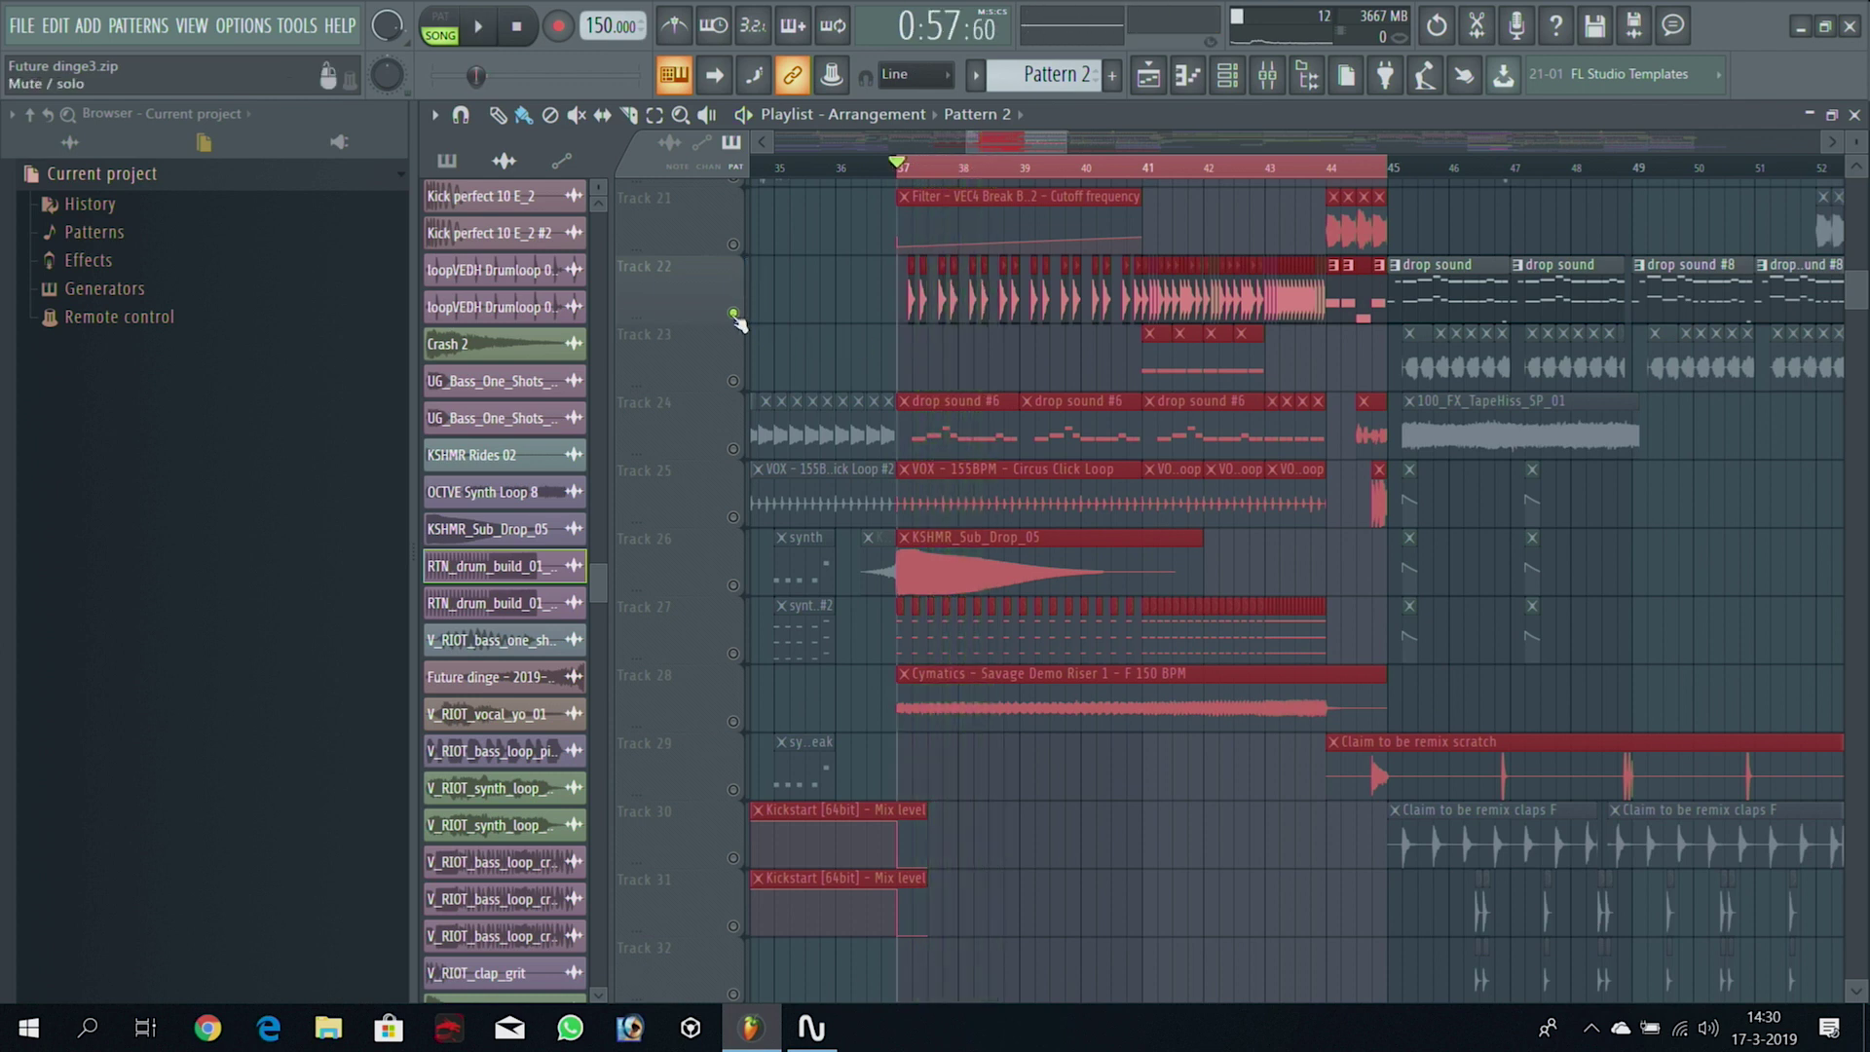
pyautogui.rightClick(733, 314)
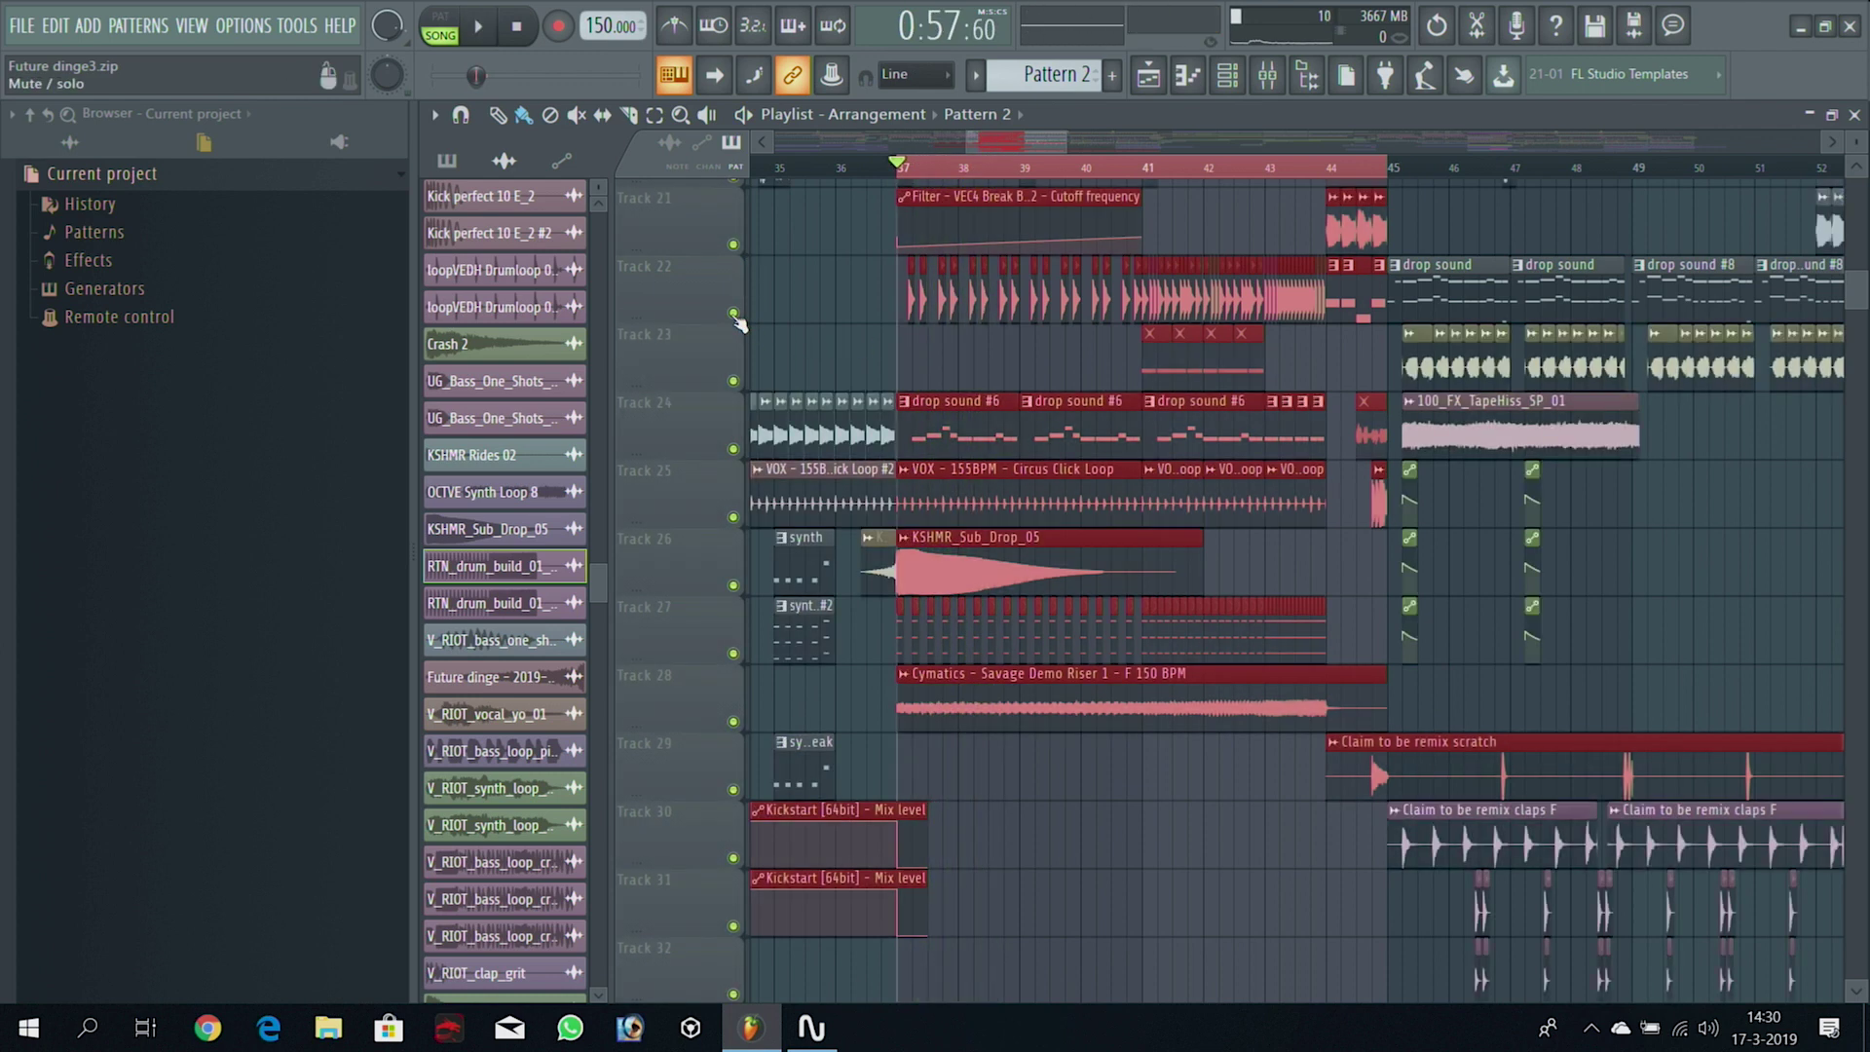
# Play the build from bar 37 with all tracks on, follow its clips through bar 44, and stop playback
pyautogui.press('space')
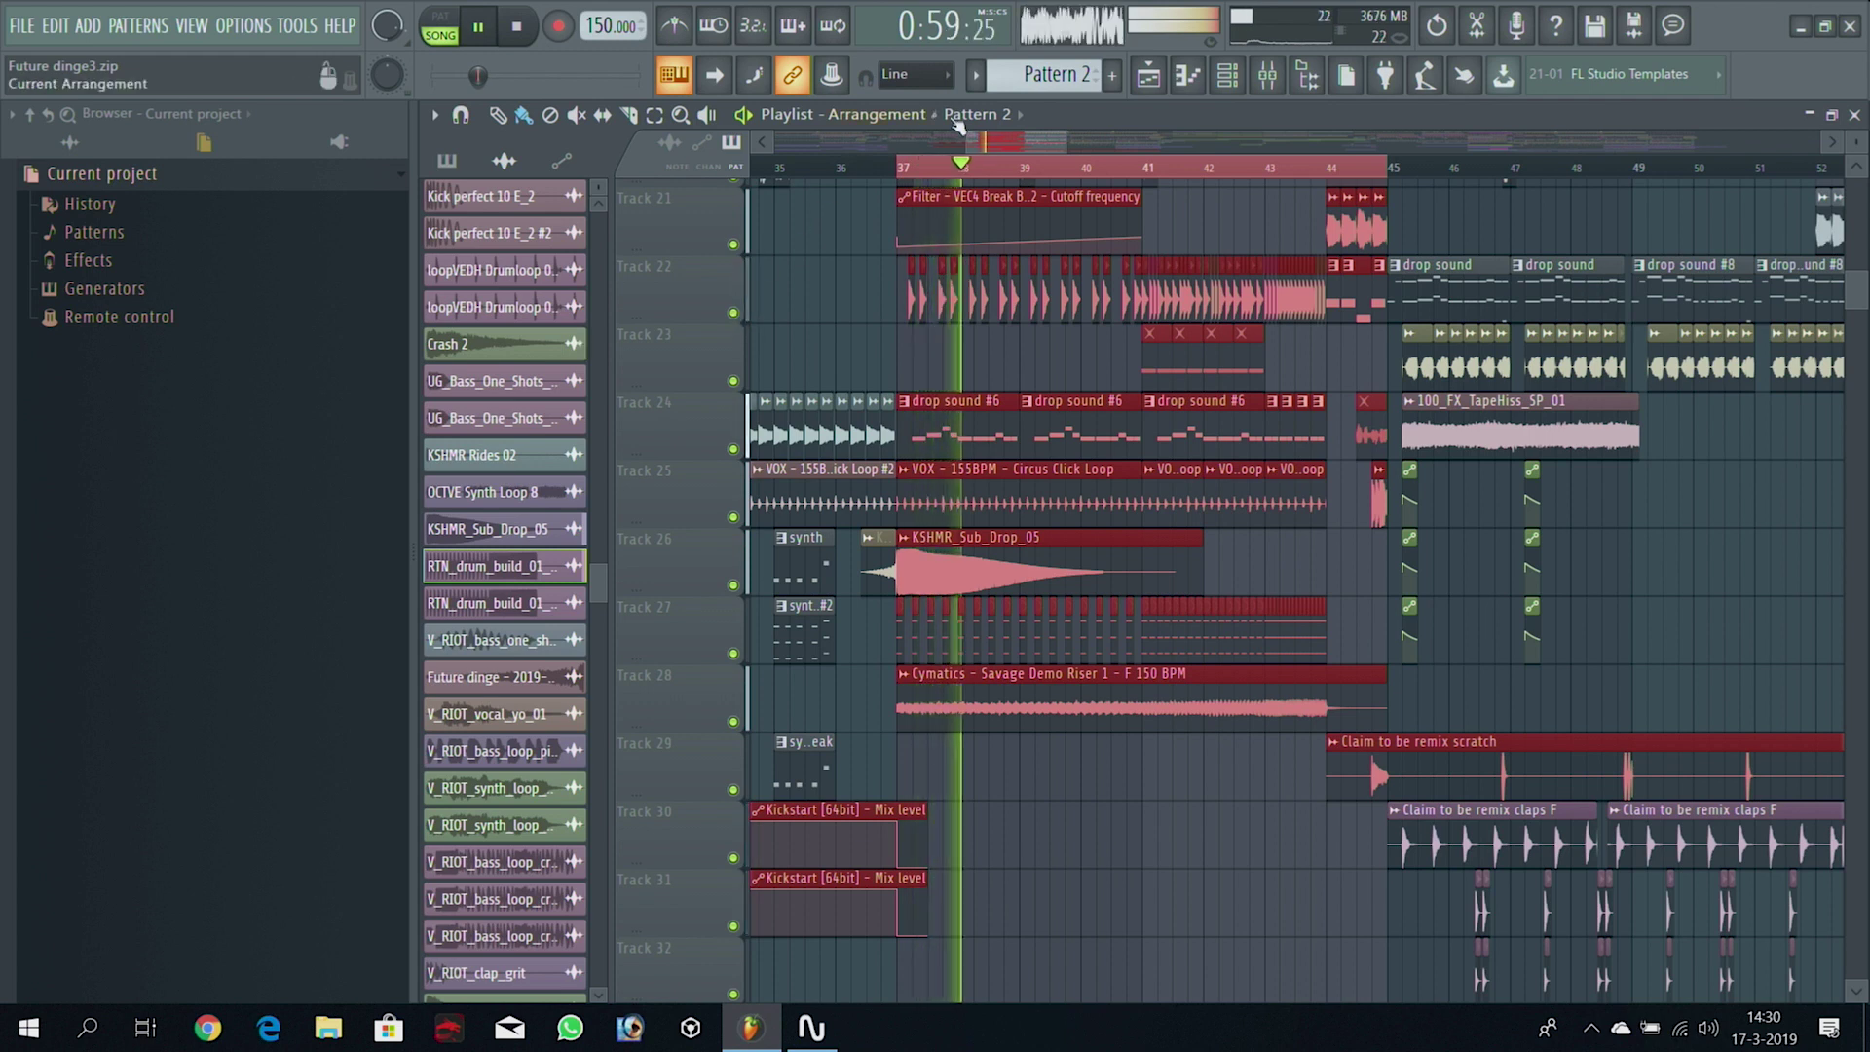
pyautogui.scroll(-3, 1066, 154)
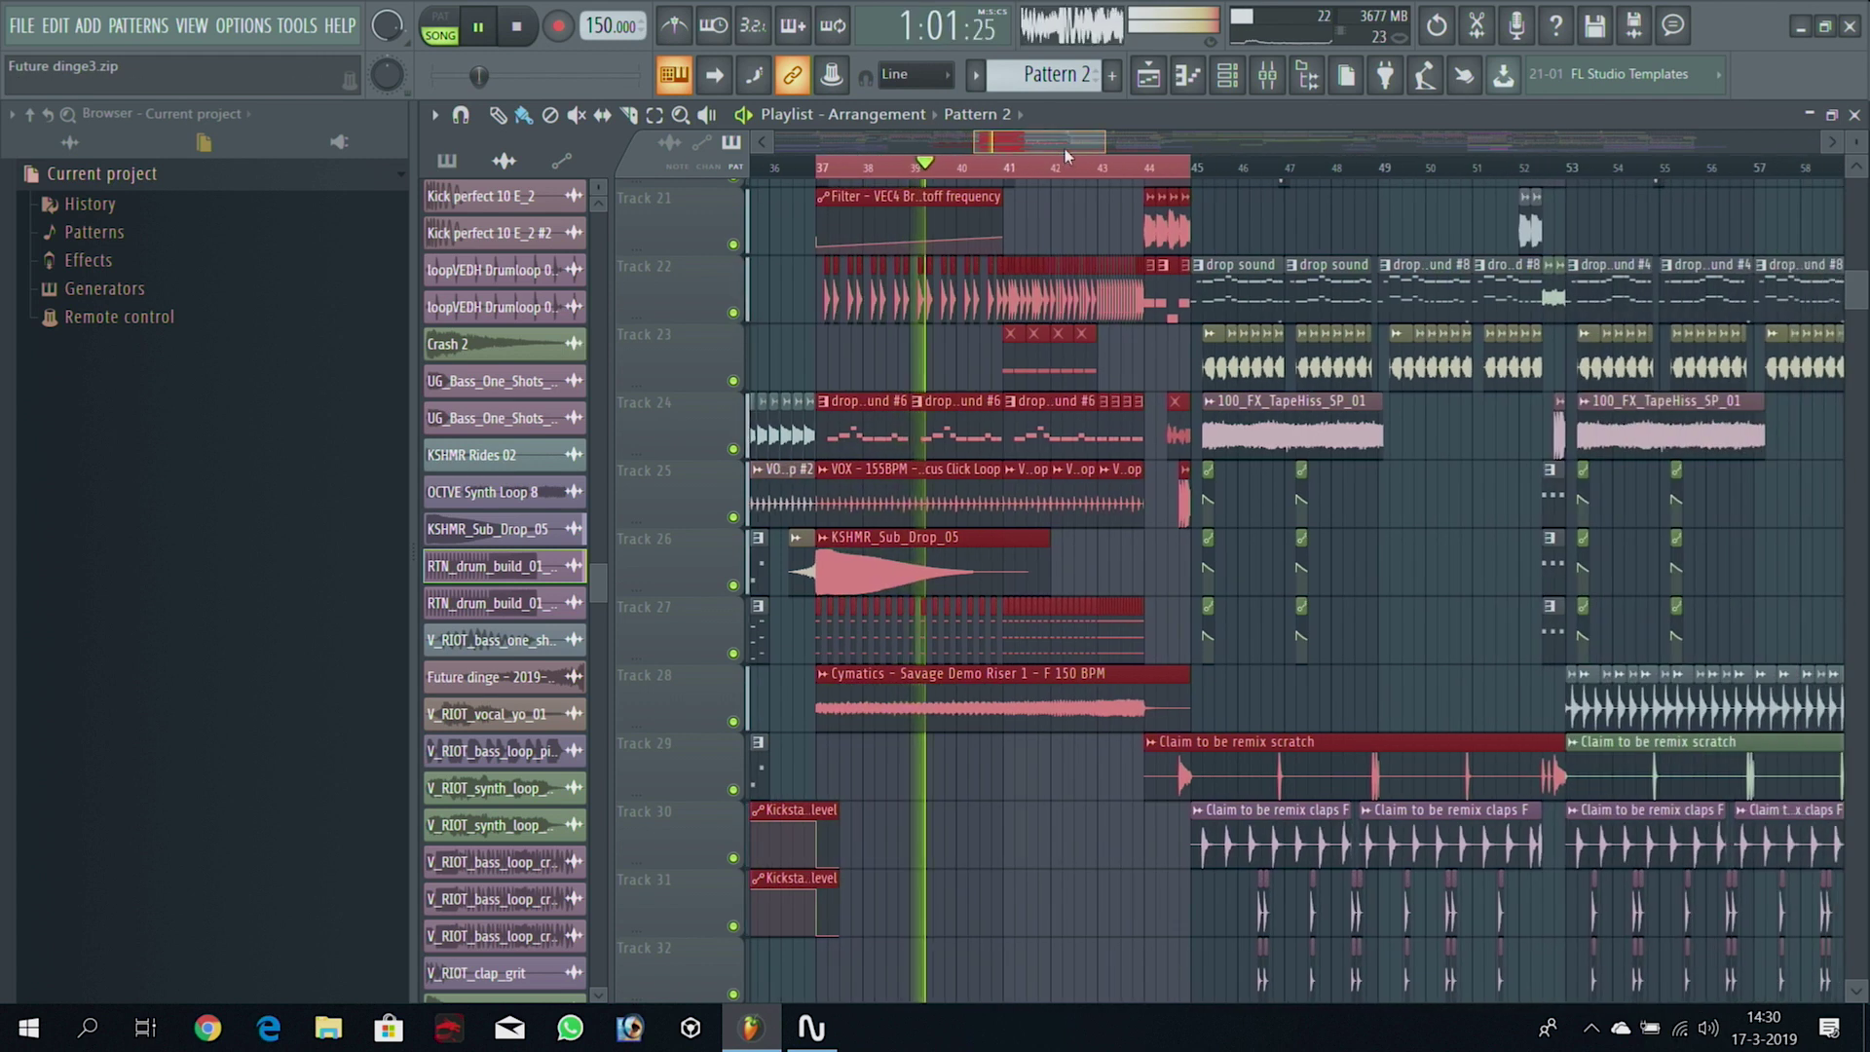
pyautogui.scroll(5, 1855, 273)
pyautogui.scroll(3, 1855, 276)
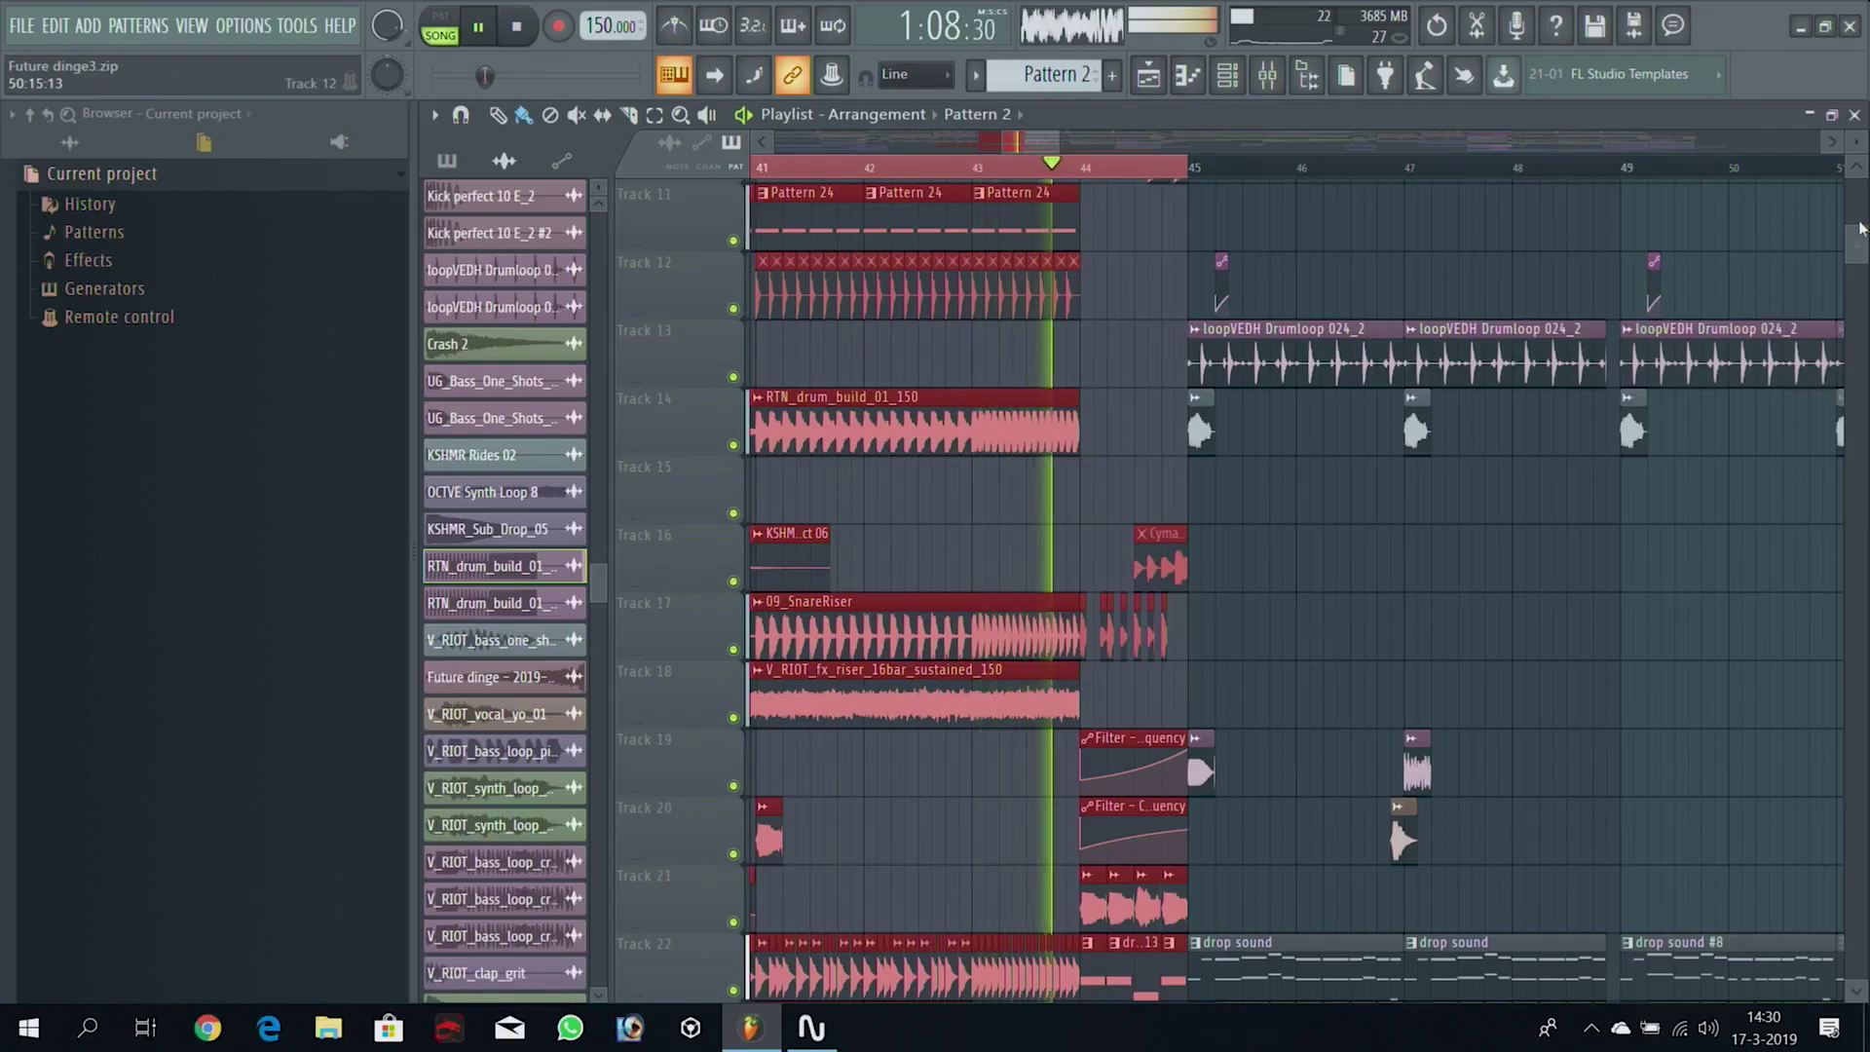
pyautogui.scroll(-3, 1847, 274)
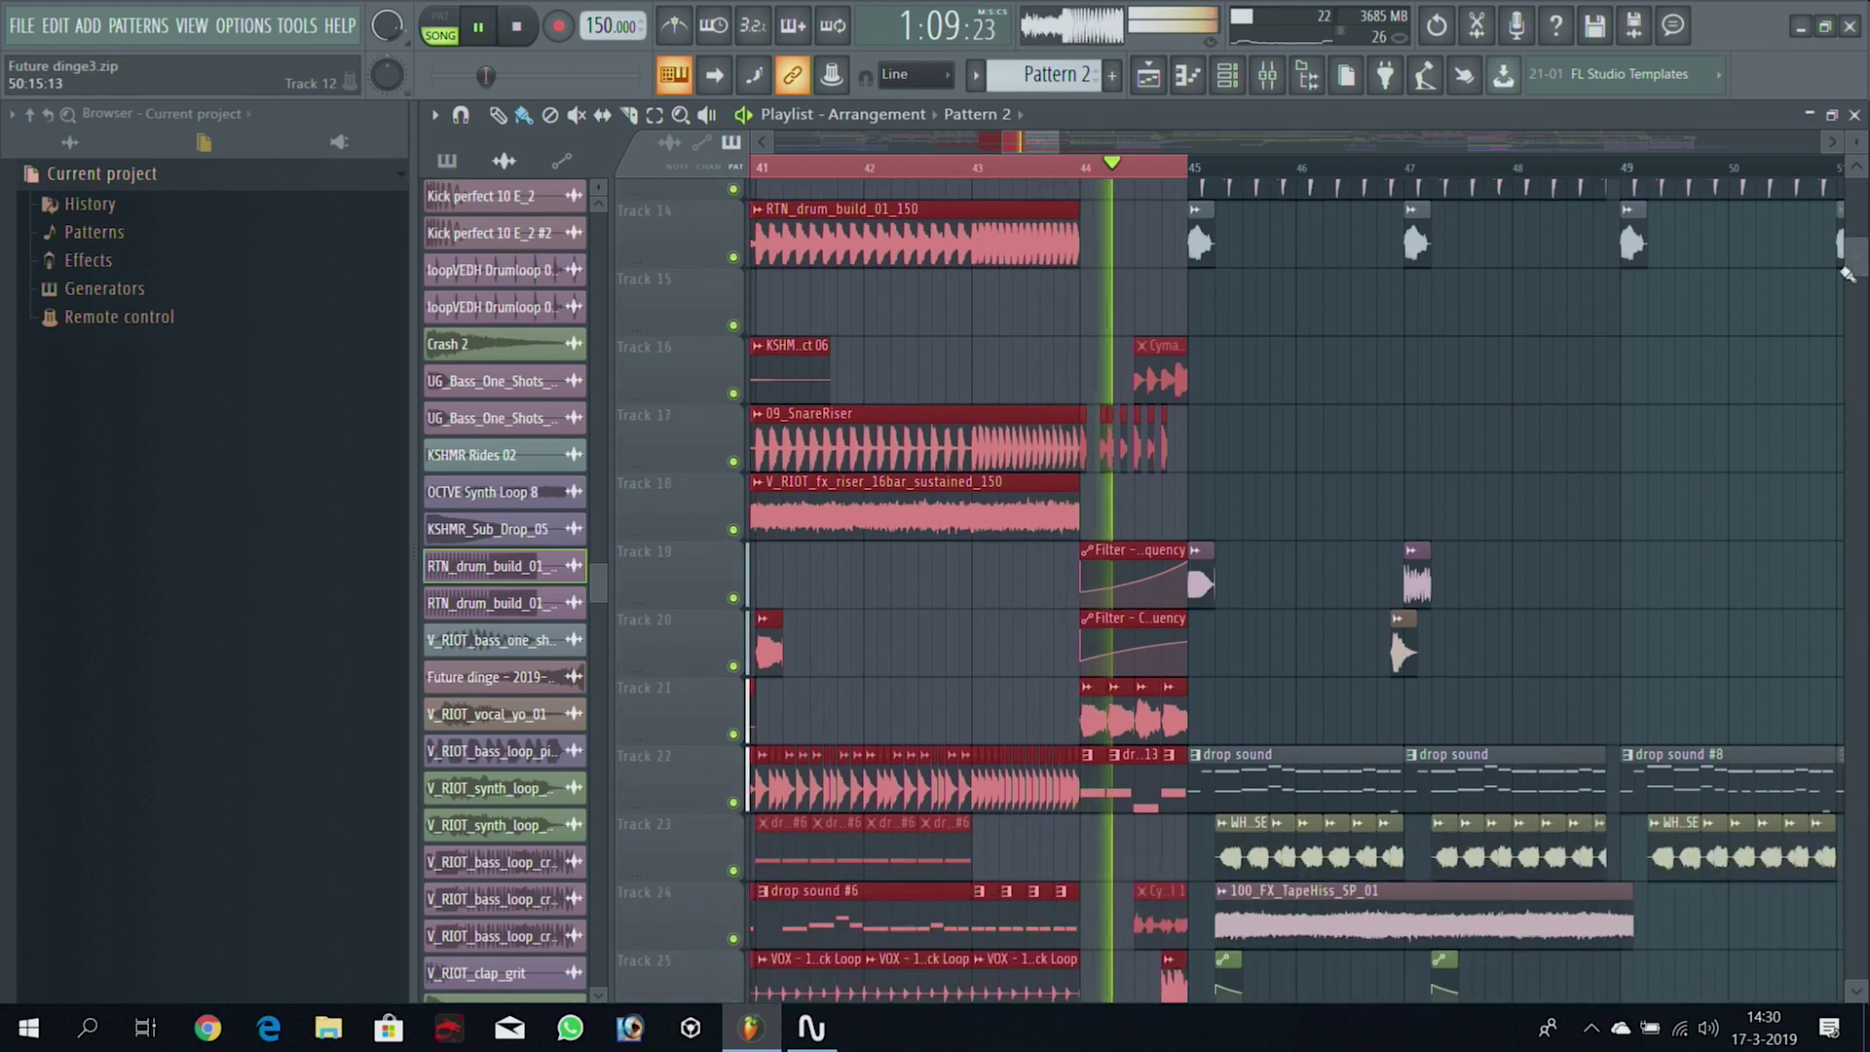
pyautogui.press('space')
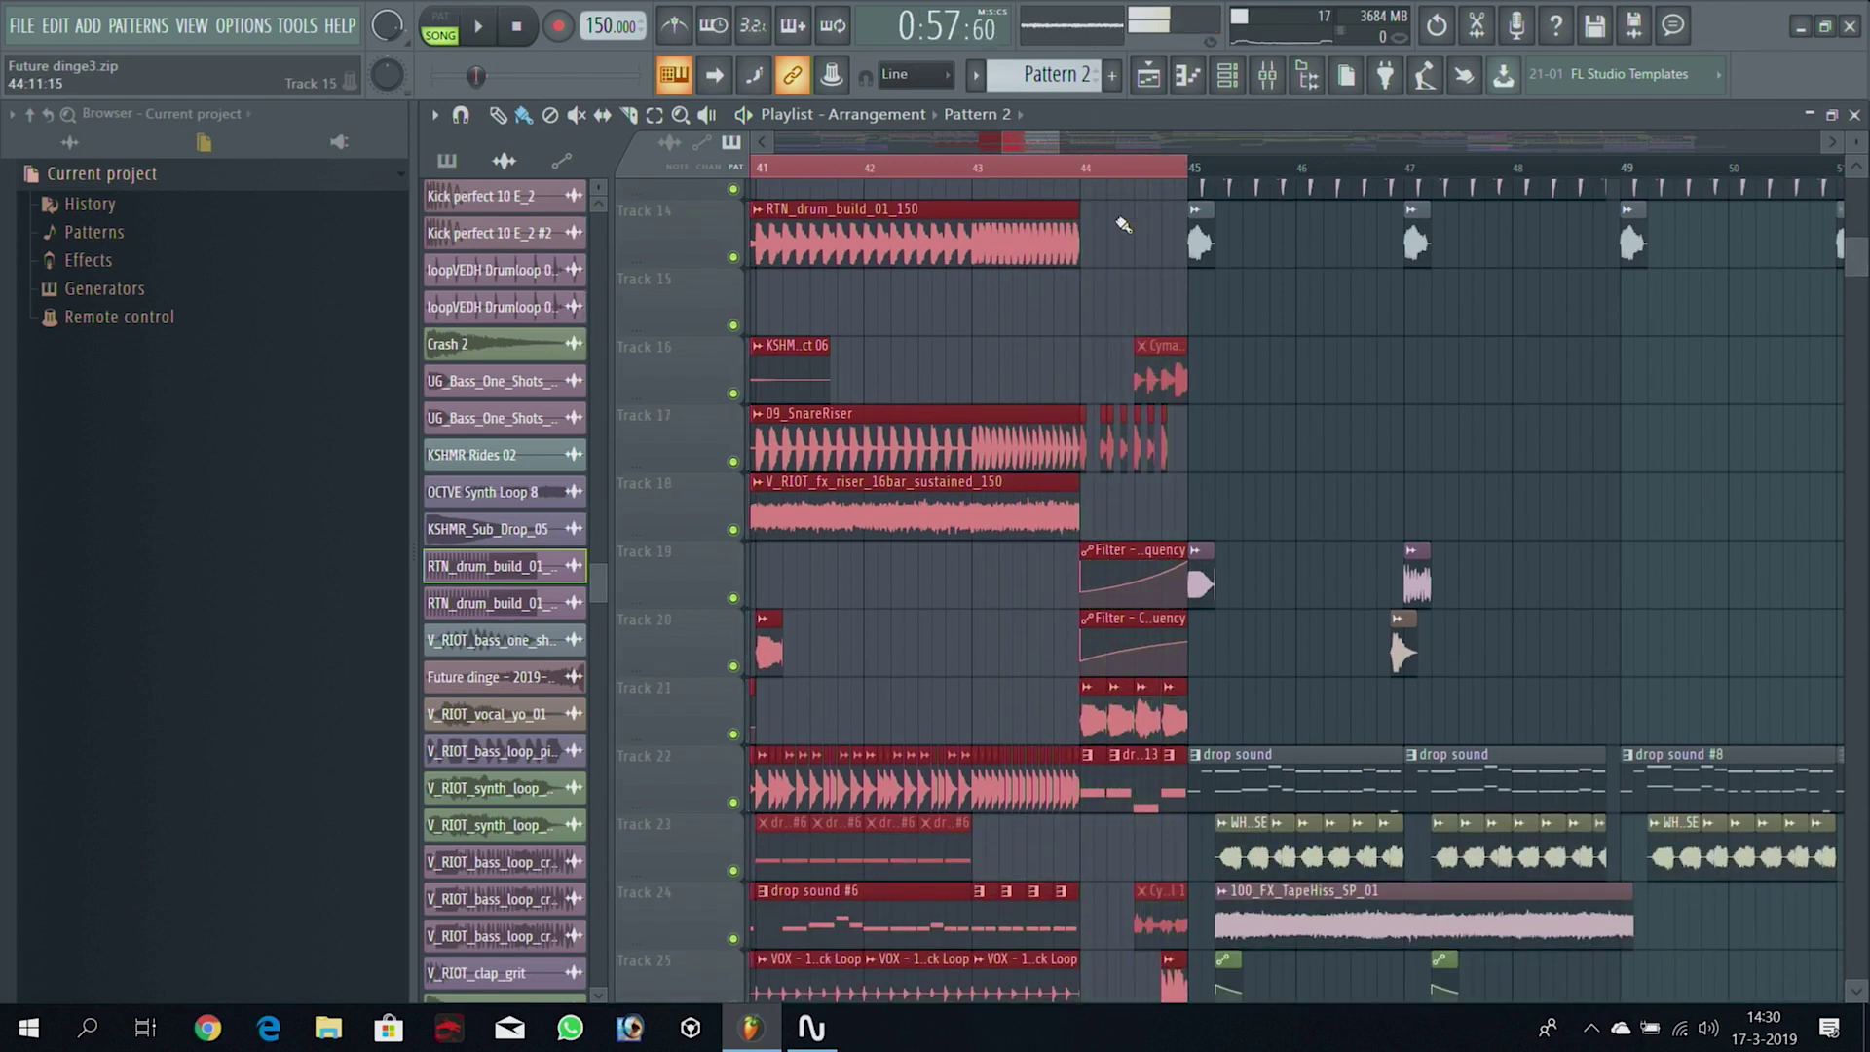
# Clear the loop region by placing the playhead at bar 44, and play the transition into the drop
pyautogui.click(1081, 175)
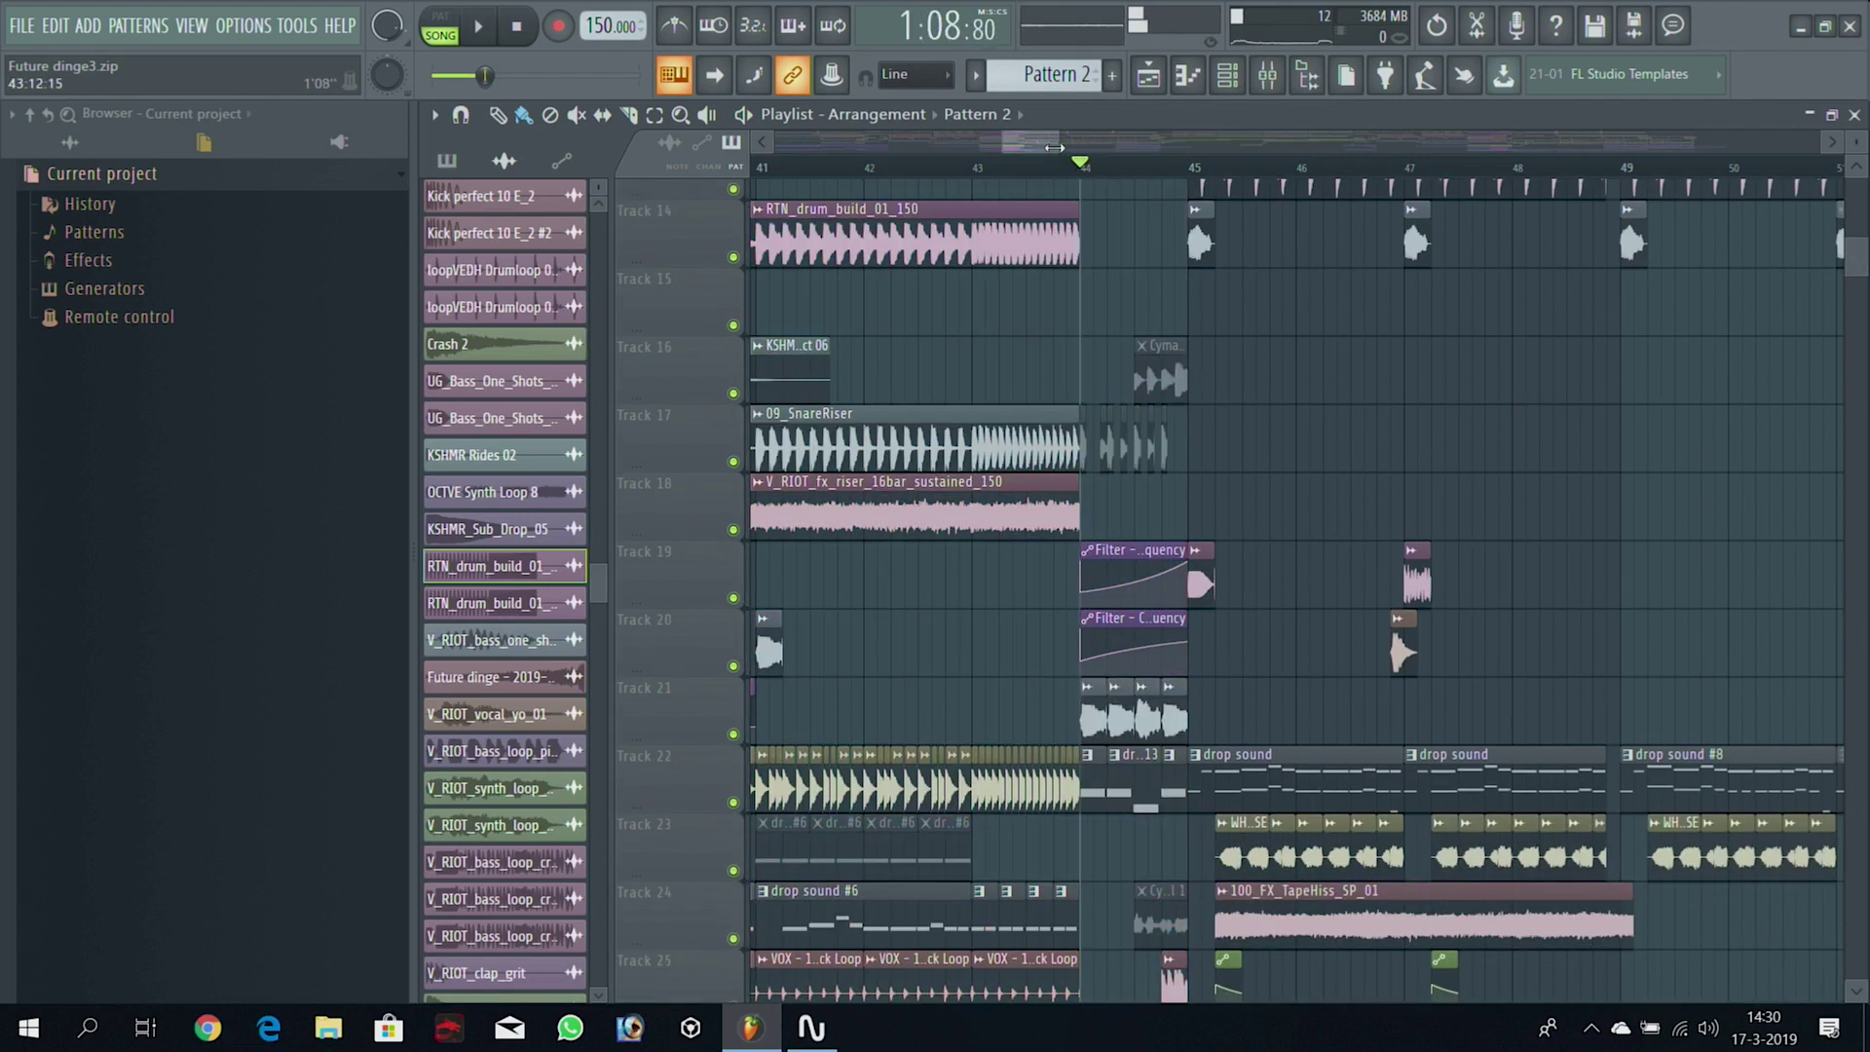
pyautogui.moveTo(1054, 147); pyautogui.dragTo(1120, 147)
pyautogui.press('space')
pyautogui.moveTo(1855, 267)
pyautogui.mouseDown()
pyautogui.moveTo(1861, 181)
pyautogui.moveTo(1855, 304)
pyautogui.mouseUp()
# Pick the drop sound pattern on Track 22, inspect its channels in the channel rack, and return to the drop's bars
pyautogui.click(980, 332)
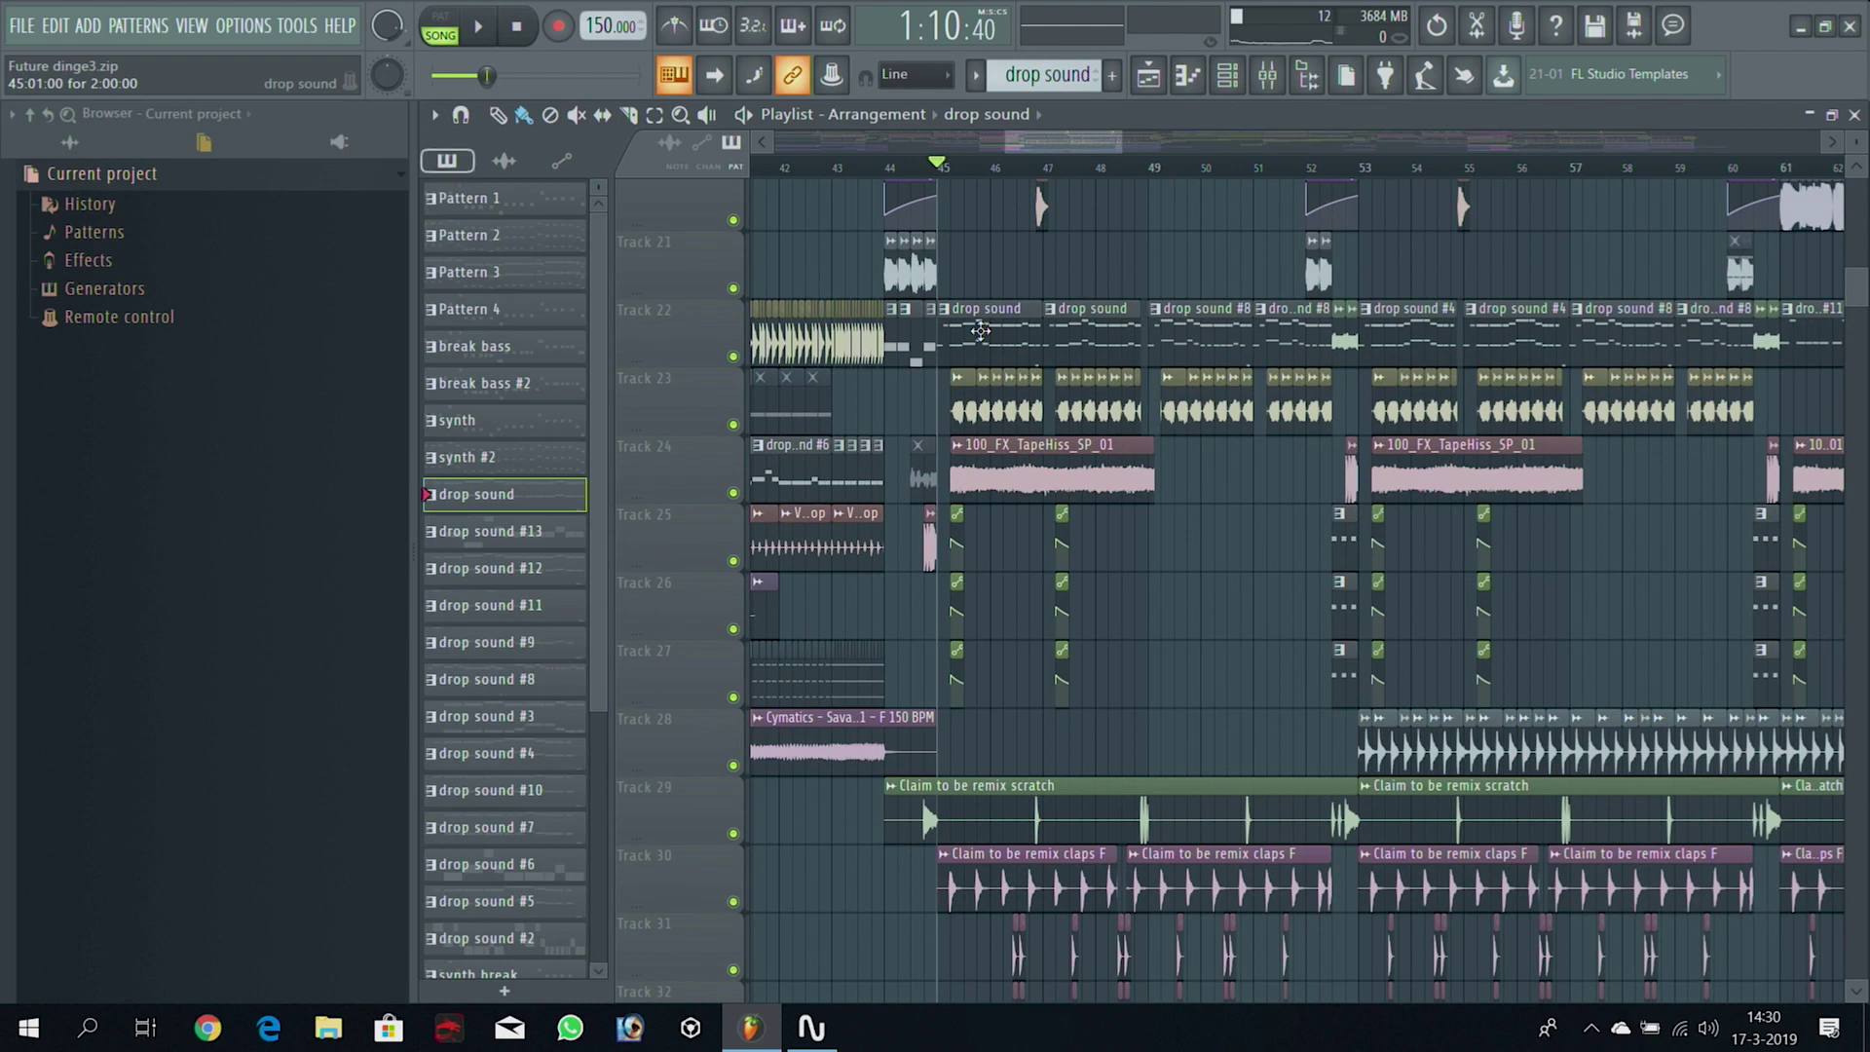
pyautogui.click(1230, 77)
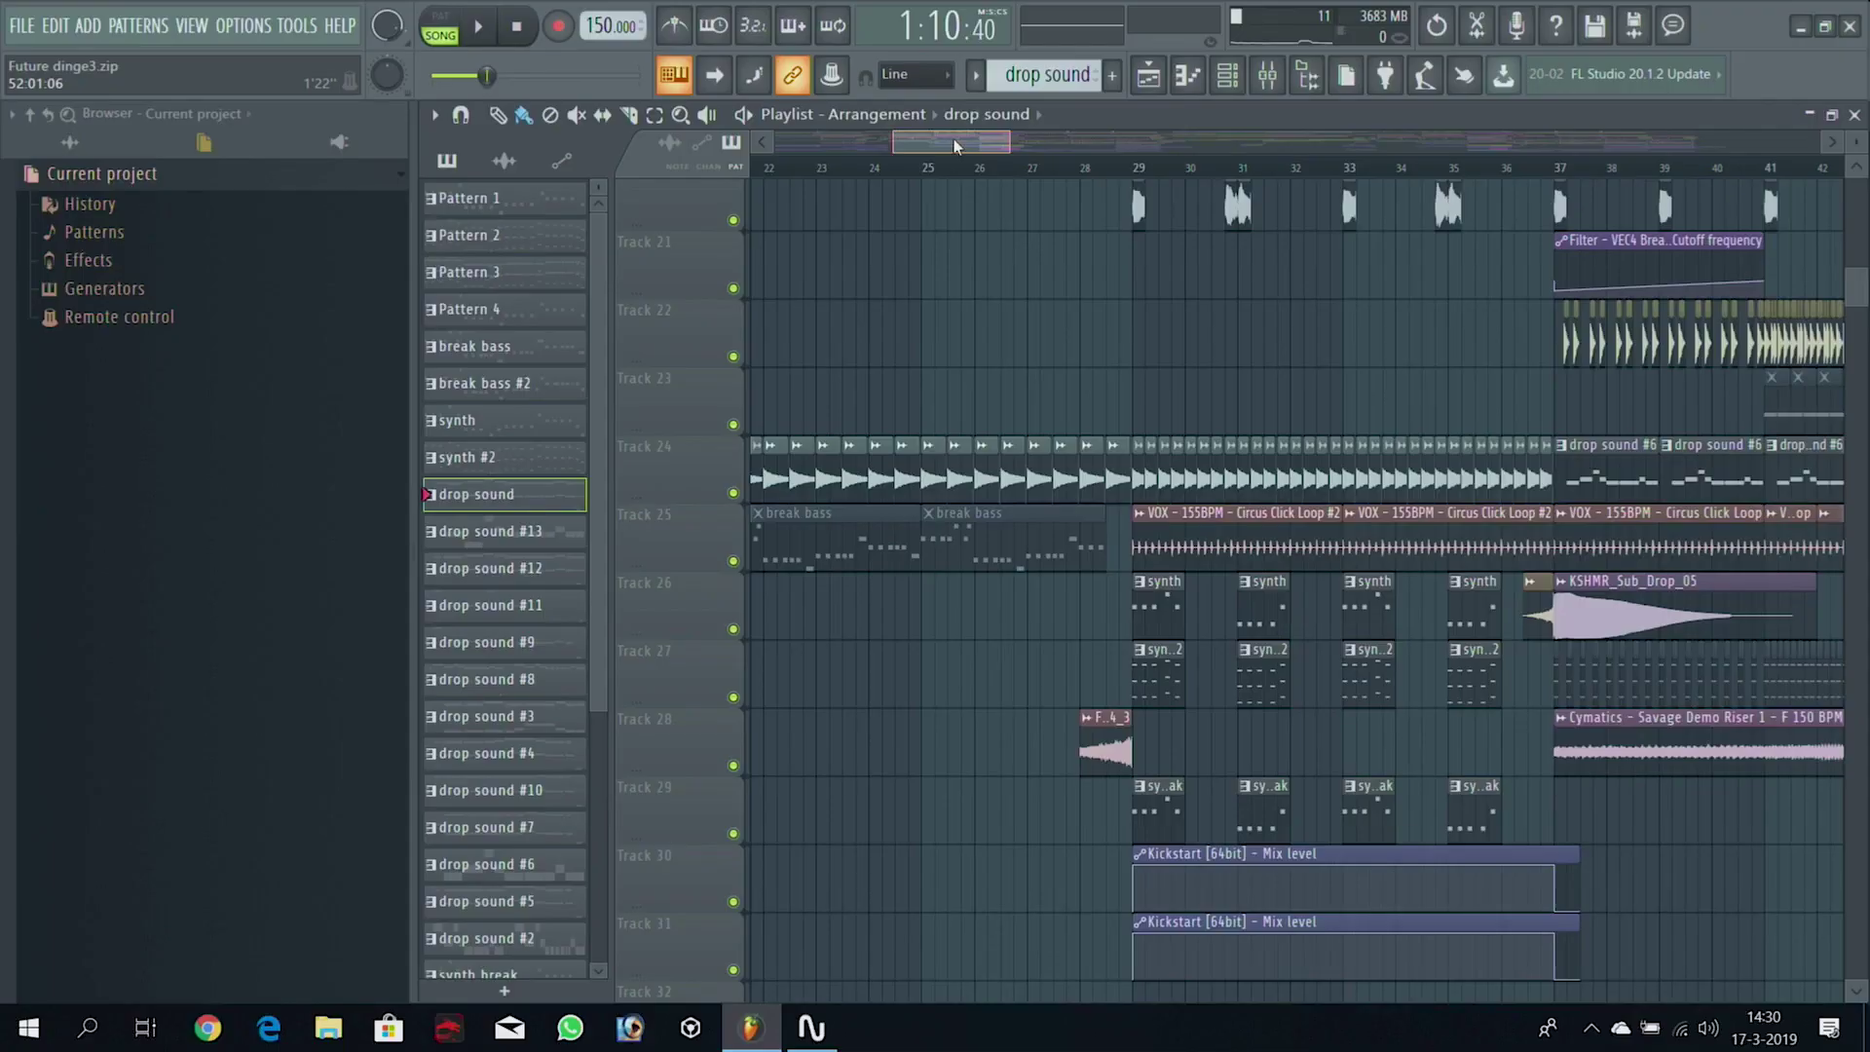
pyautogui.moveTo(943, 154); pyautogui.dragTo(1071, 168)
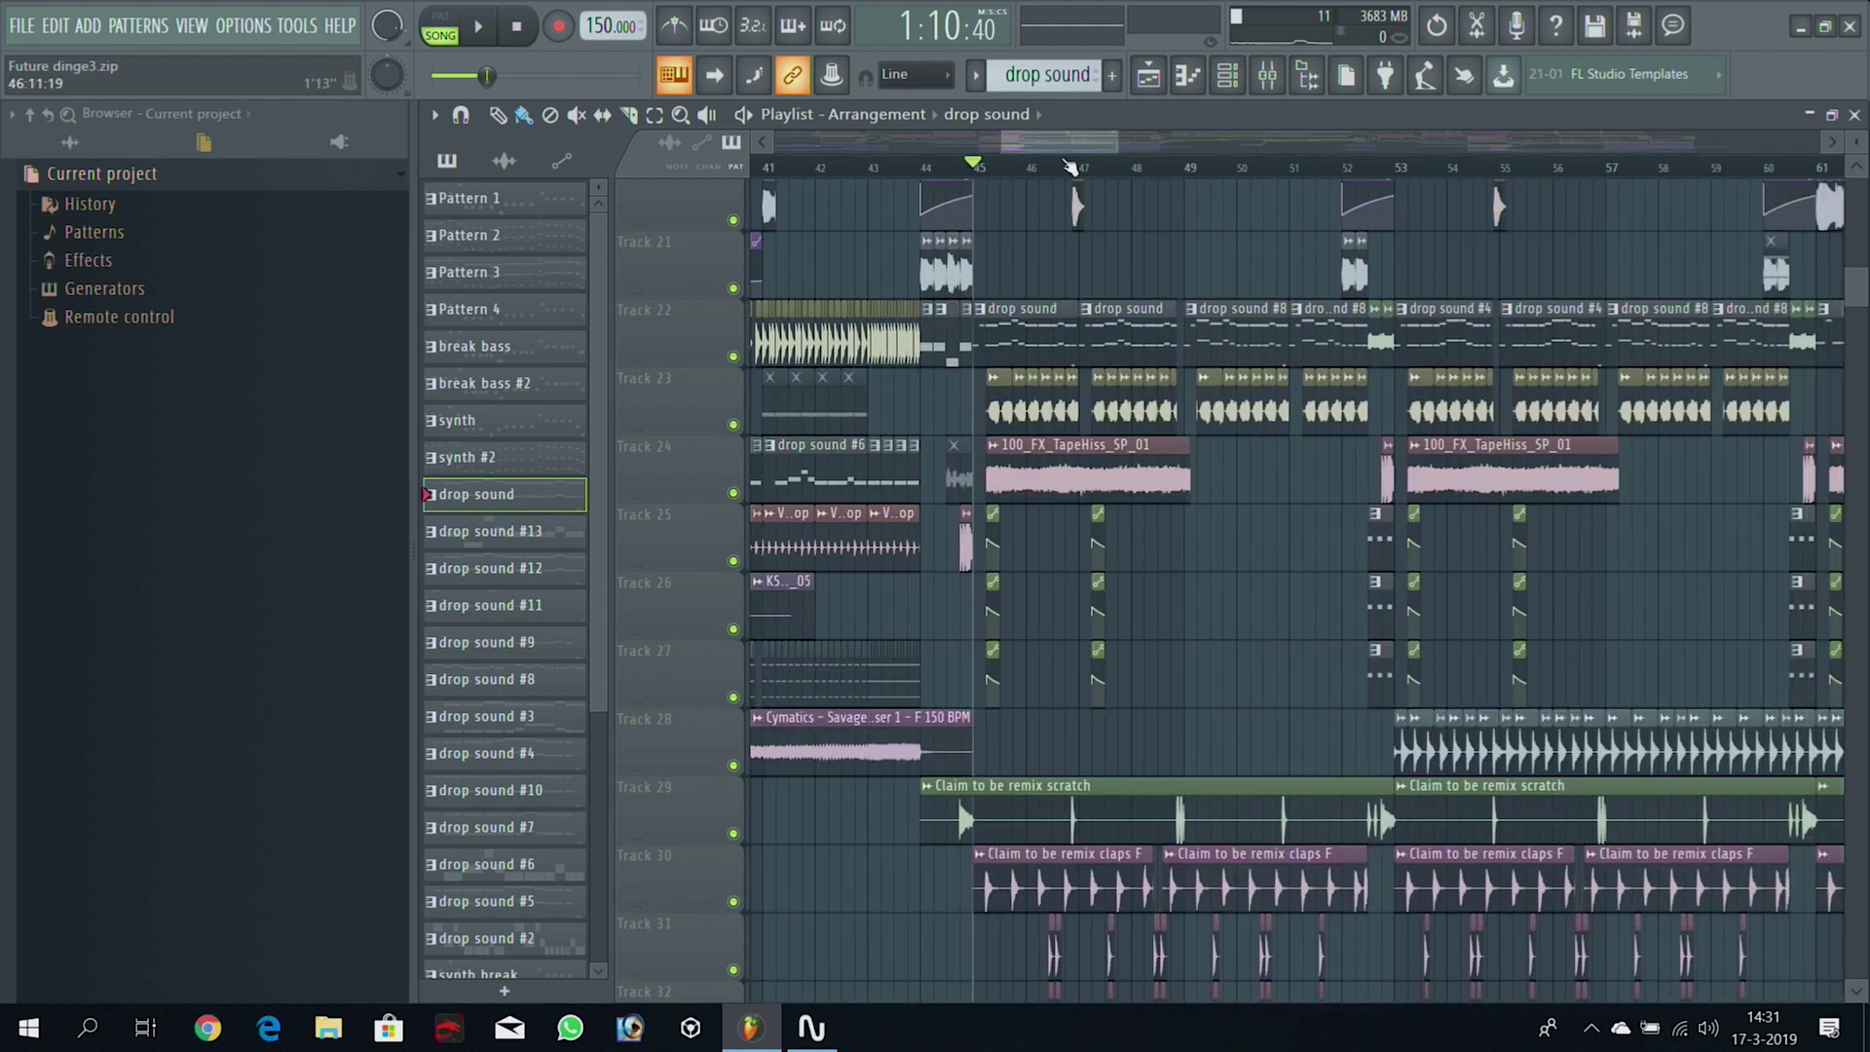
# Audition the drop sound's Serum layers one at a time in the channel rack, from the first Serum channel to High sissss
pyautogui.click(1856, 114)
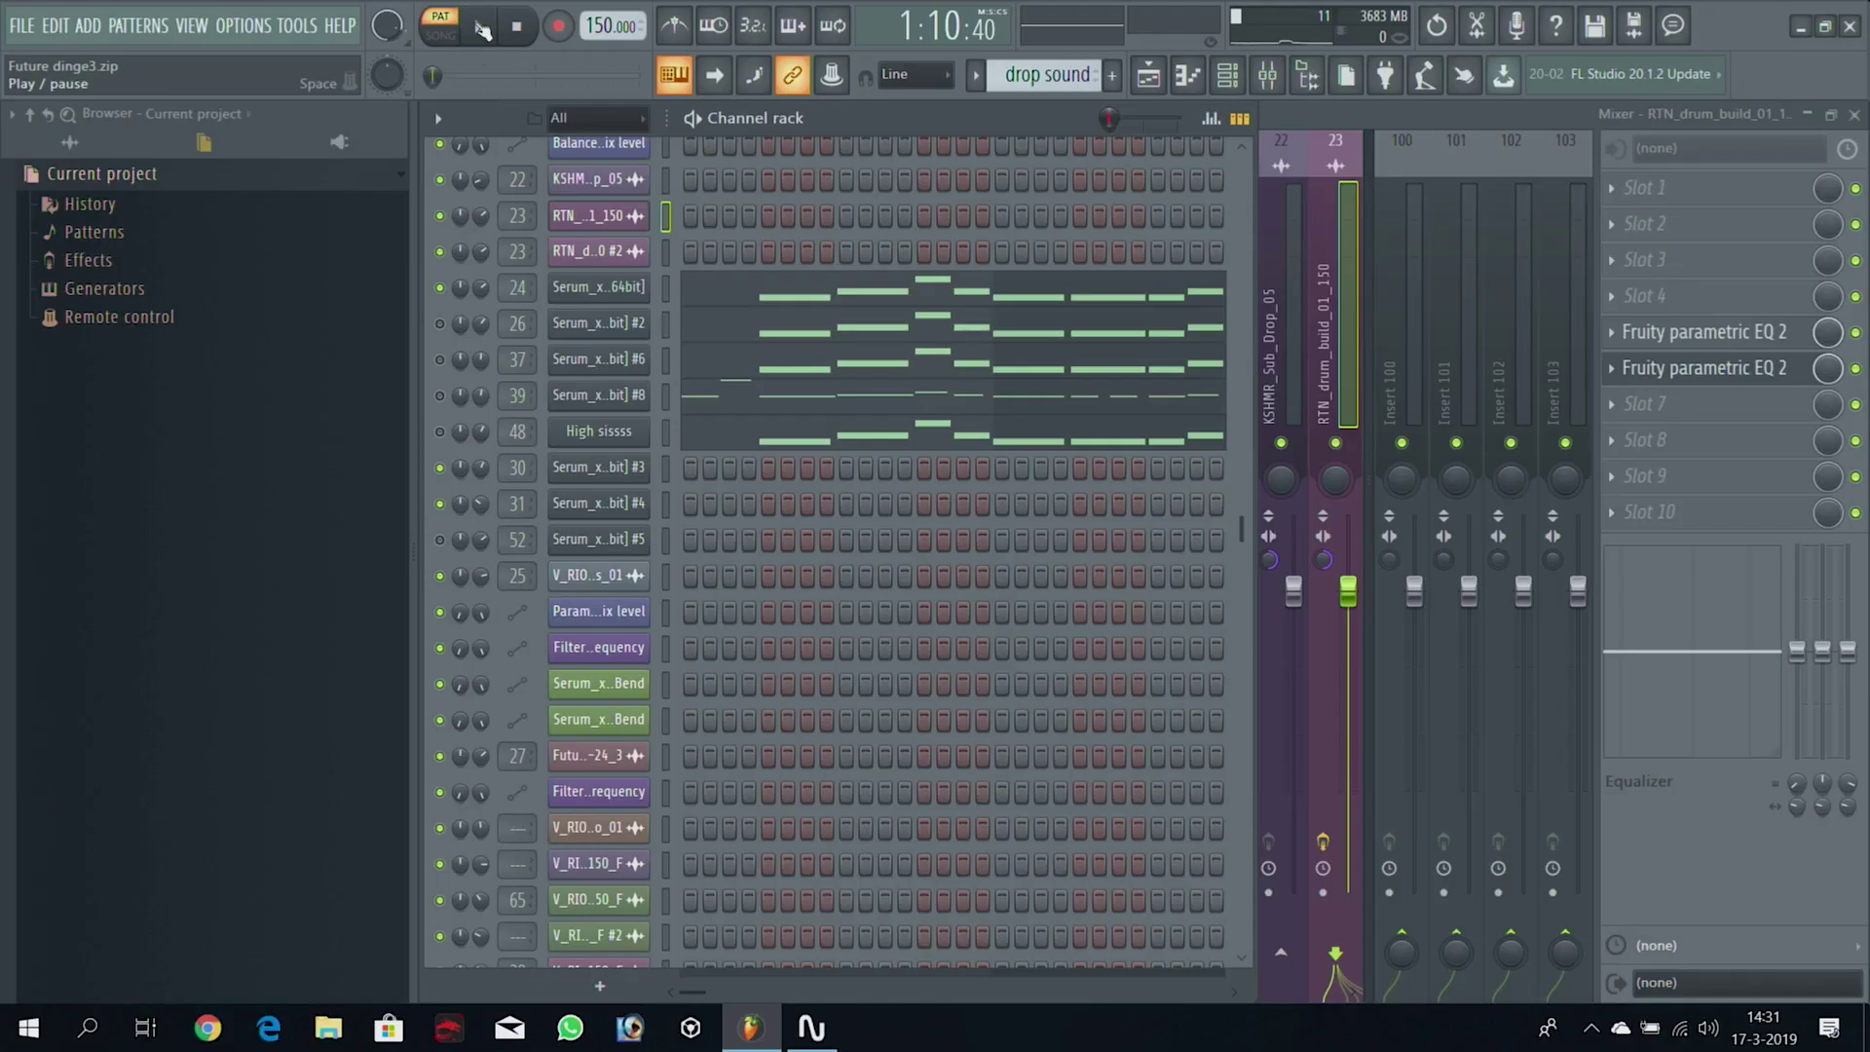
pyautogui.click(478, 27)
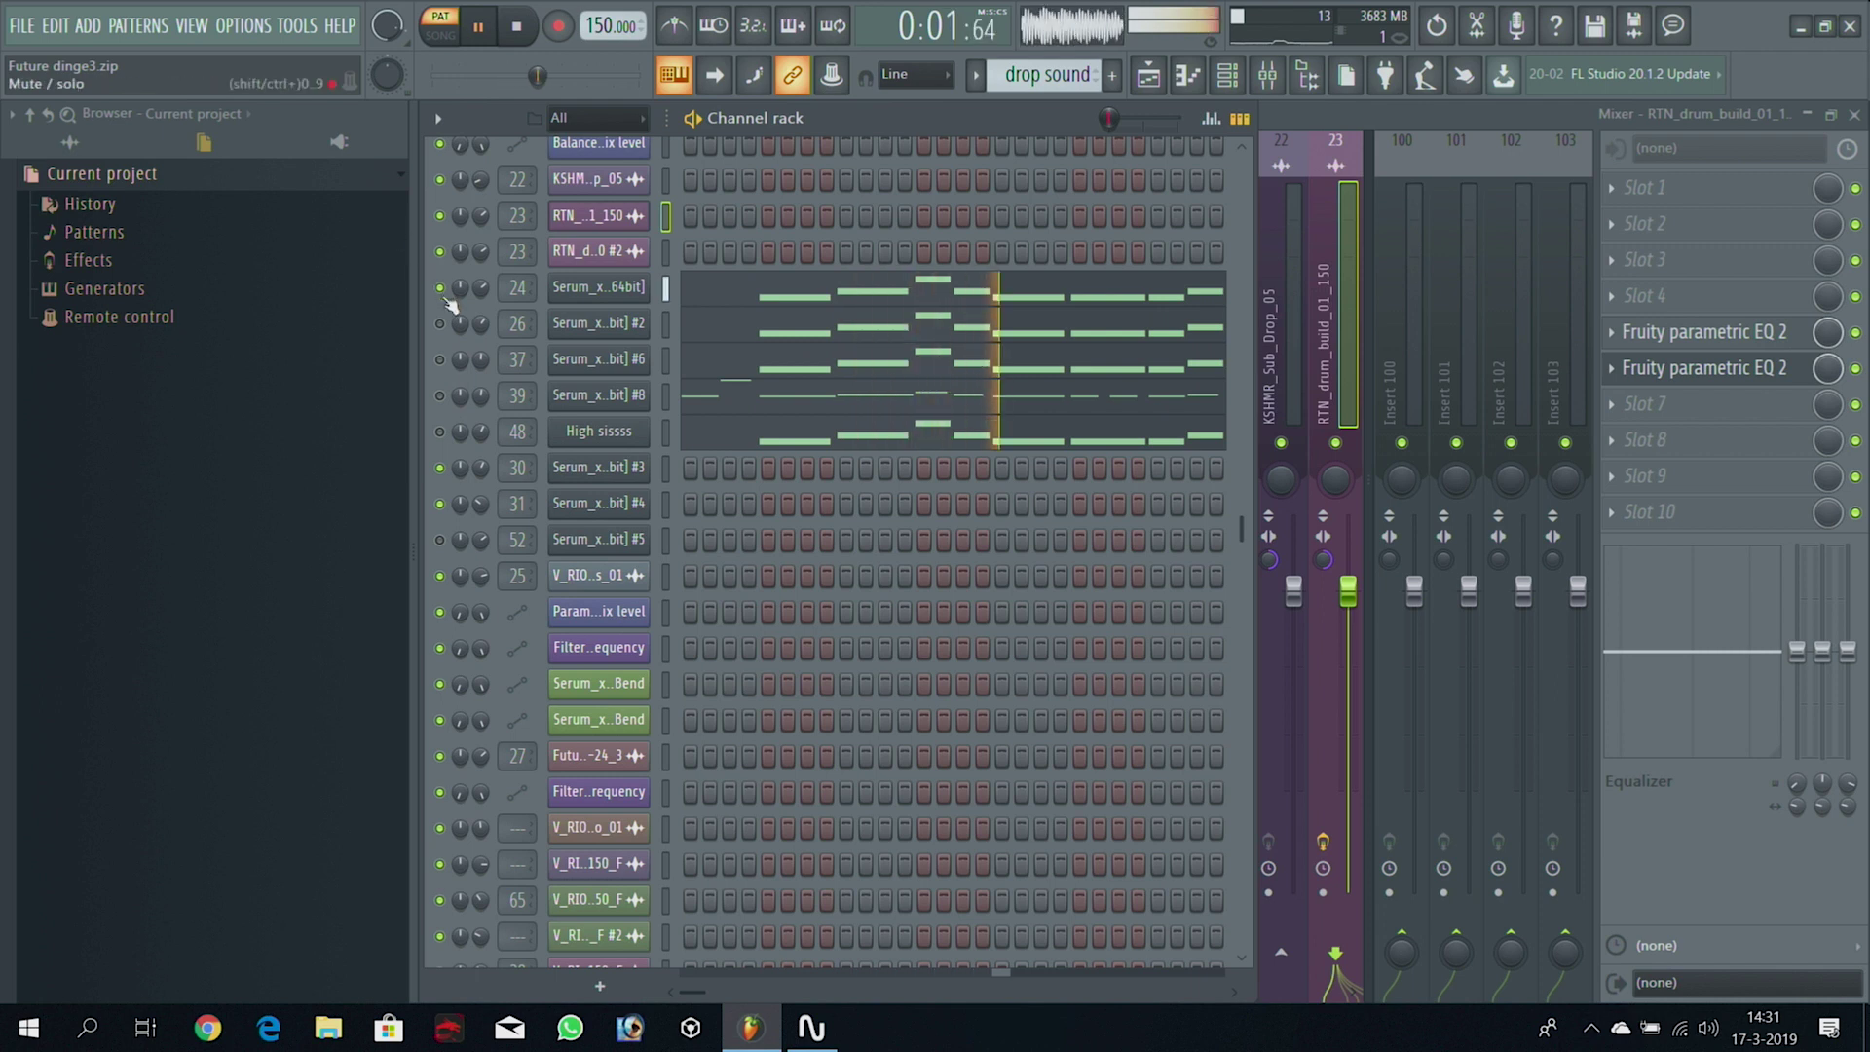
pyautogui.press('space')
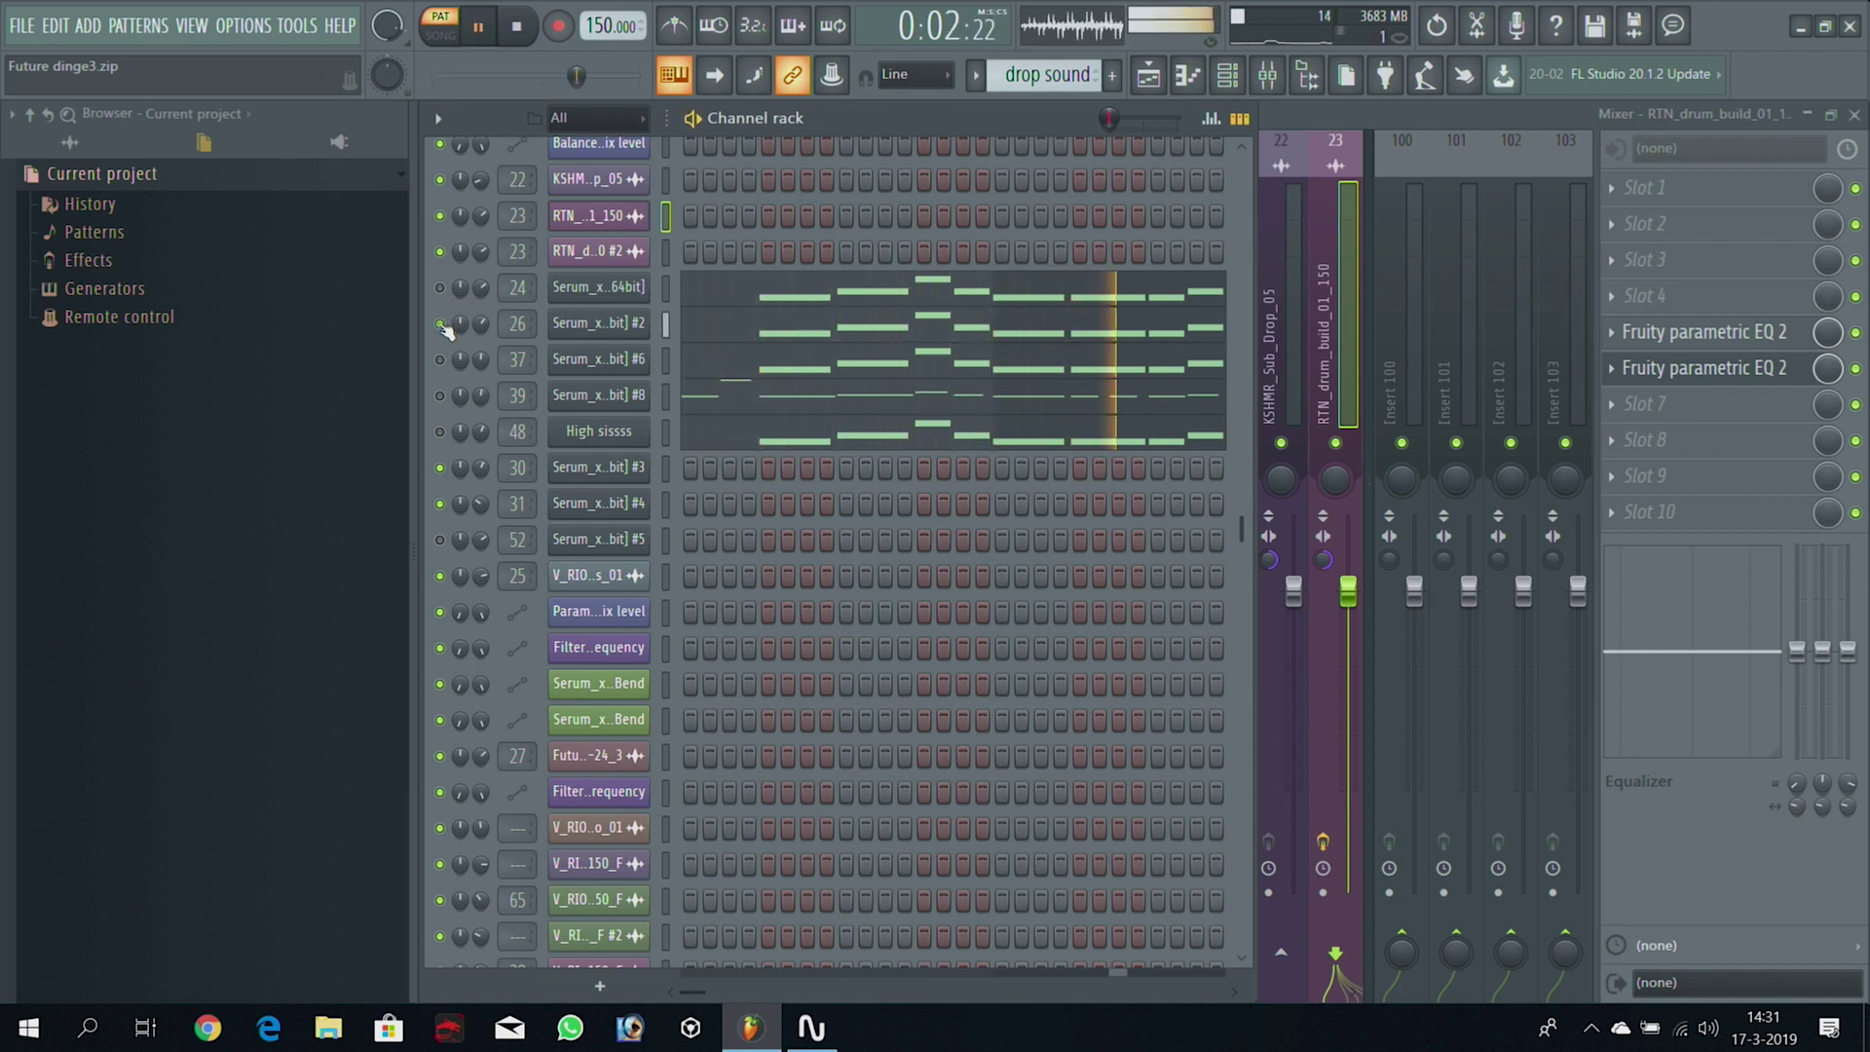
pyautogui.press('space')
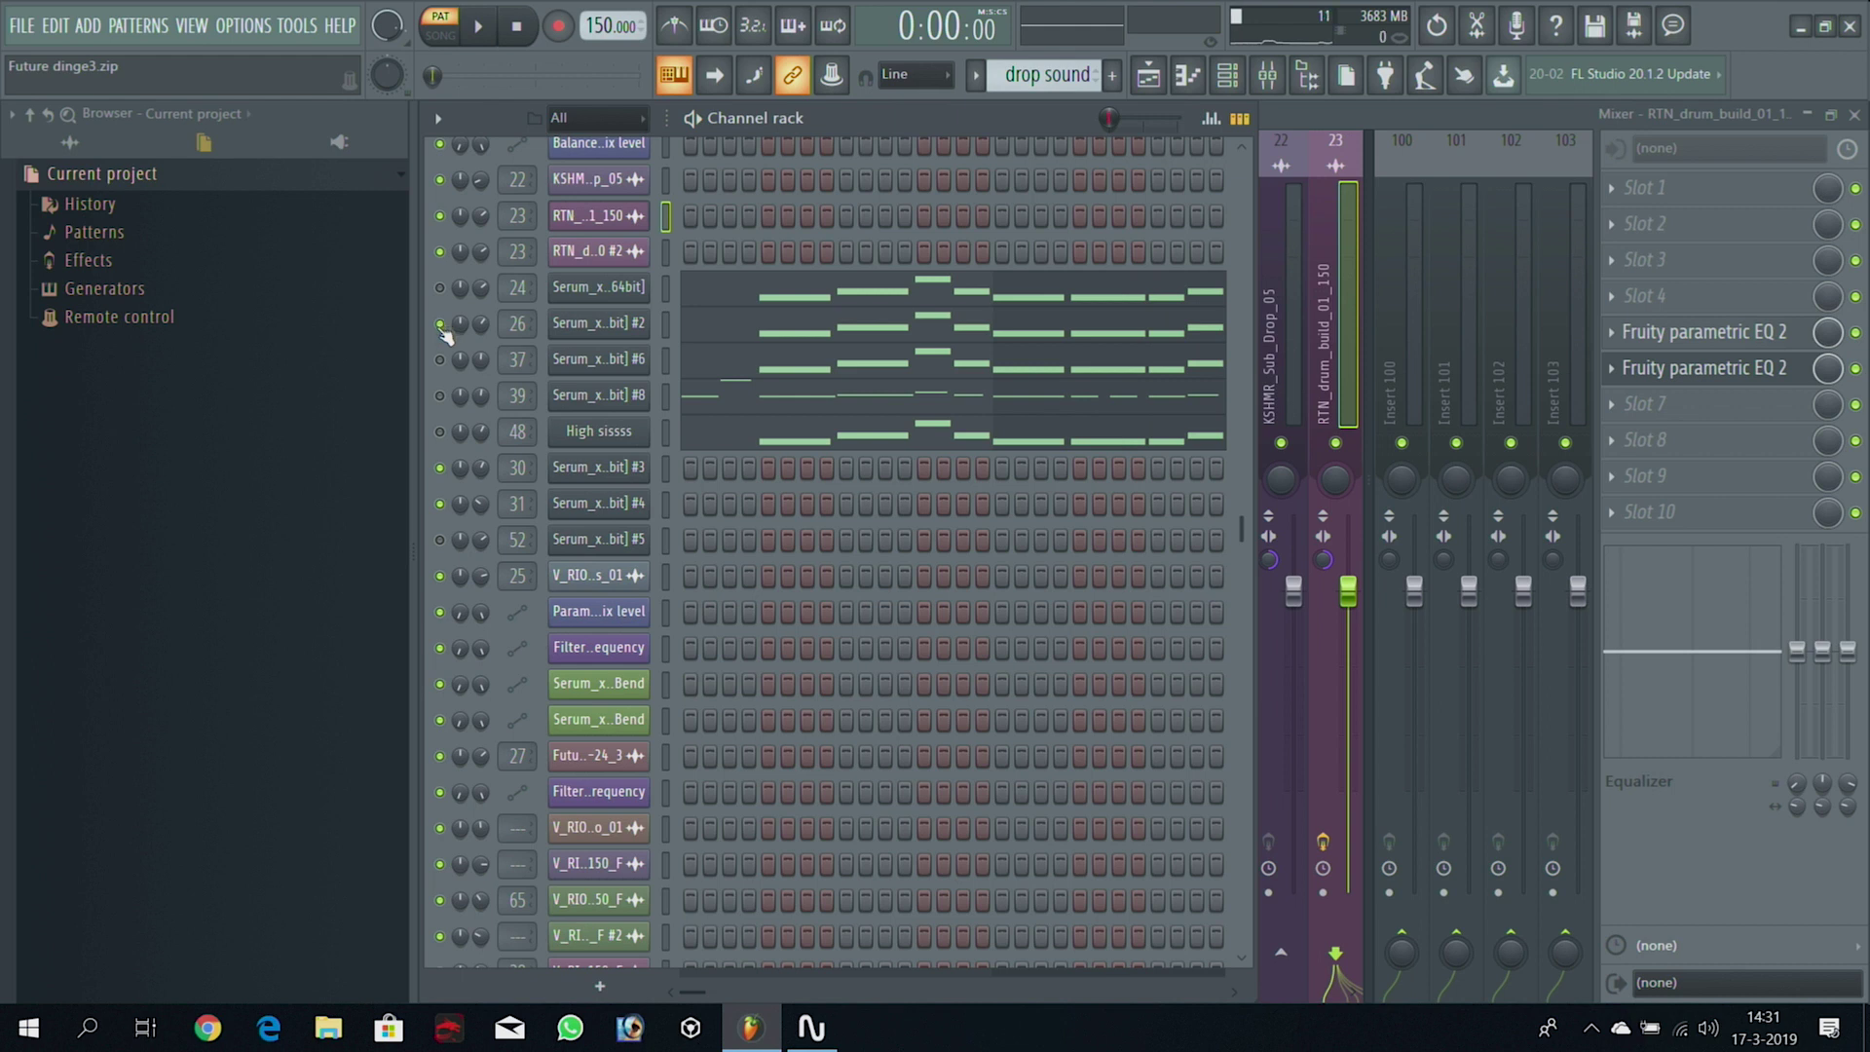
pyautogui.press('space')
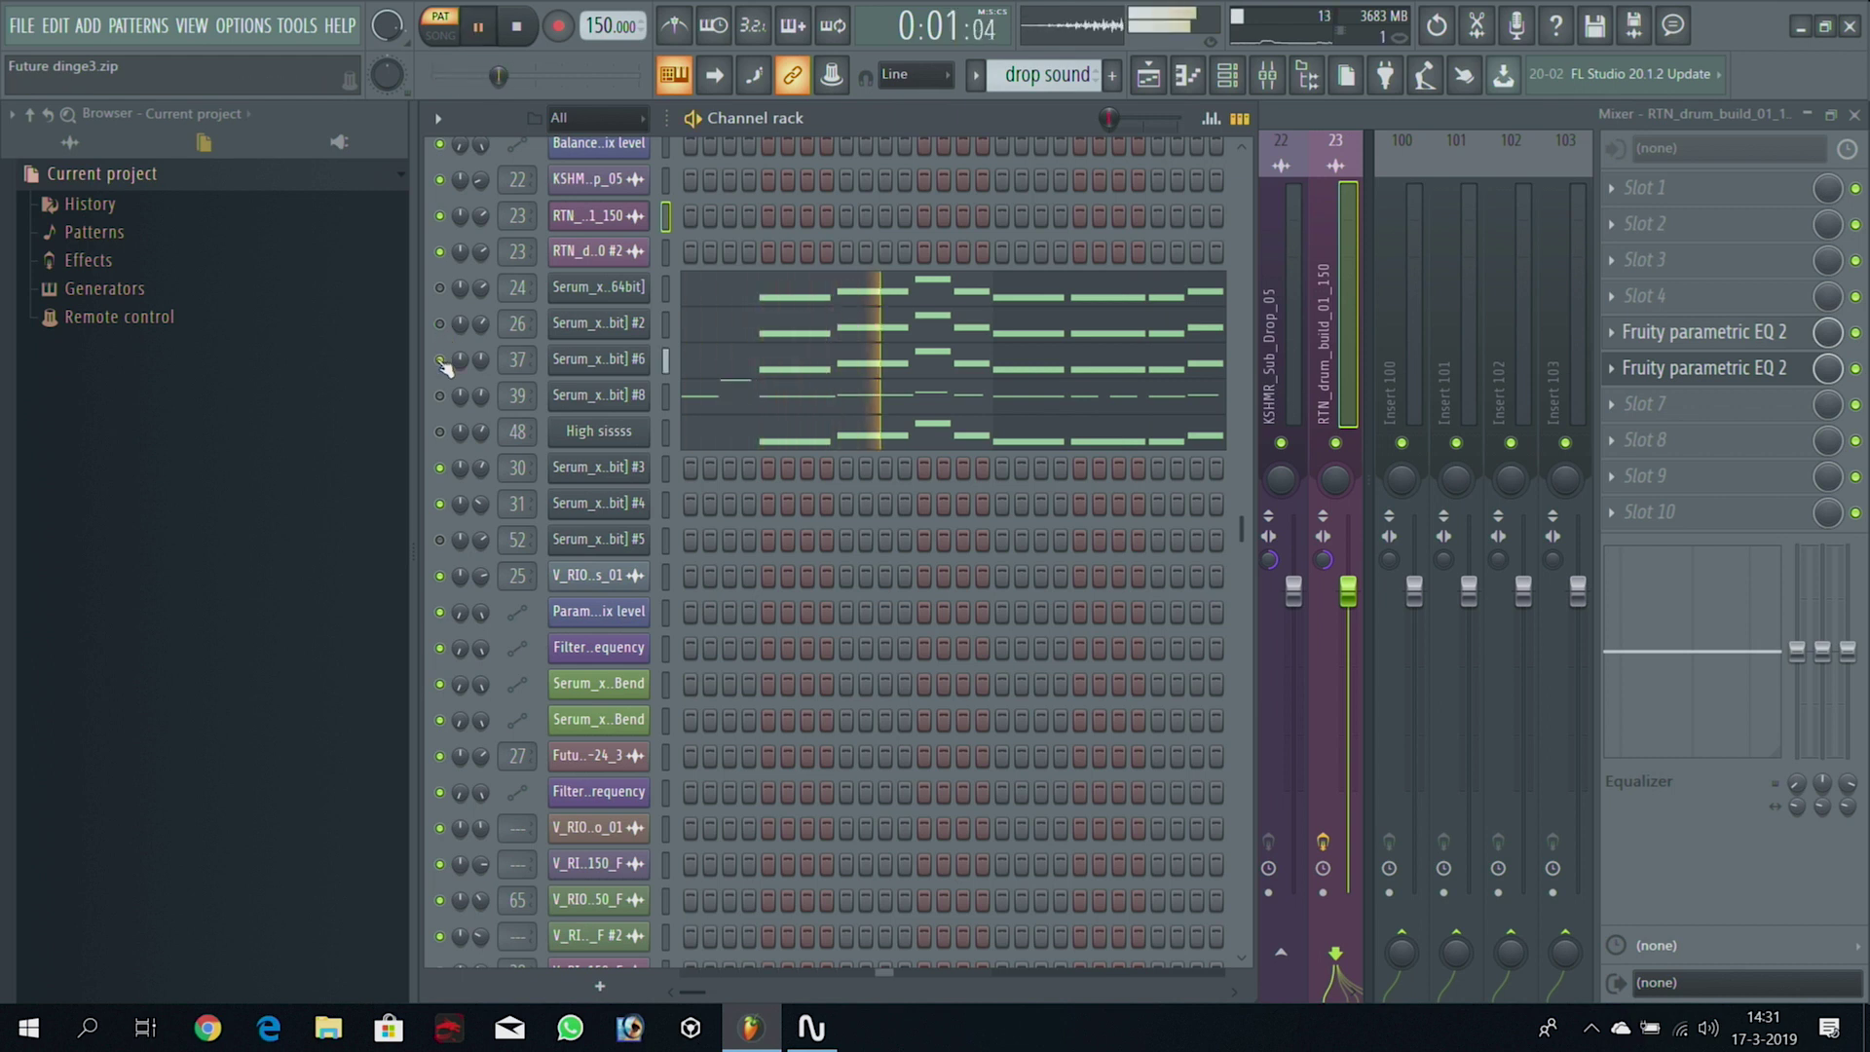
pyautogui.press('space')
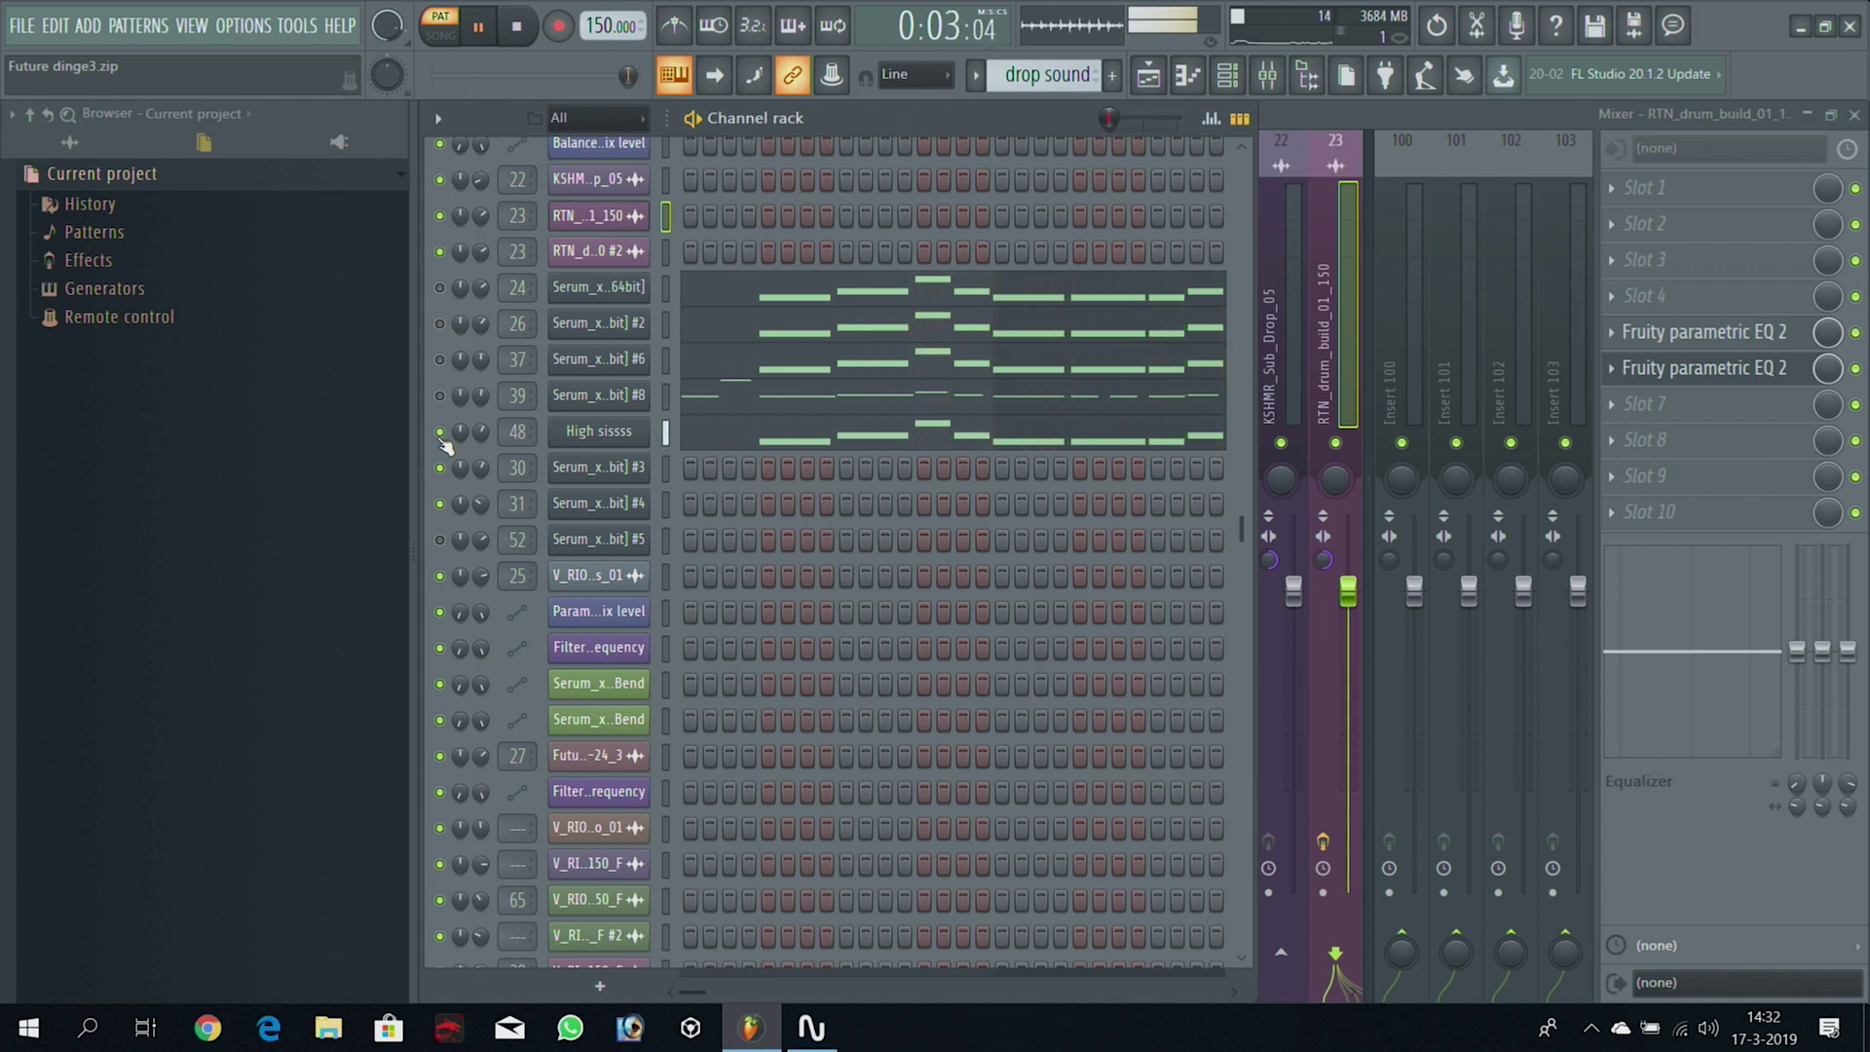
pyautogui.press('space')
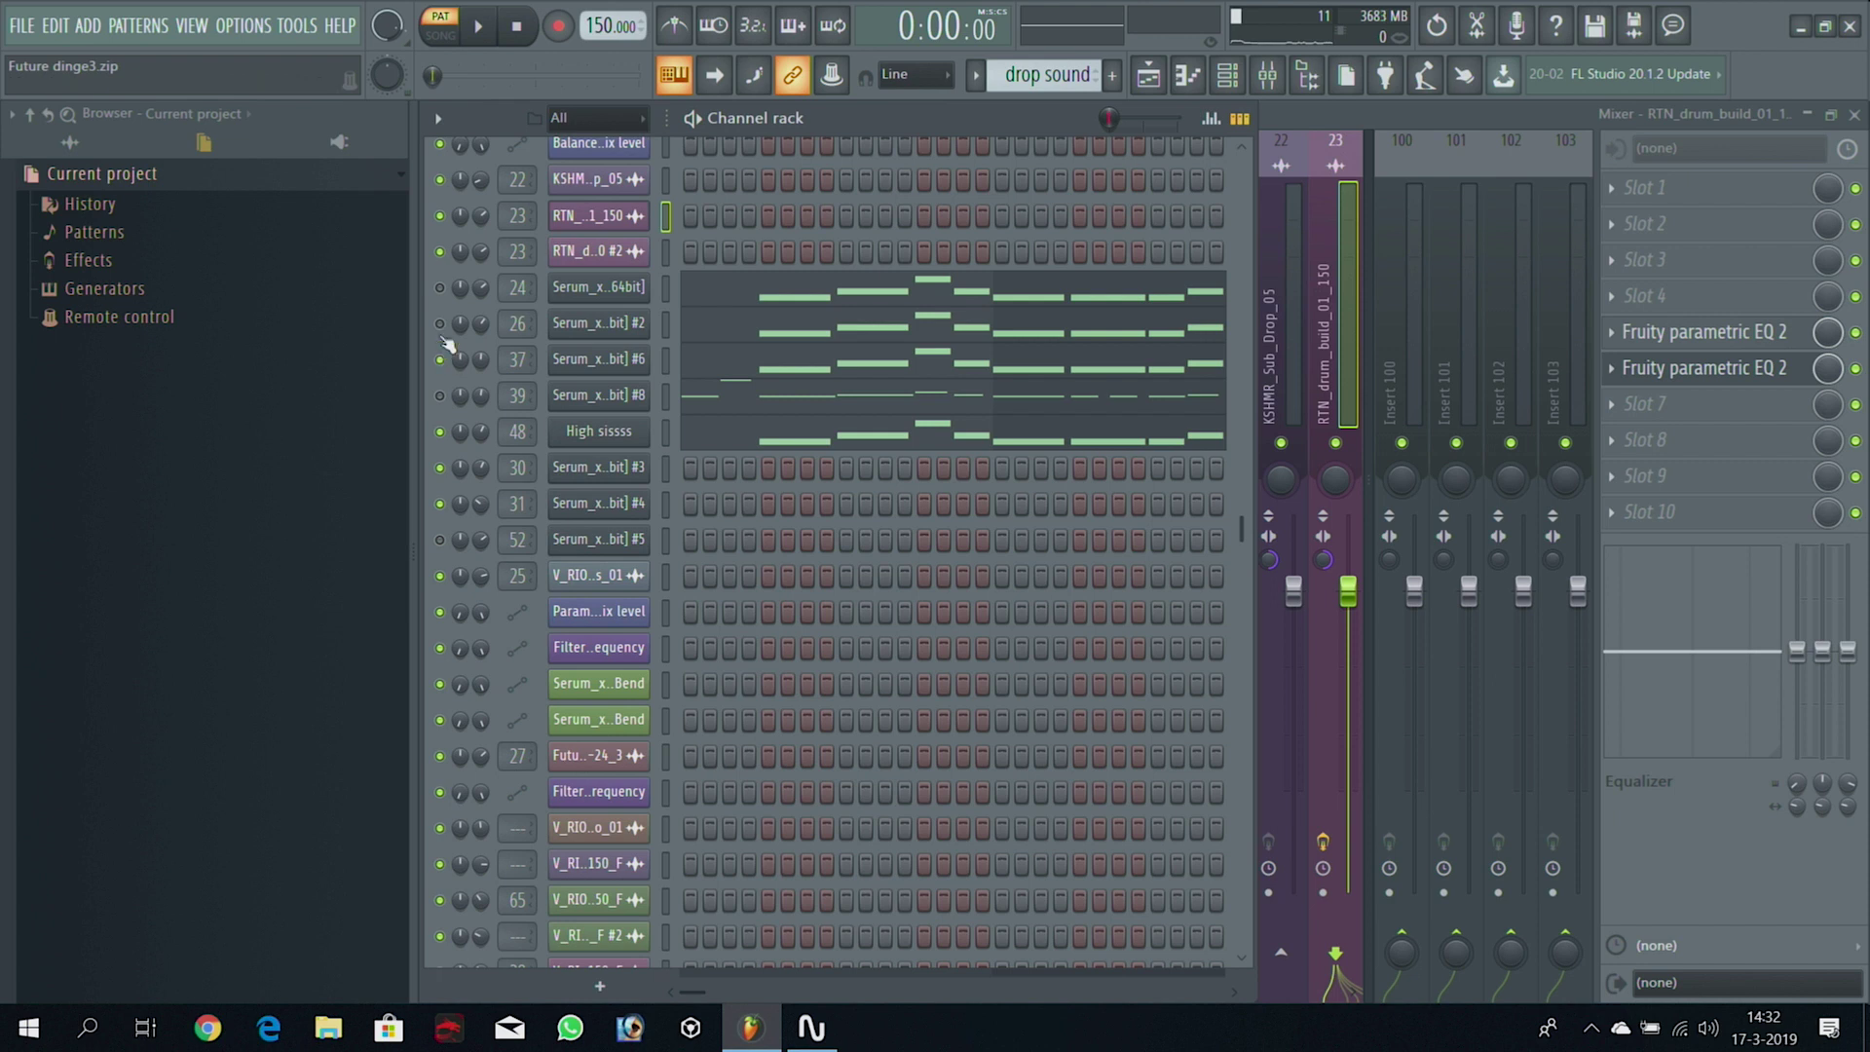
# Inspect the High sissss channel's Serum patch and both Fruity parametric EQ 2 effects on its mixer track
pyautogui.click(590, 432)
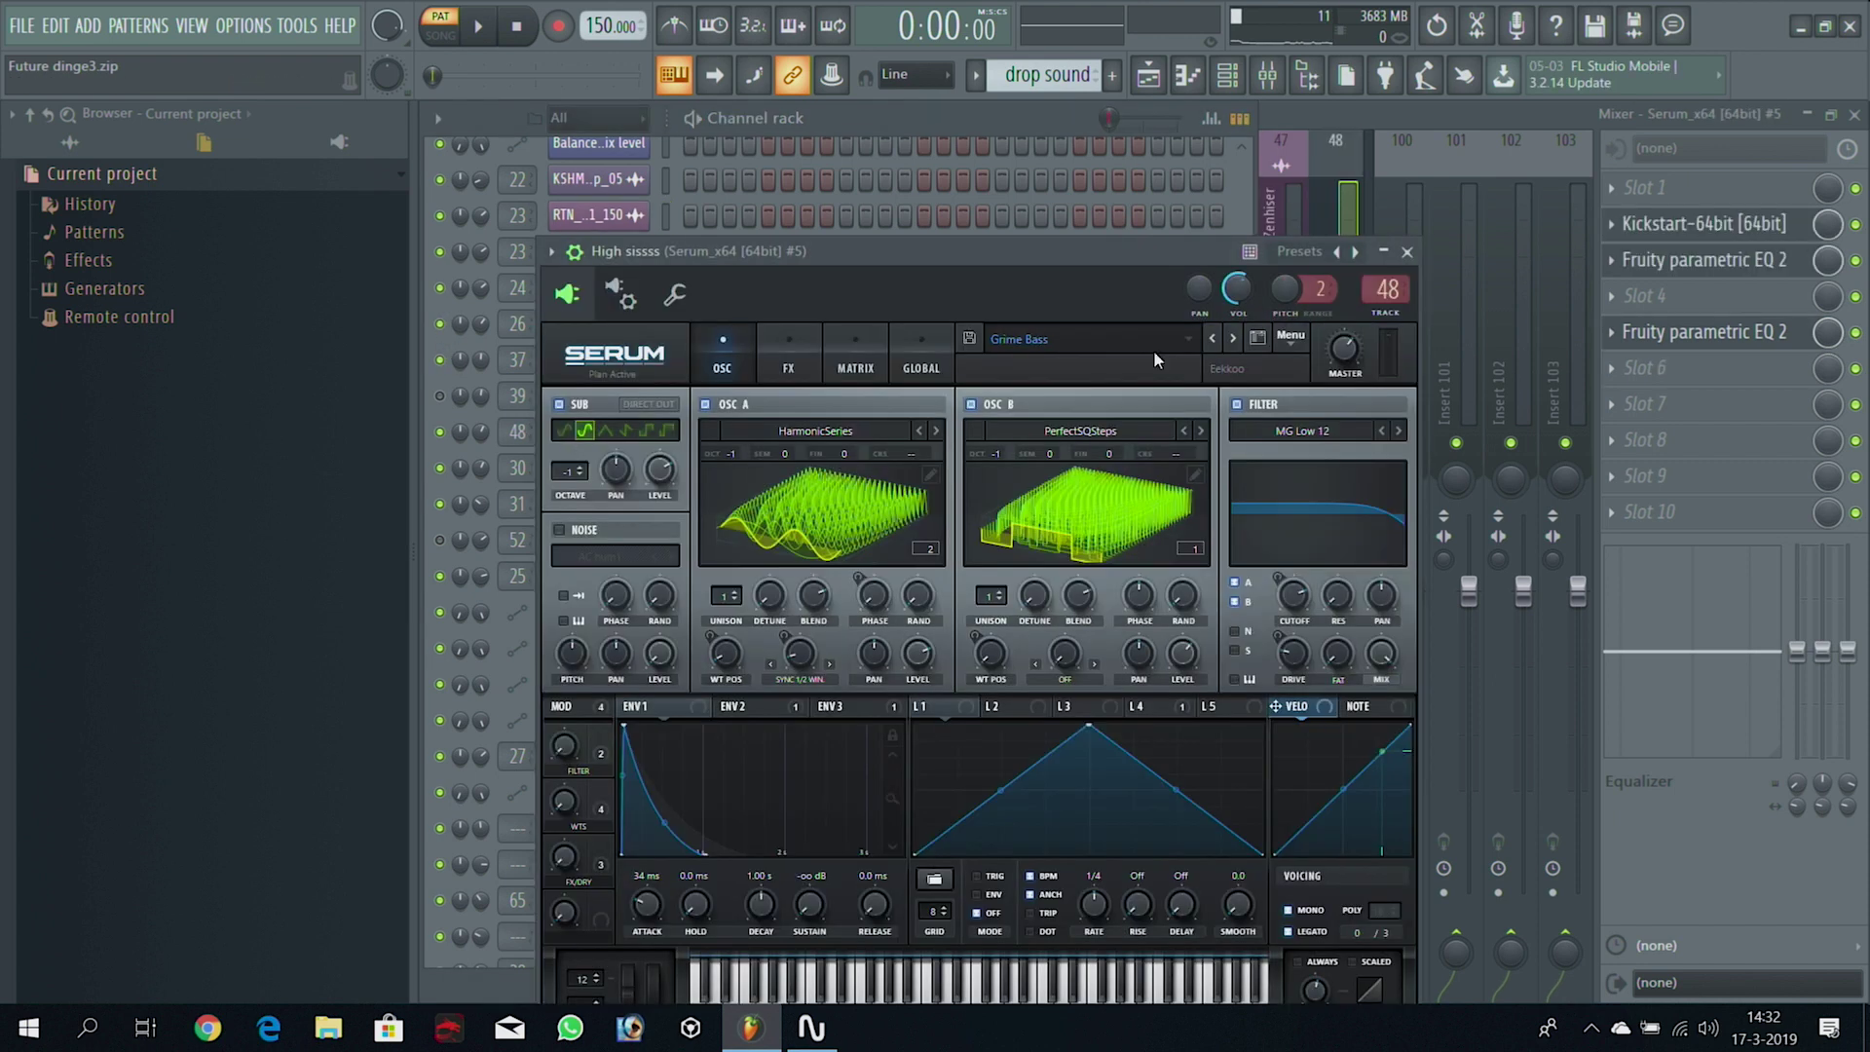
pyautogui.click(1750, 332)
pyautogui.click(1750, 334)
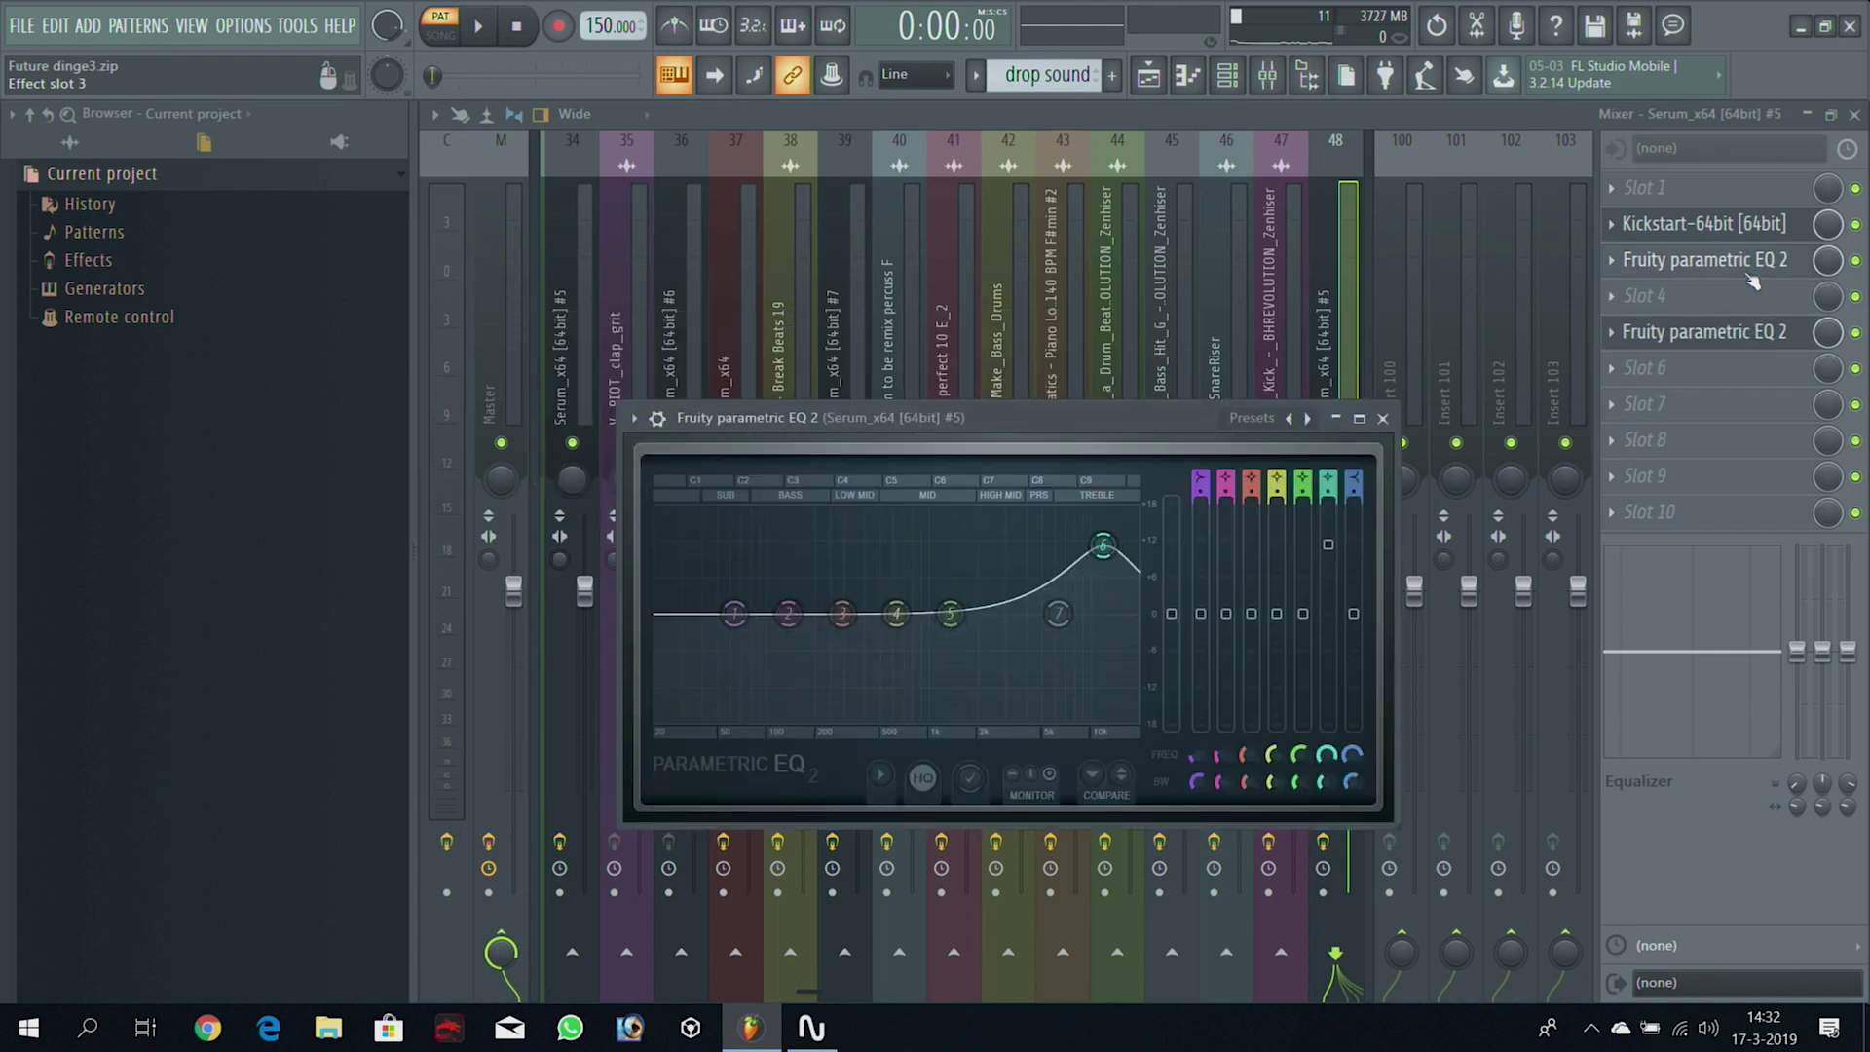
pyautogui.click(1750, 282)
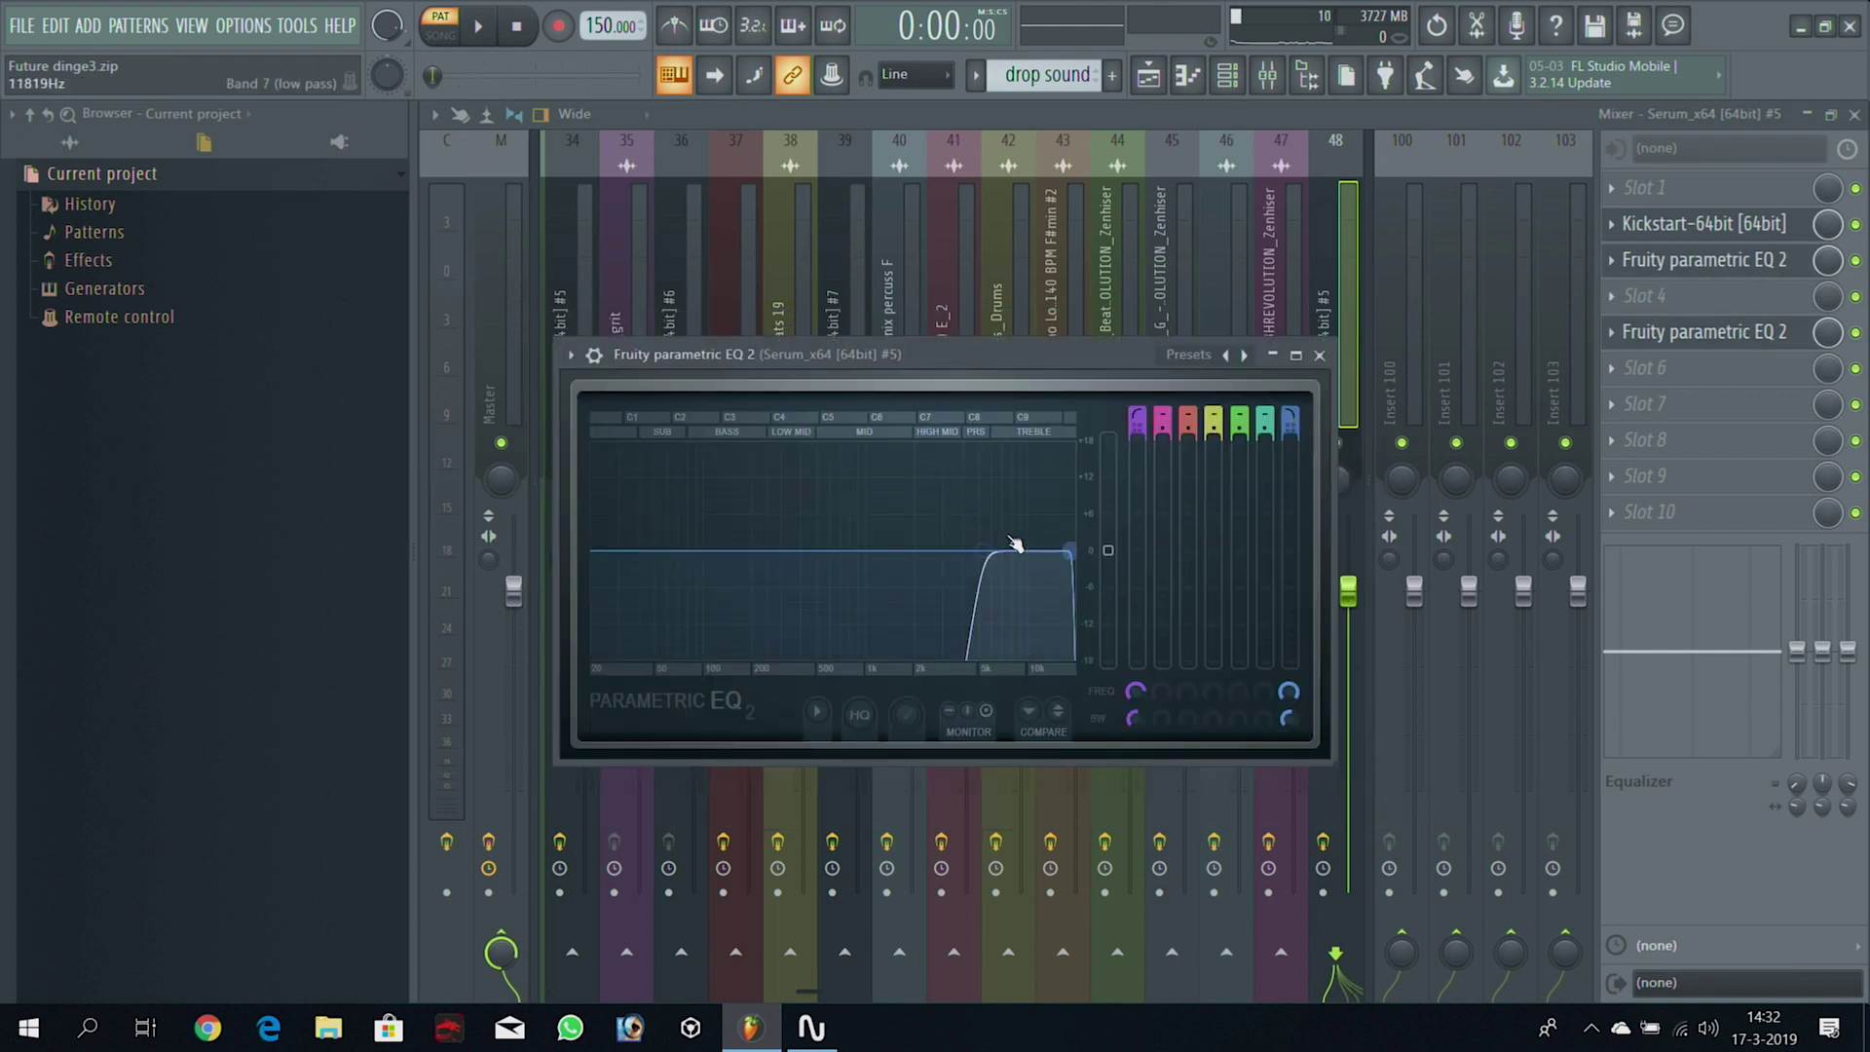
# Return to the channel rack, play the Serum layers on tracks 24, 26, 37 and 48 together, and stop playback
pyautogui.click(1227, 77)
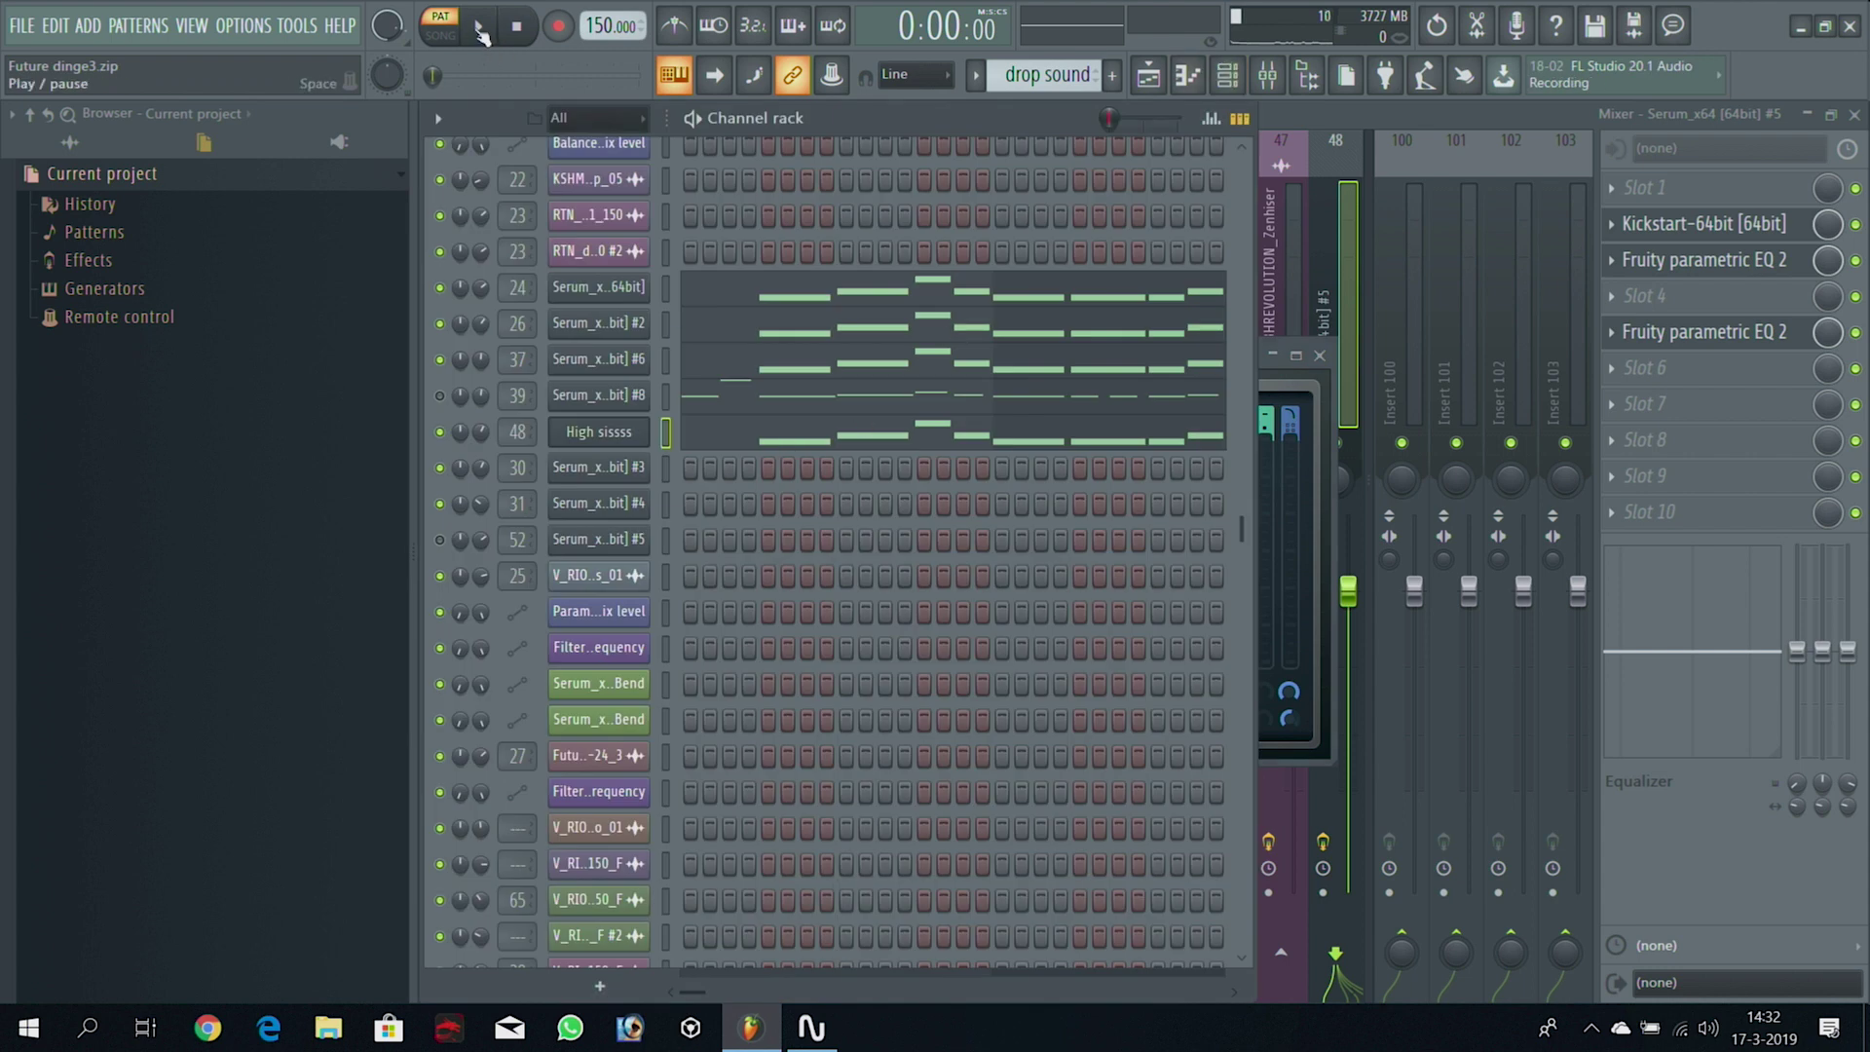
pyautogui.click(478, 30)
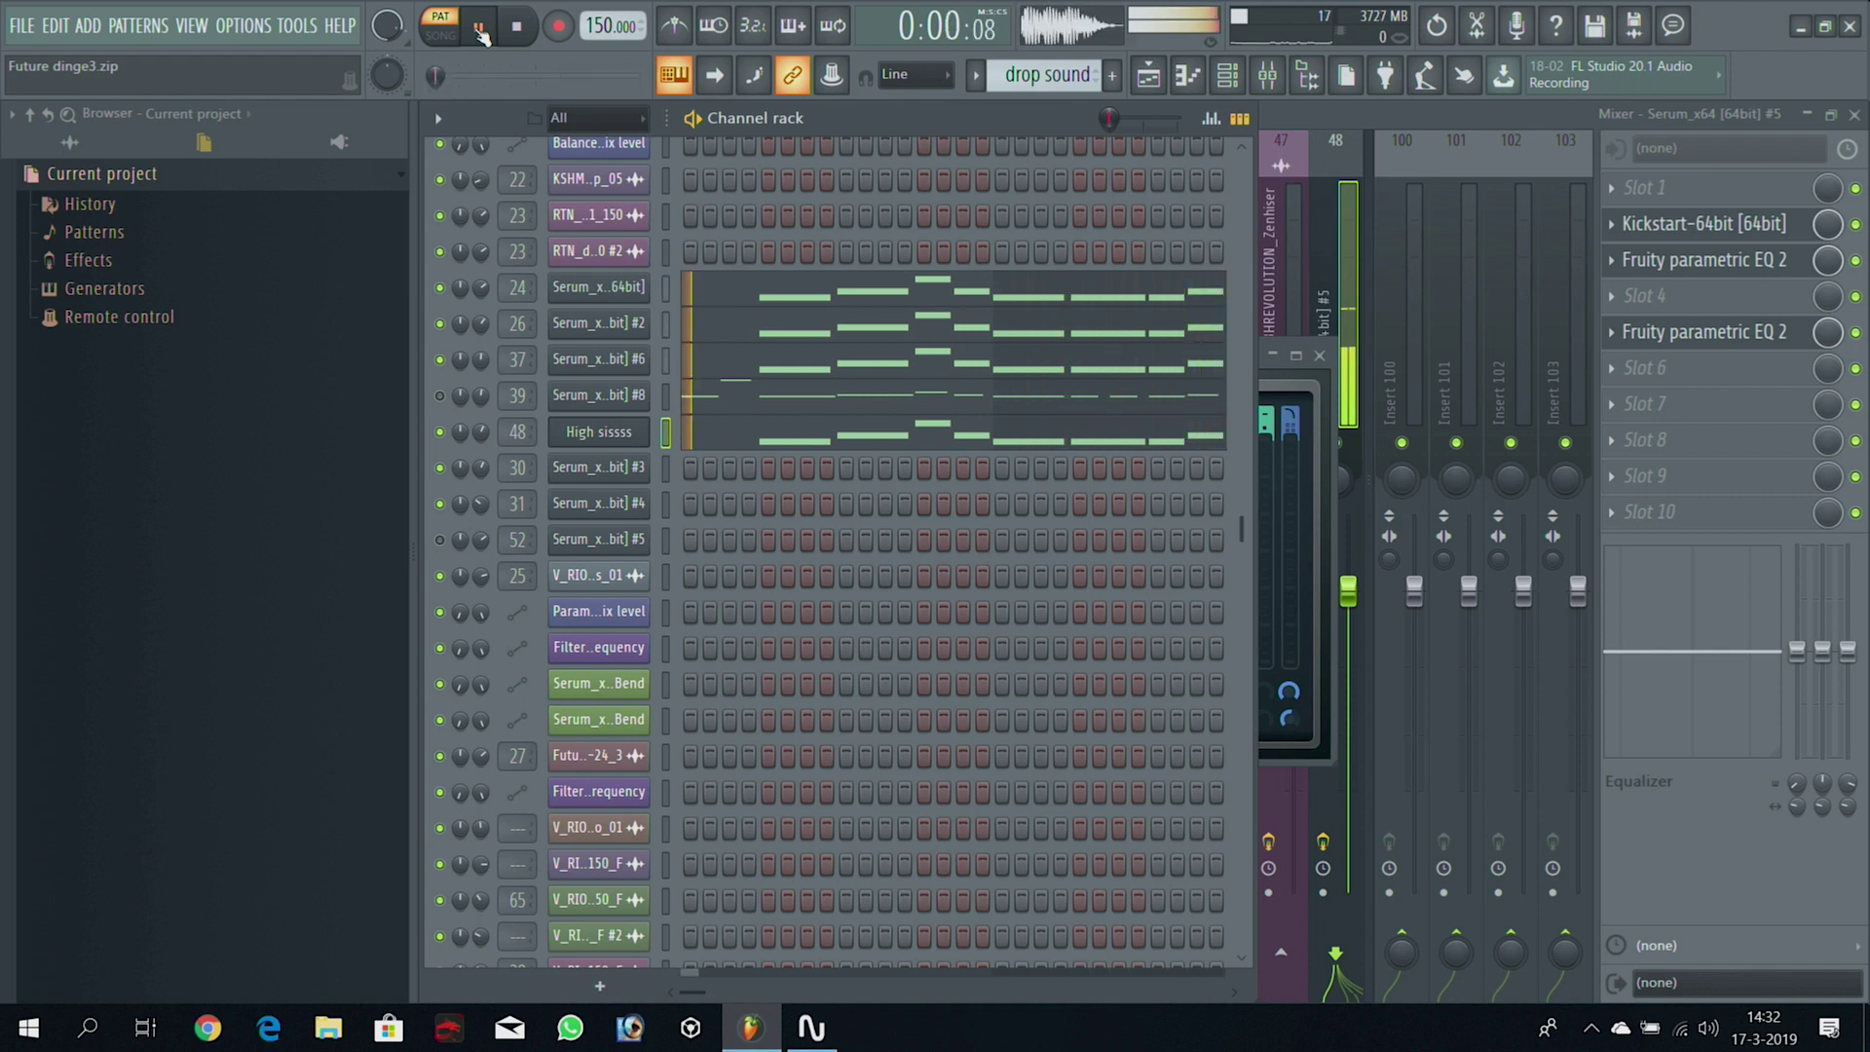
pyautogui.click(479, 29)
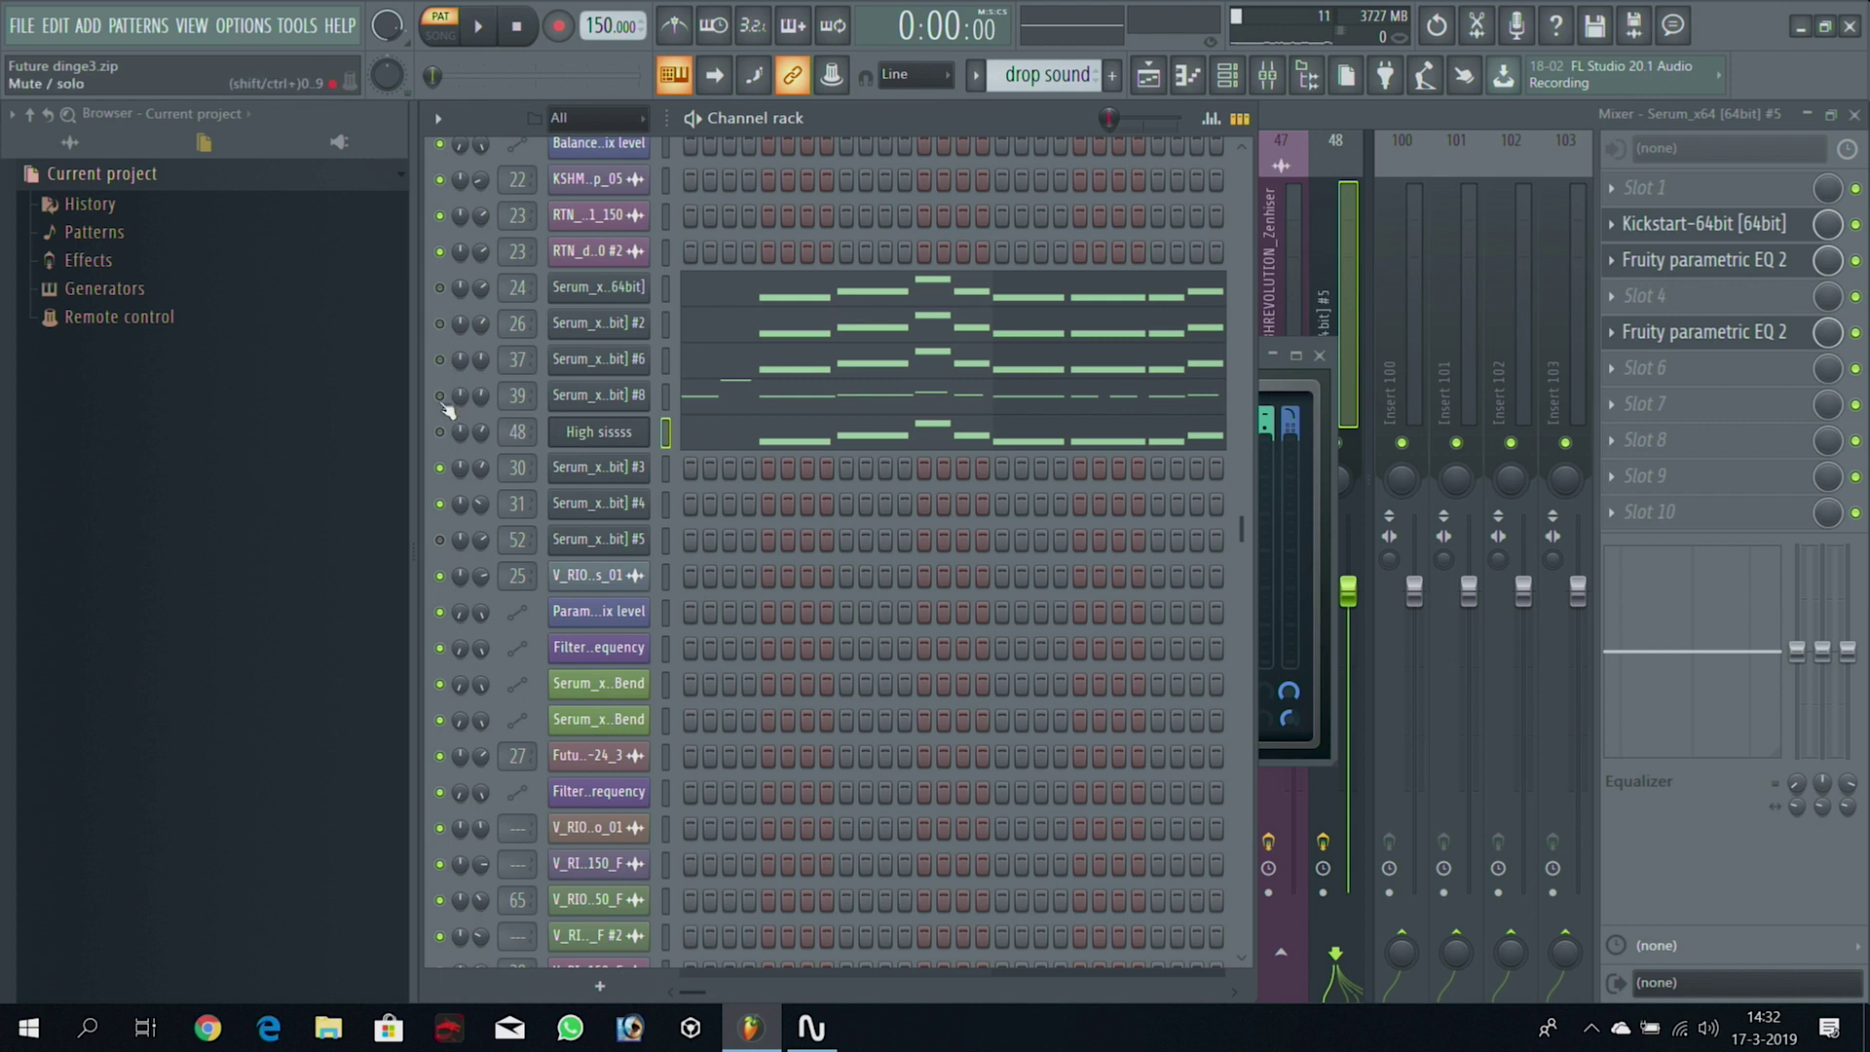
# Open the Serum #8 channel's synth, bring its whole window into view to show the Sick bass 1 preset, and close it
pyautogui.click(584, 403)
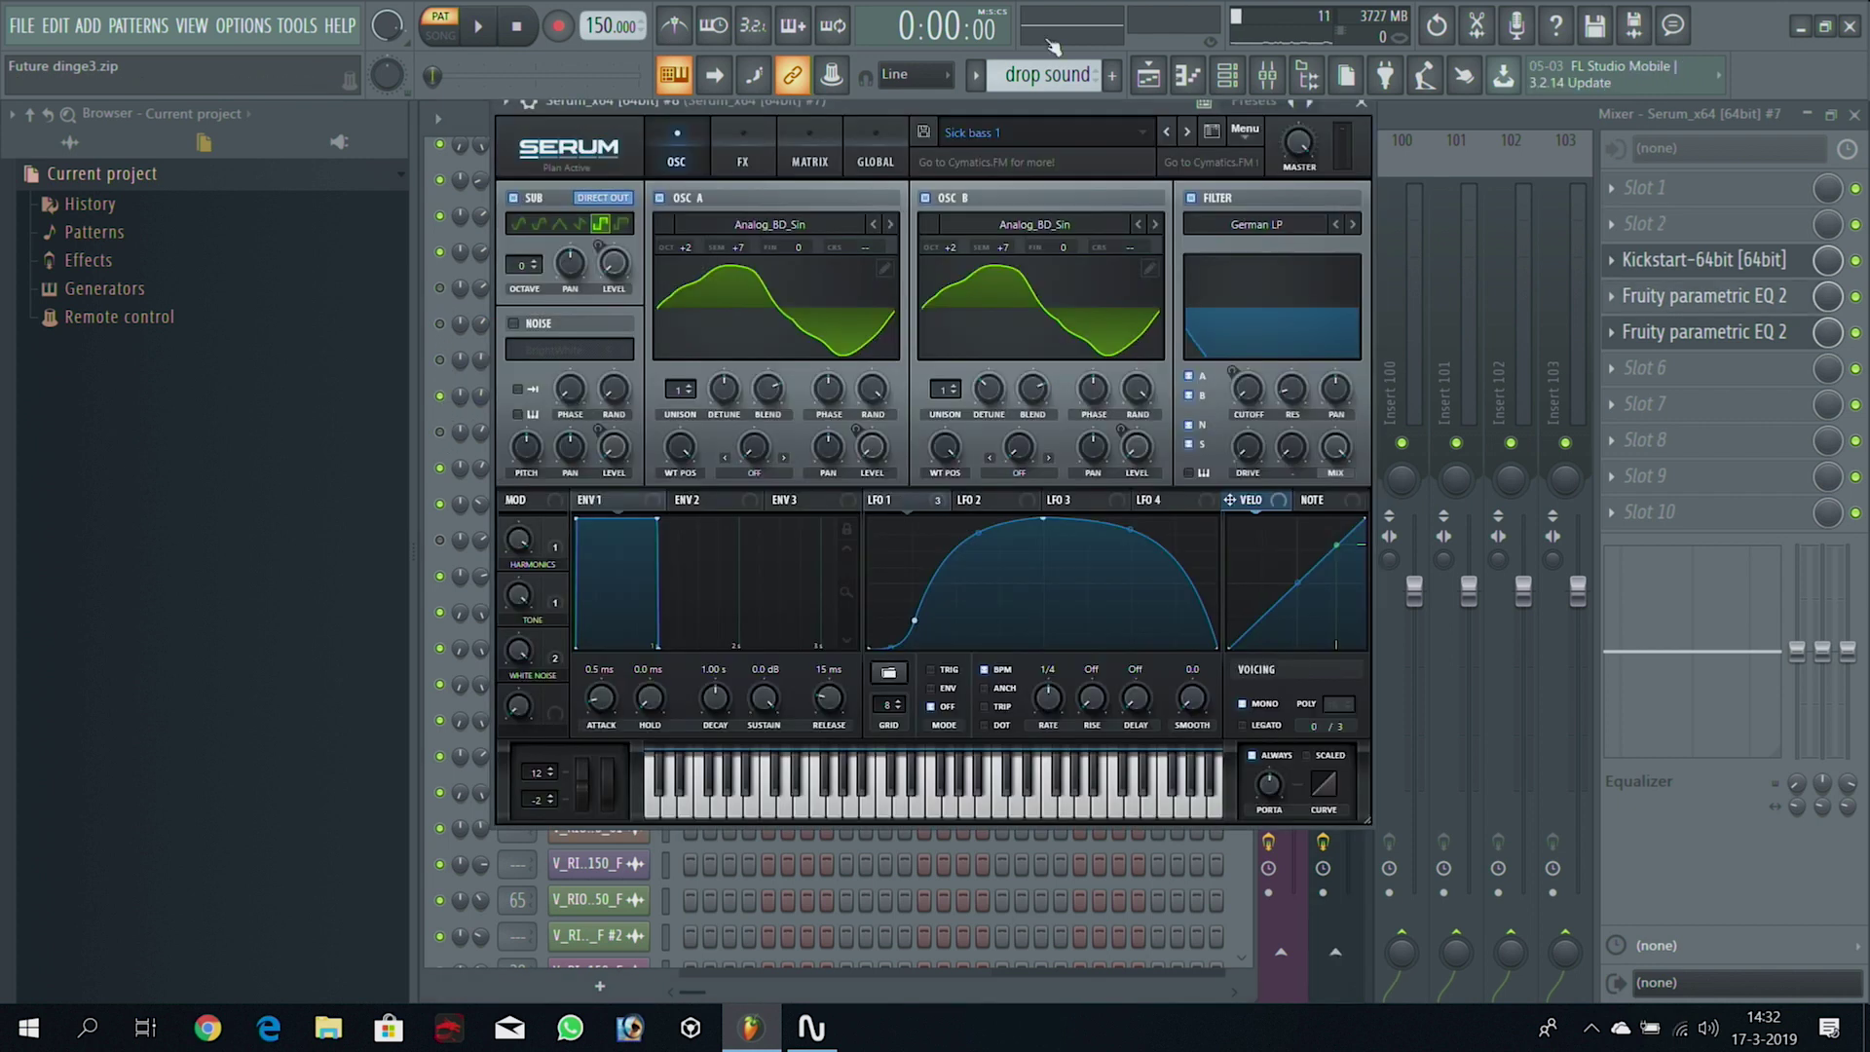
pyautogui.moveTo(1020, 107); pyautogui.dragTo(1001, 212)
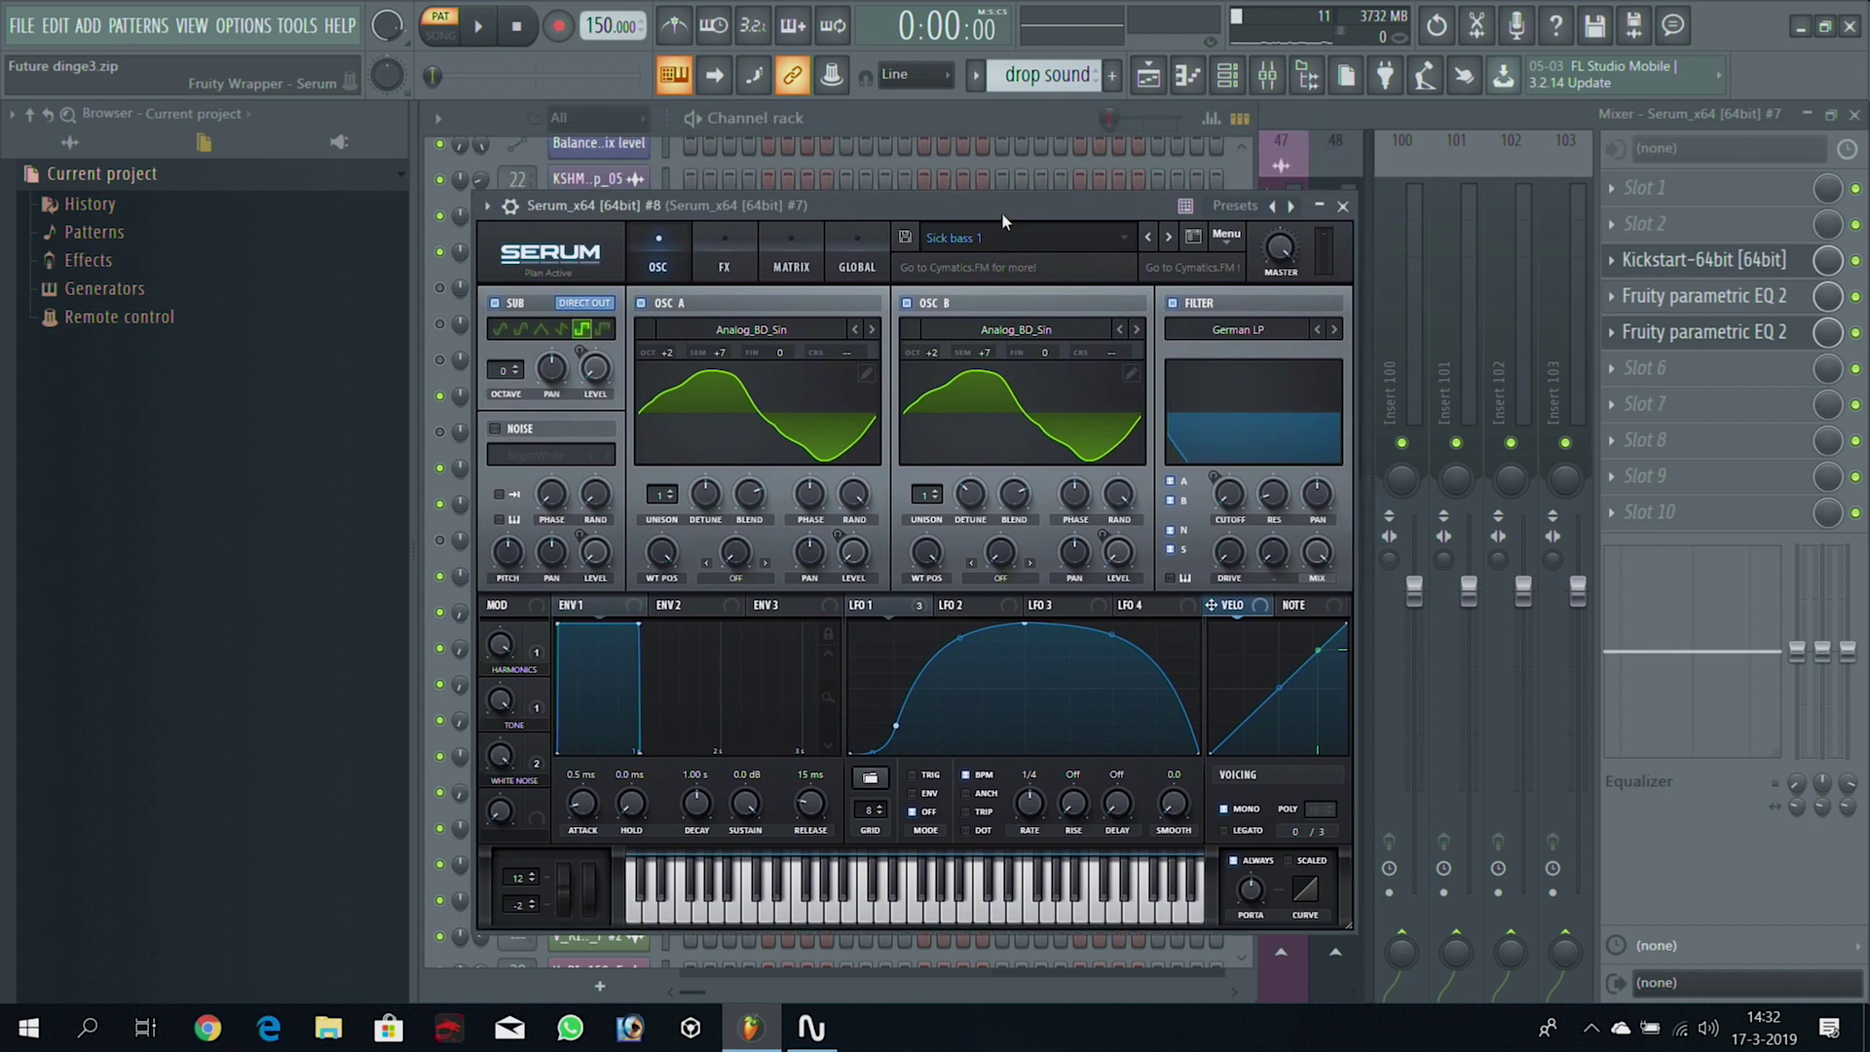
pyautogui.click(968, 127)
# Open the Serum #8 notes in the piano roll, play the bass line, stop it, and point out its long notes by selecting them
pyautogui.click(739, 419)
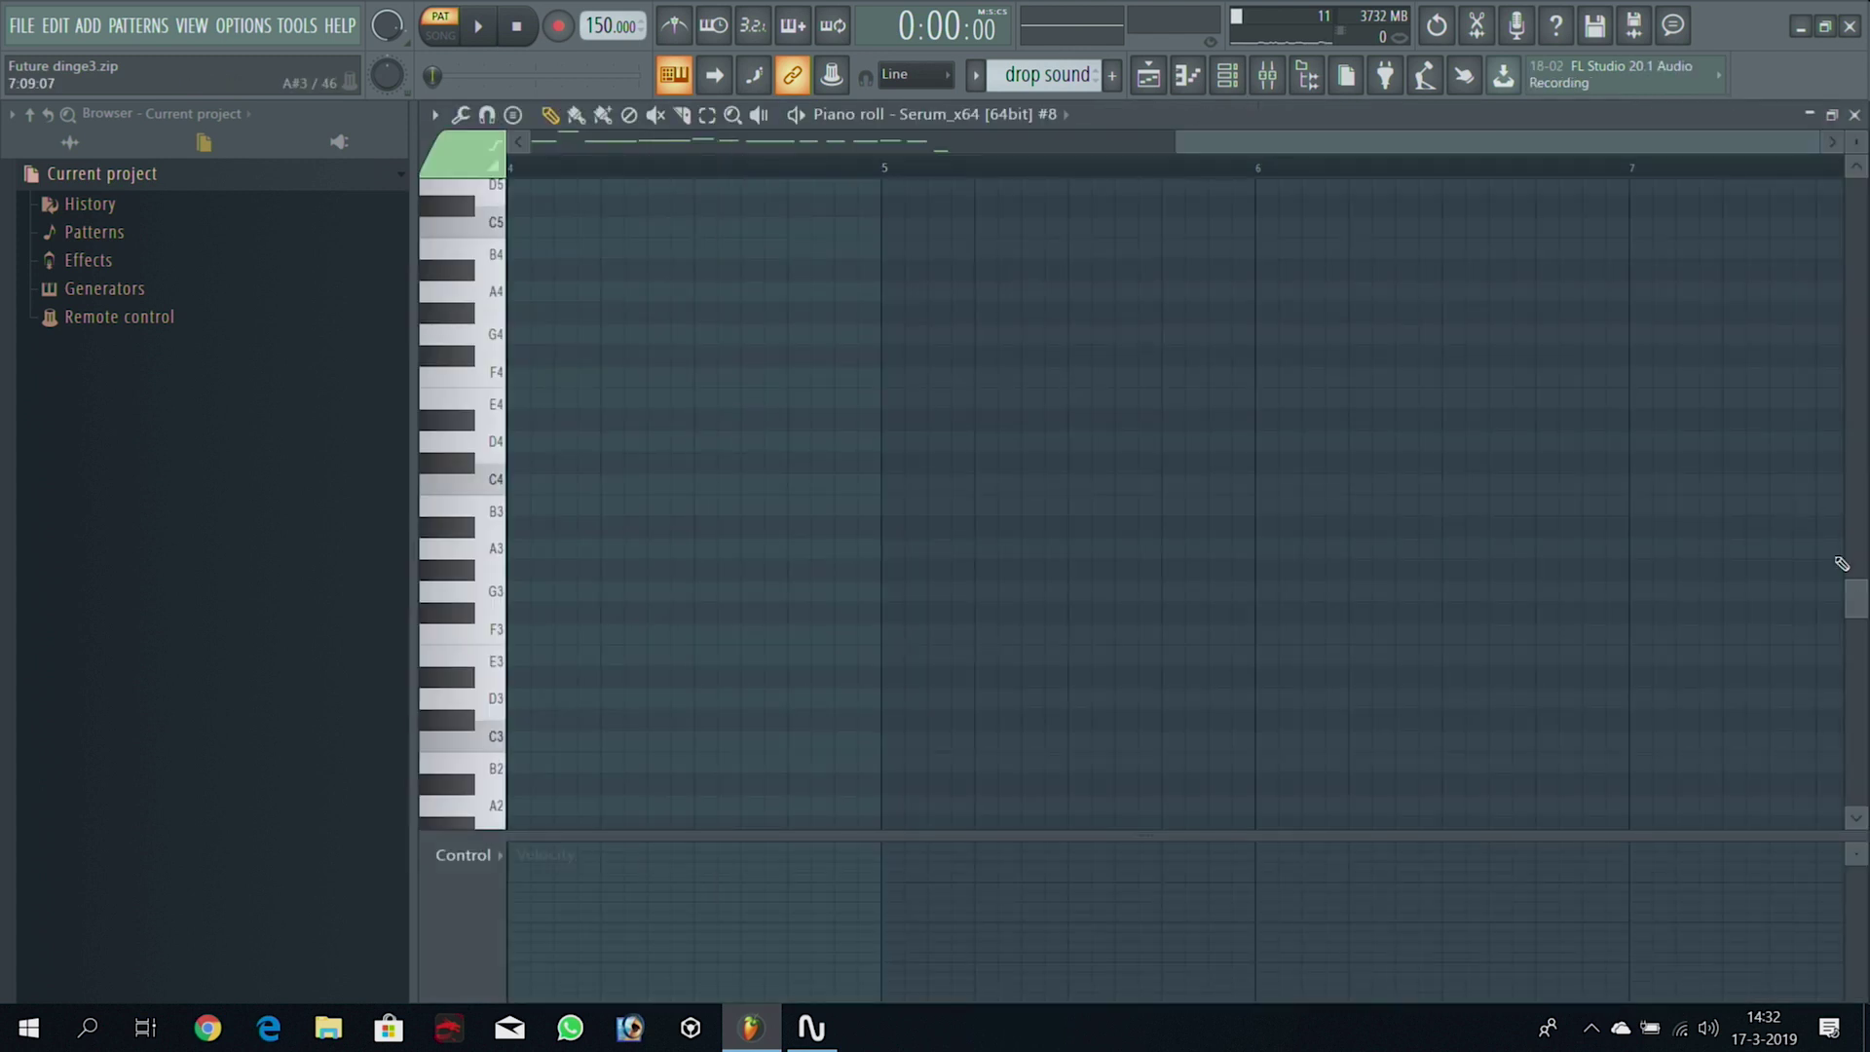
pyautogui.moveTo(1853, 601); pyautogui.dragTo(1831, 551)
pyautogui.moveTo(1451, 143); pyautogui.dragTo(770, 146)
pyautogui.moveTo(1853, 543); pyautogui.dragTo(1854, 711)
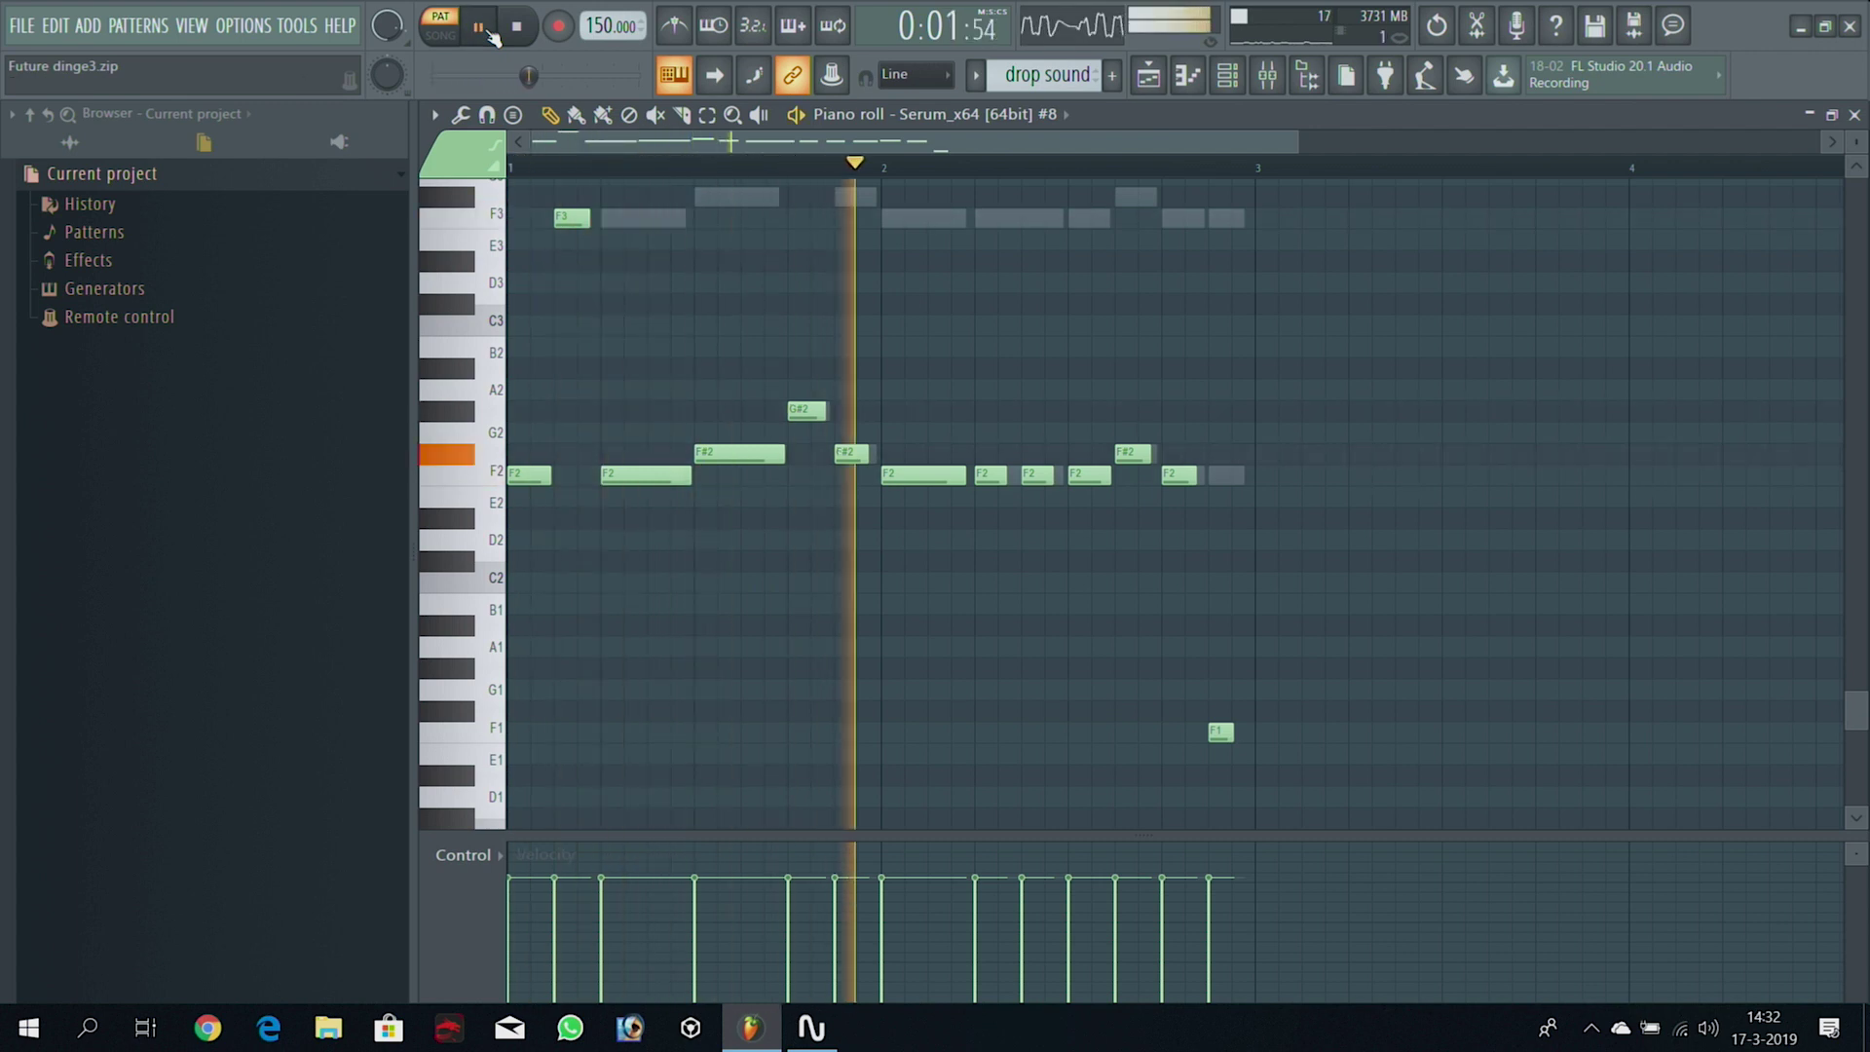
pyautogui.press('space')
pyautogui.moveTo(659, 428); pyautogui.dragTo(725, 534)
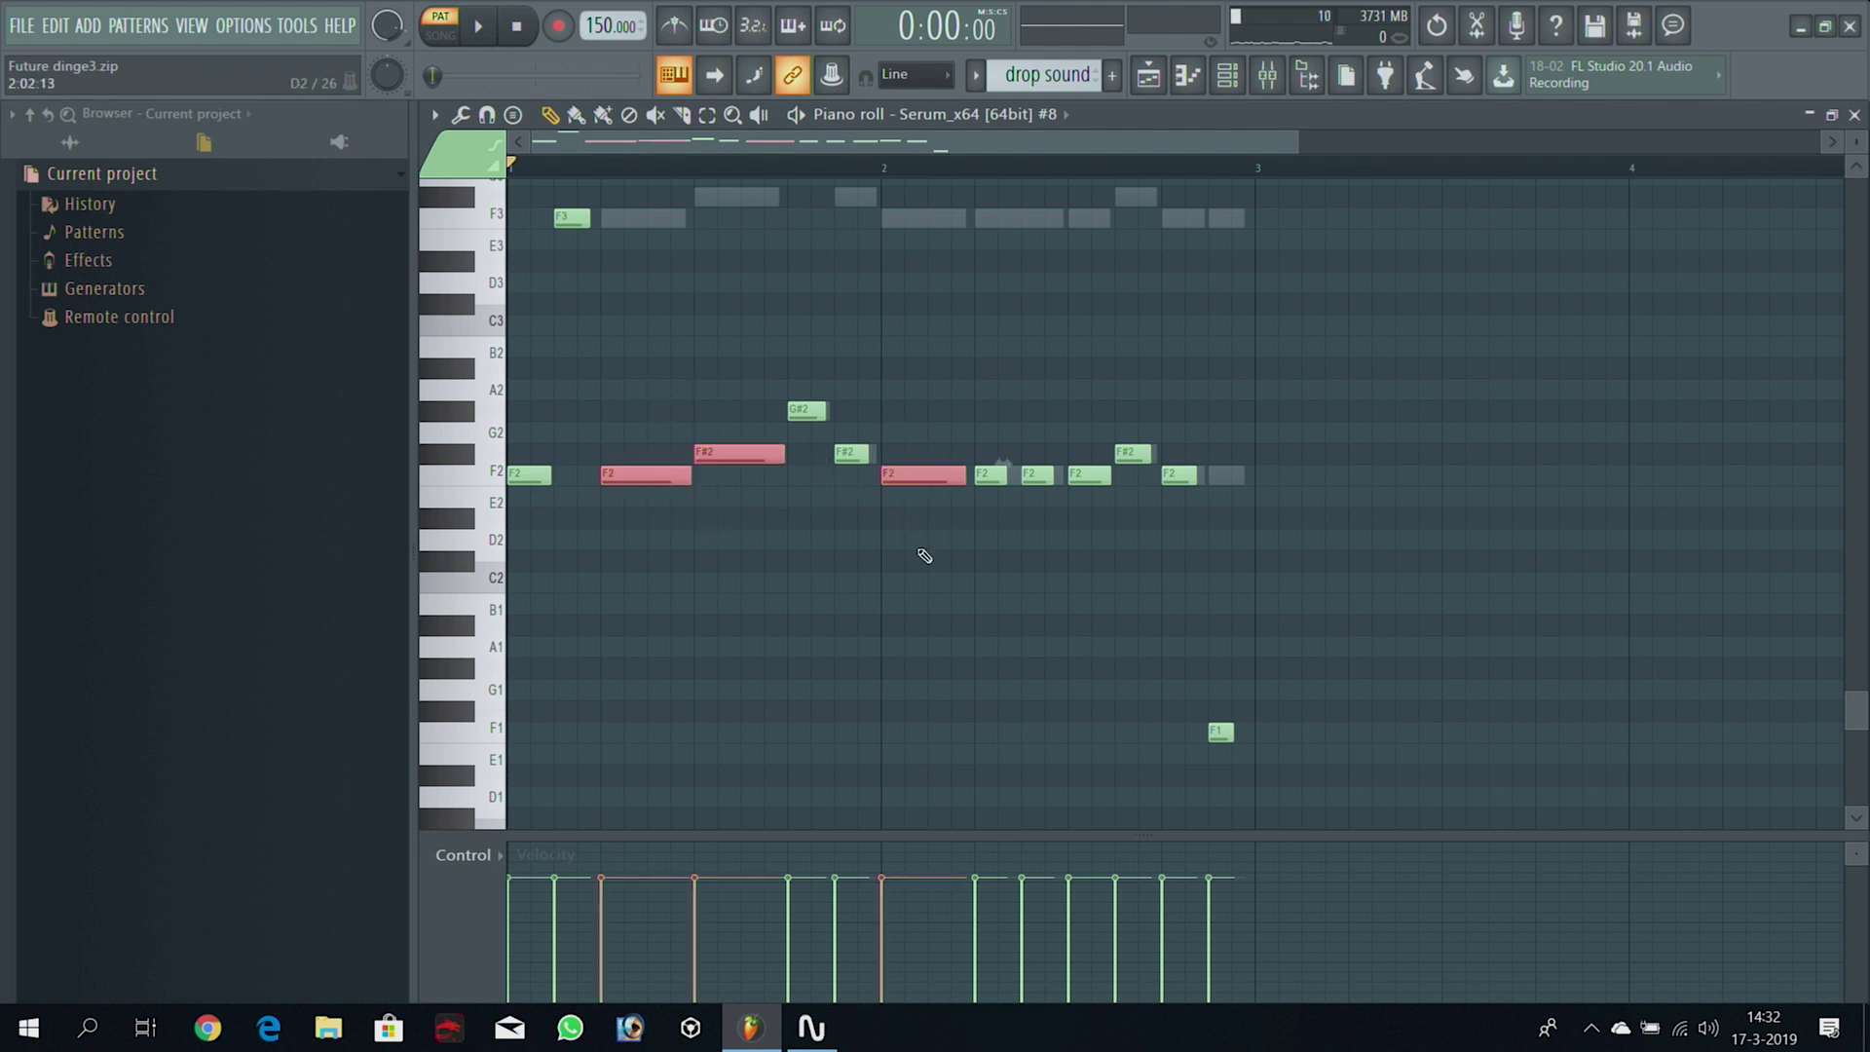
pyautogui.click(924, 556)
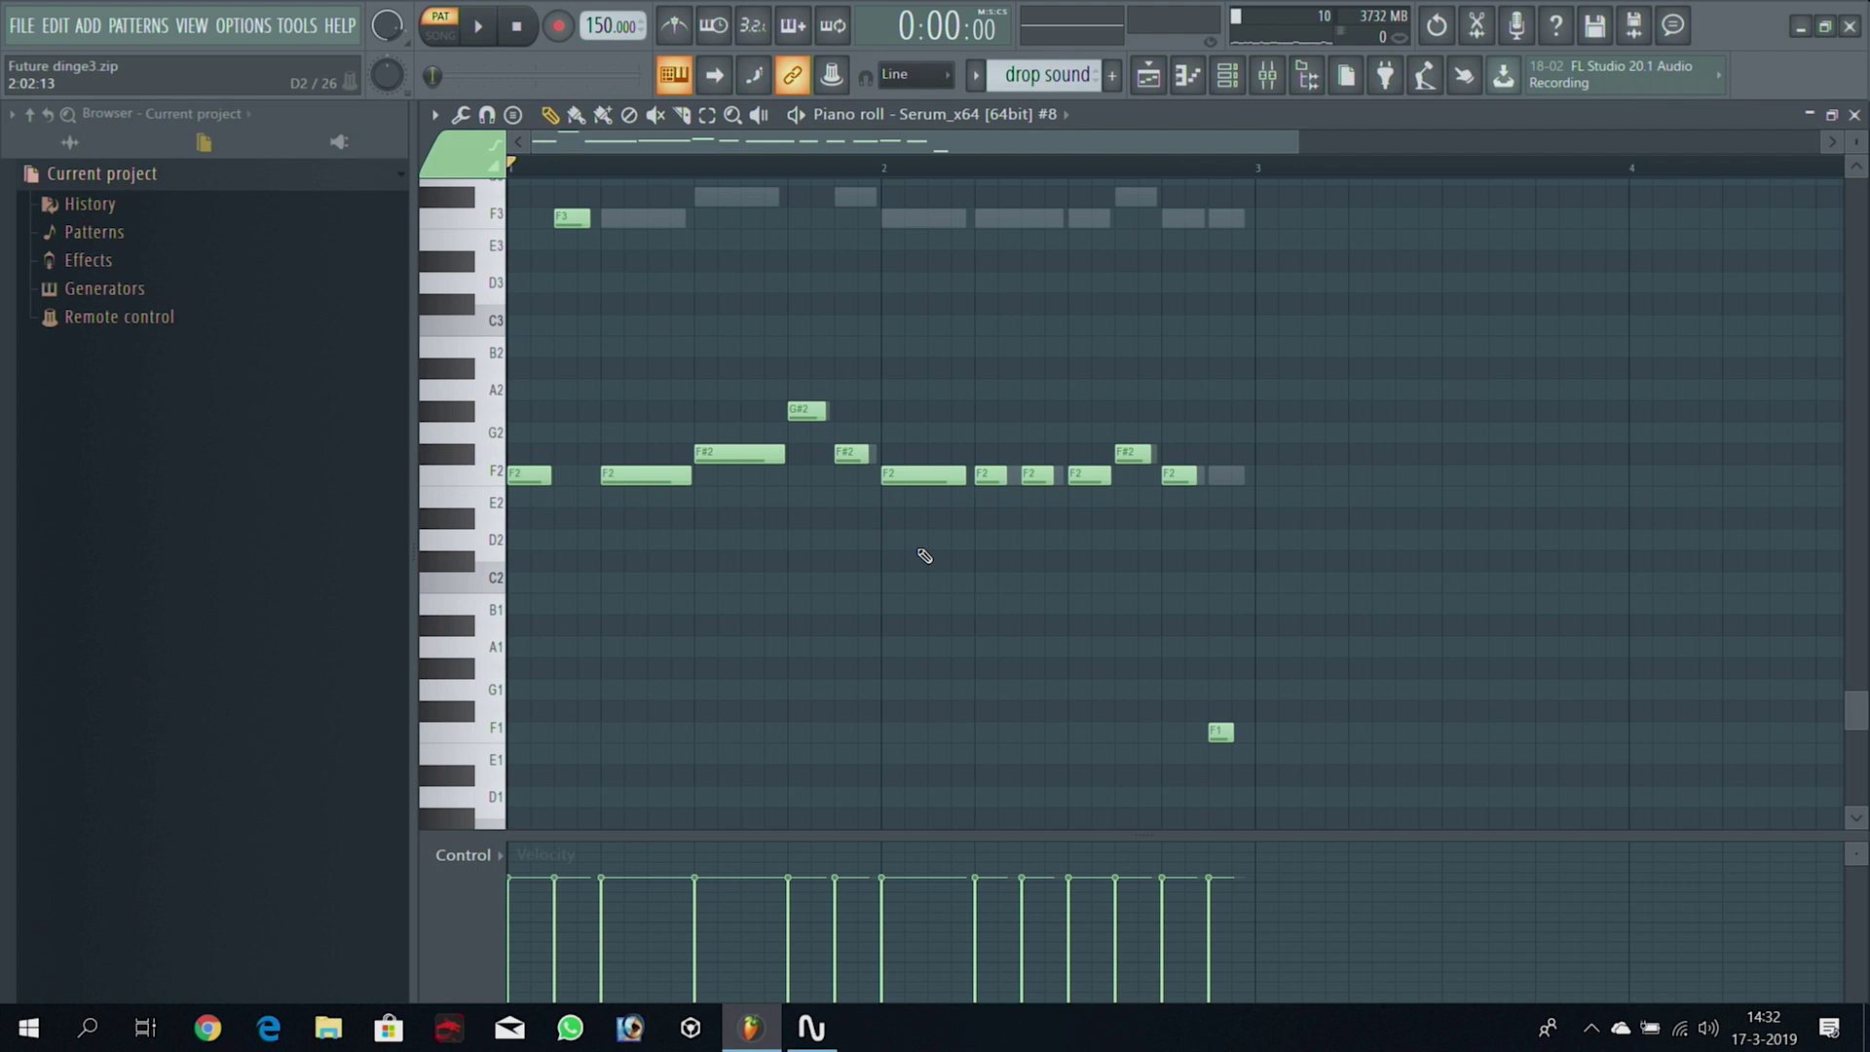
# Re-enable all five Serum layers of the drop sound in the channel rack, and return to the playlist around bar 43
pyautogui.click(1161, 77)
pyautogui.click(1228, 76)
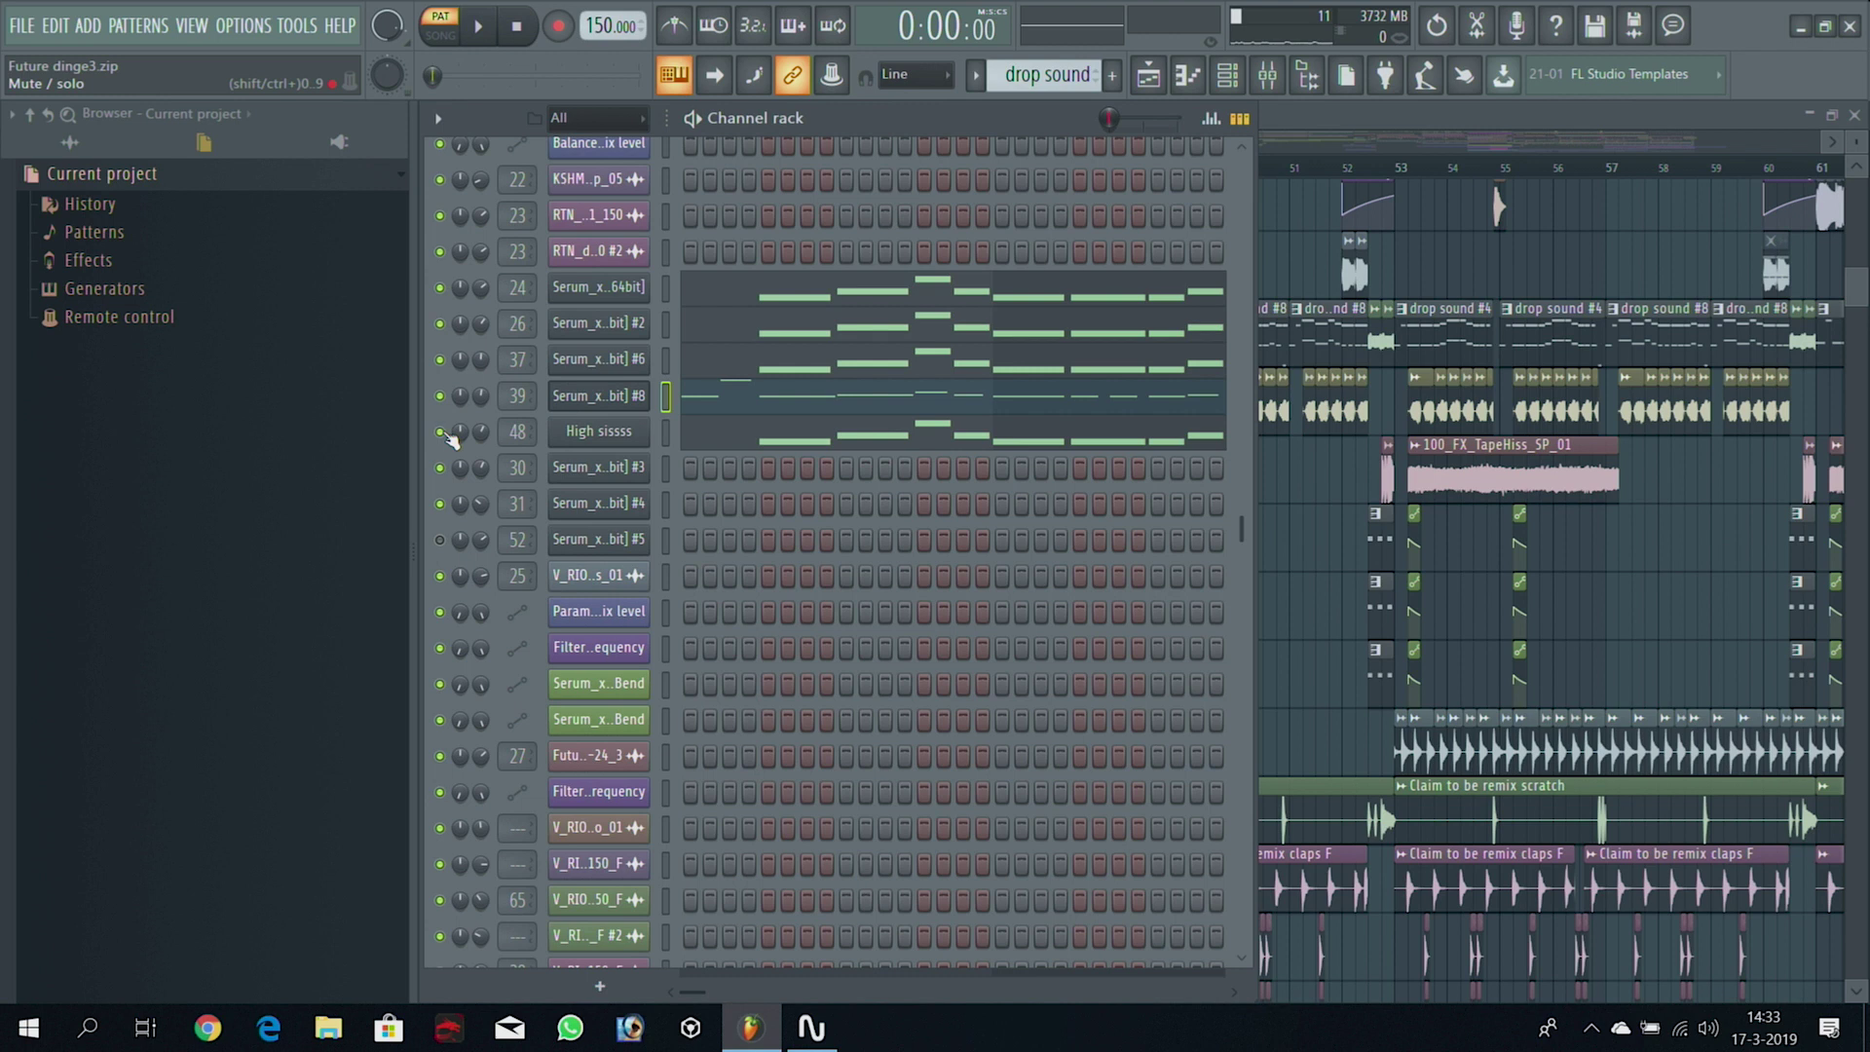
pyautogui.click(1171, 81)
pyautogui.moveTo(1076, 142); pyautogui.dragTo(1054, 144)
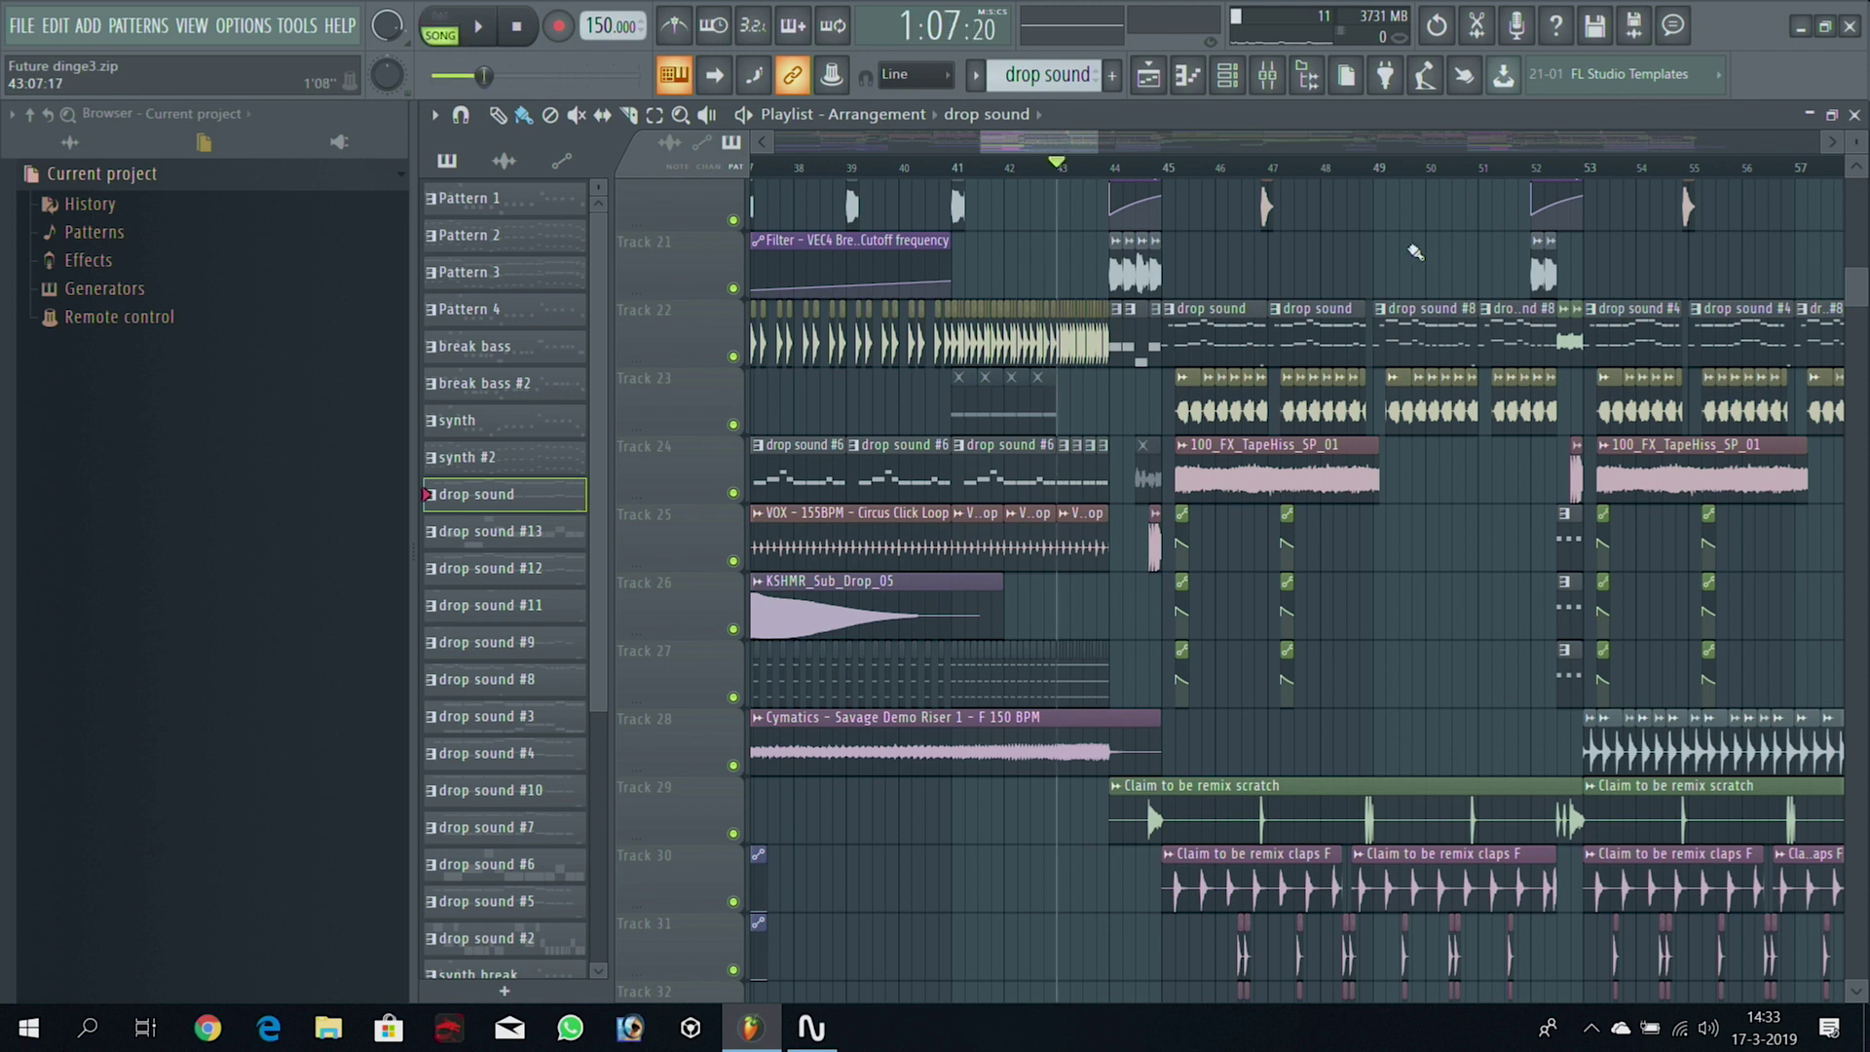
# Play the arrangement from bar 43 into the drop with all tracks on, follow the upper tracks, and stop playback
pyautogui.moveTo(1864, 322); pyautogui.dragTo(1864, 251)
pyautogui.press('space')
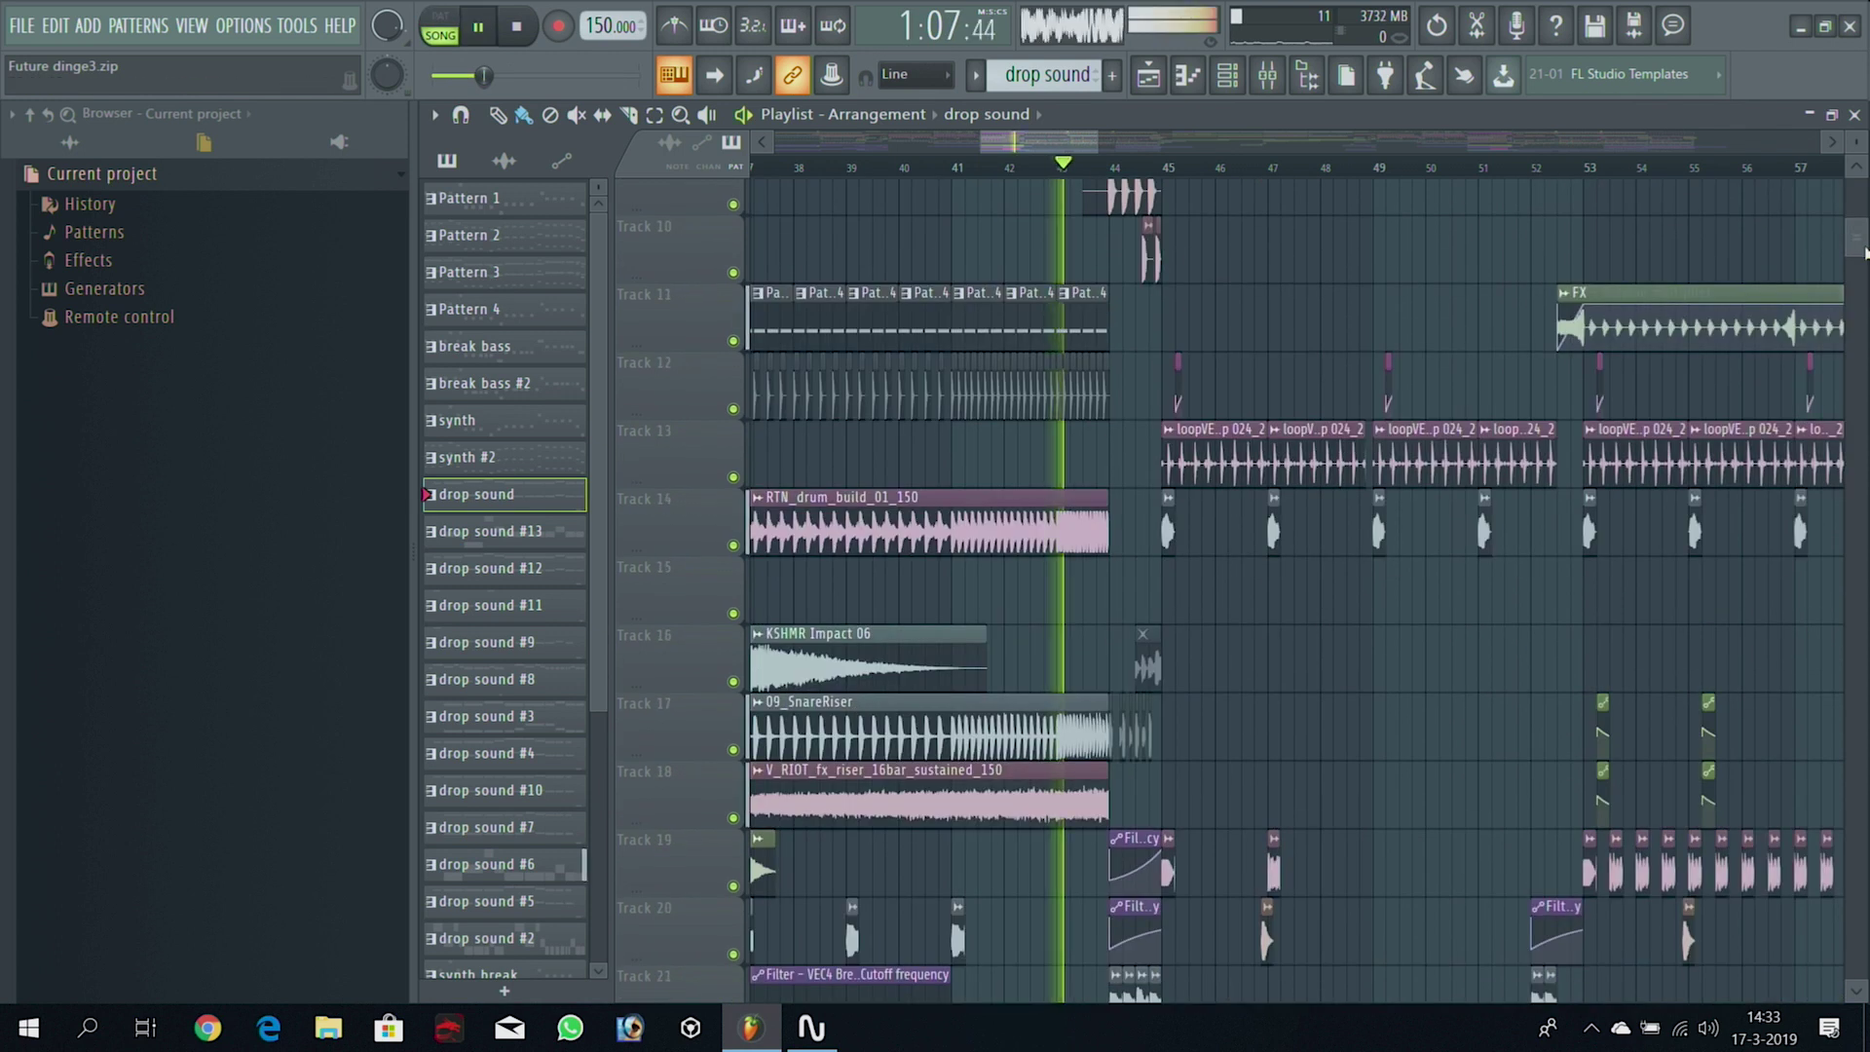
pyautogui.moveTo(1045, 143); pyautogui.dragTo(1065, 143)
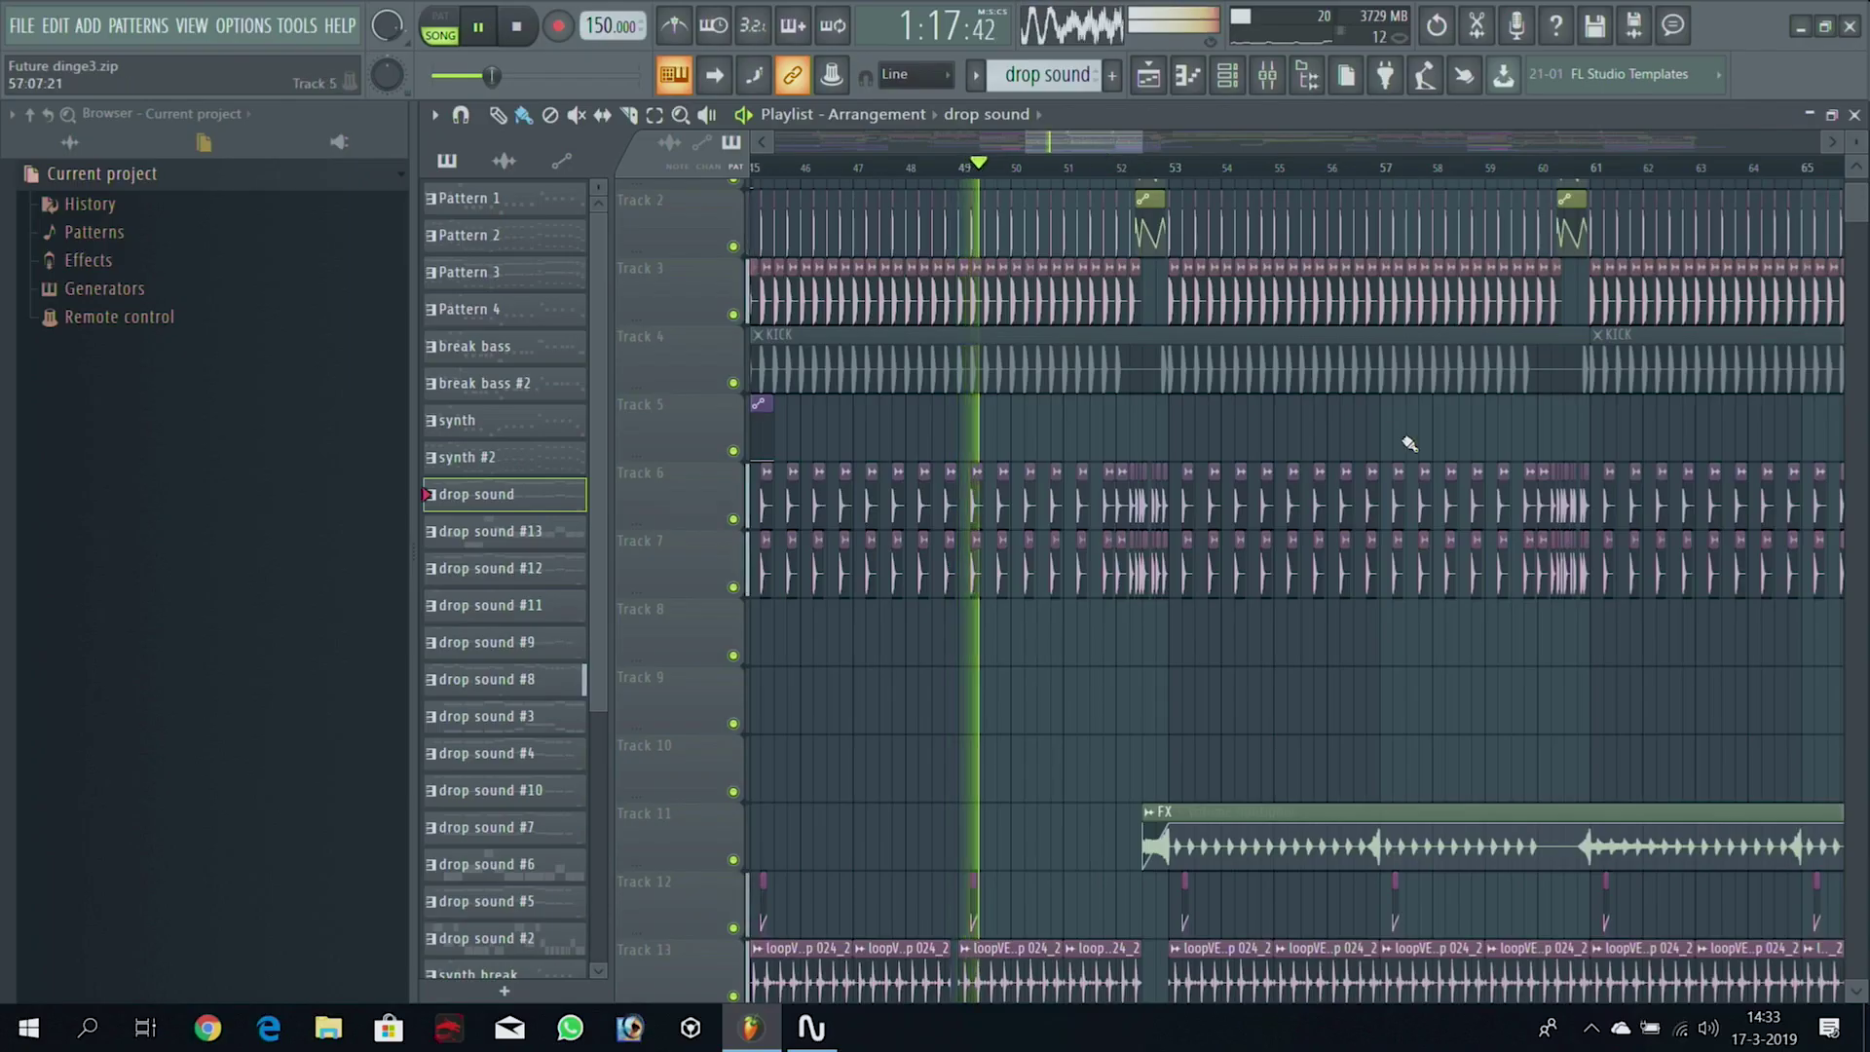
pyautogui.scroll(1, 1862, 188)
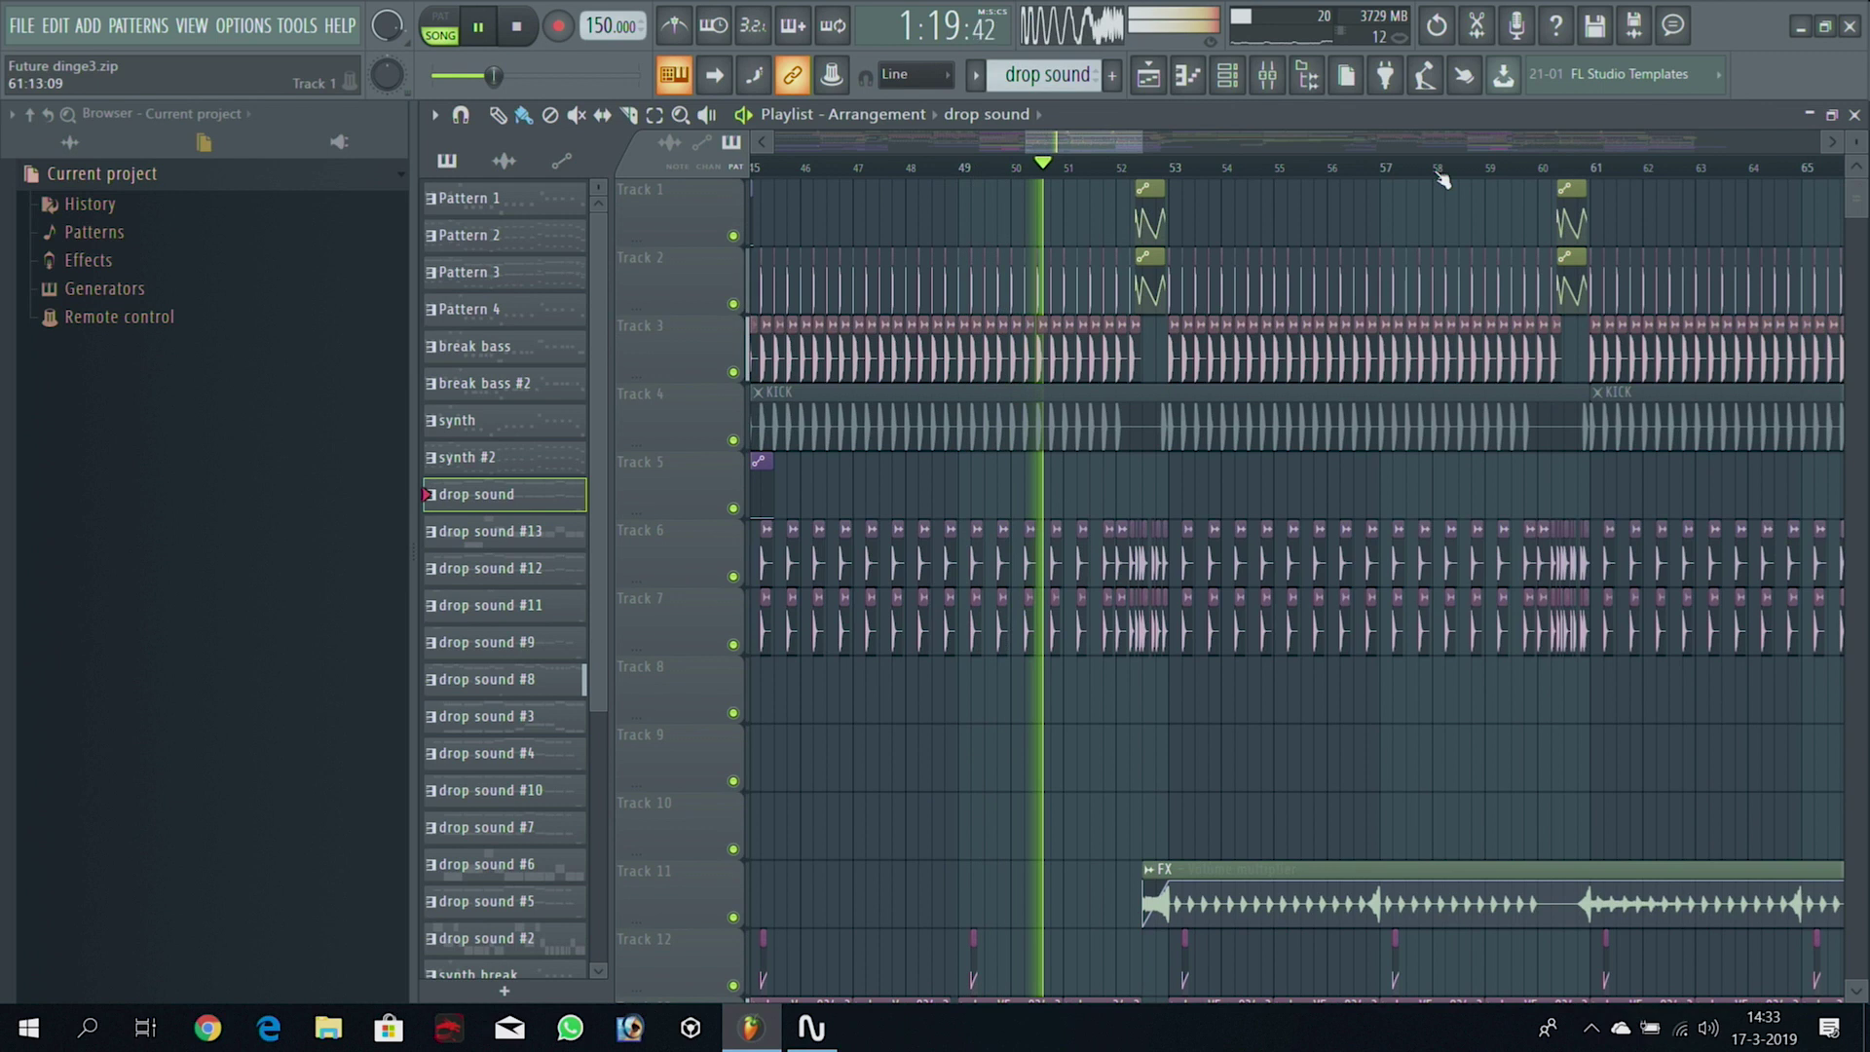
pyautogui.moveTo(1077, 146); pyautogui.dragTo(1091, 146)
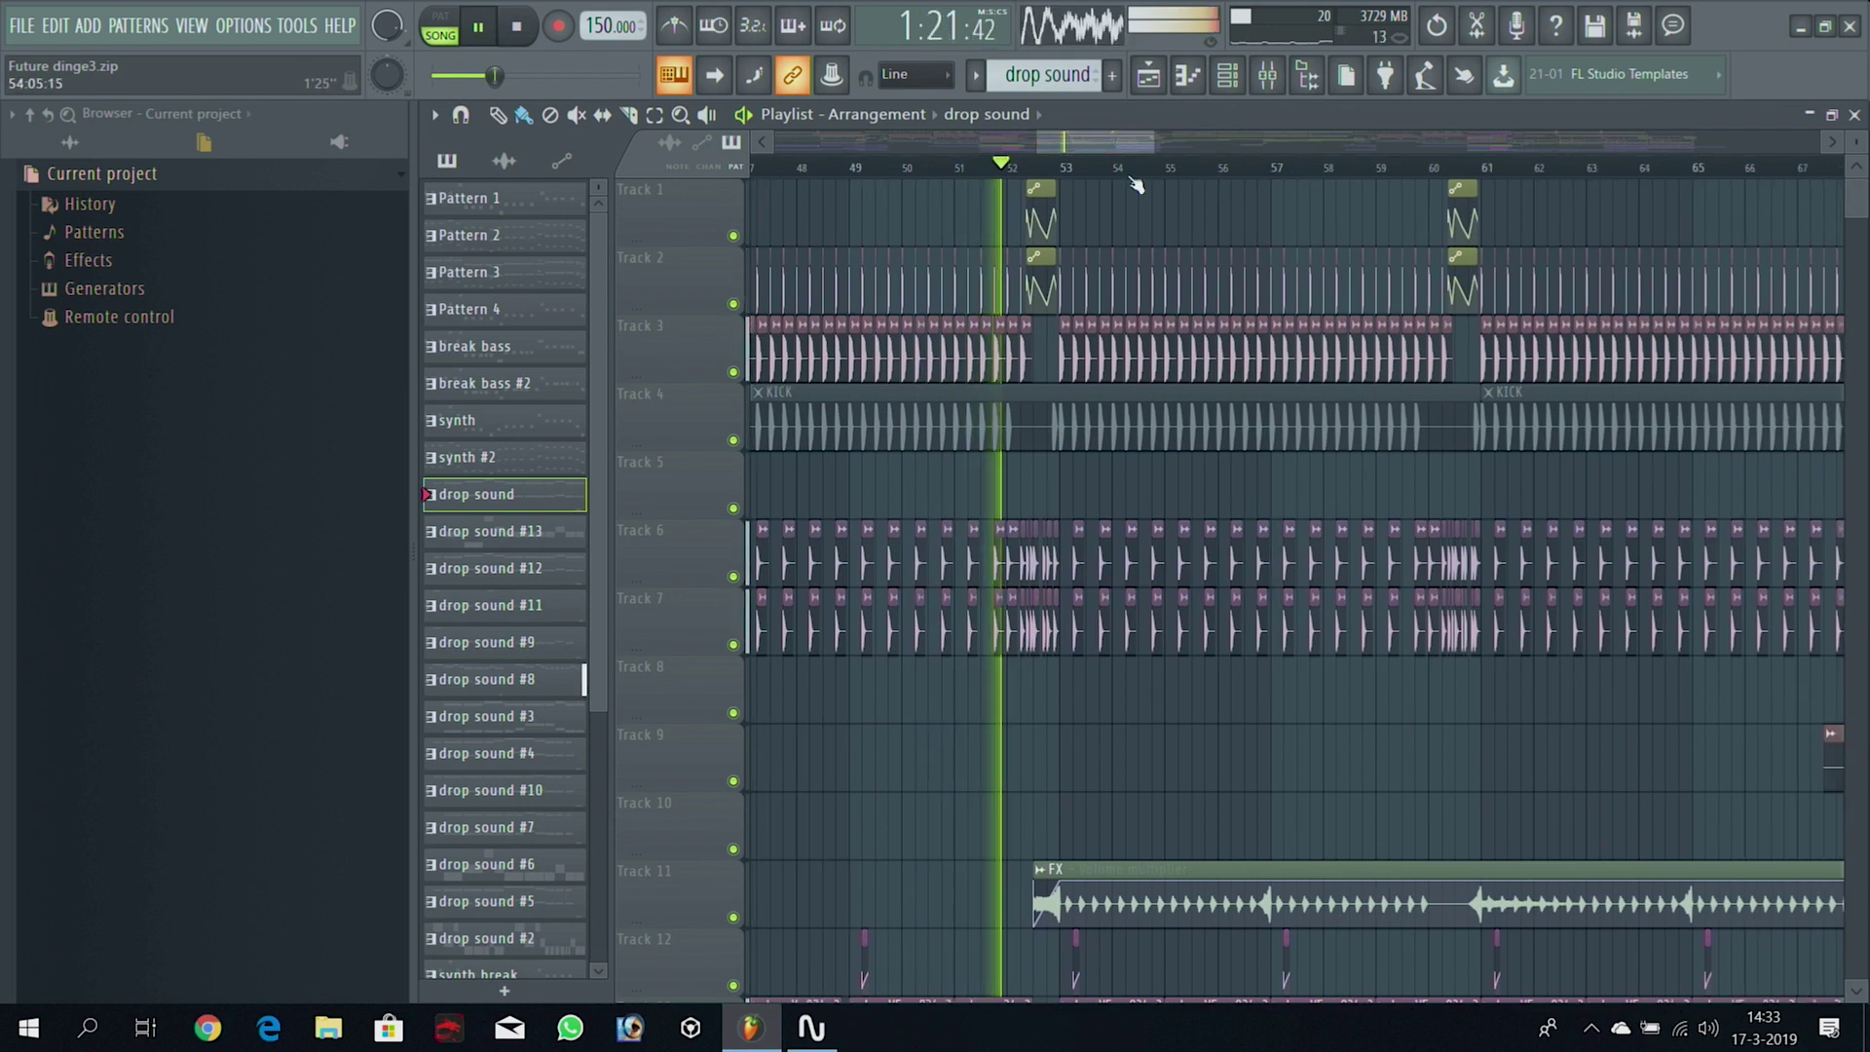
pyautogui.press('space')
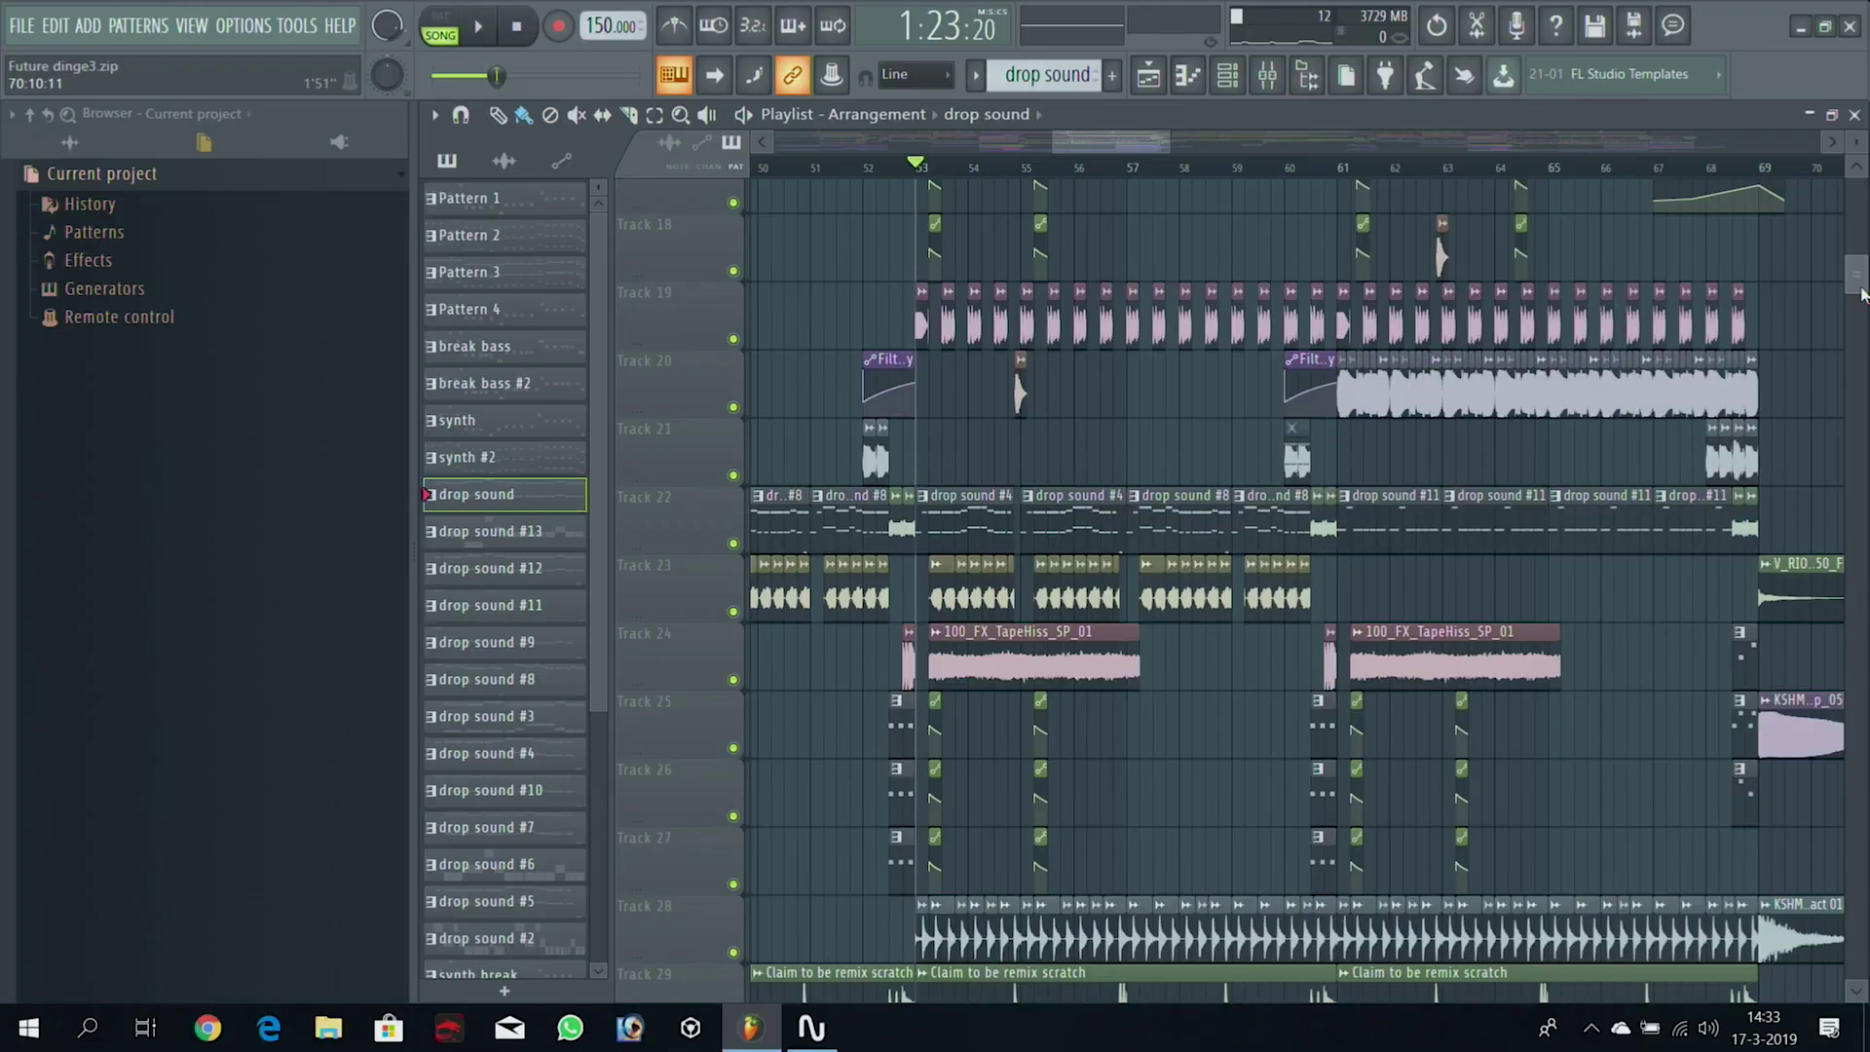
# Solo Track 19 in the drop's second half, play it from bar 53, and stop playback
pyautogui.scroll(-3, 1817, 296)
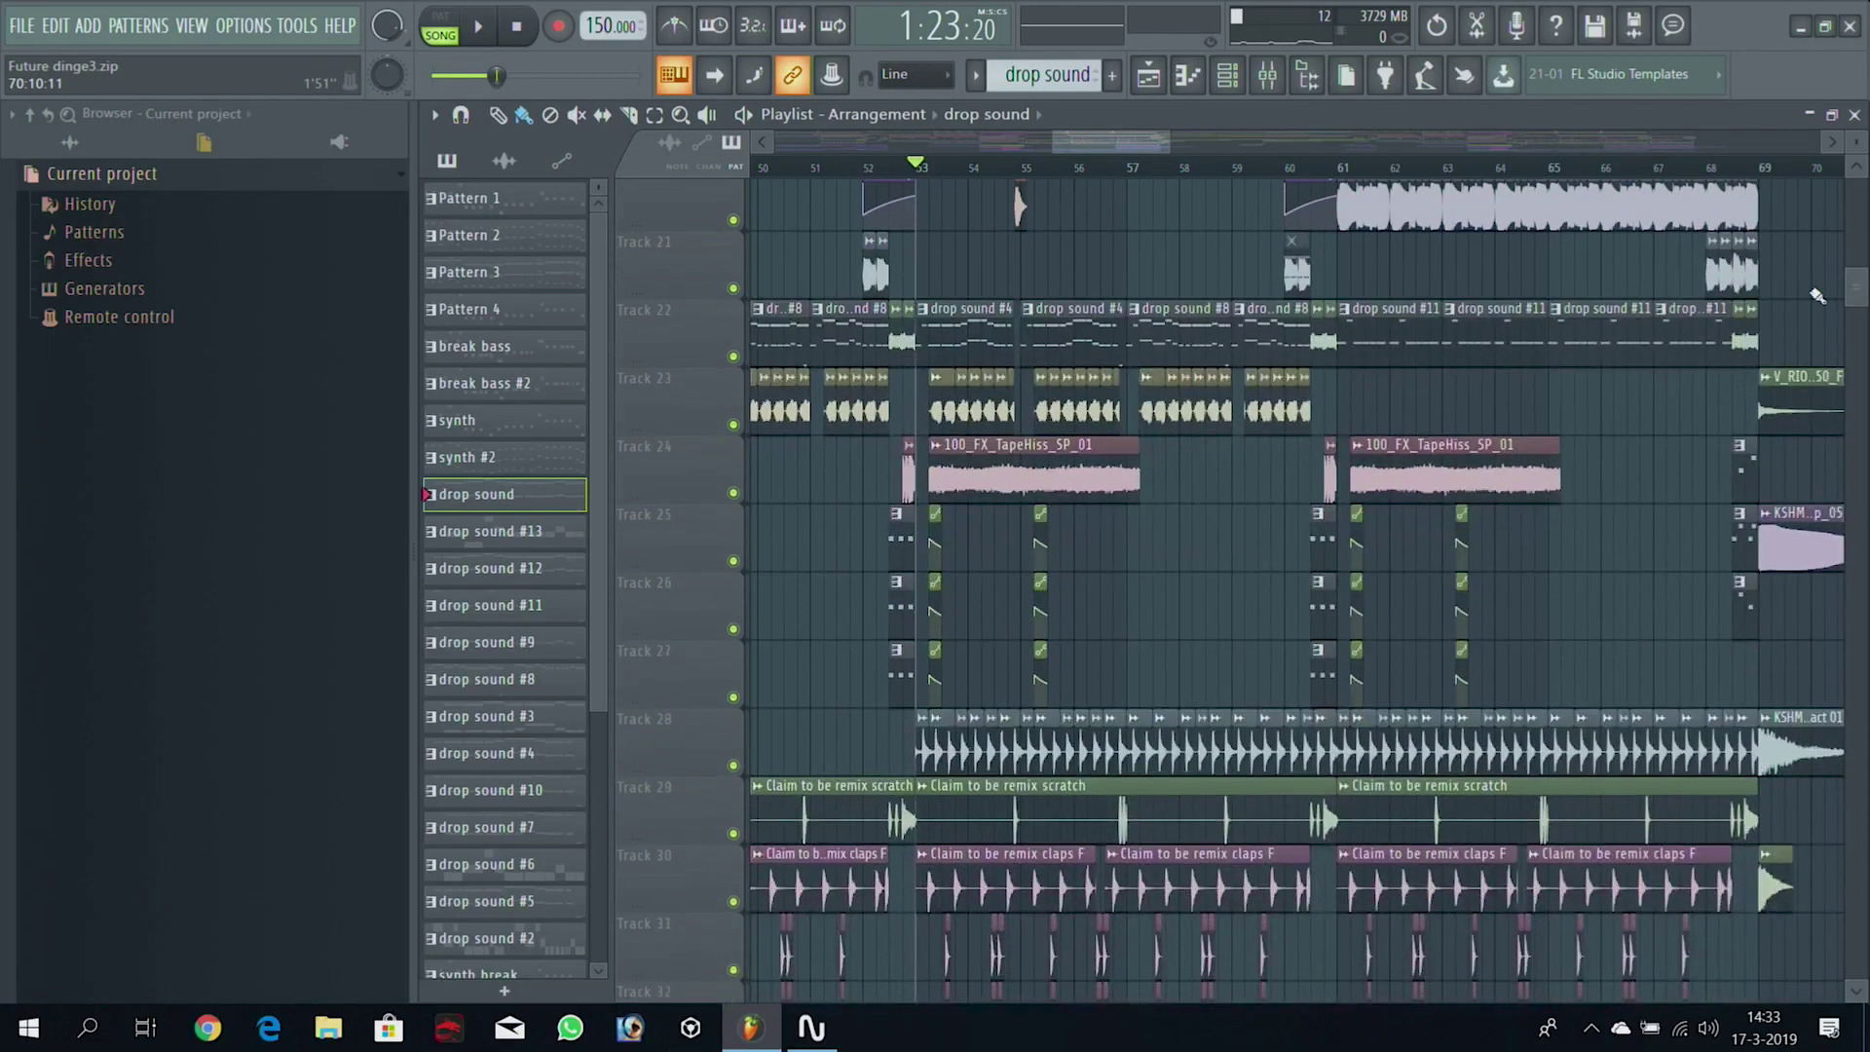
pyautogui.moveTo(1169, 142); pyautogui.dragTo(1110, 143)
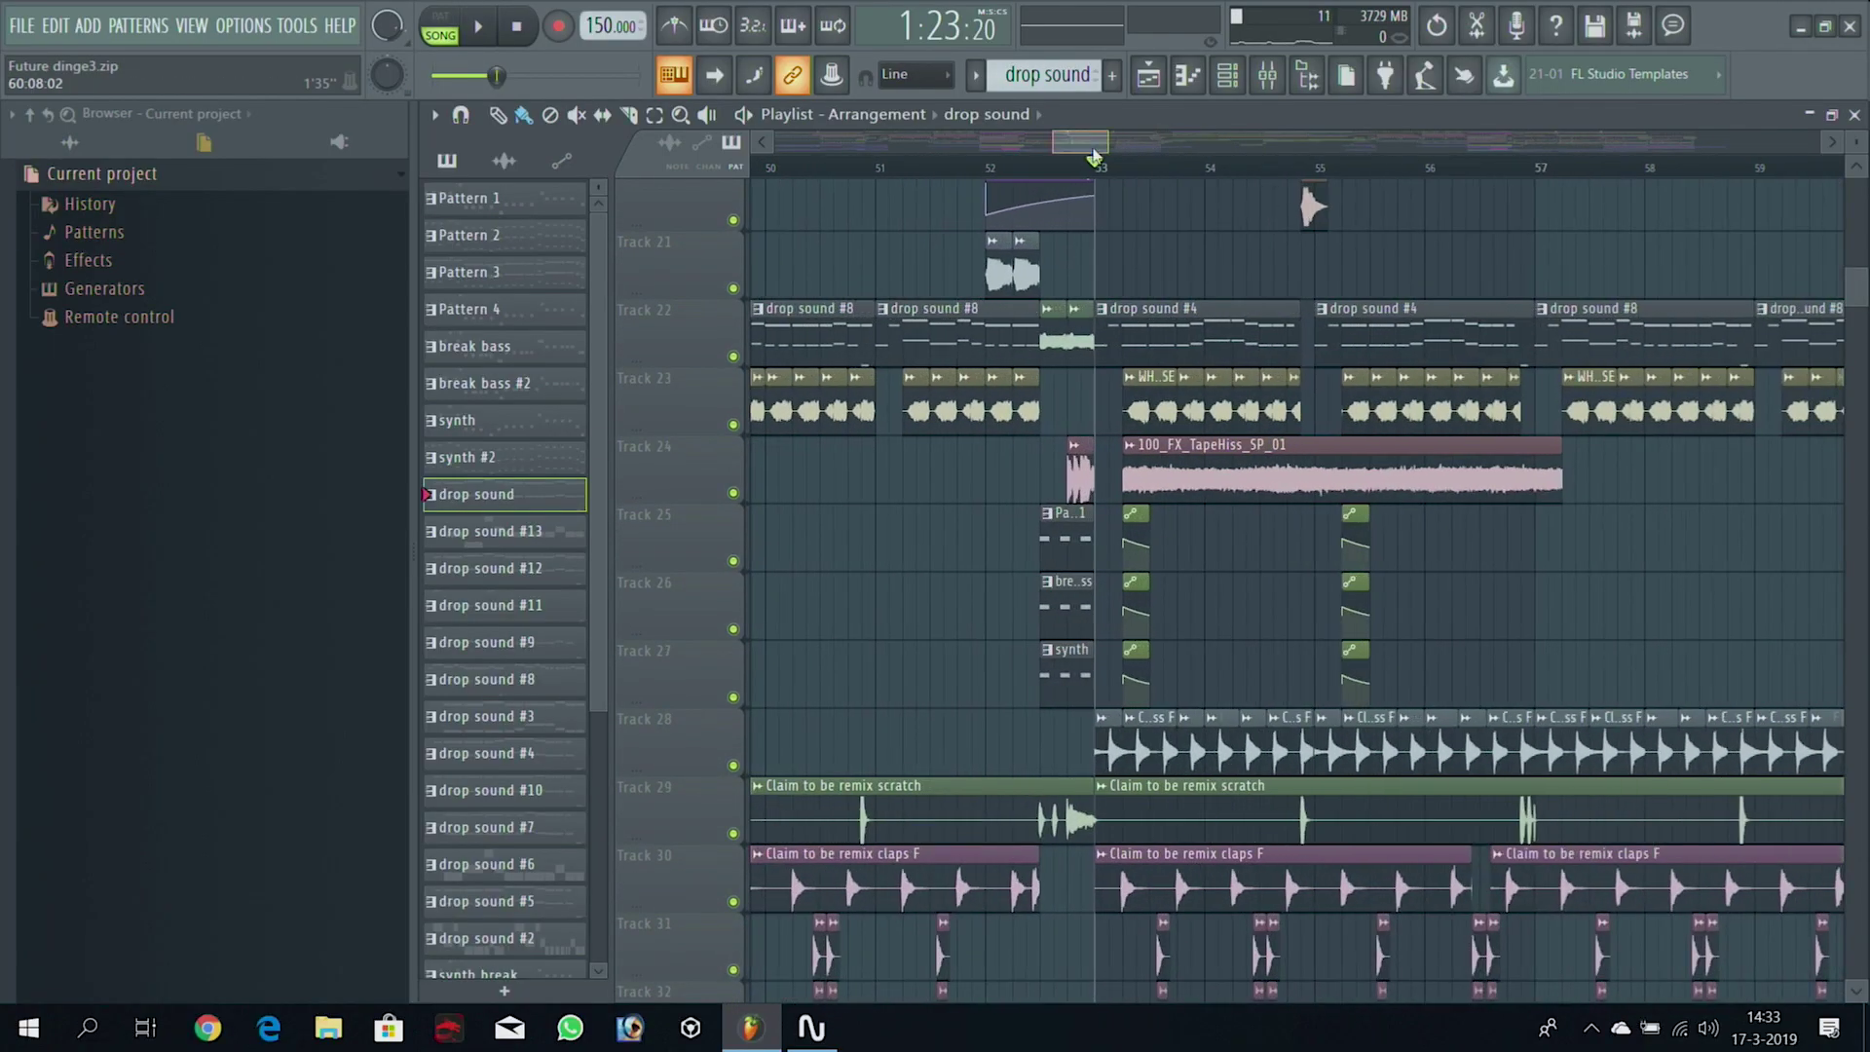
pyautogui.scroll(7, 1037, 323)
pyautogui.press('space')
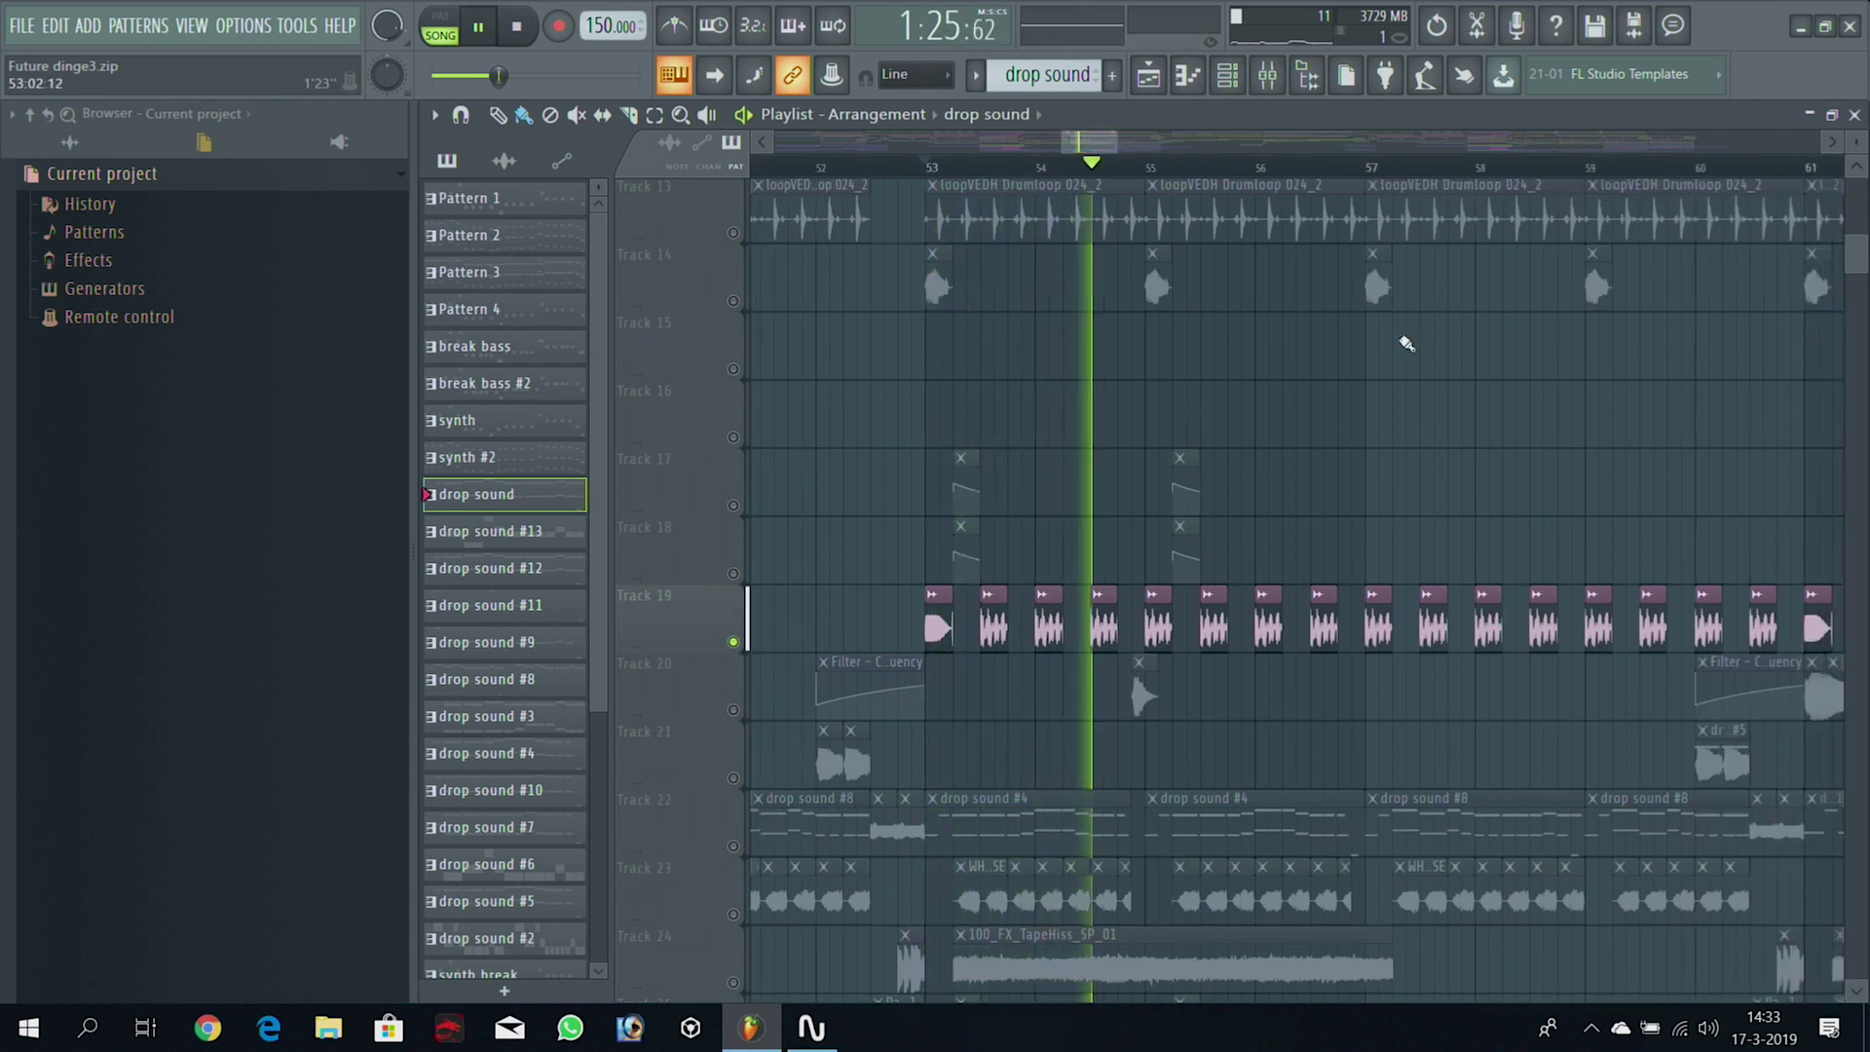
pyautogui.moveTo(1858, 256); pyautogui.dragTo(1858, 216)
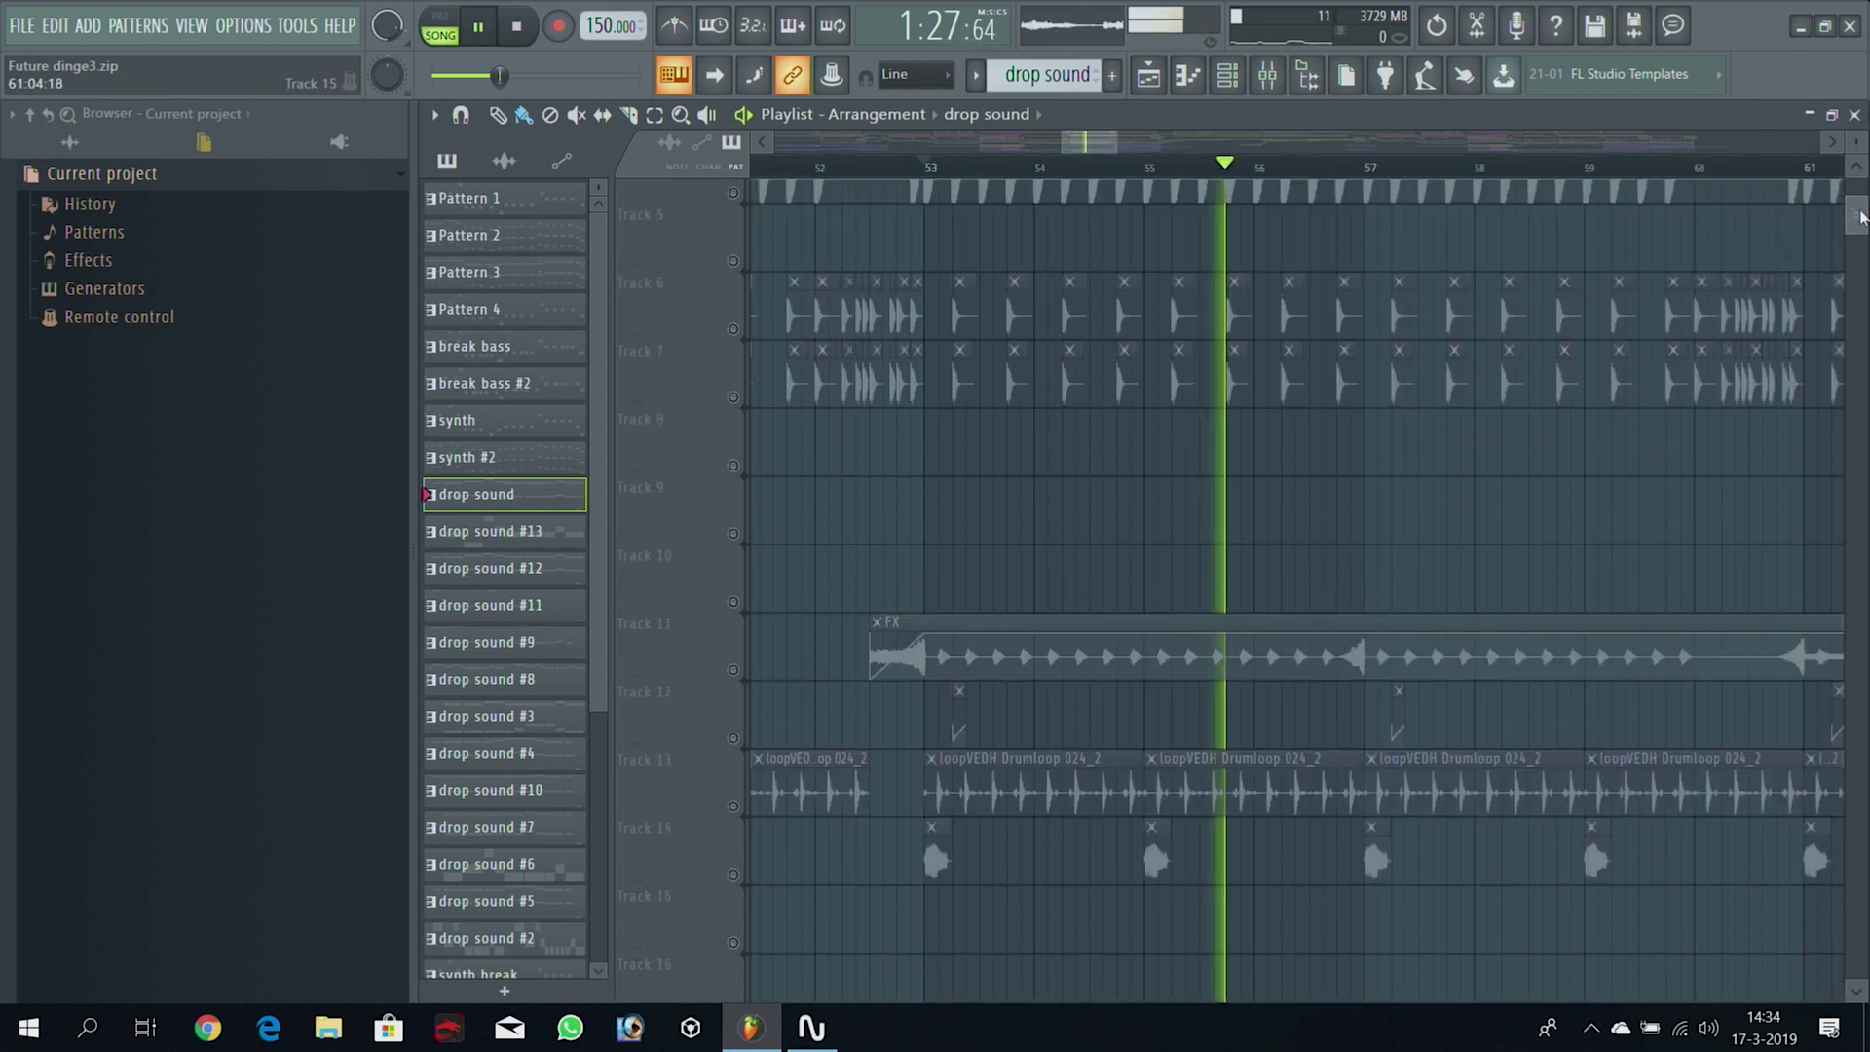
pyautogui.press('space')
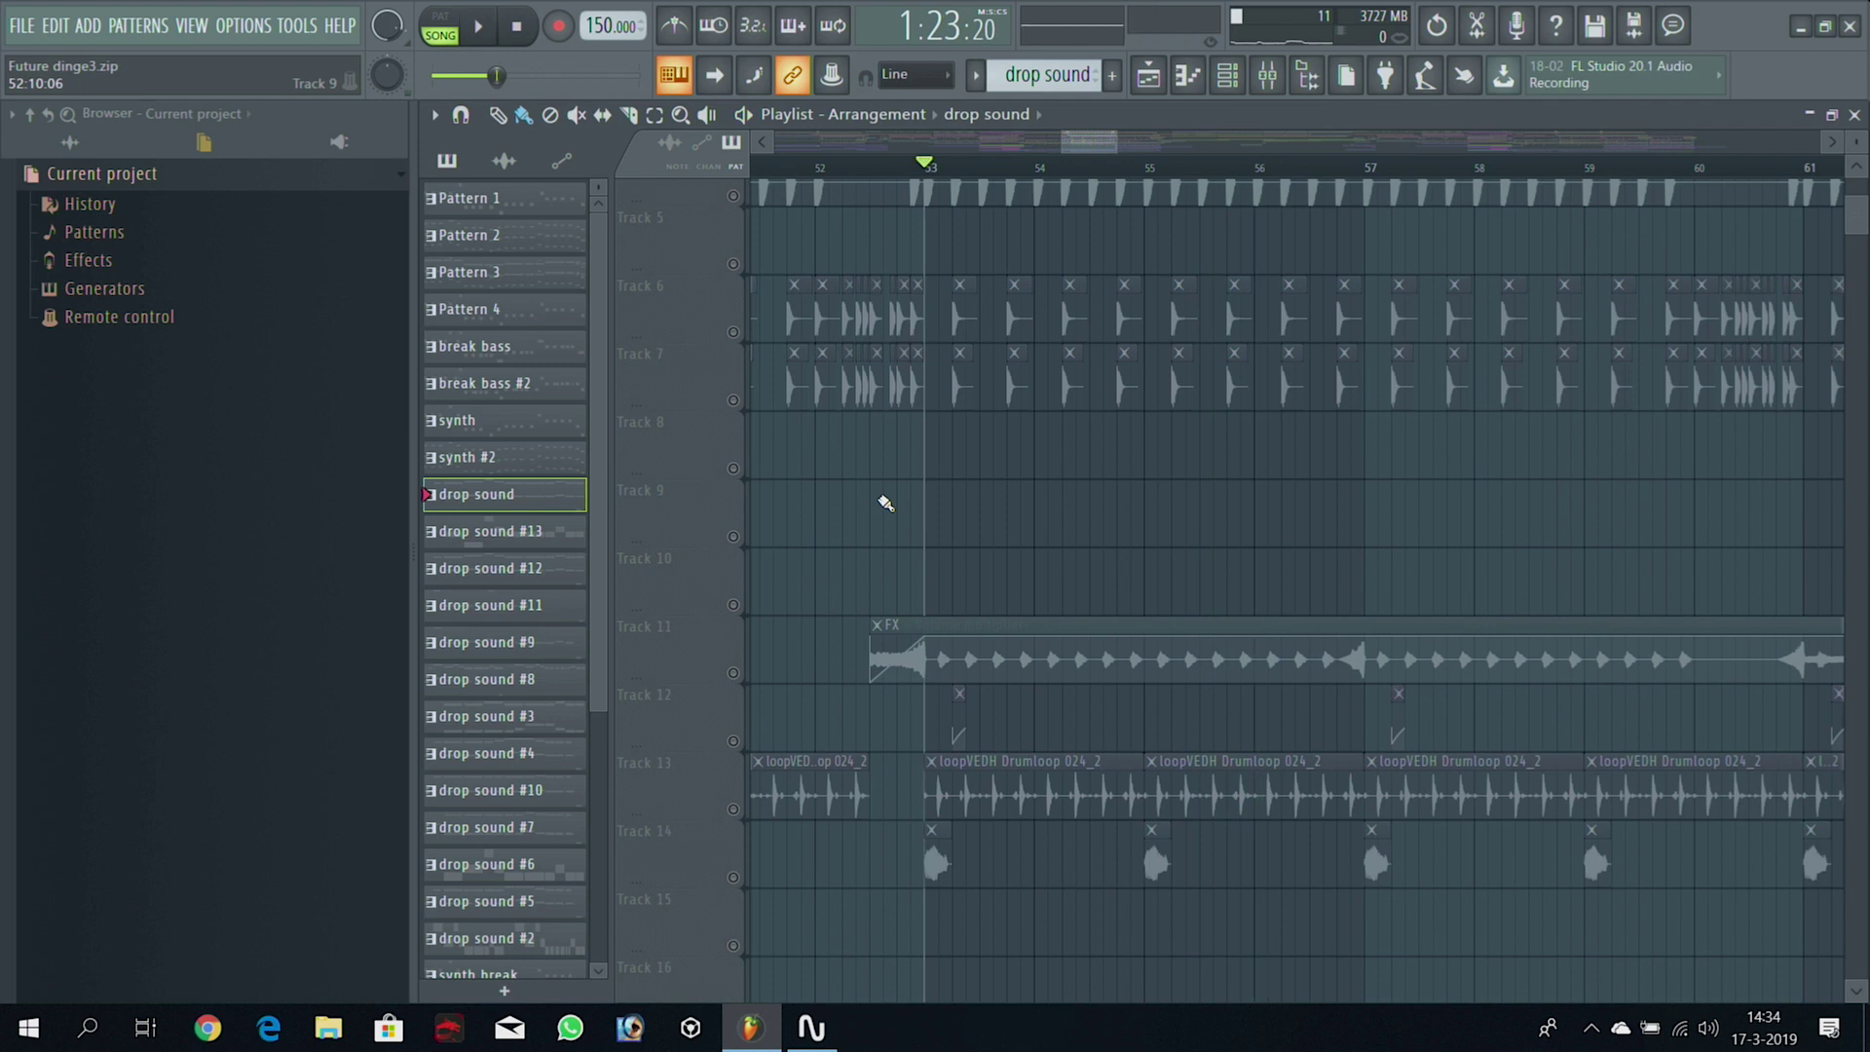
# Solo the FX clip on Track 11, play it from bar 53, stop playback, and restore all tracks
pyautogui.click(734, 675)
pyautogui.press('space')
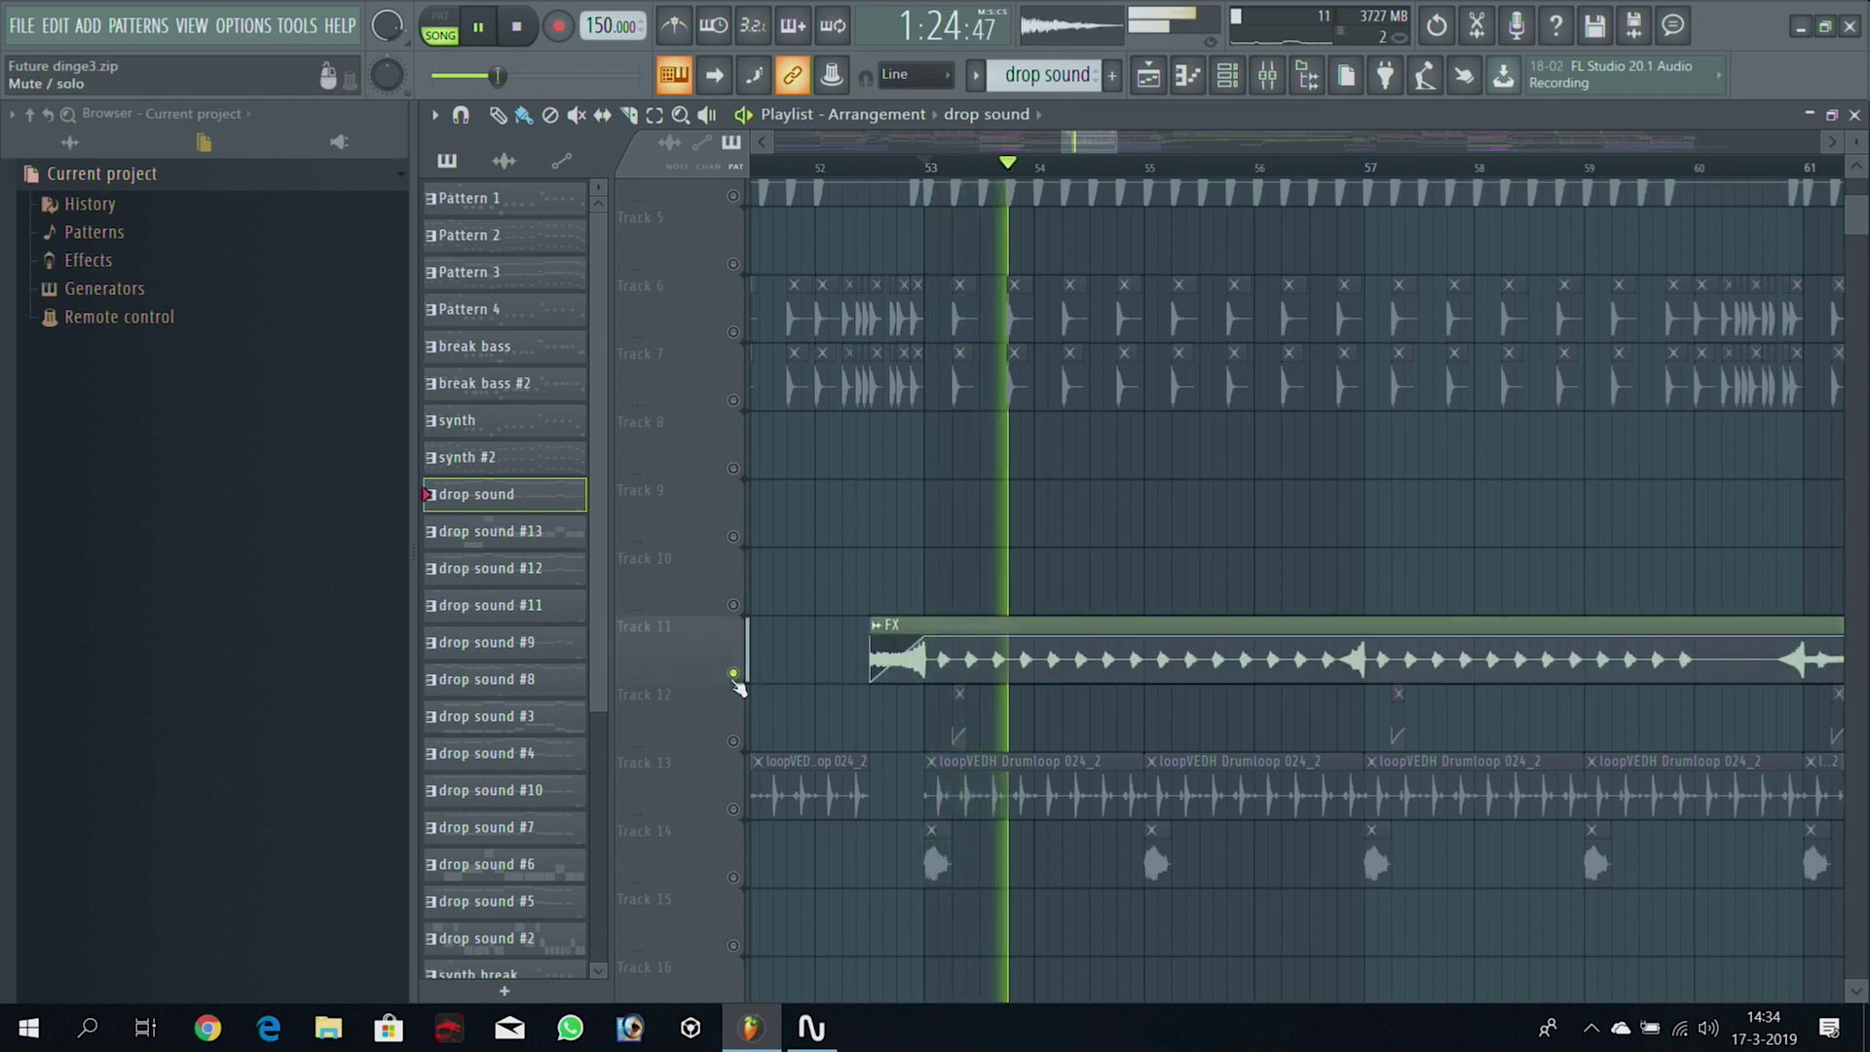
pyautogui.press('space')
pyautogui.click(734, 675)
# Solo Track 28 and play its clips from bar 53
pyautogui.moveTo(1862, 222); pyautogui.dragTo(1862, 304)
pyautogui.scroll(-2, 1247, 412)
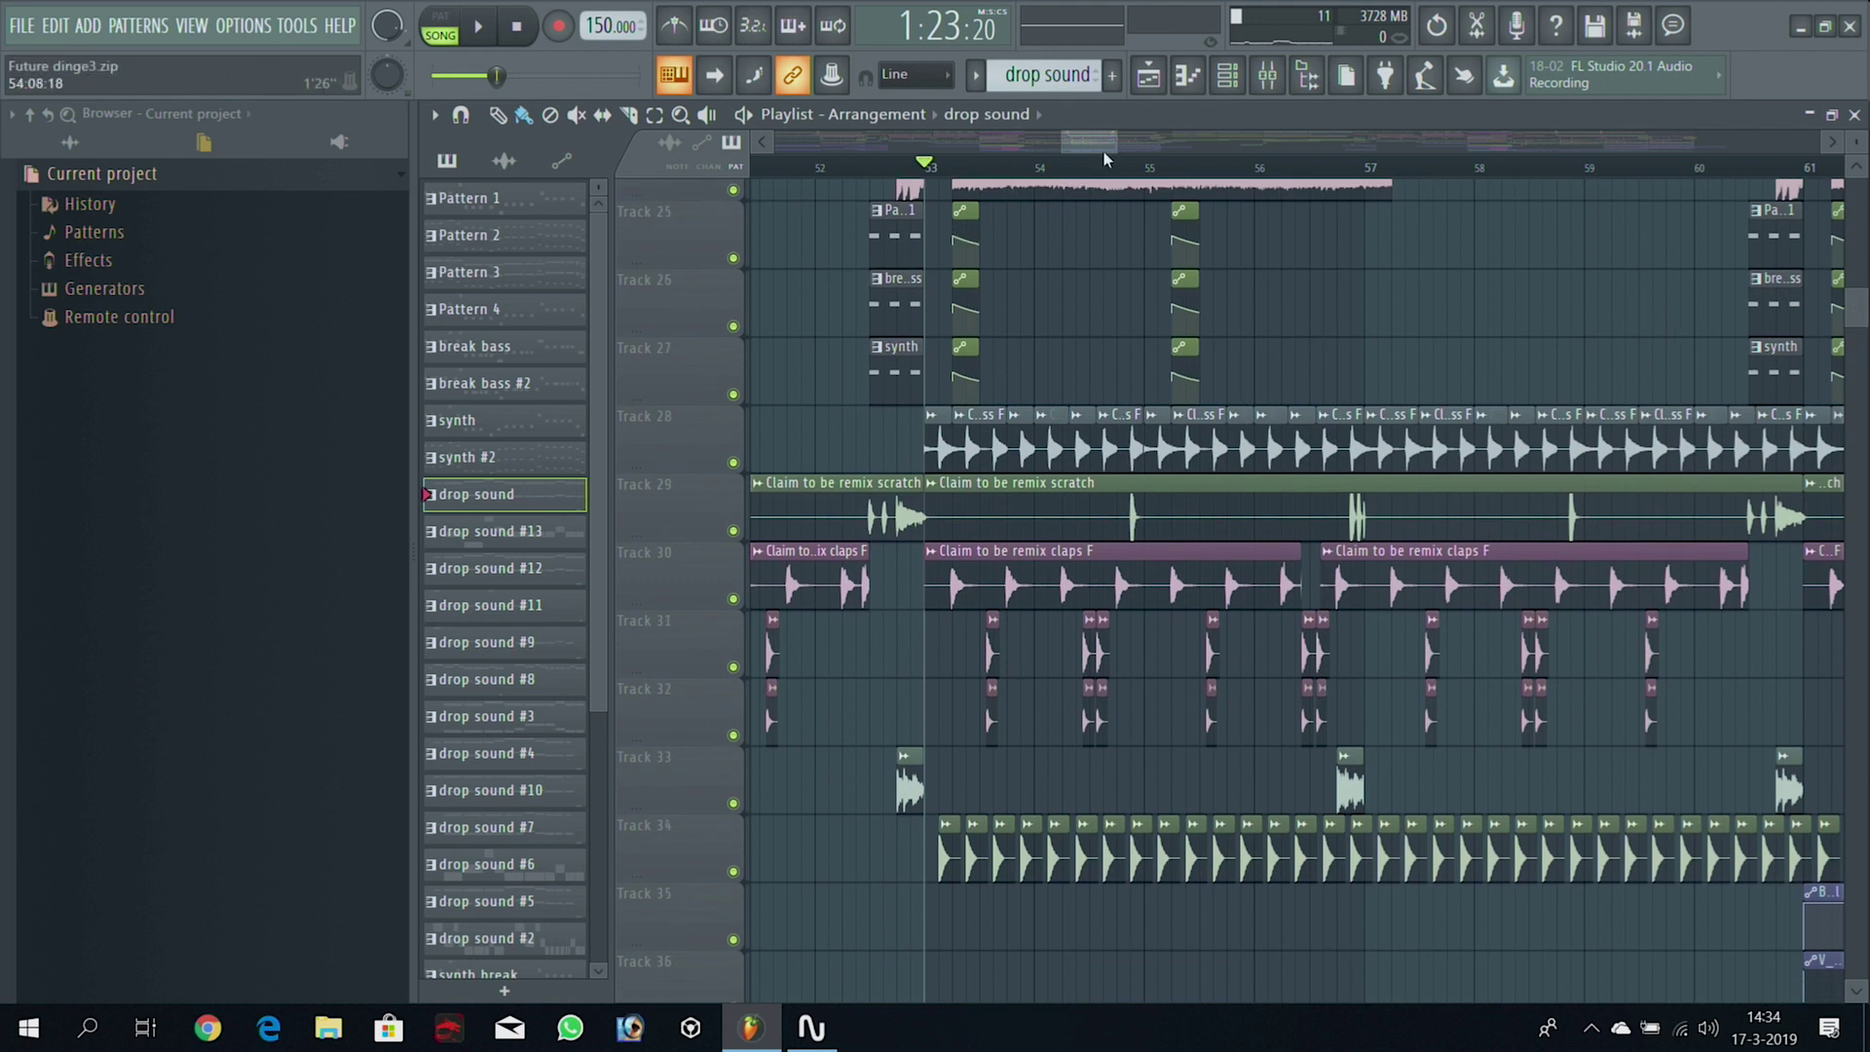
pyautogui.moveTo(1061, 152); pyautogui.dragTo(1058, 153)
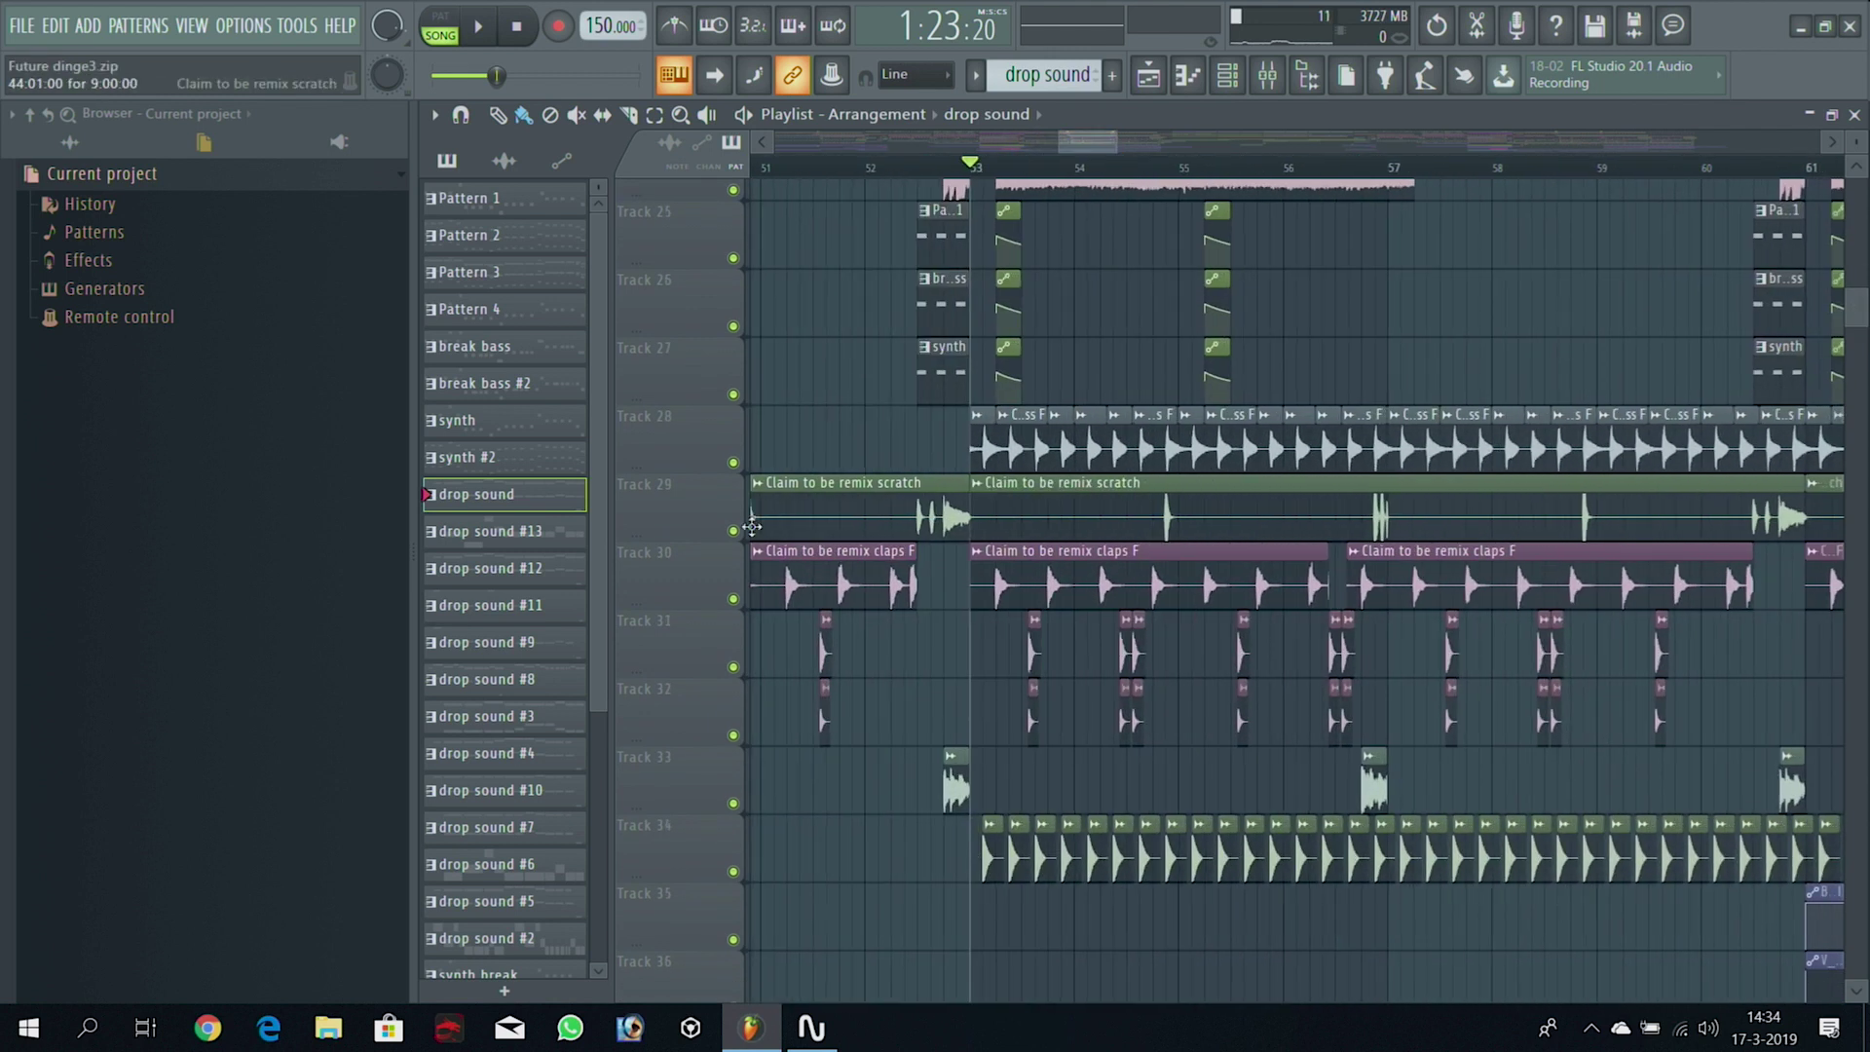
pyautogui.rightClick(735, 465)
pyautogui.press('space')
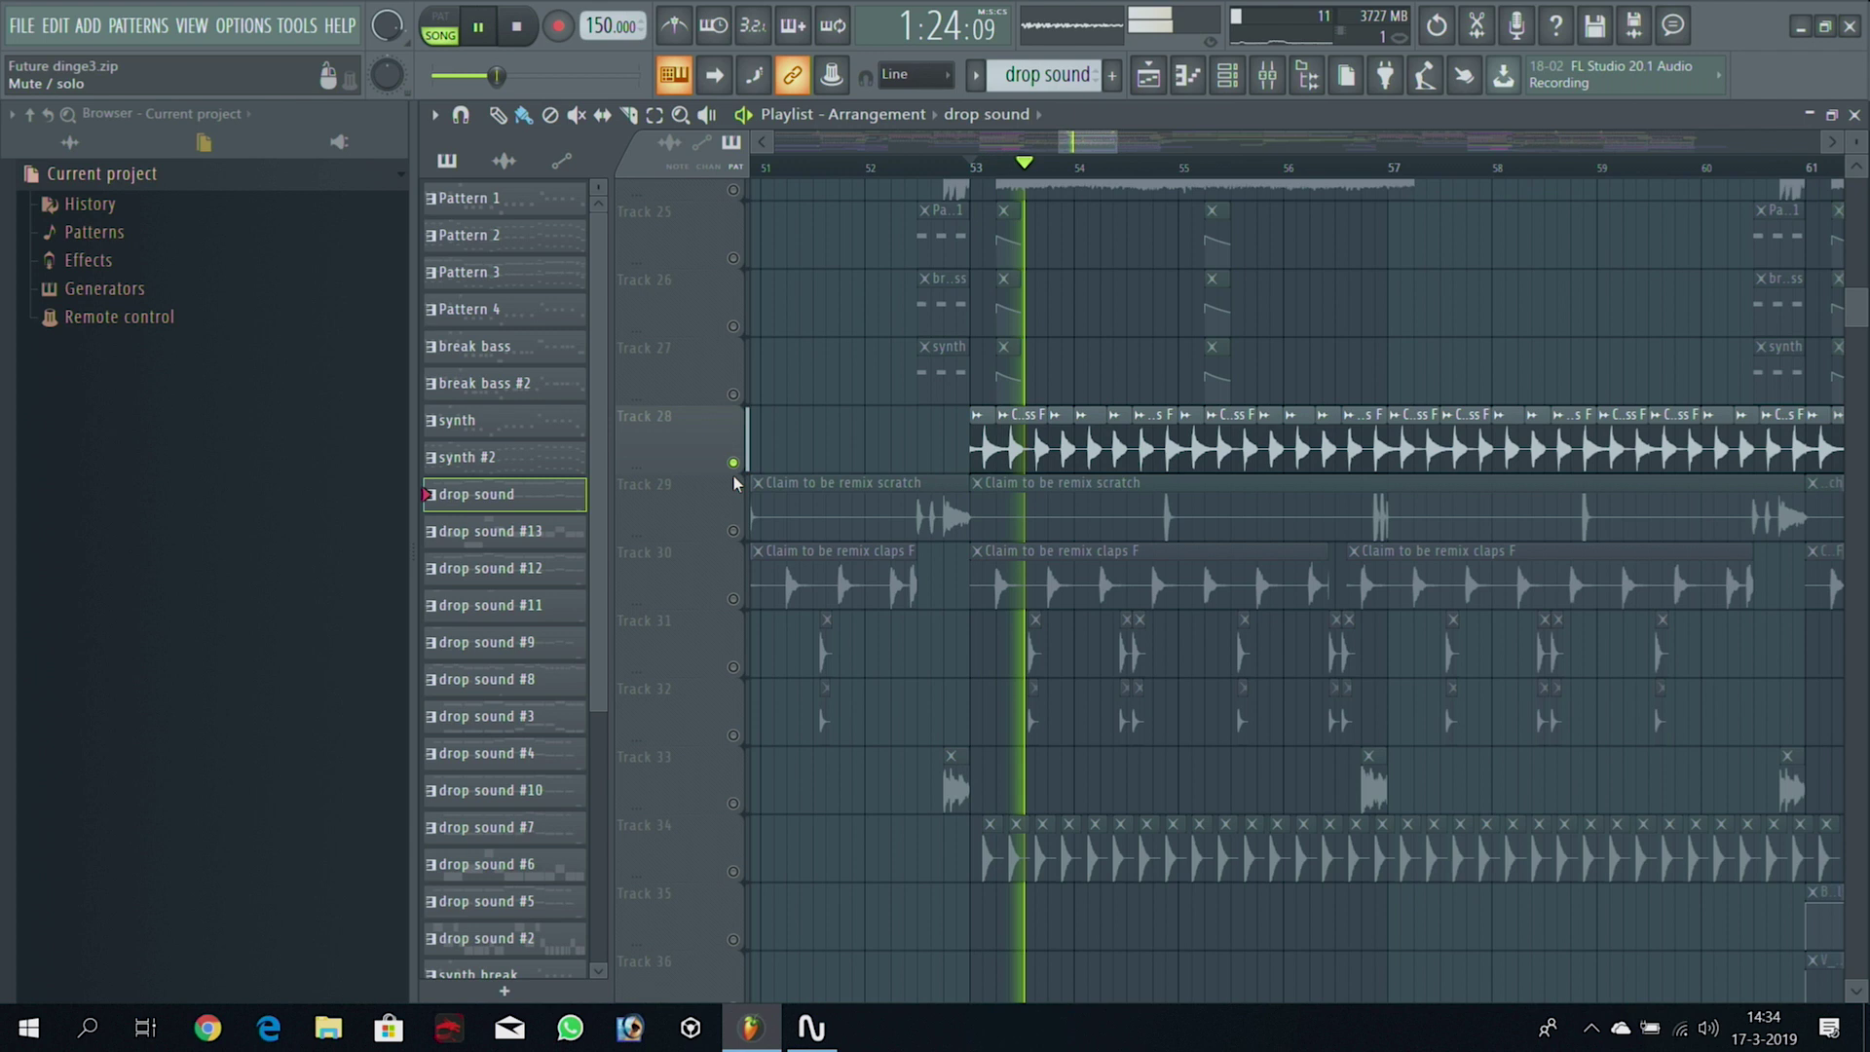
# Follow Track 28's soloed playback past bar 54, stop it, and restore all tracks
pyautogui.moveTo(1081, 142); pyautogui.dragTo(1087, 144)
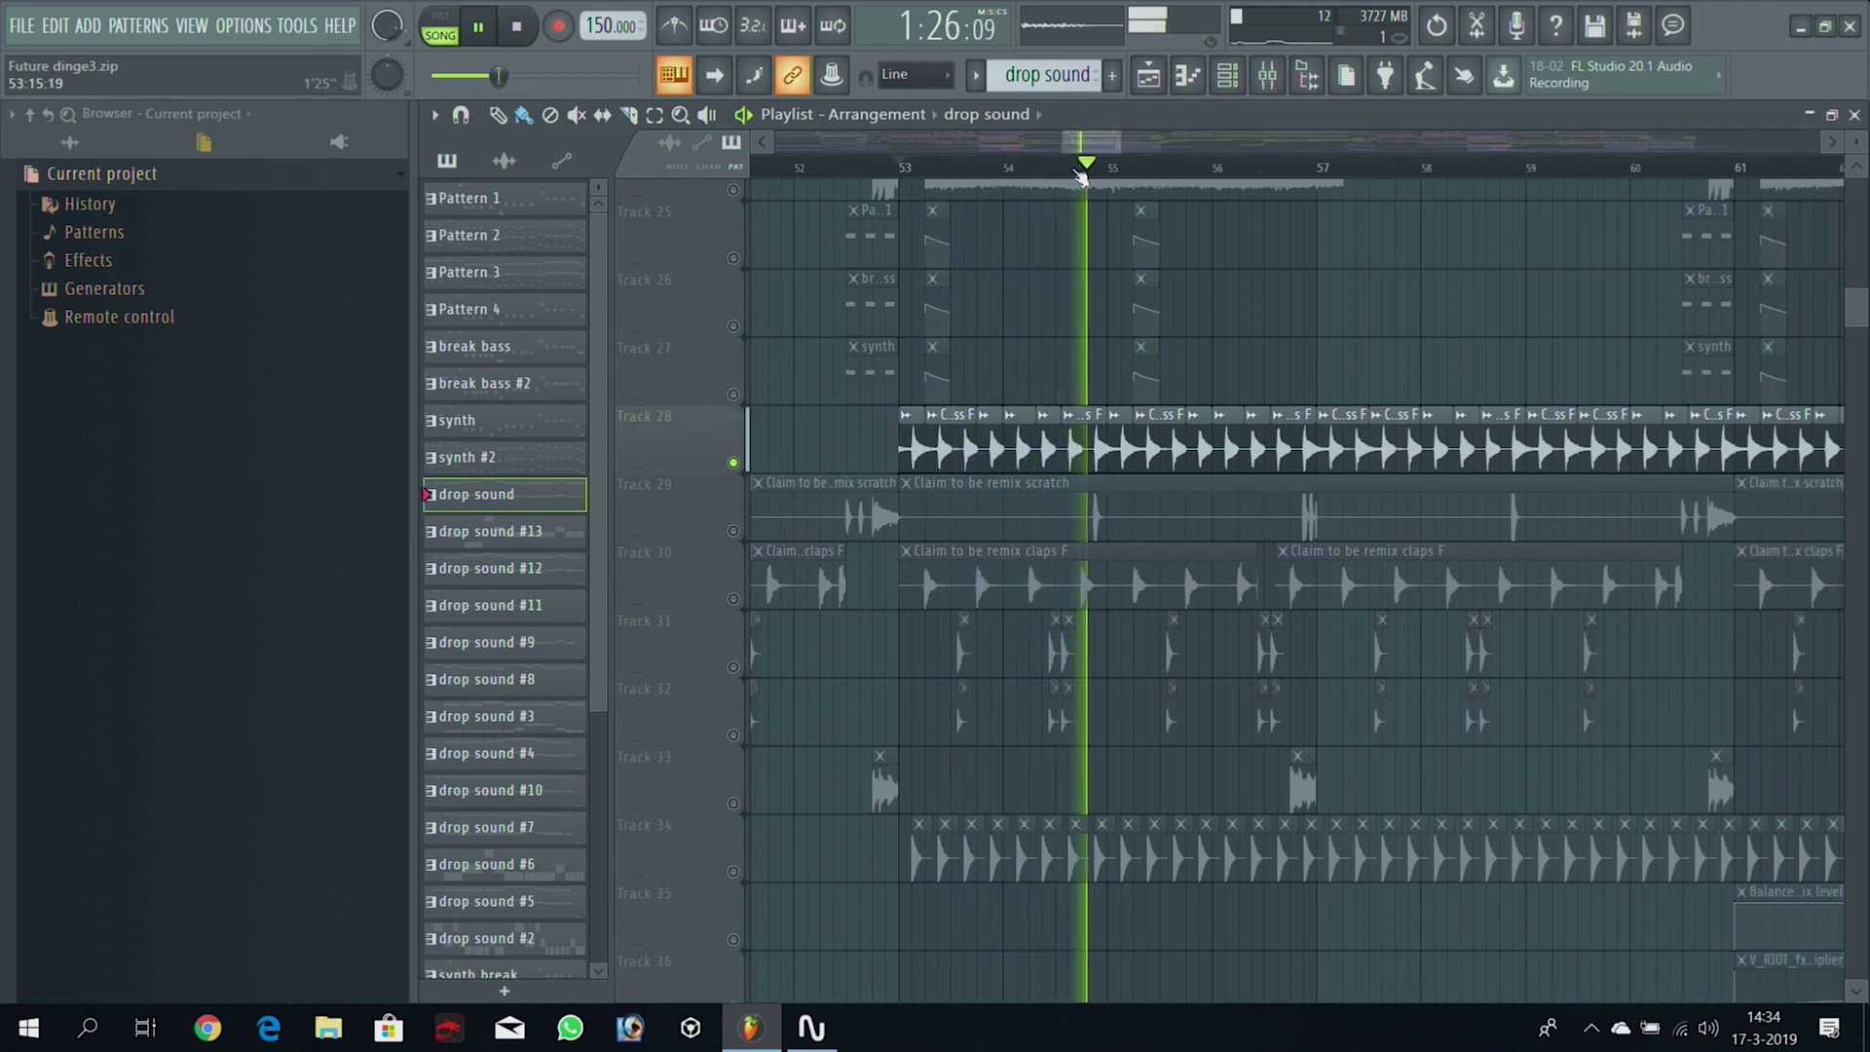
pyautogui.press('space')
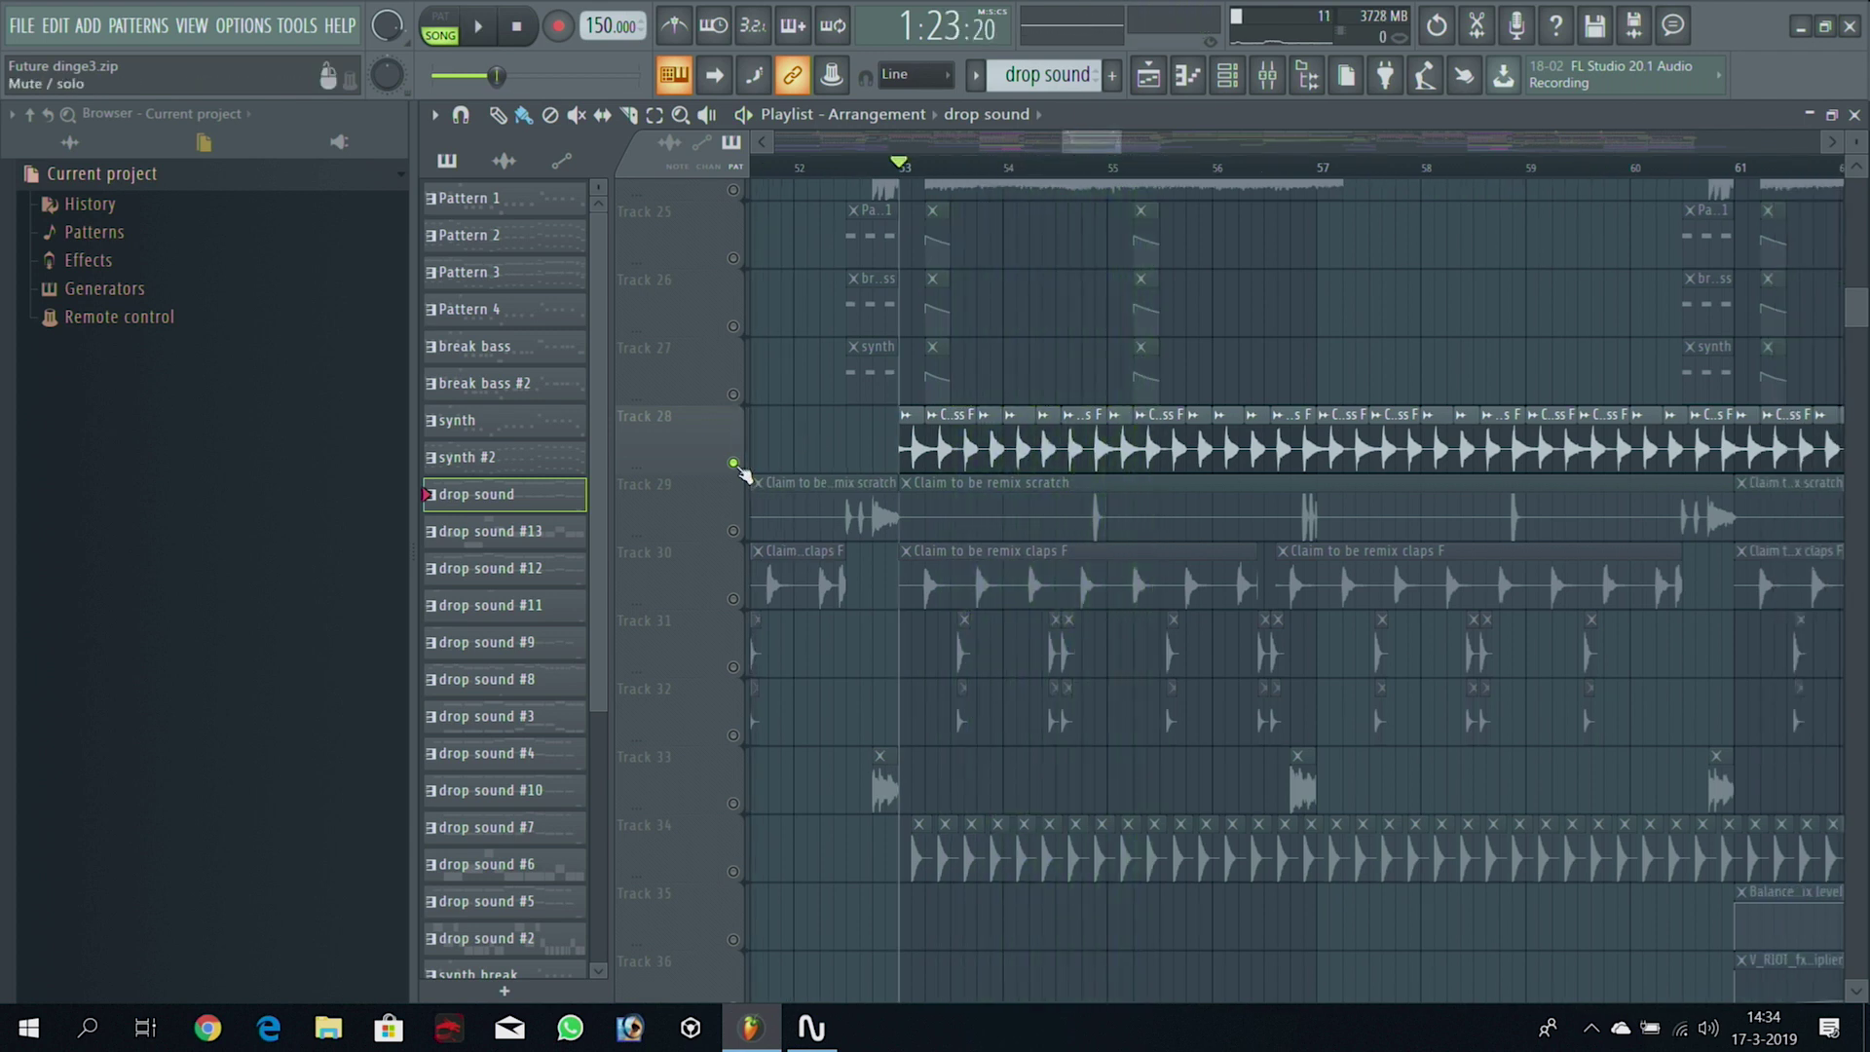
pyautogui.rightClick(735, 464)
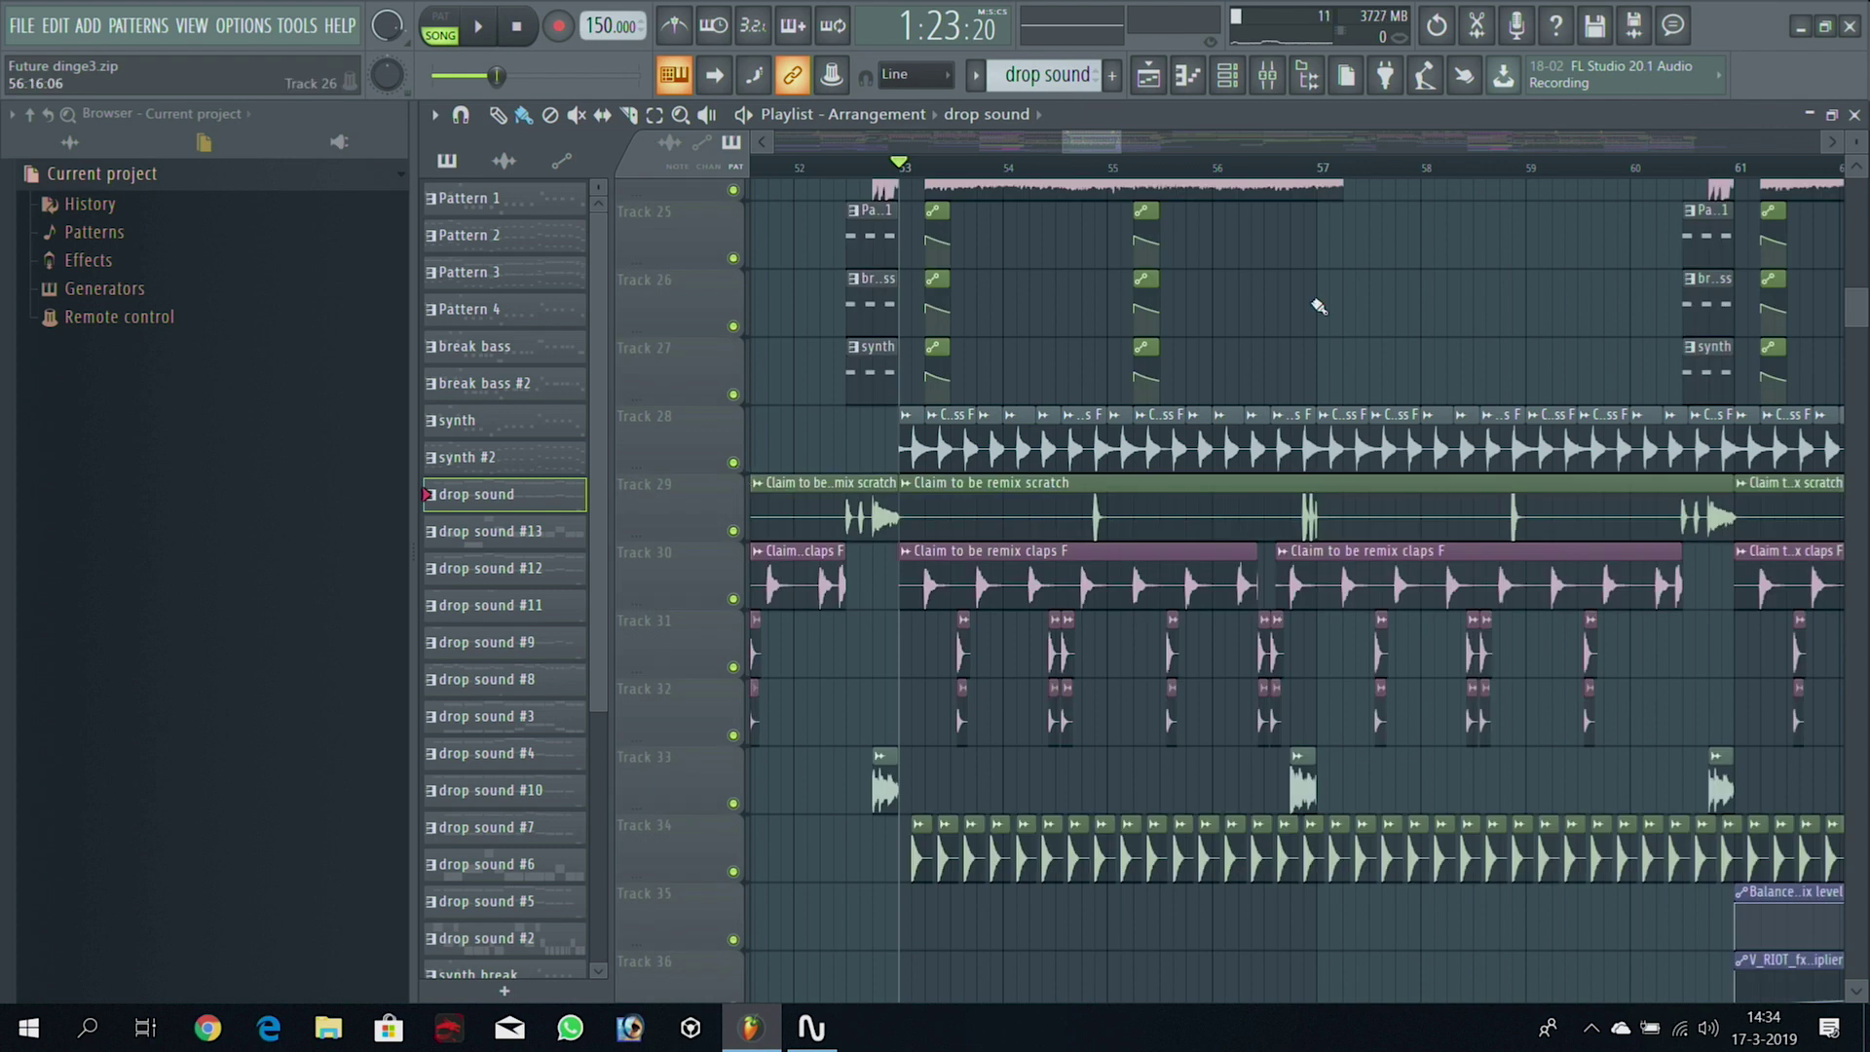
# Solo Track 28 once more, play it briefly from bar 53, stop playback, and restore all tracks
pyautogui.scroll(-4, 1860, 314)
pyautogui.scroll(3, 1265, 389)
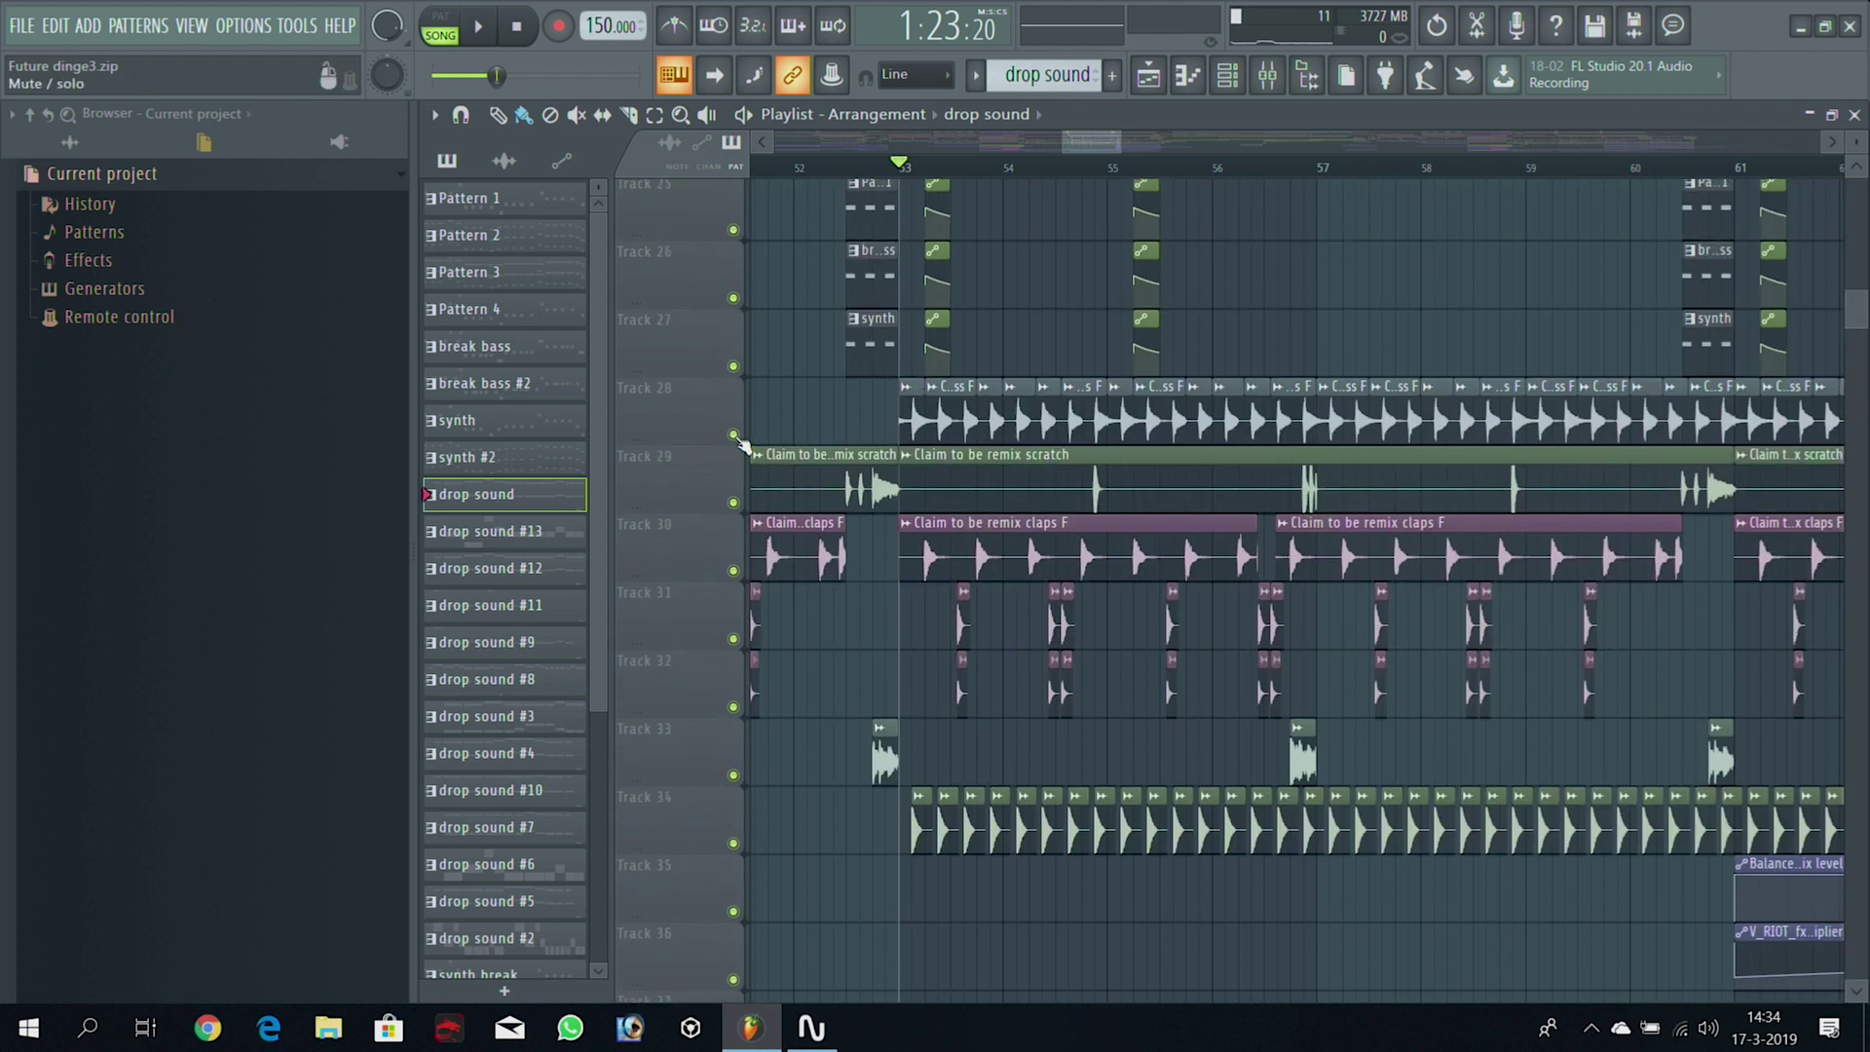
pyautogui.rightClick(734, 435)
pyautogui.press('space')
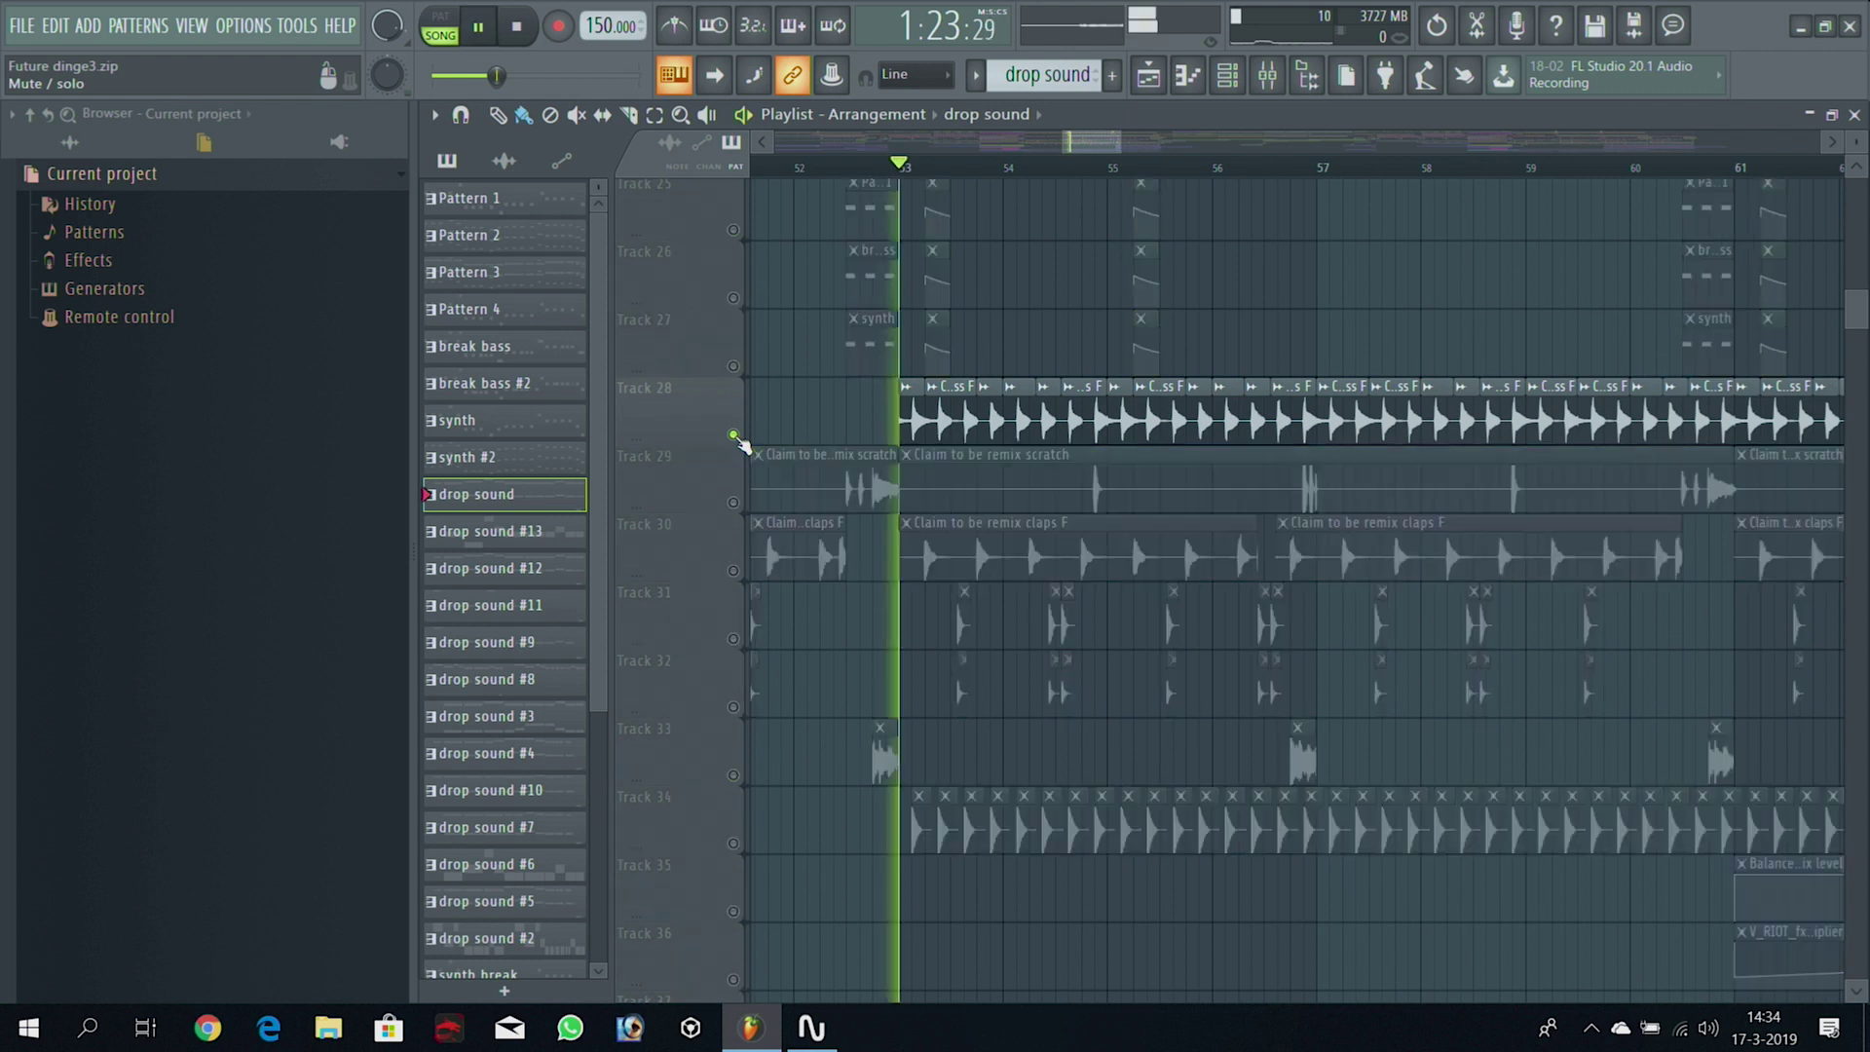
pyautogui.press('space')
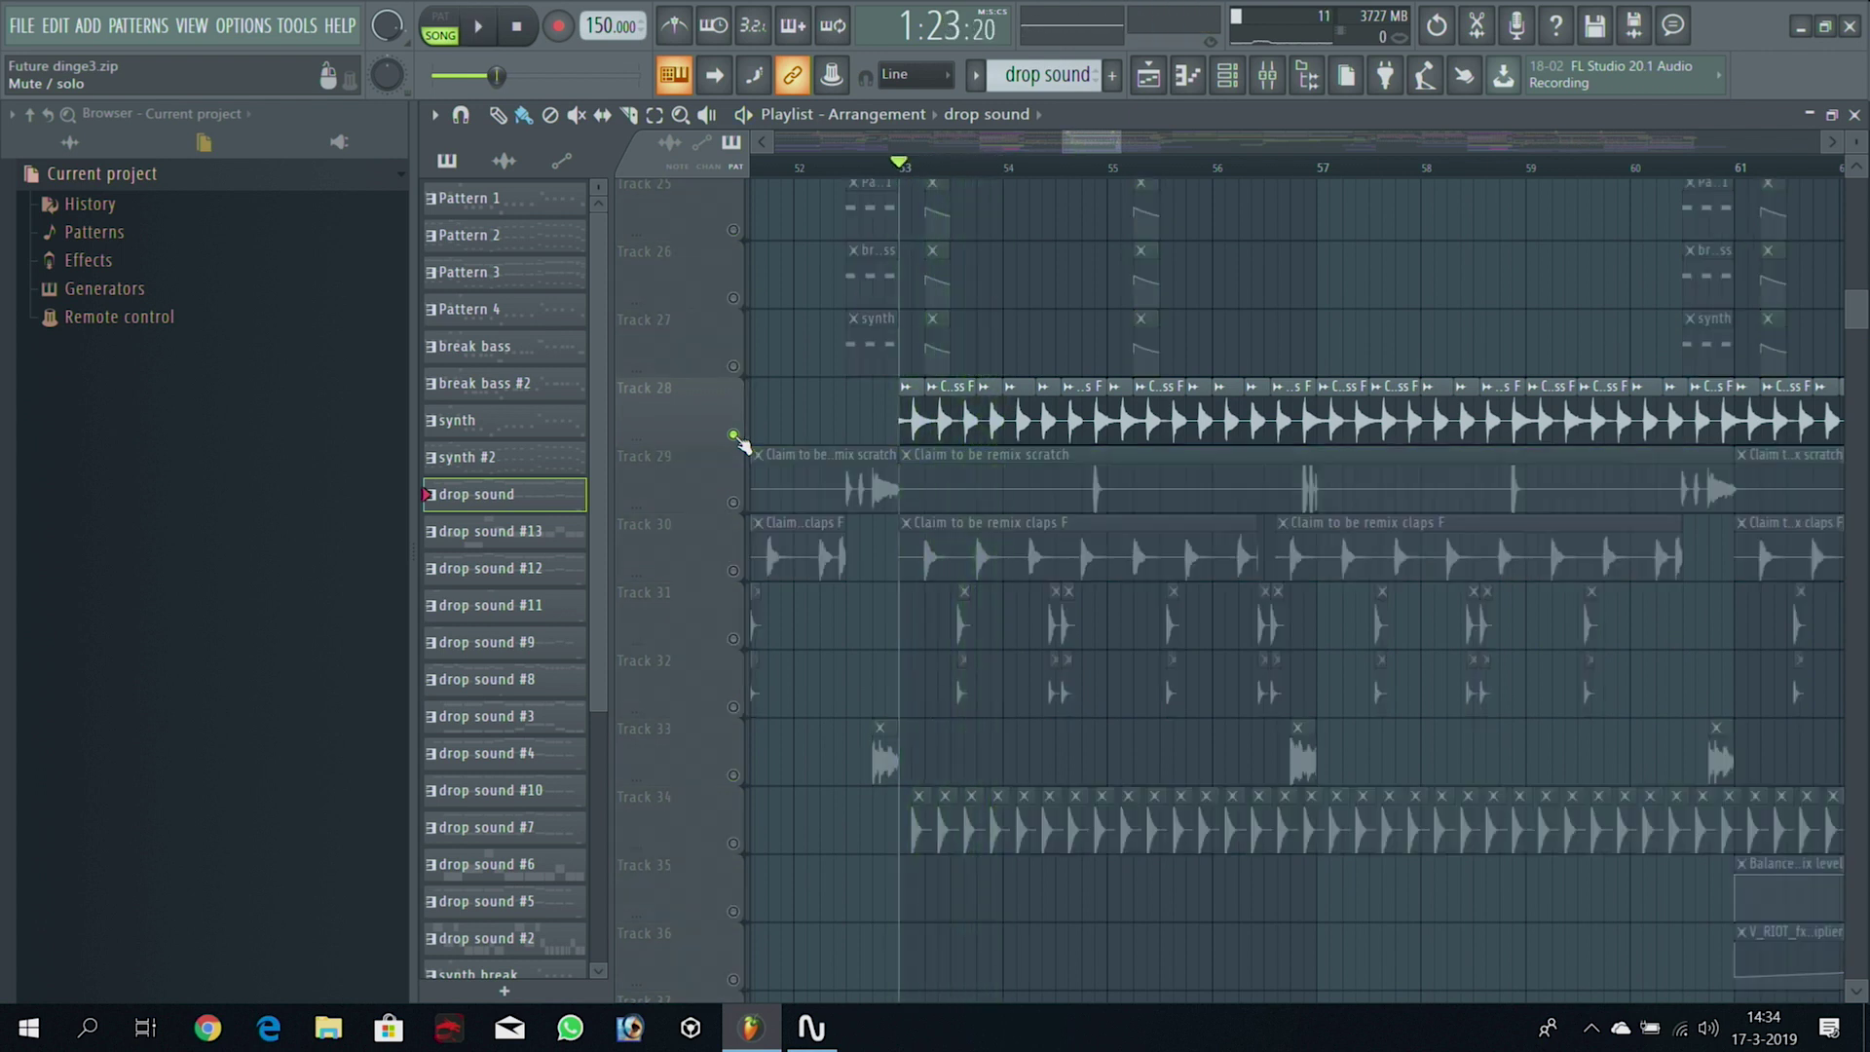
pyautogui.rightClick(734, 435)
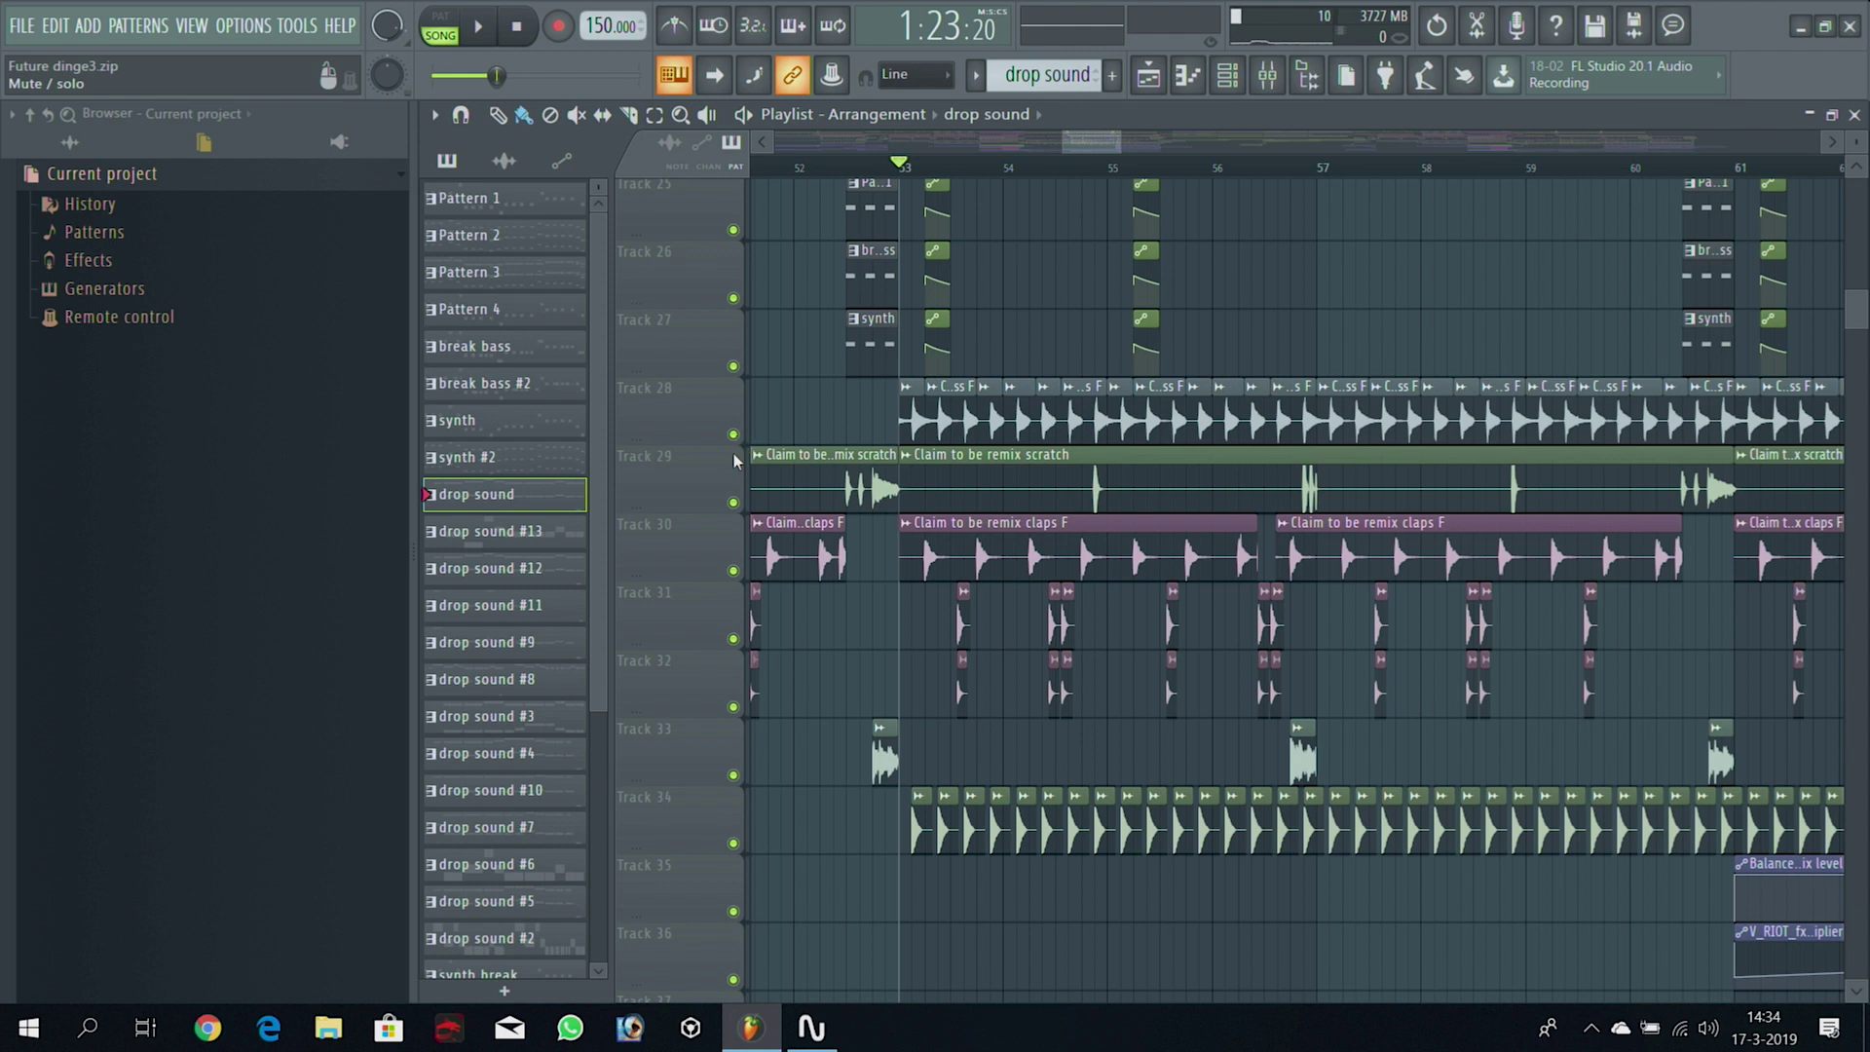
# Play the arrangement from bar 53 with all tracks on, follow Tracks 15 to 26 toward bar 61, and stop playback
pyautogui.moveTo(1856, 309); pyautogui.dragTo(1862, 267)
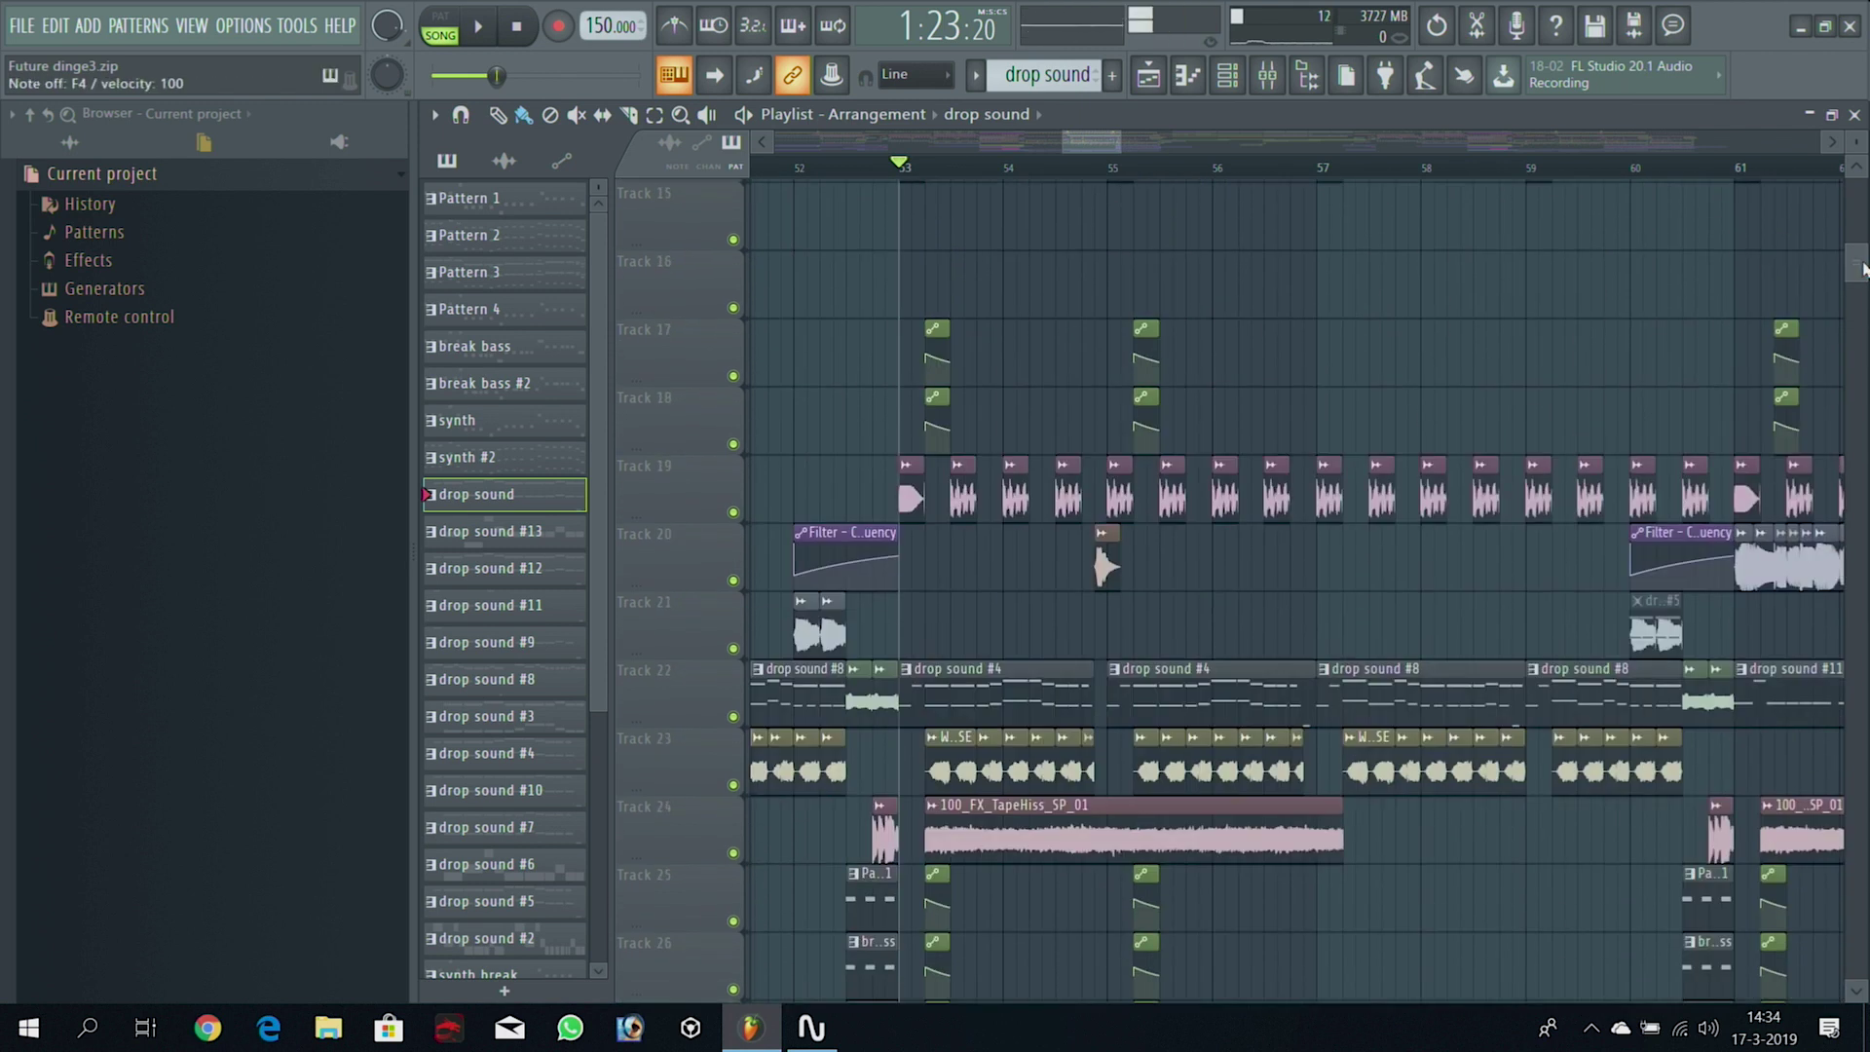
pyautogui.press('space')
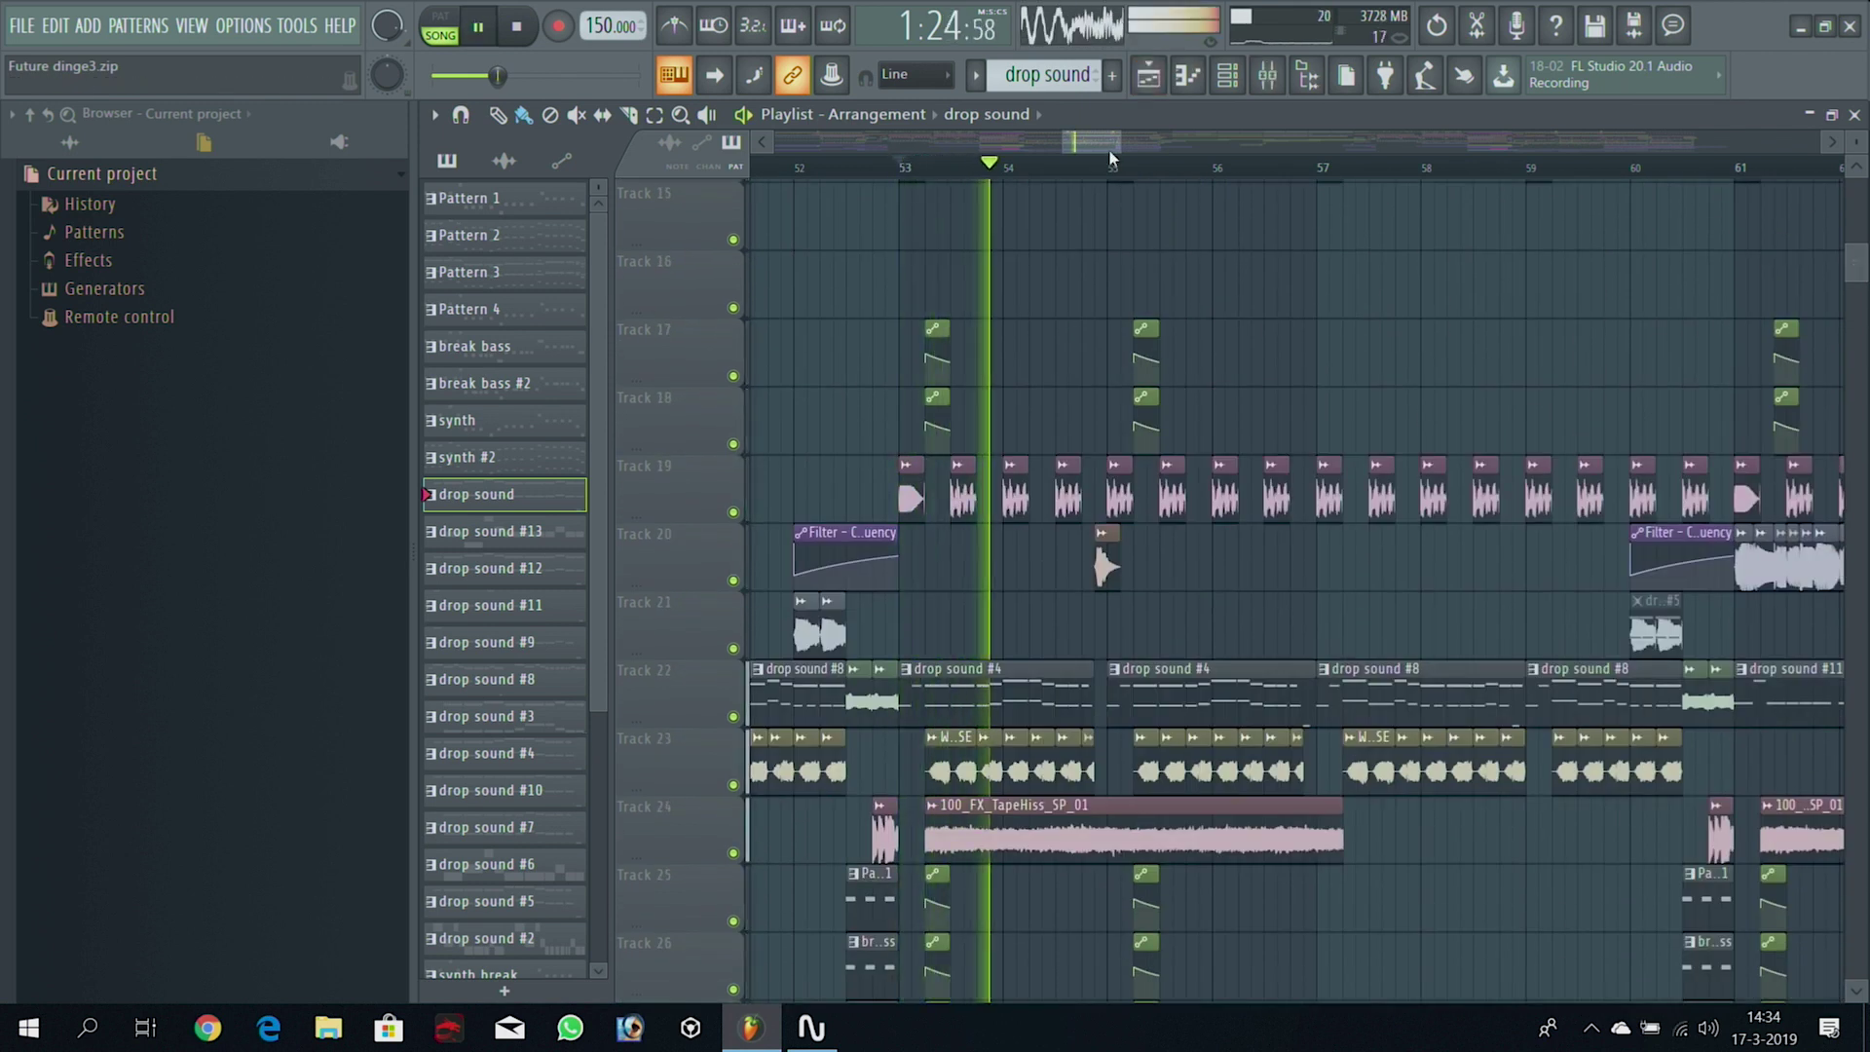
pyautogui.scroll(-4, 1120, 145)
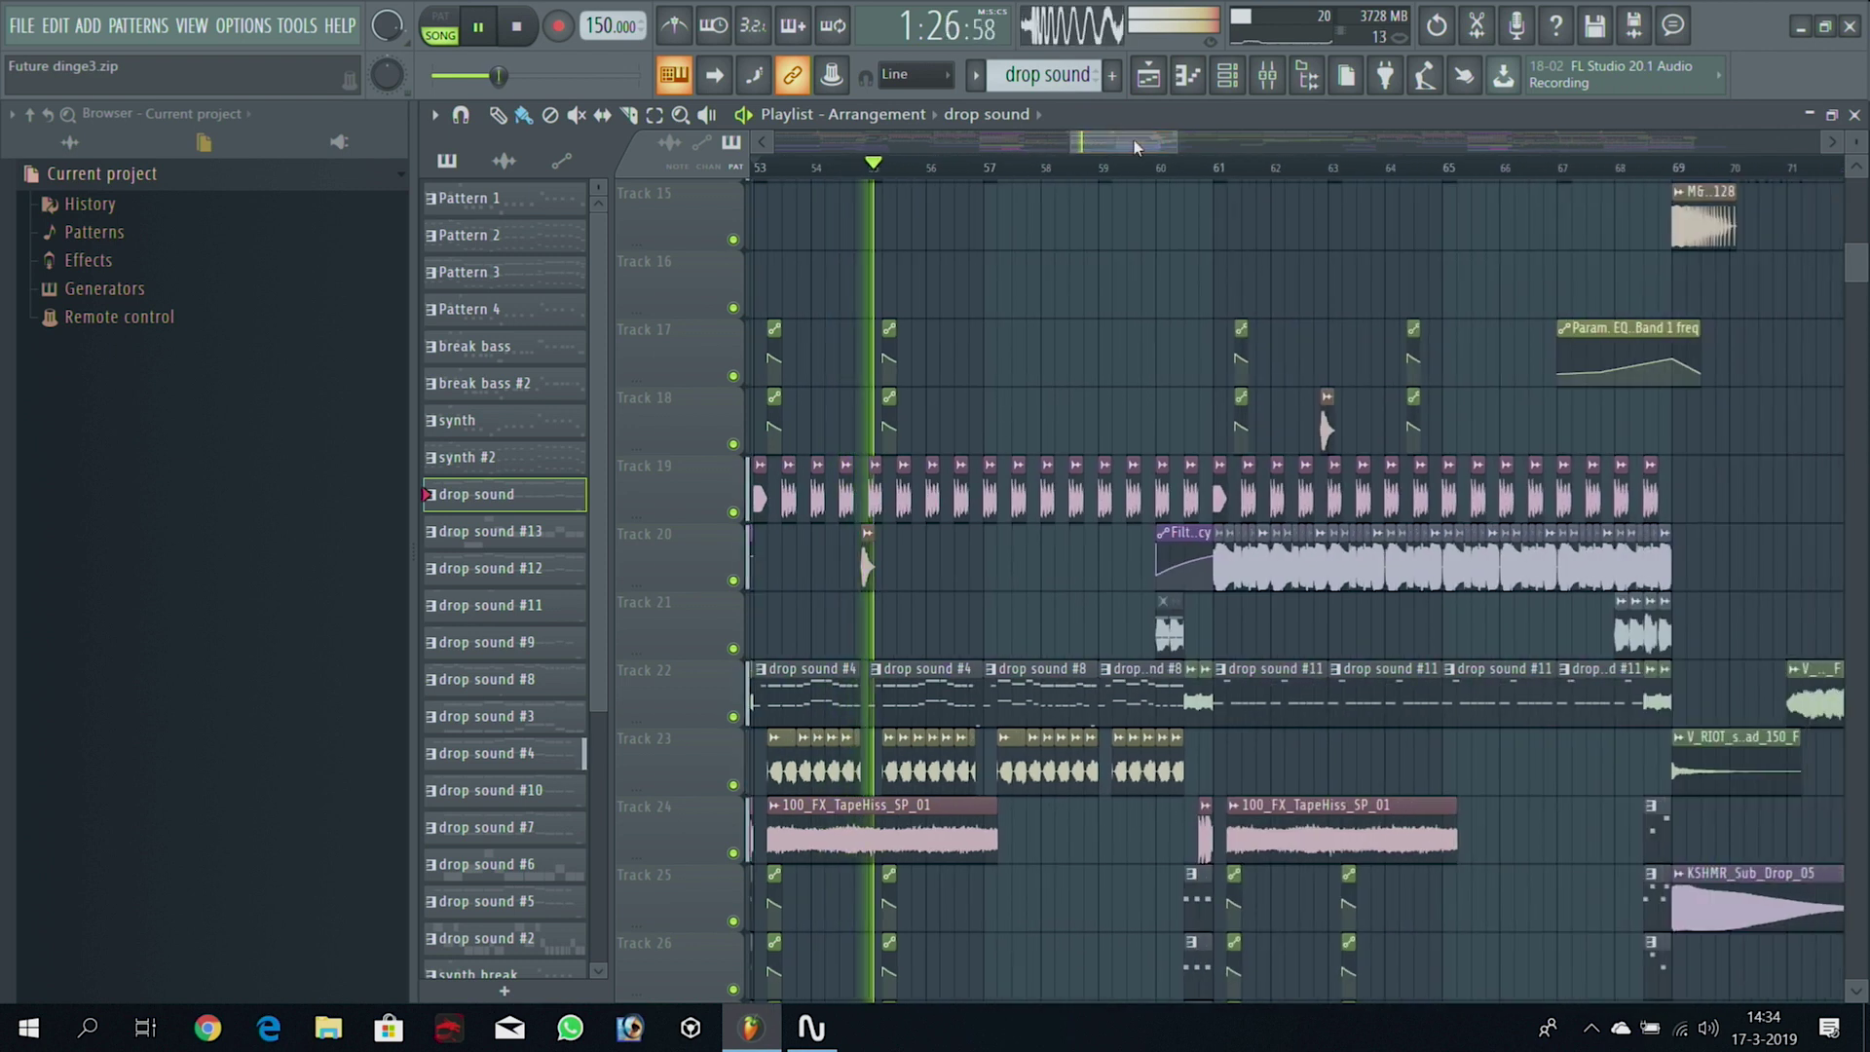
pyautogui.moveTo(1105, 146); pyautogui.dragTo(1072, 146)
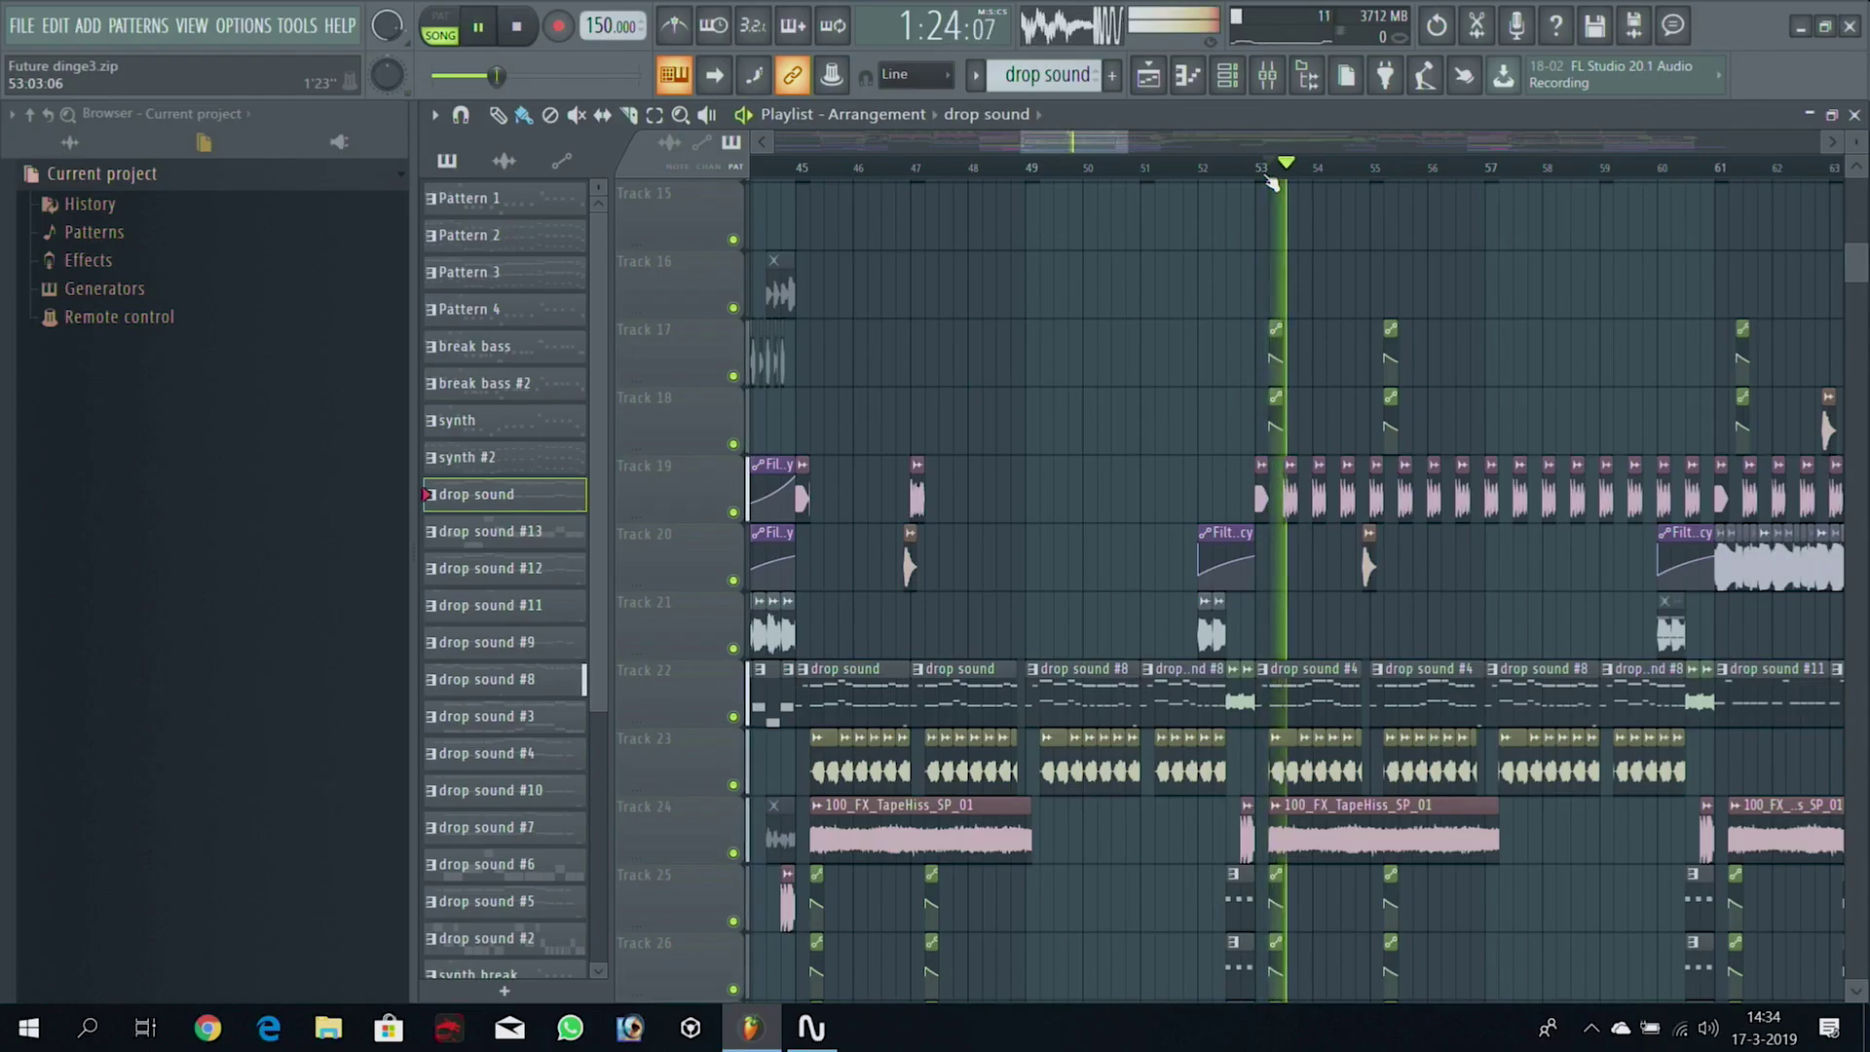
pyautogui.moveTo(1068, 143); pyautogui.dragTo(1122, 153)
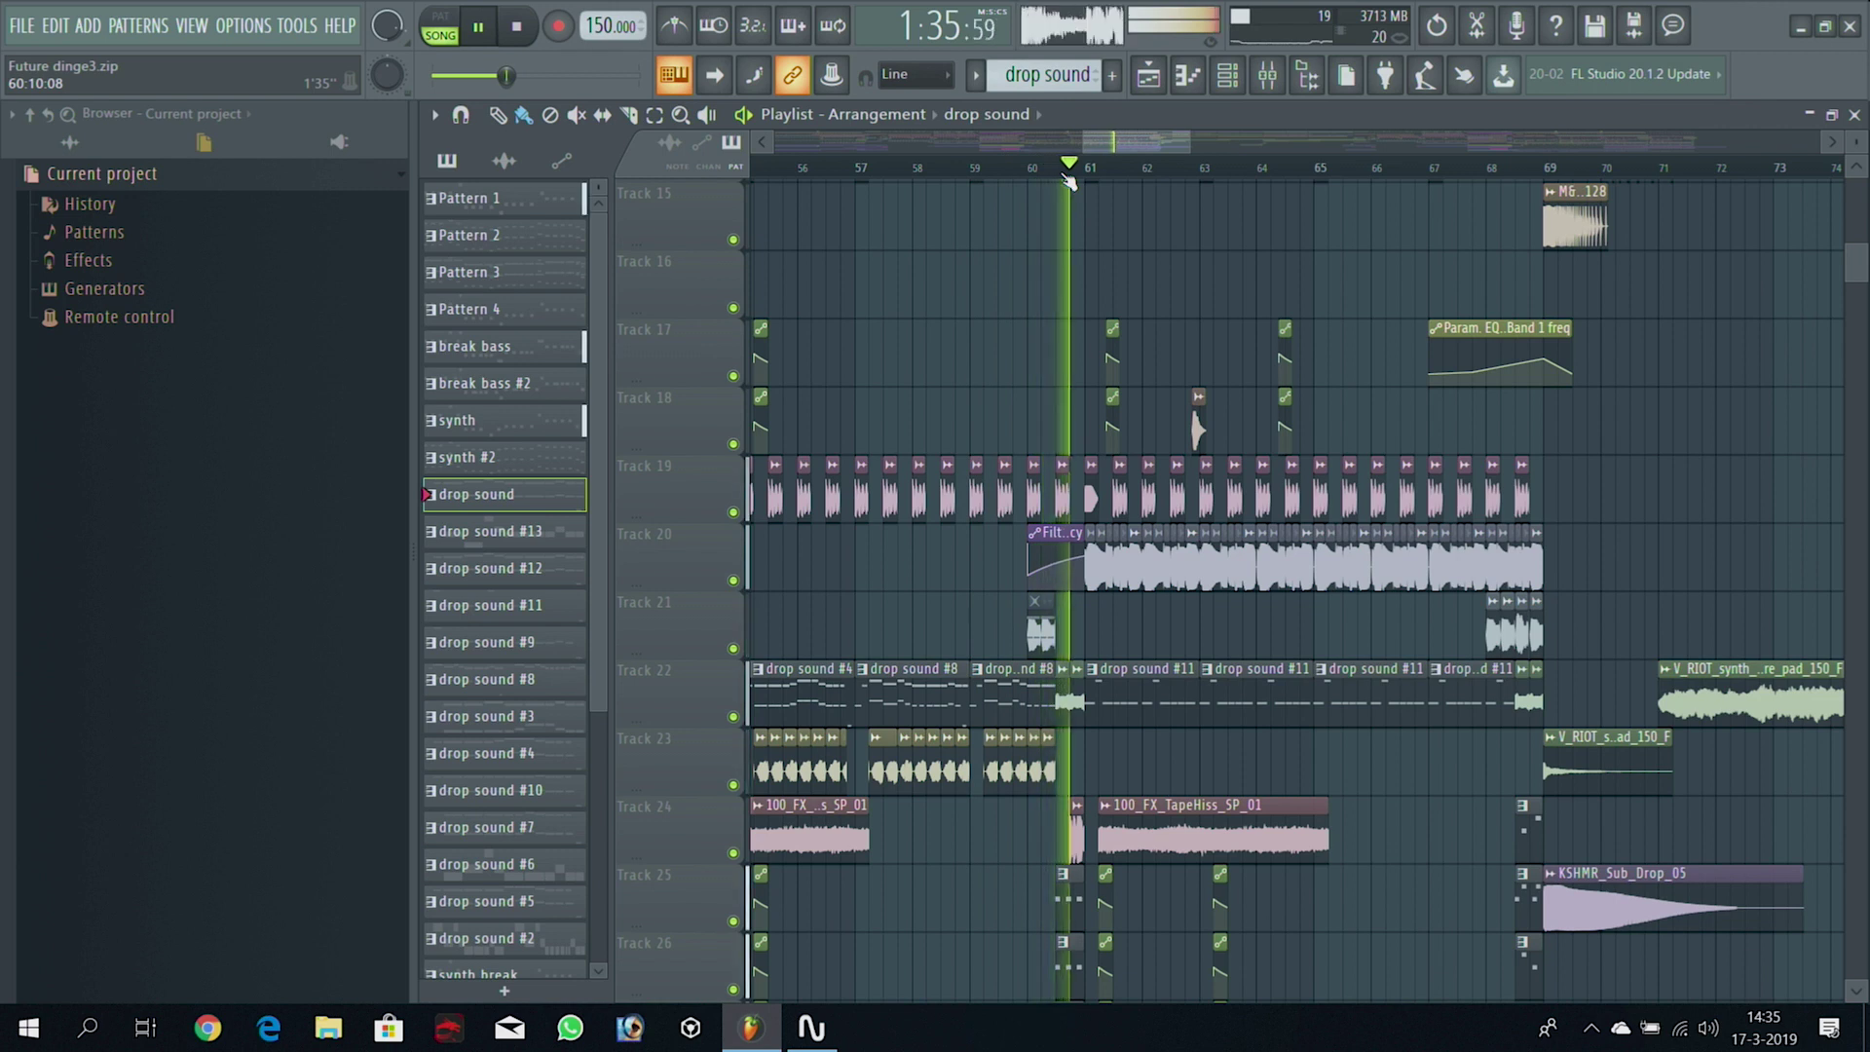
pyautogui.press('space')
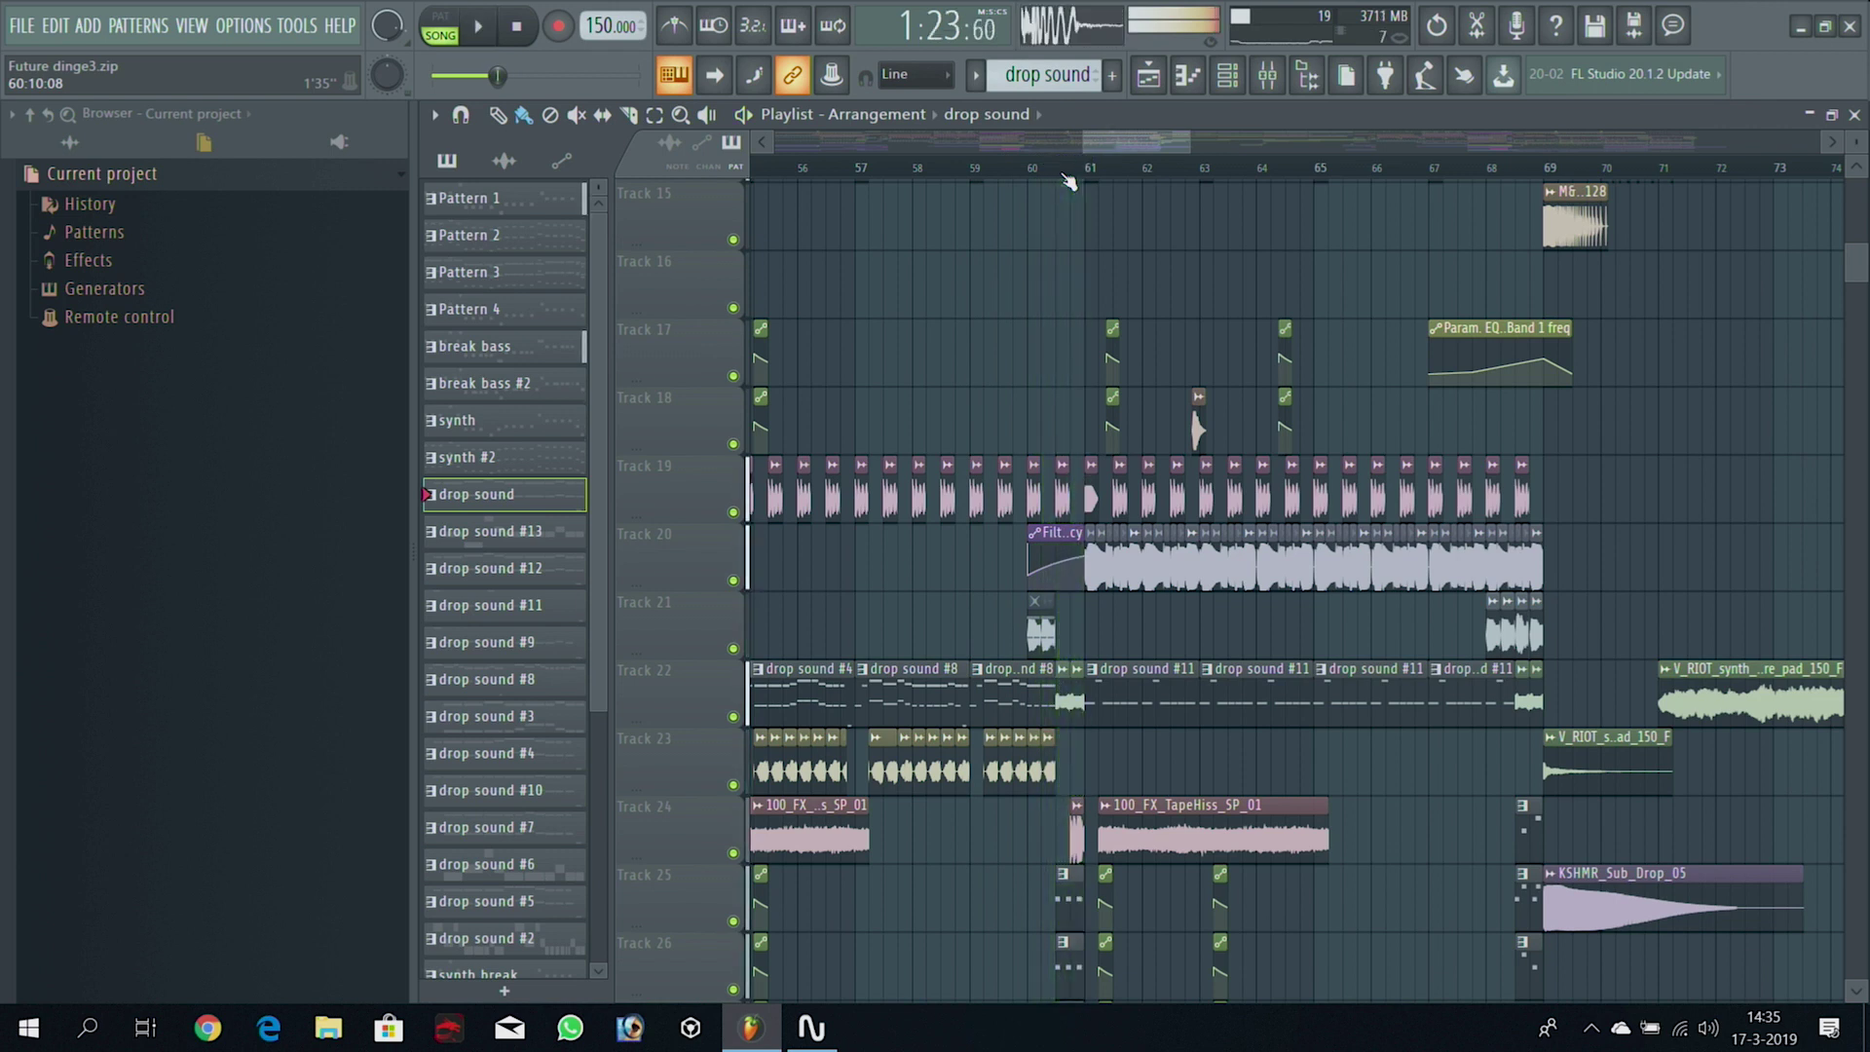
# Solo Track 22, play its drop sound #11 clips from bar 61, stop playback, and restore all tracks
pyautogui.scroll(-2, 1092, 156)
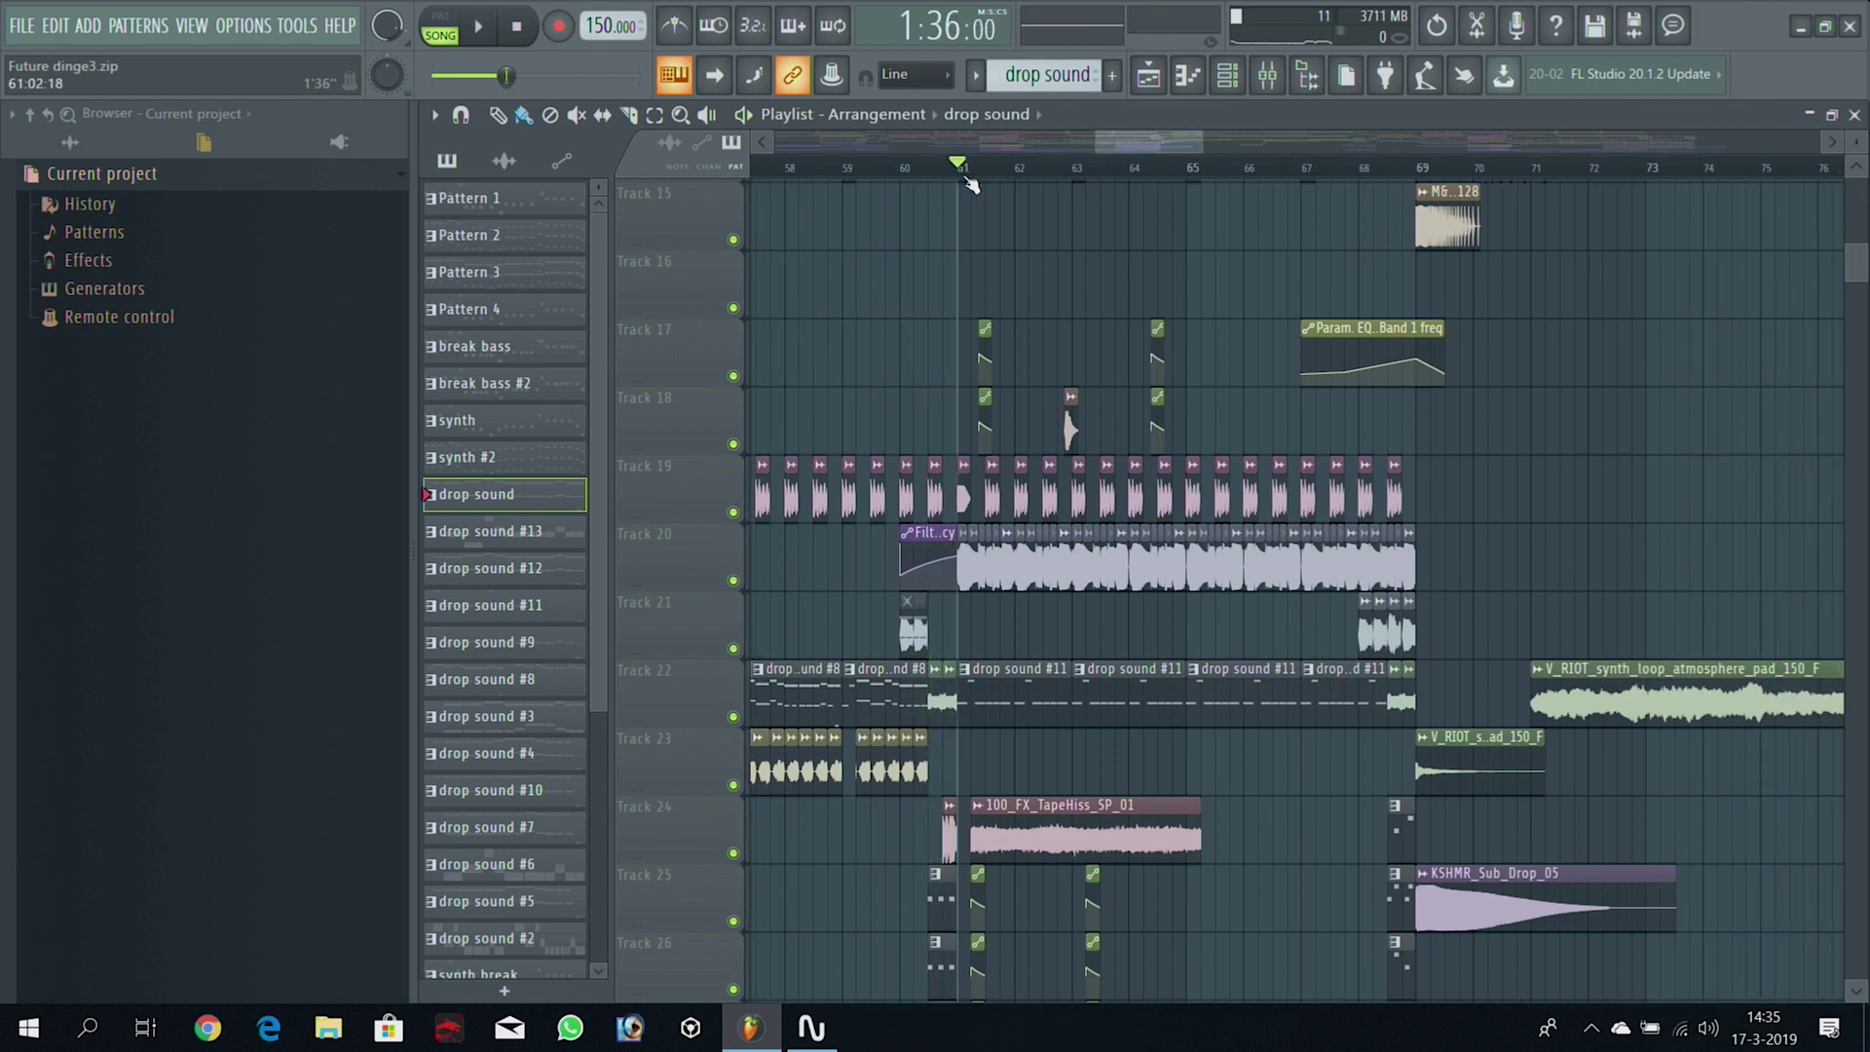
pyautogui.moveTo(1134, 149)
pyautogui.mouseDown()
pyautogui.moveTo(1112, 152)
pyautogui.moveTo(1142, 159)
pyautogui.mouseUp()
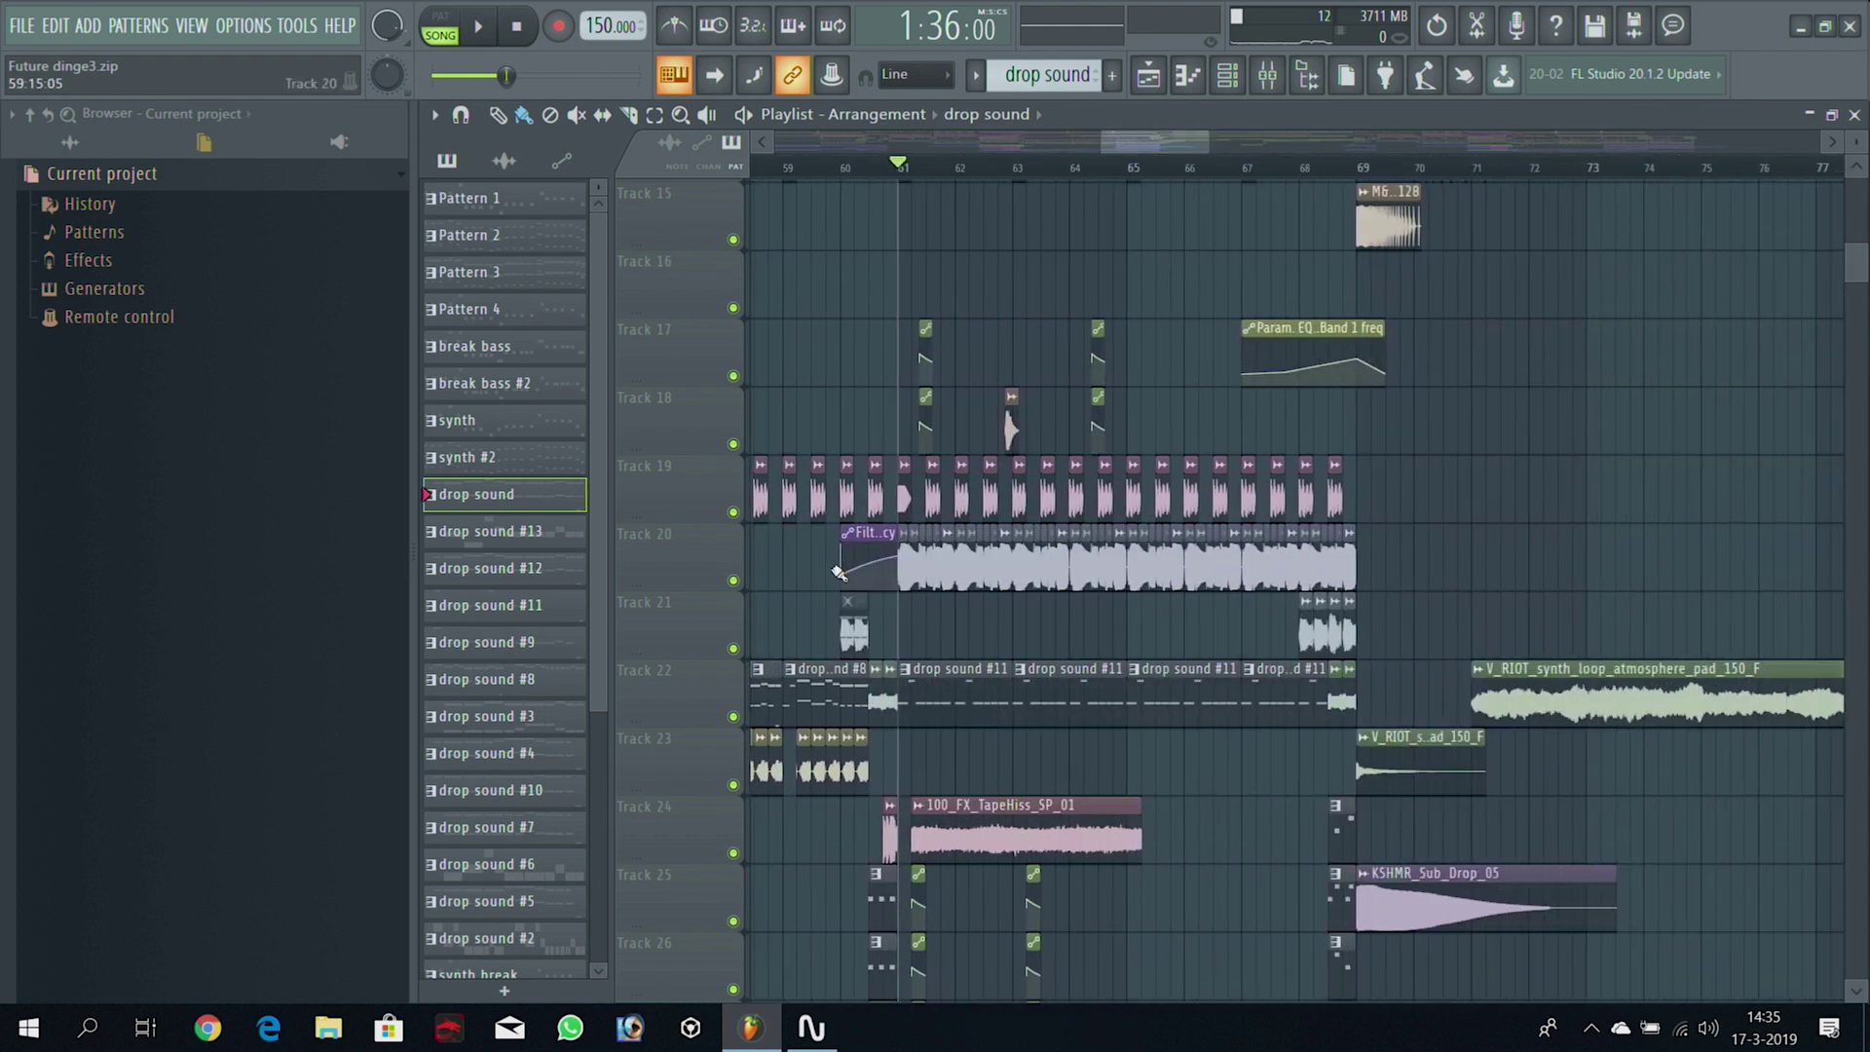
pyautogui.keyDown('ctrl'); pyautogui.click(734, 581); pyautogui.keyUp('ctrl')
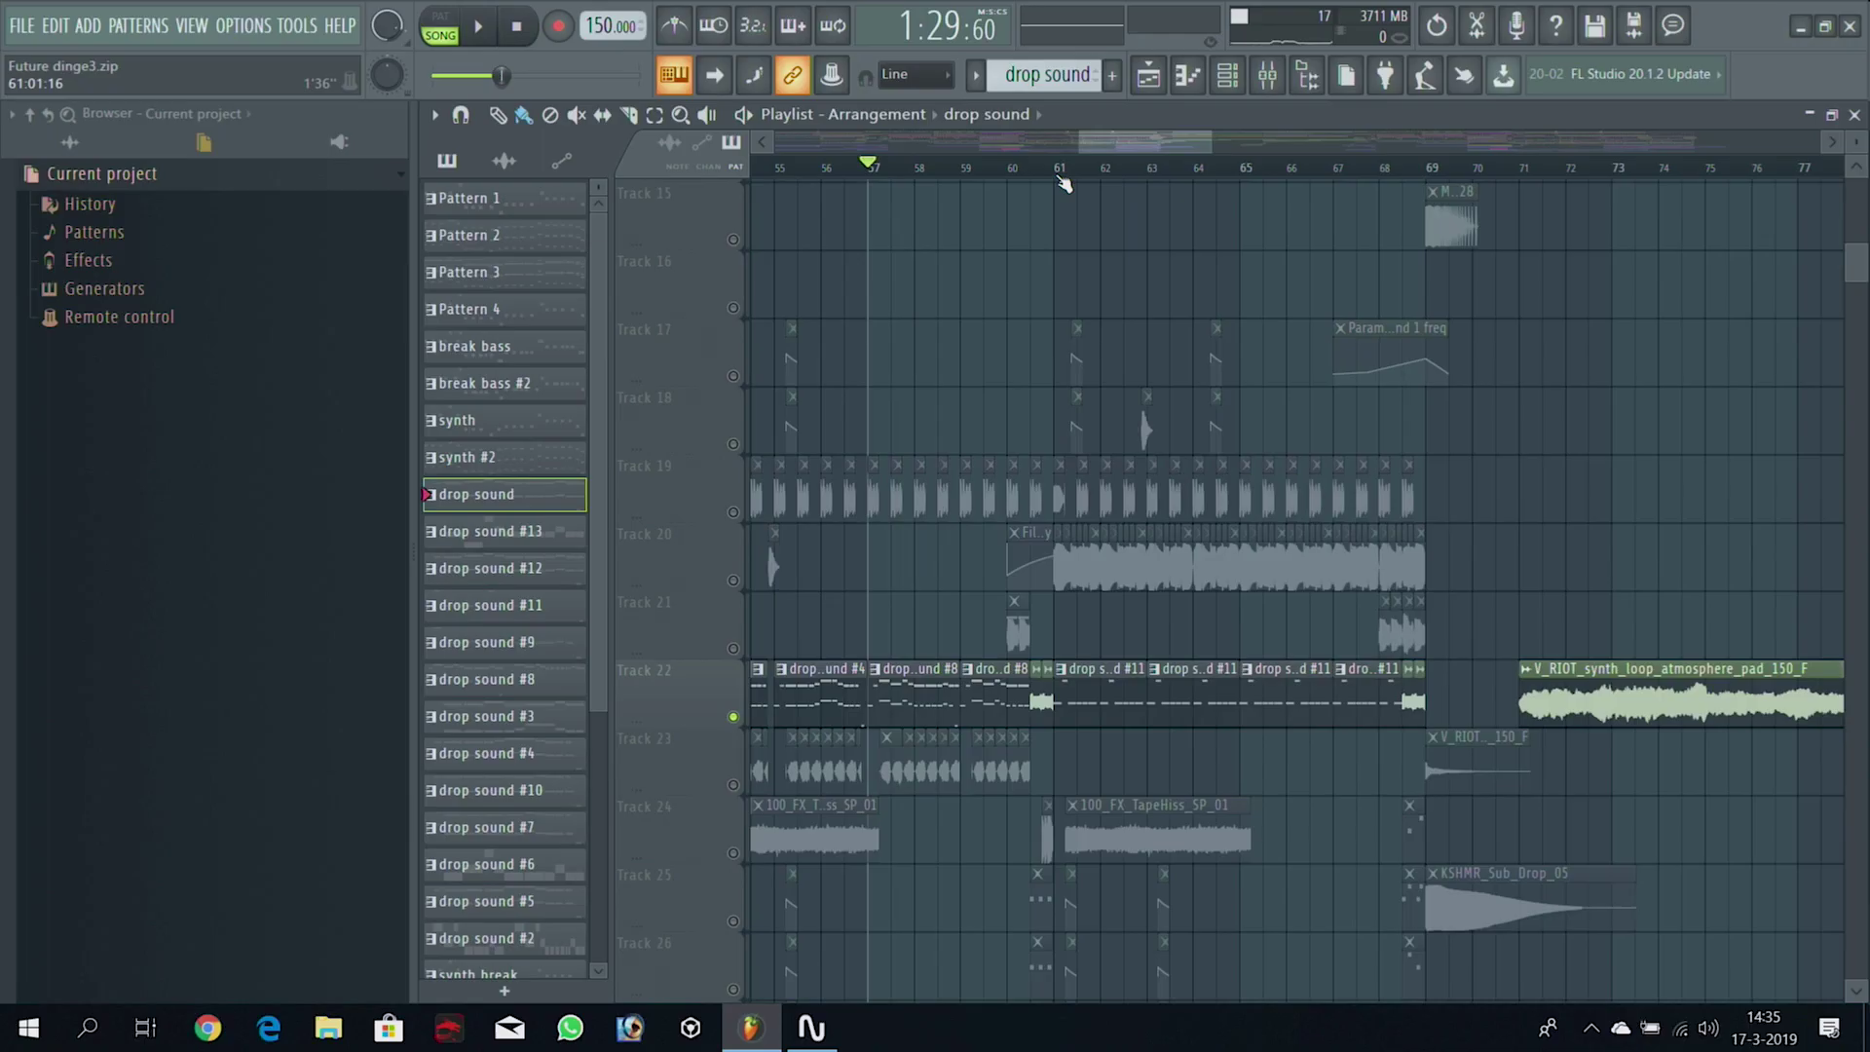
pyautogui.press('space')
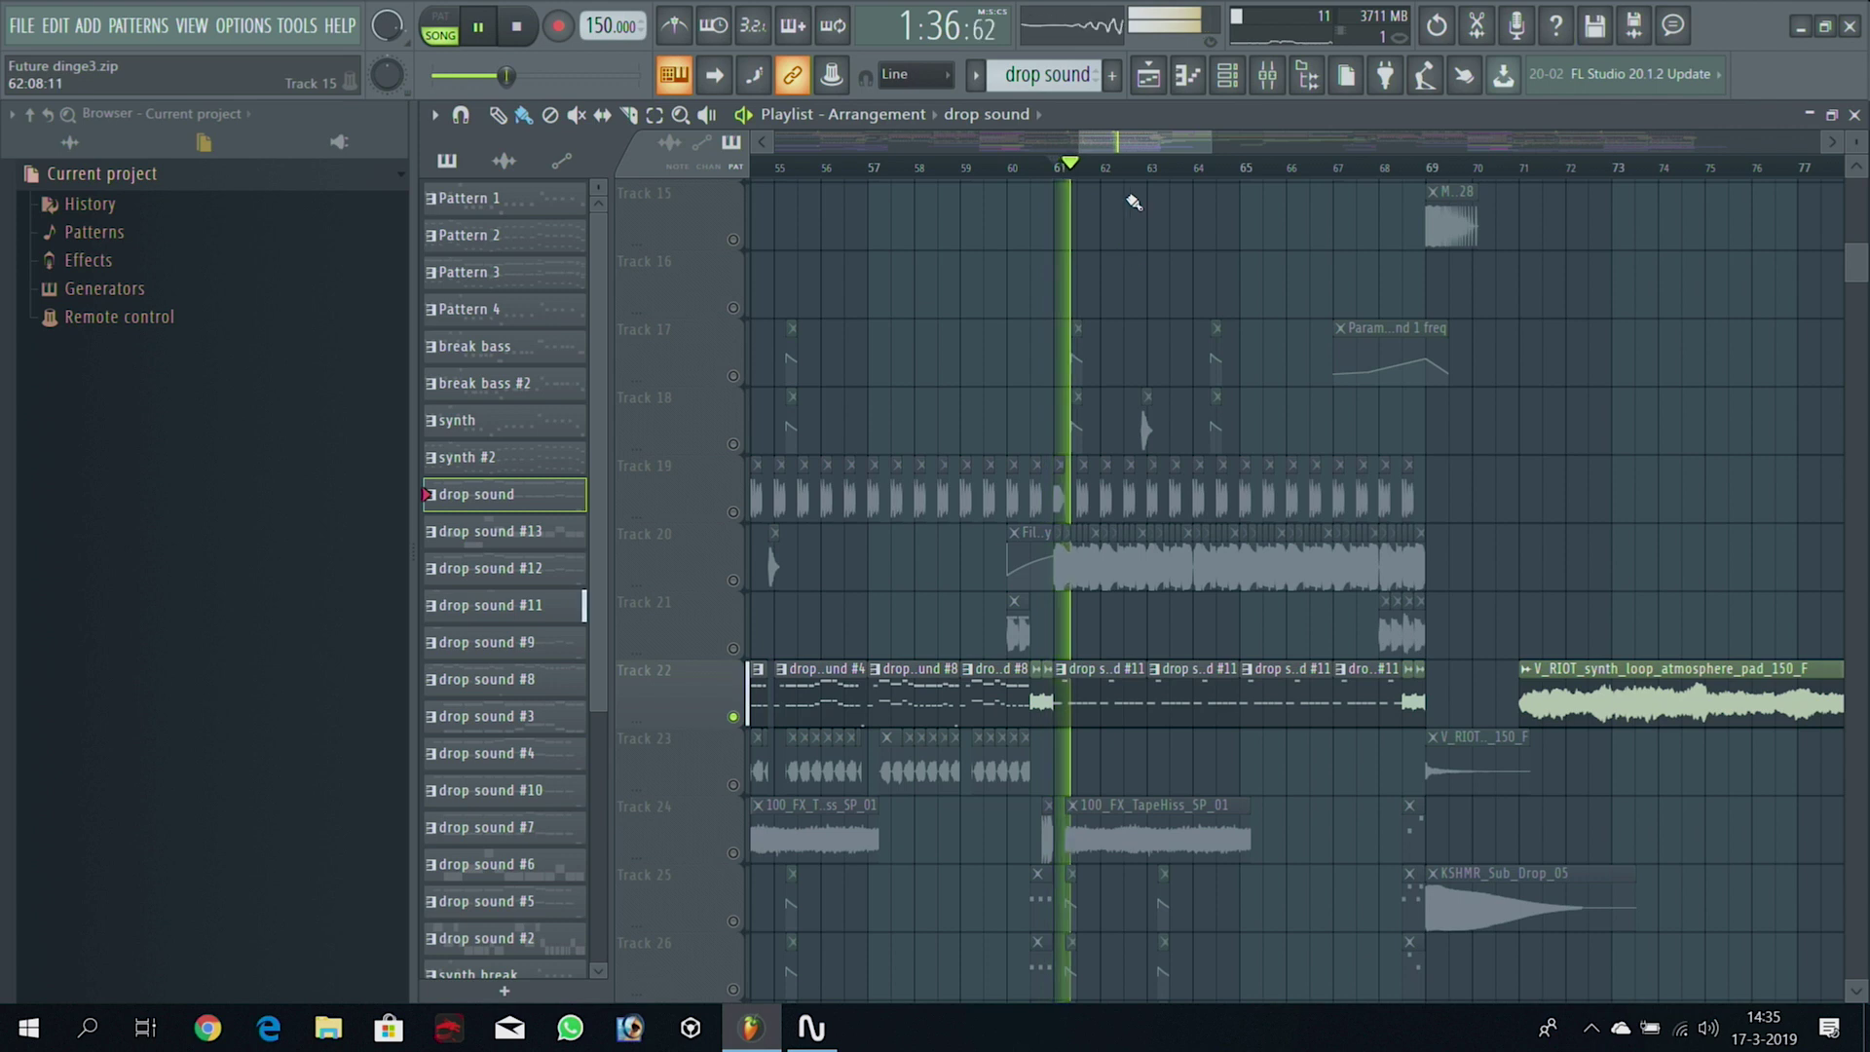
pyautogui.press('space')
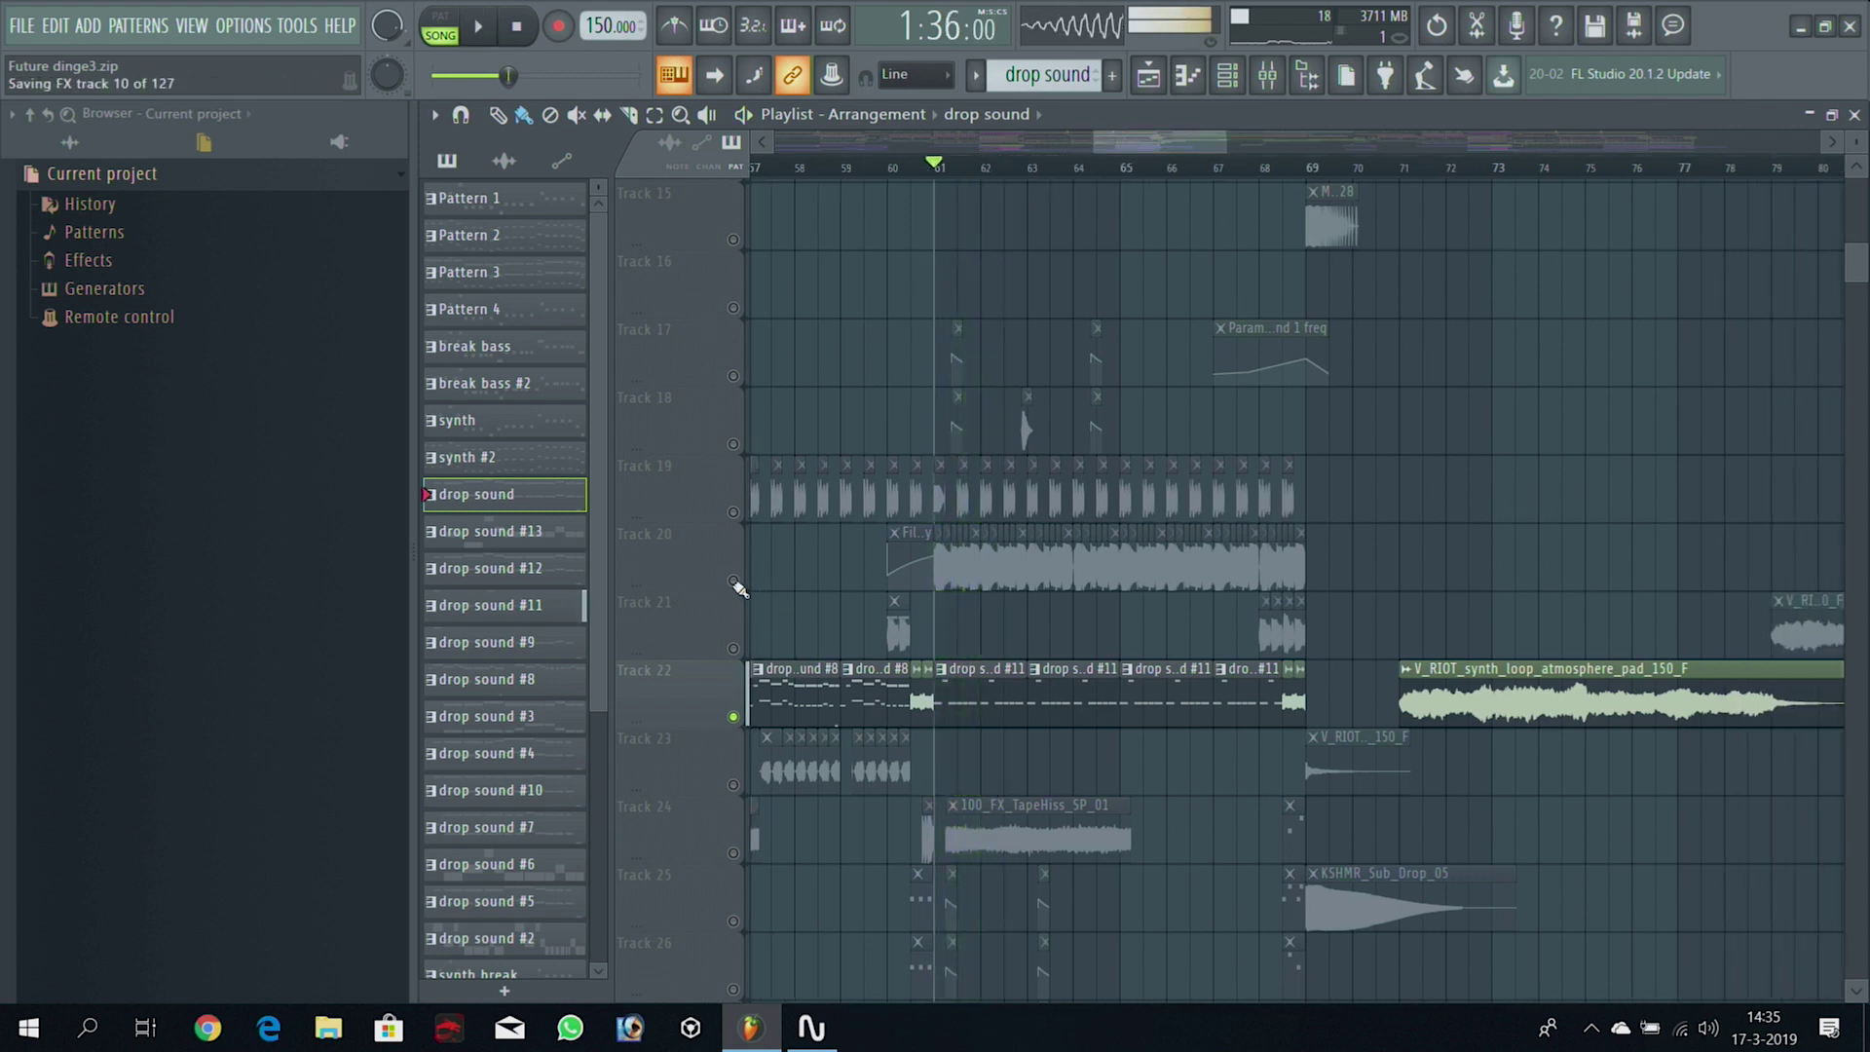
pyautogui.click(734, 581)
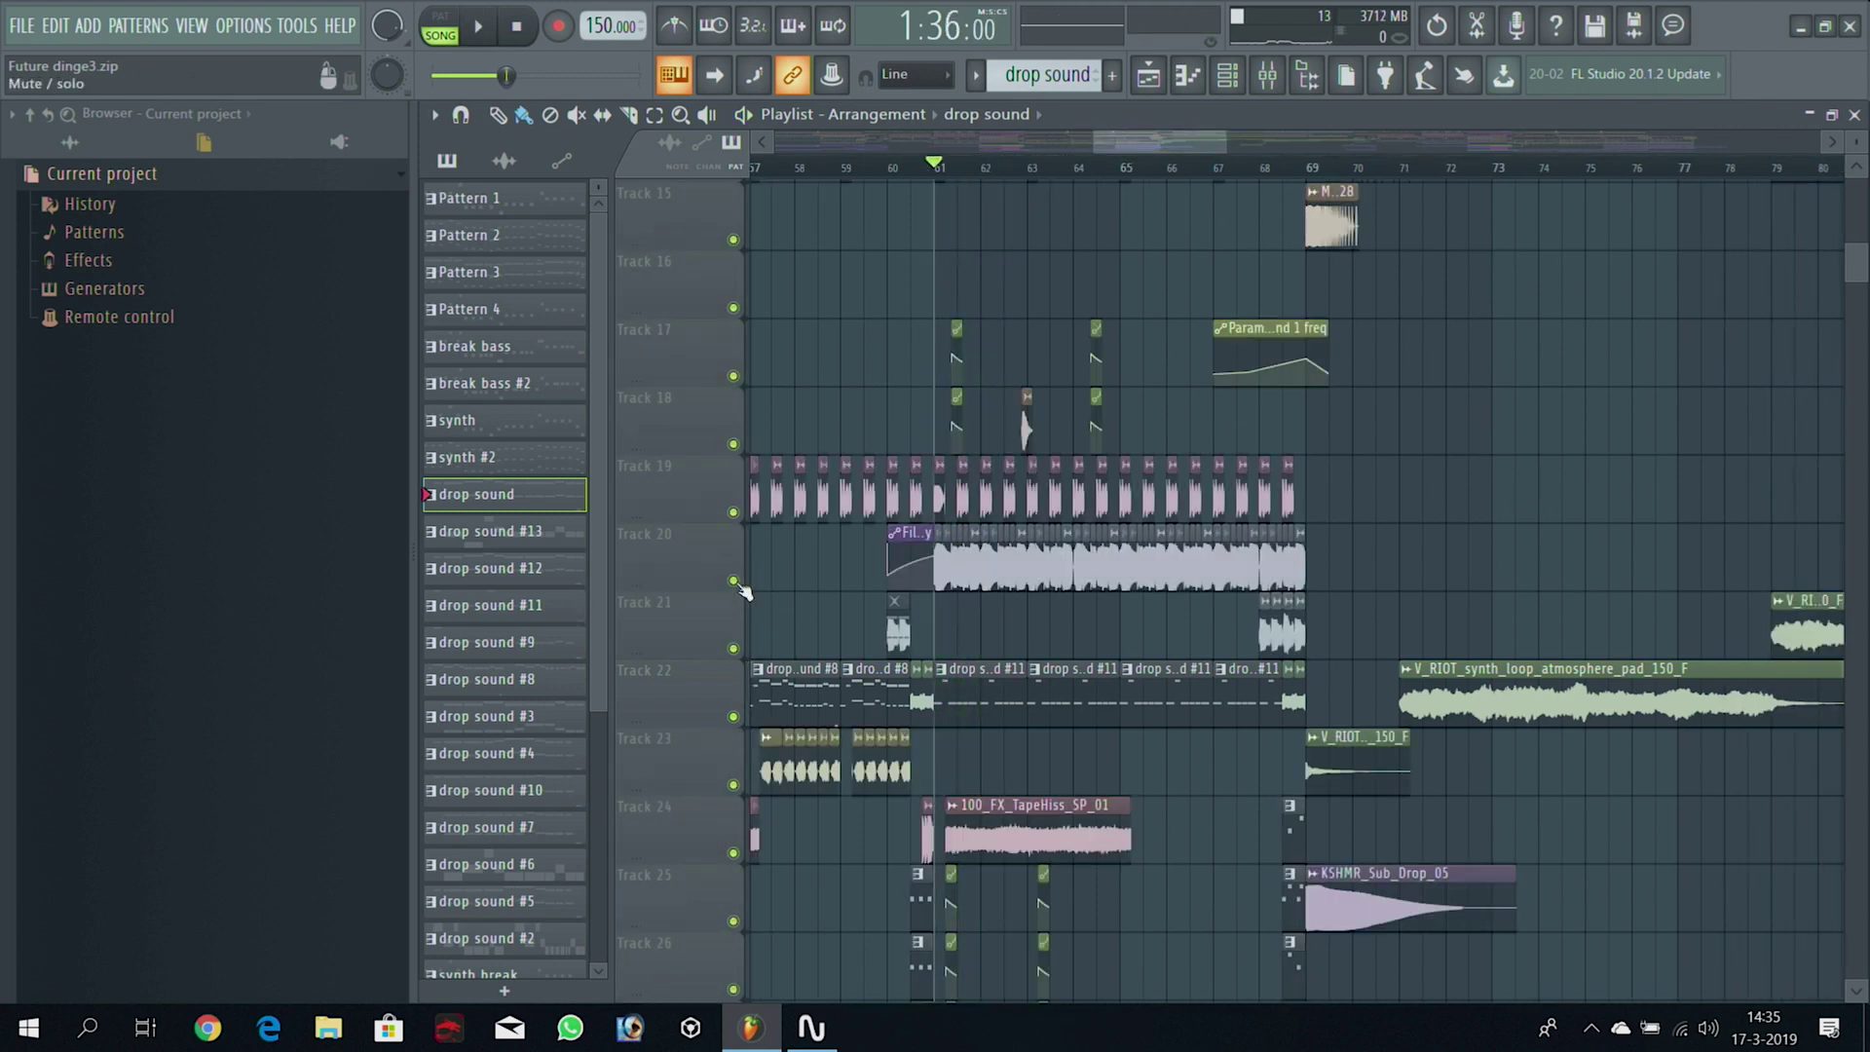
# Solo Track 20 and inspect the channel settings of its 019_Bassline_128bpm sample
pyautogui.rightClick(734, 582)
pyautogui.doubleClick(977, 547)
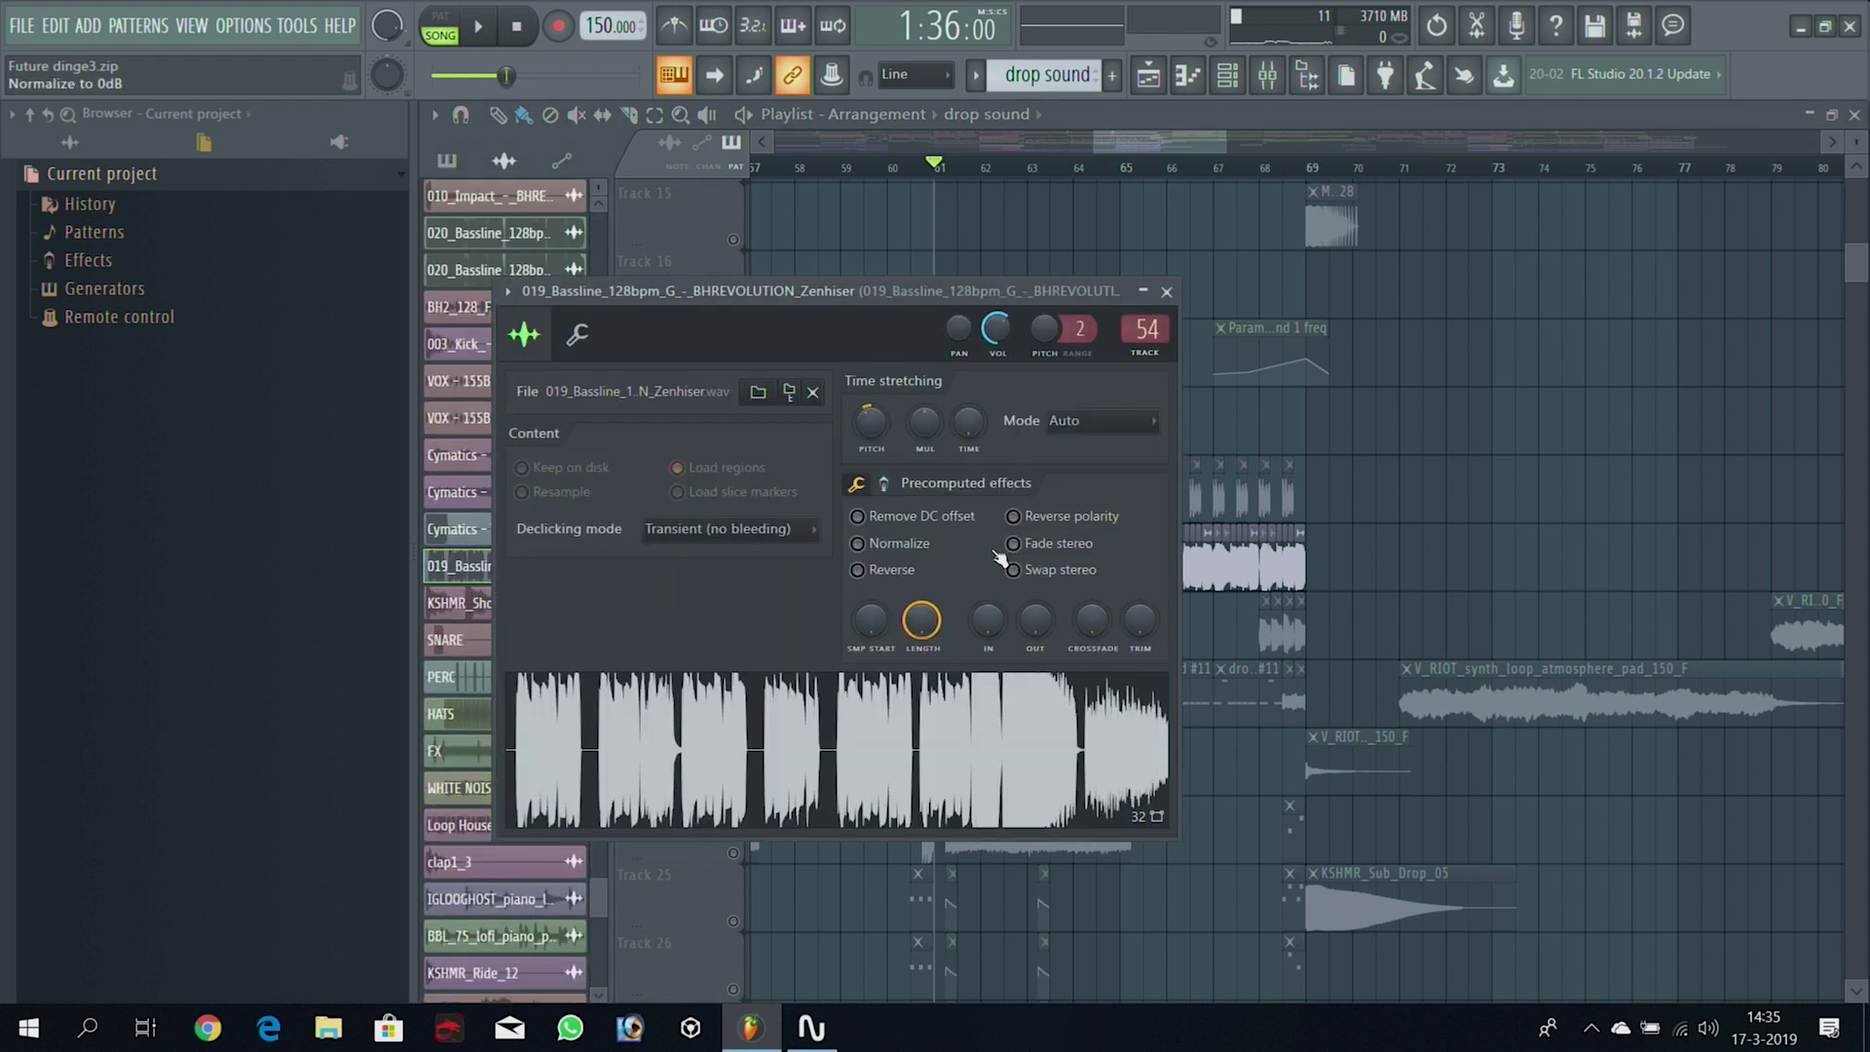
pyautogui.moveTo(735, 309); pyautogui.dragTo(991, 256)
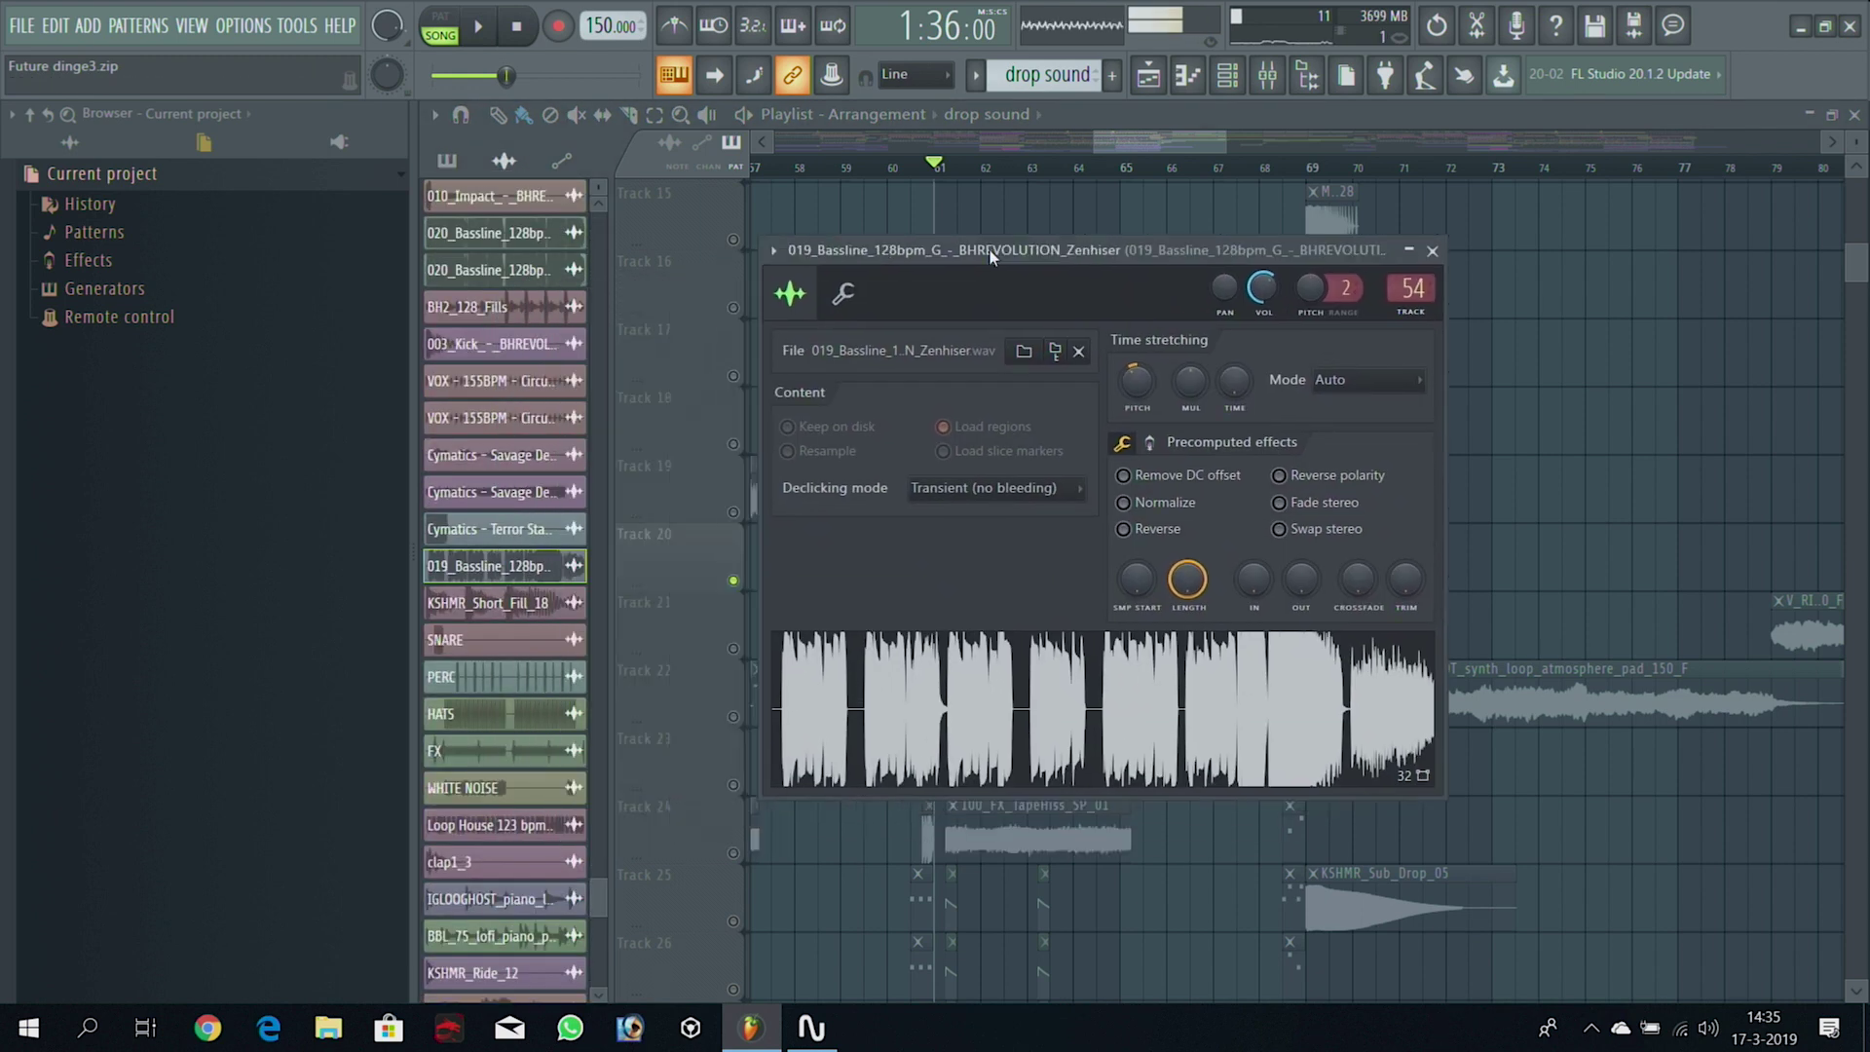
pyautogui.click(1146, 148)
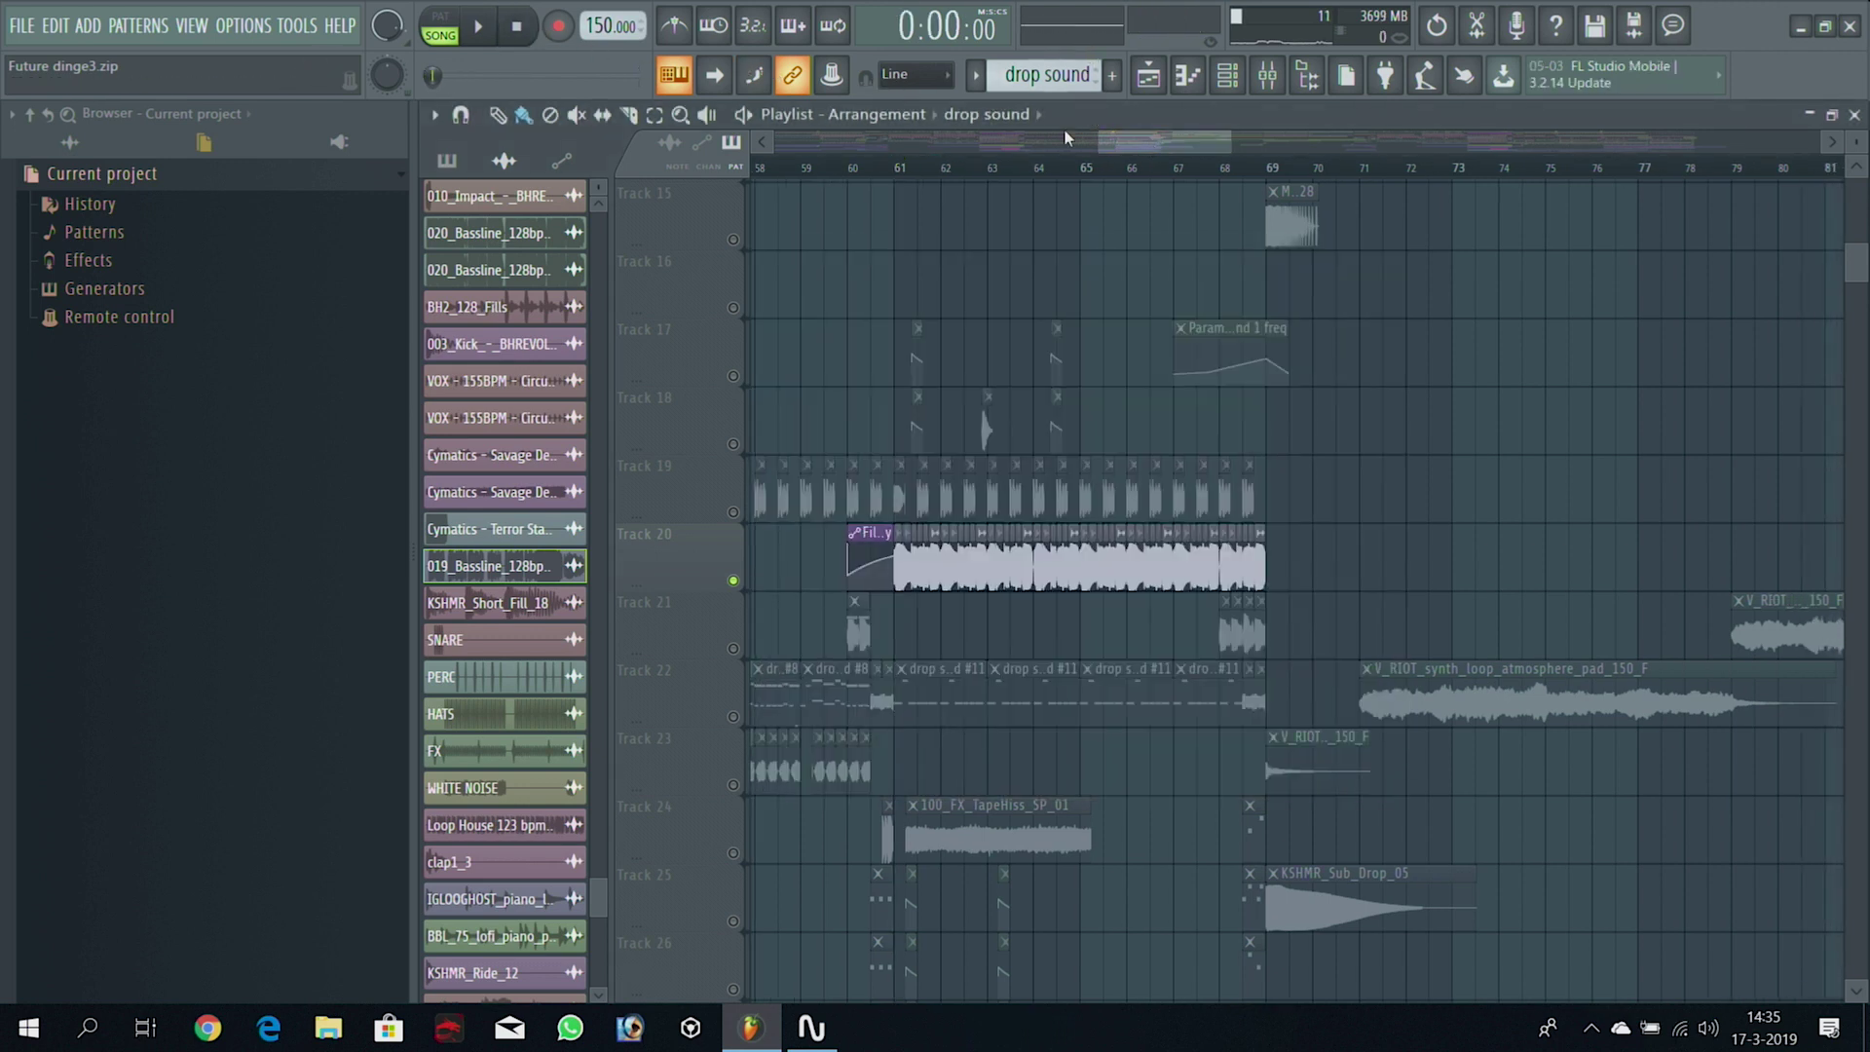
# Play the soloed bassline clips on Track 20 from bar 61
pyautogui.click(900, 168)
pyautogui.press('space')
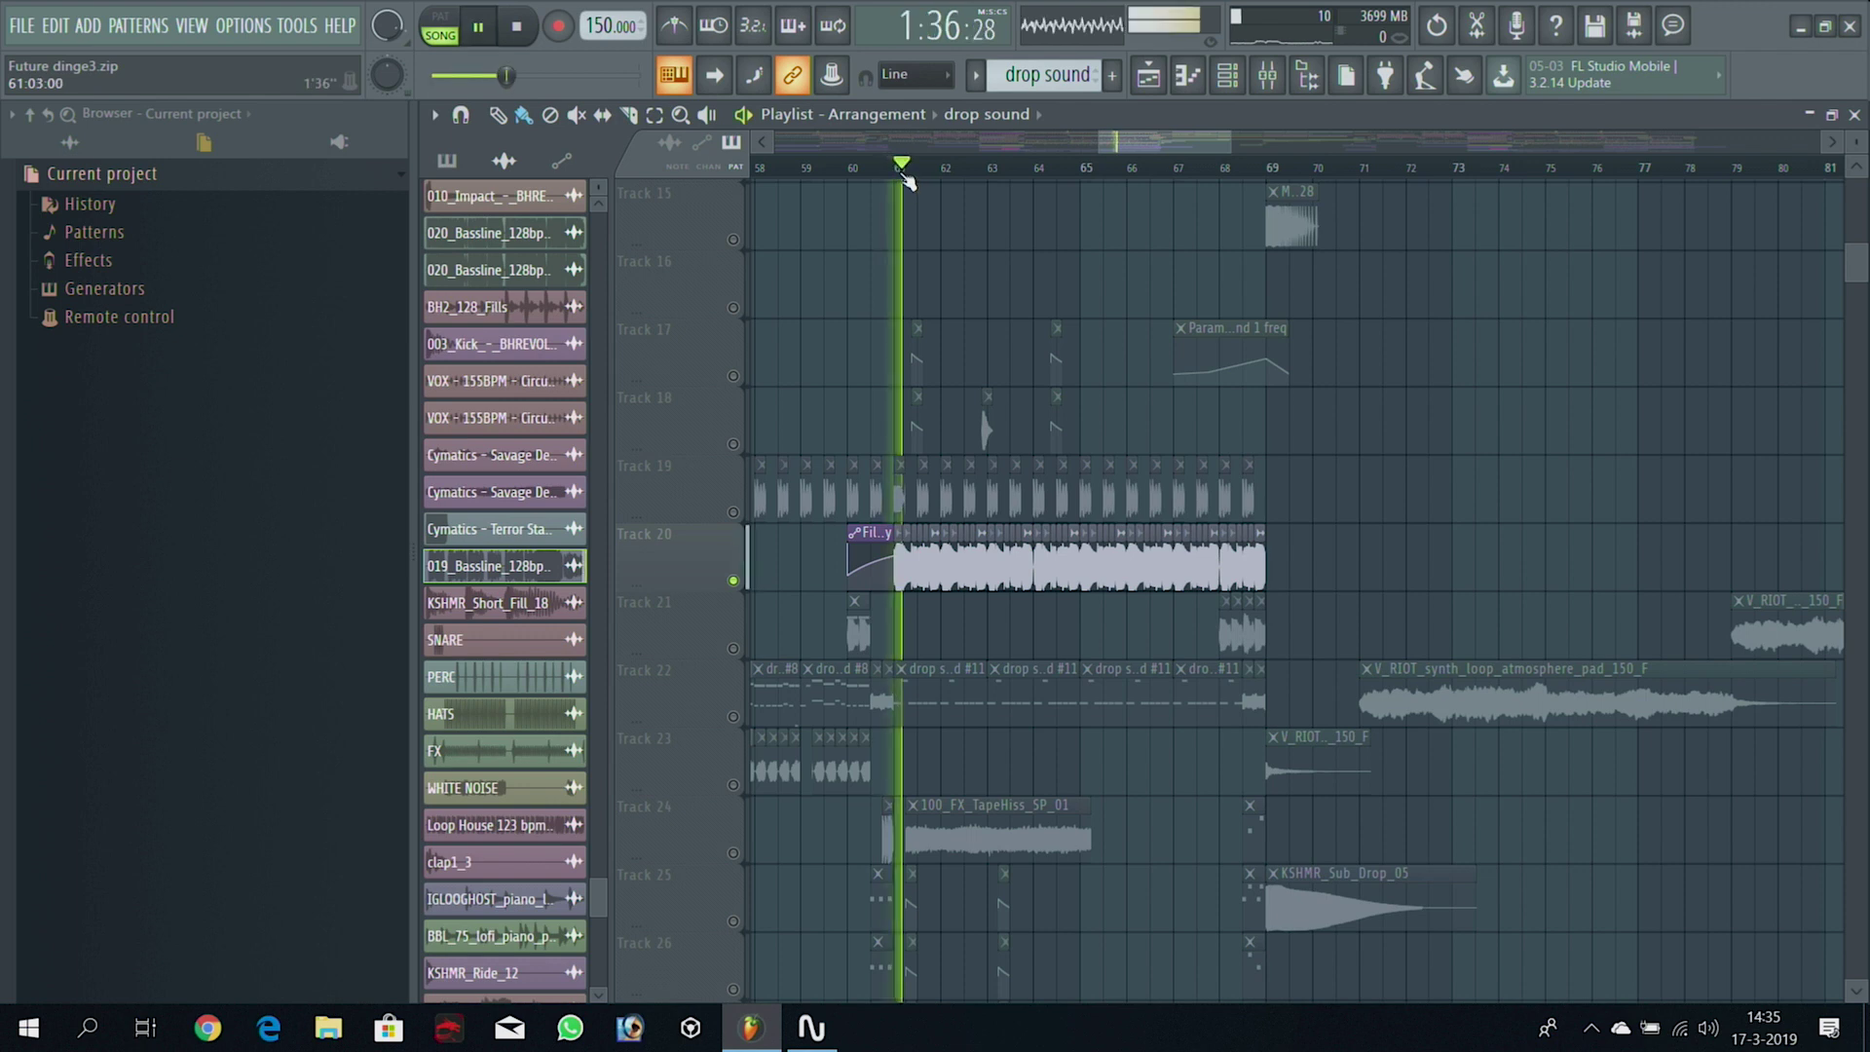
pyautogui.scroll(-1, 1173, 184)
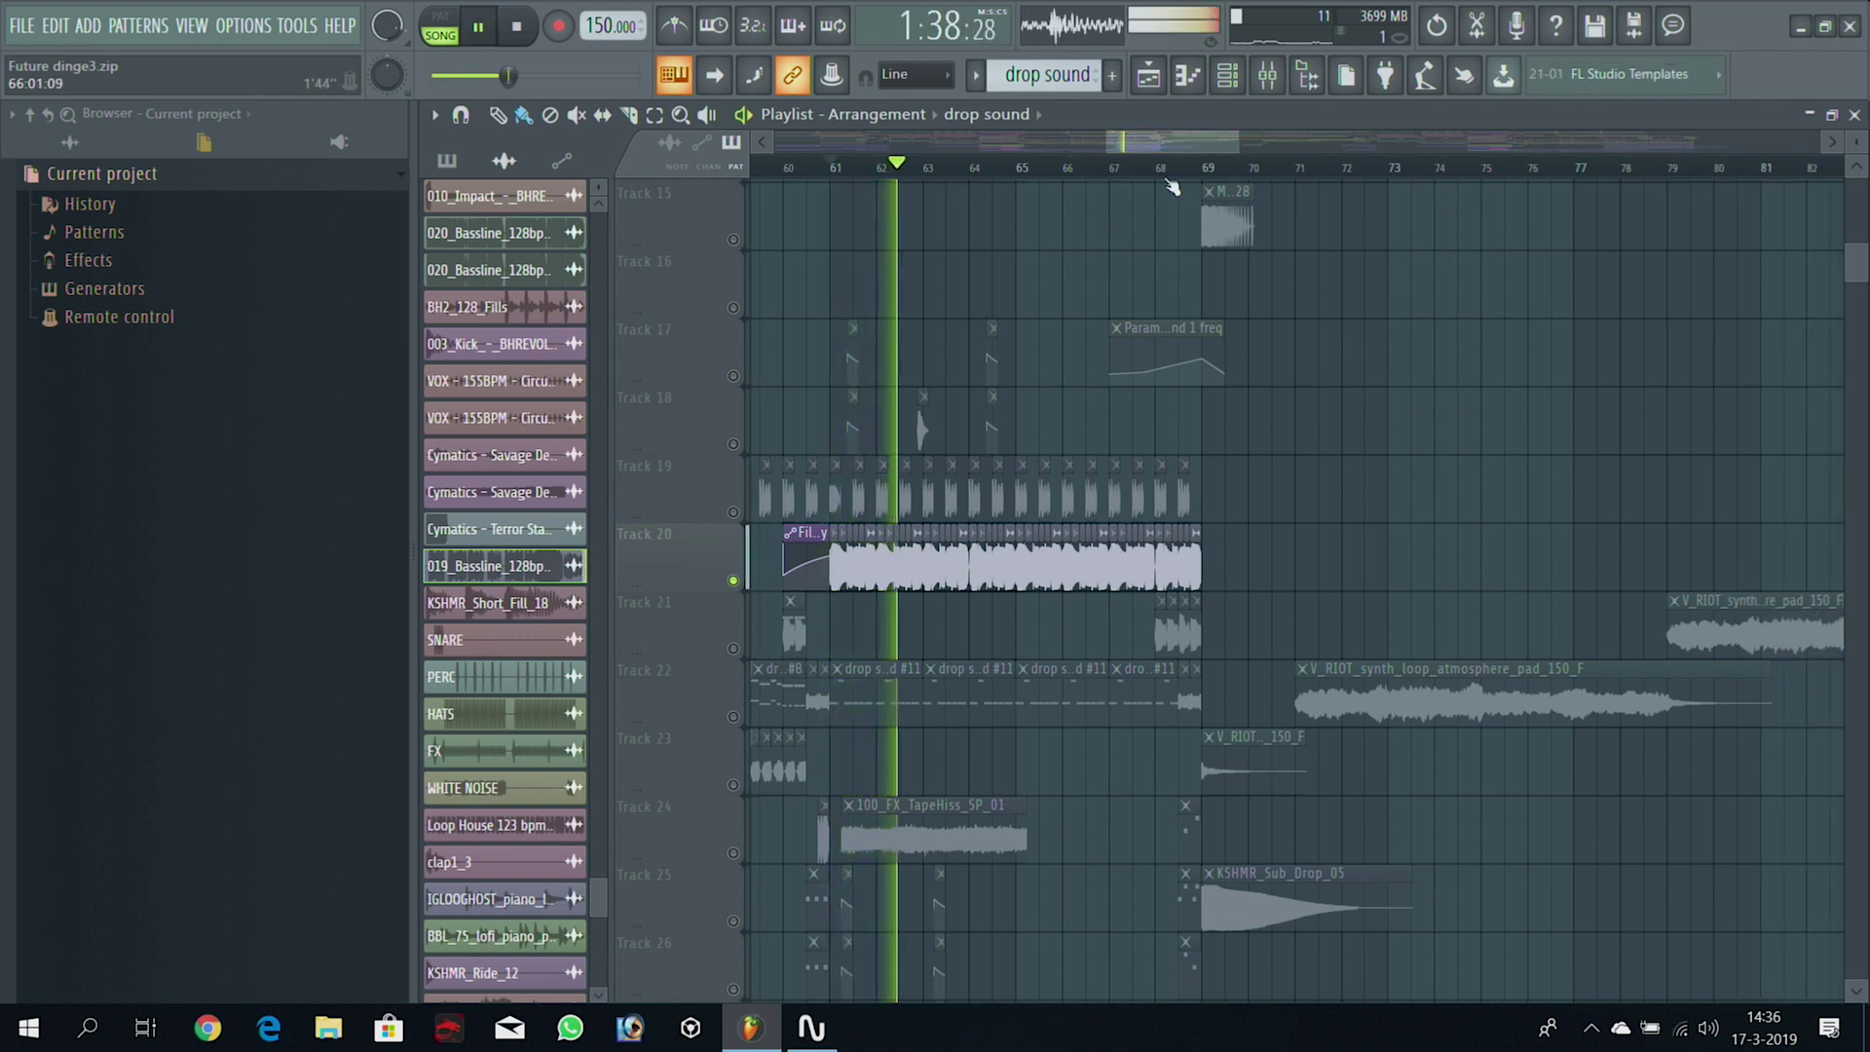
# Open mixer track 54 from the bassline sample's channel settings, inspect its Fruity parametric EQ 2, and stop playback
pyautogui.doubleClick(896, 563)
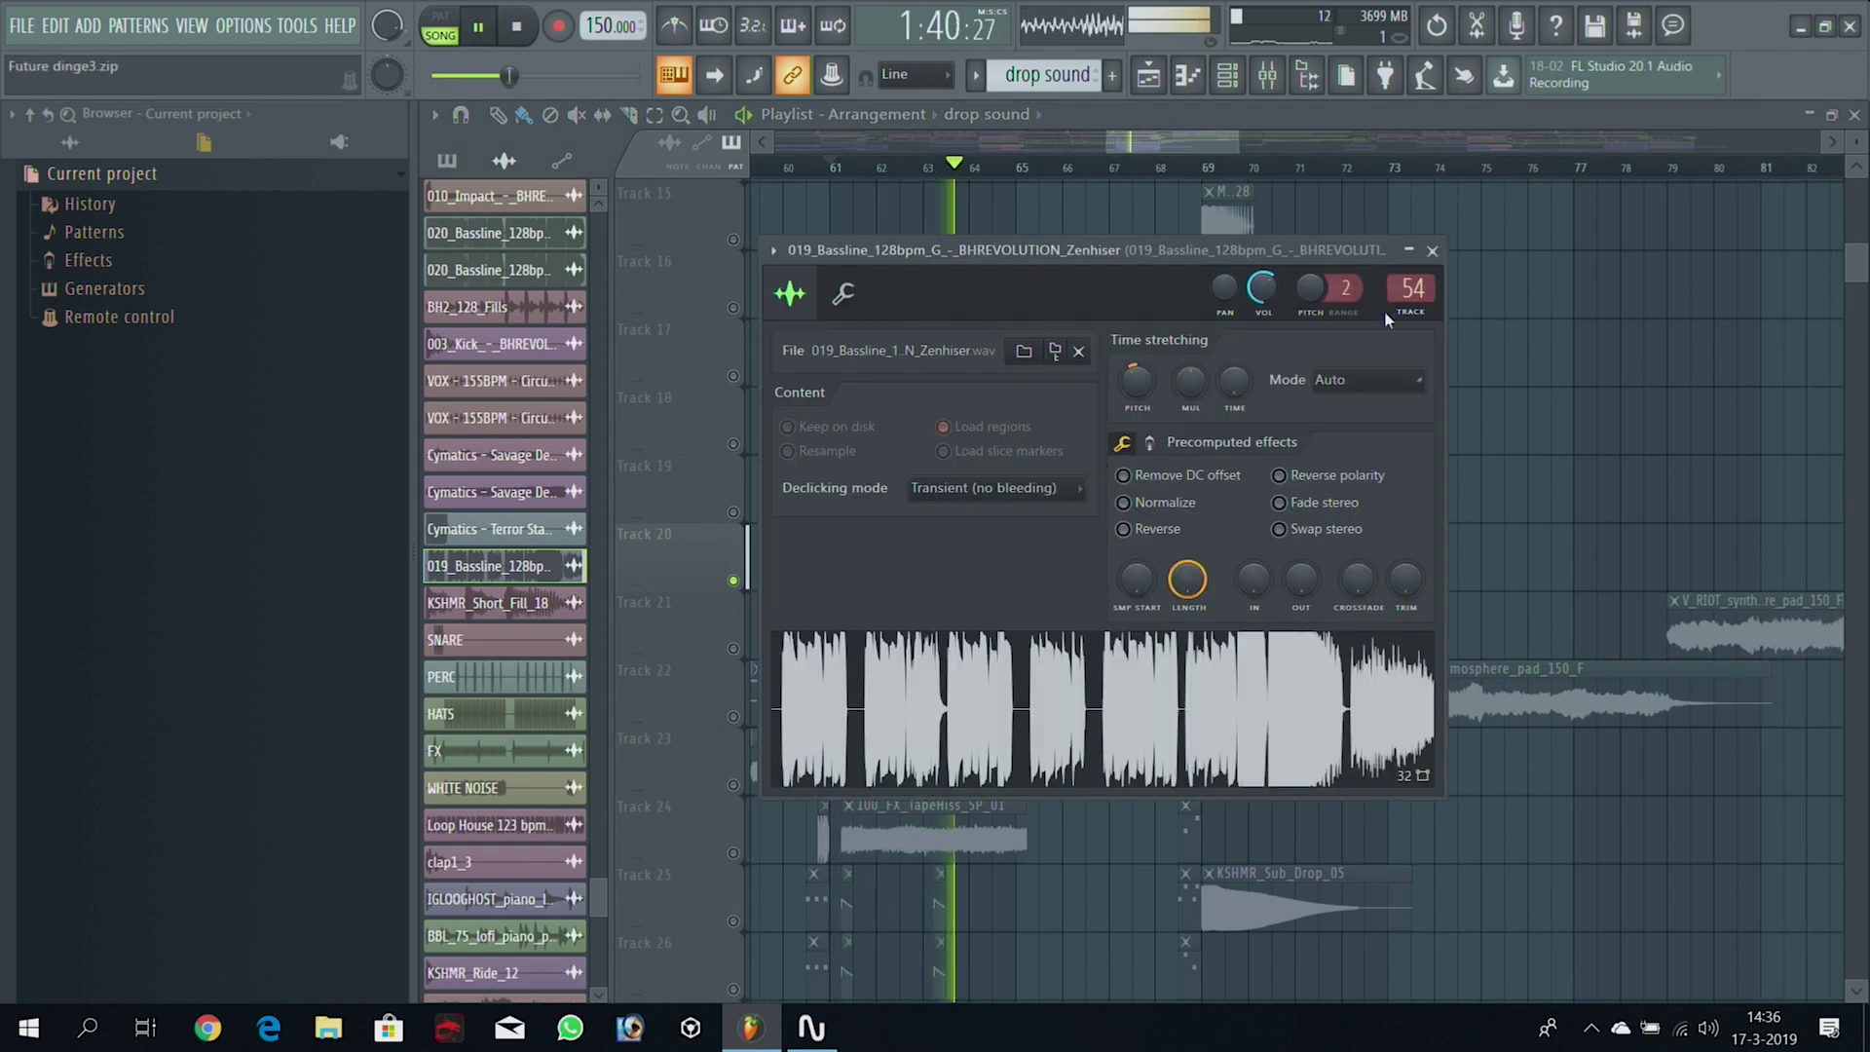
pyautogui.doubleClick(1405, 289)
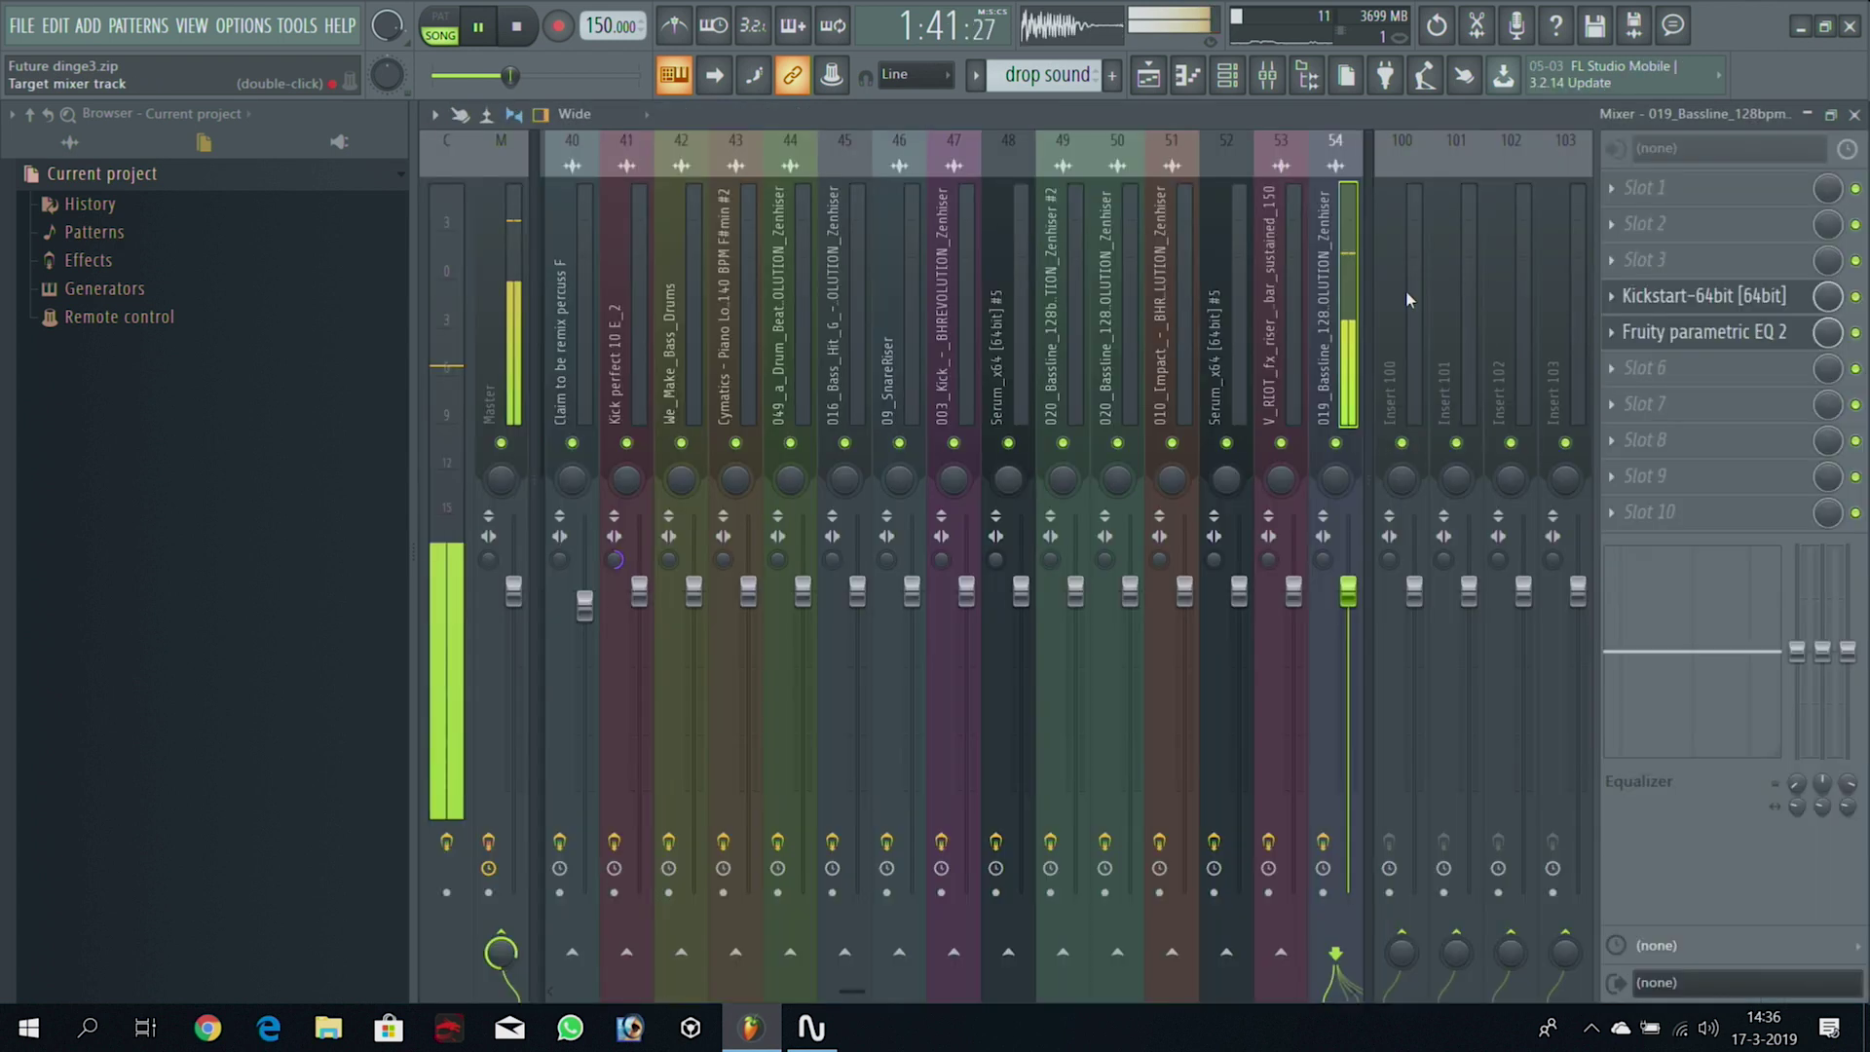
pyautogui.click(1729, 336)
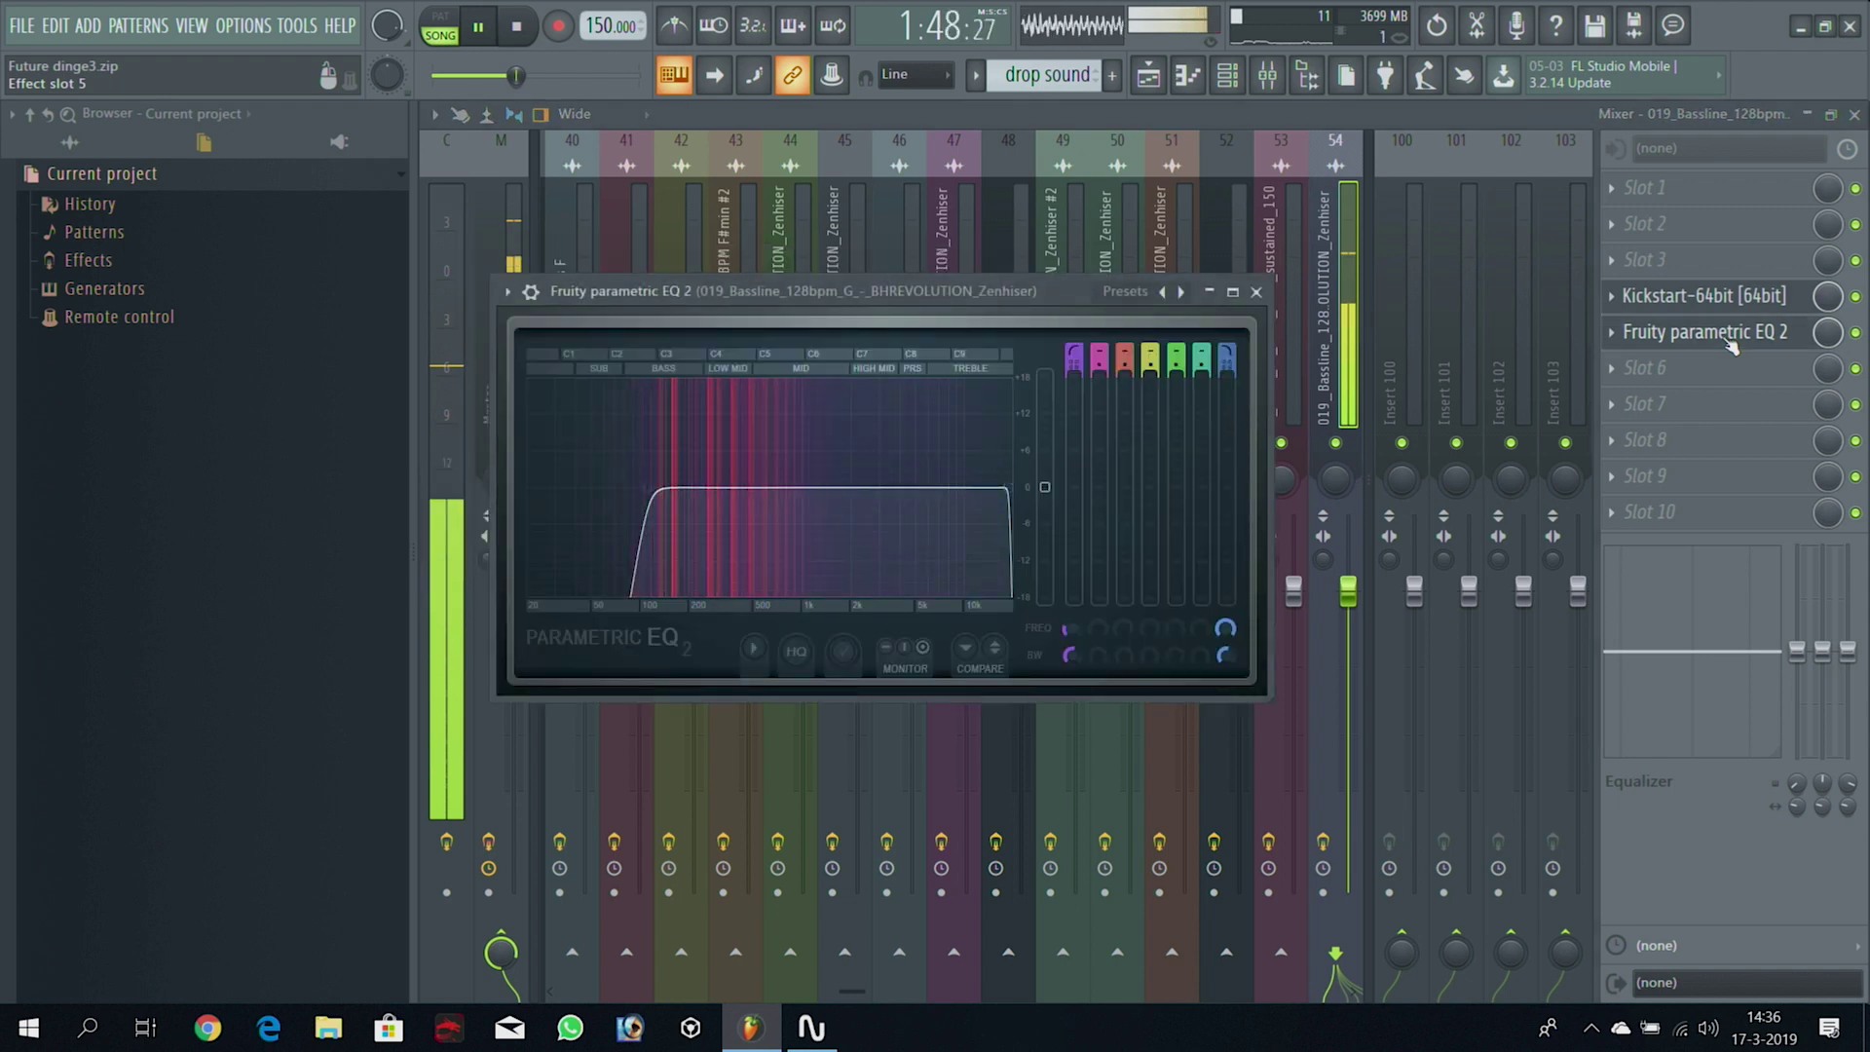
pyautogui.click(479, 26)
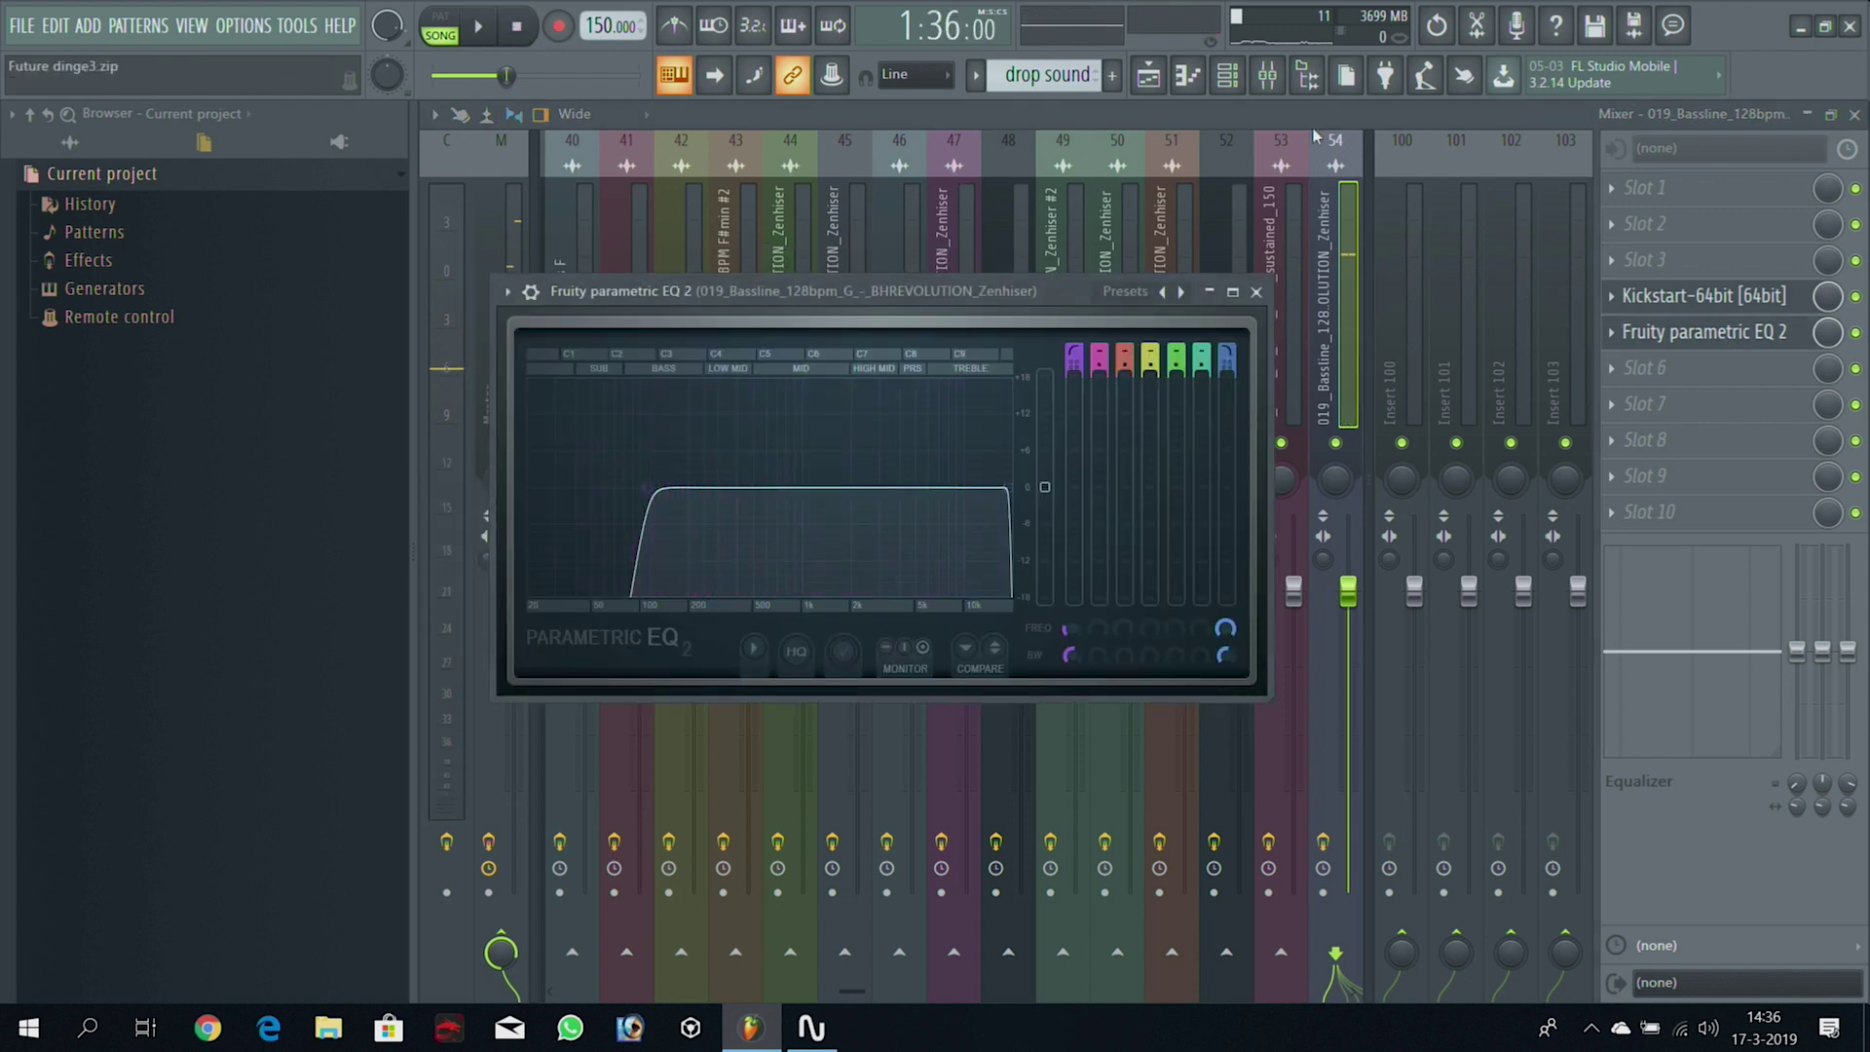
# Return to the playlist, restore all tracks, and play the full arrangement from bar 61 to bar 69 before stopping
pyautogui.click(1151, 78)
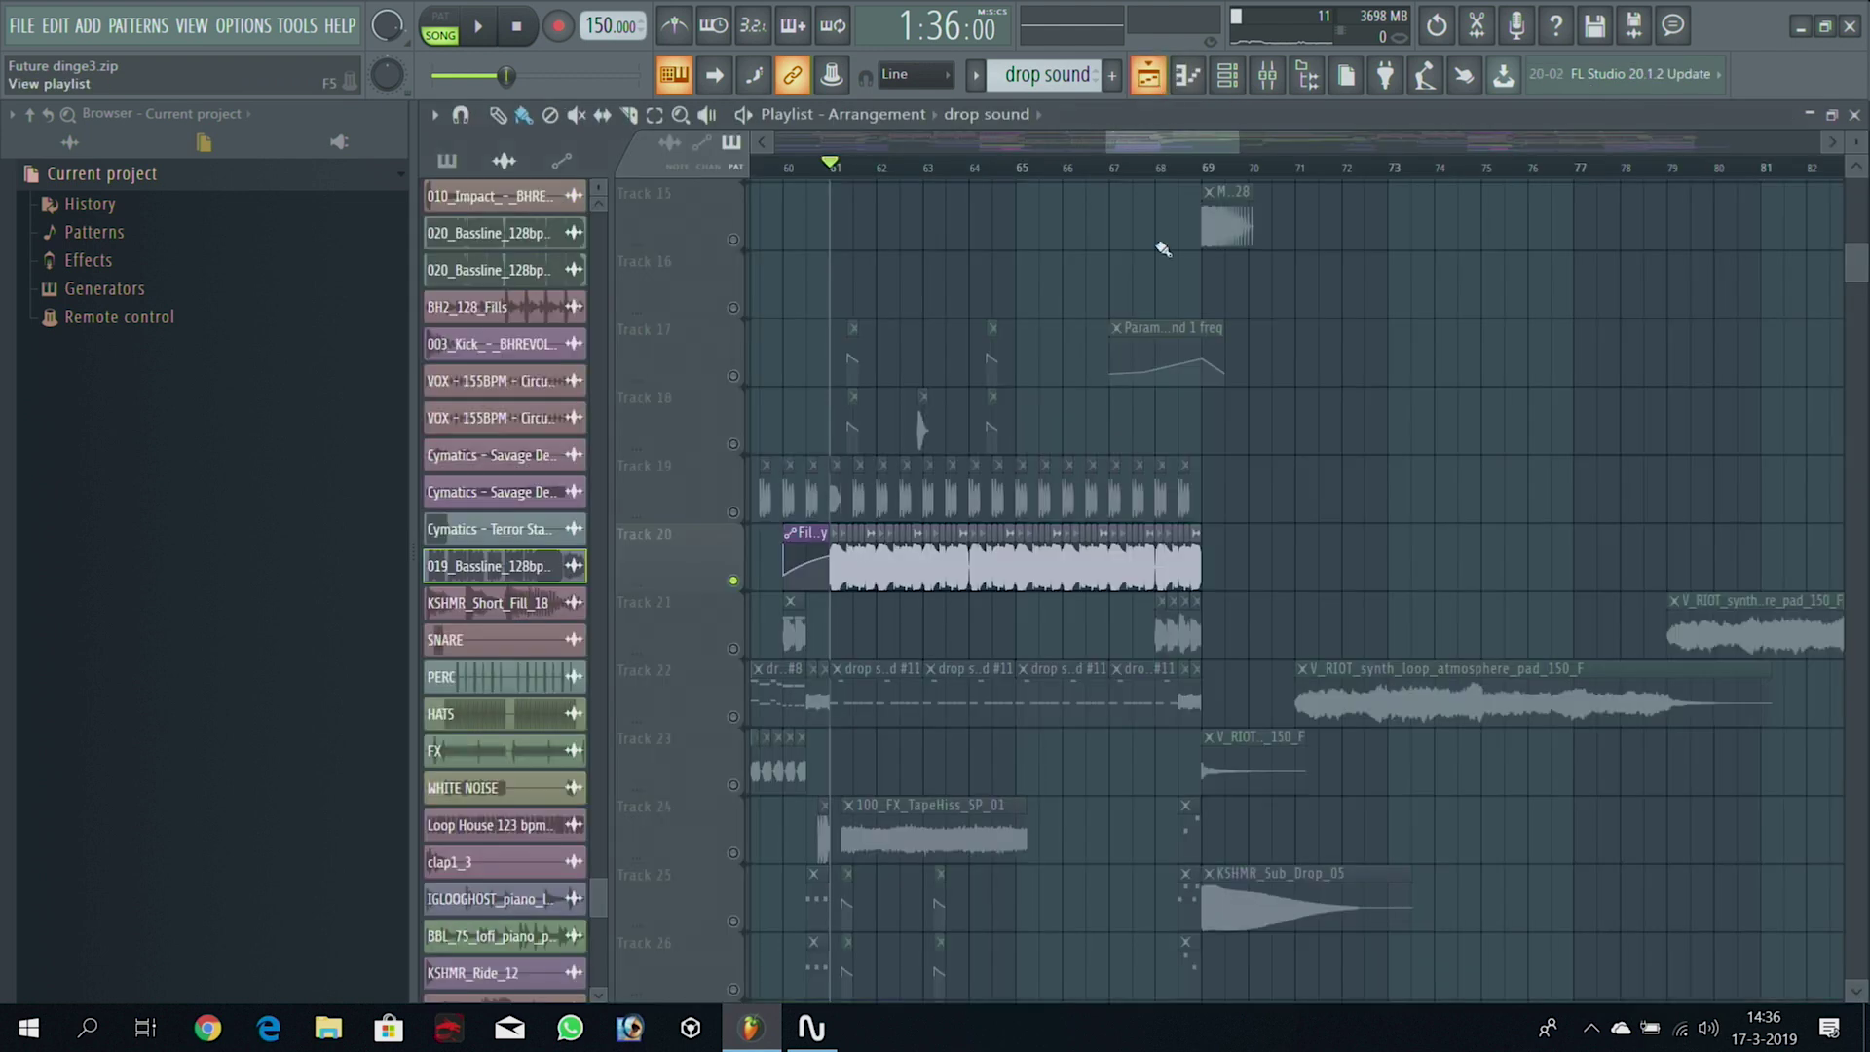
pyautogui.rightClick(734, 581)
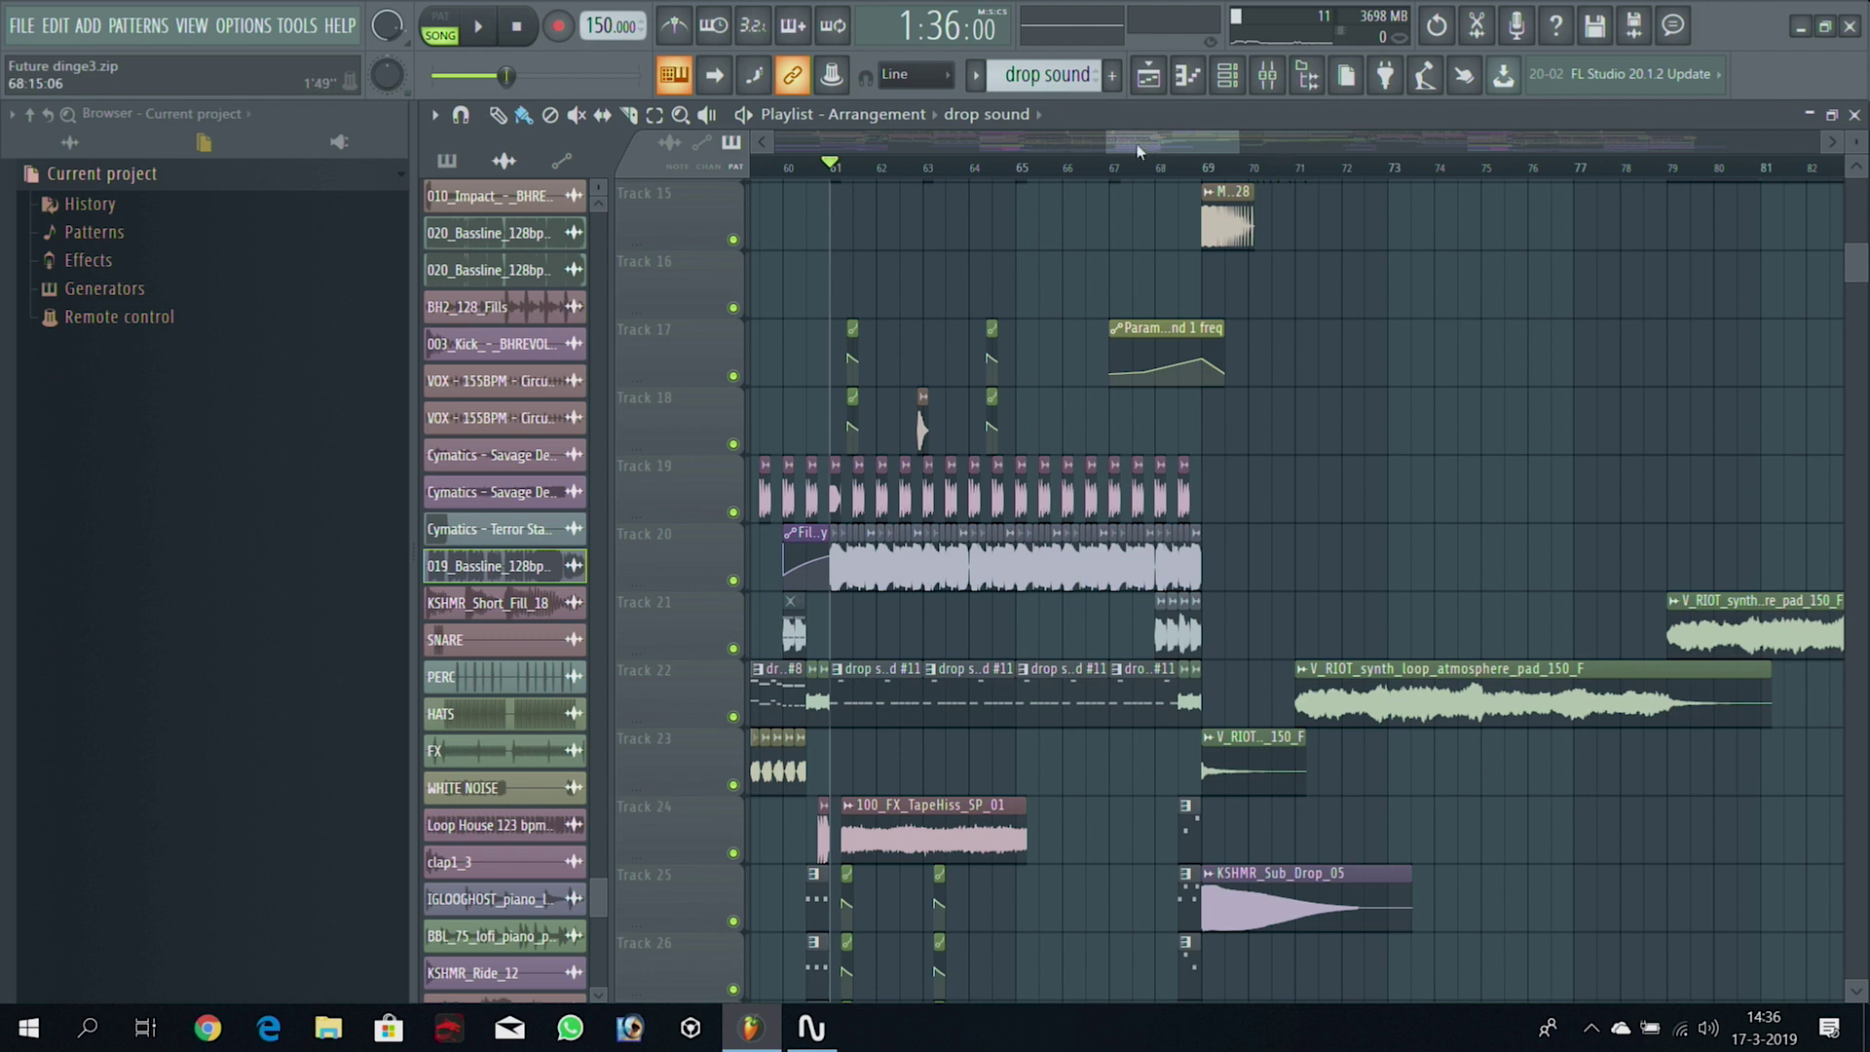
pyautogui.moveTo(1107, 140)
pyautogui.mouseDown()
pyautogui.moveTo(1017, 140)
pyautogui.moveTo(1115, 153)
pyautogui.mouseUp()
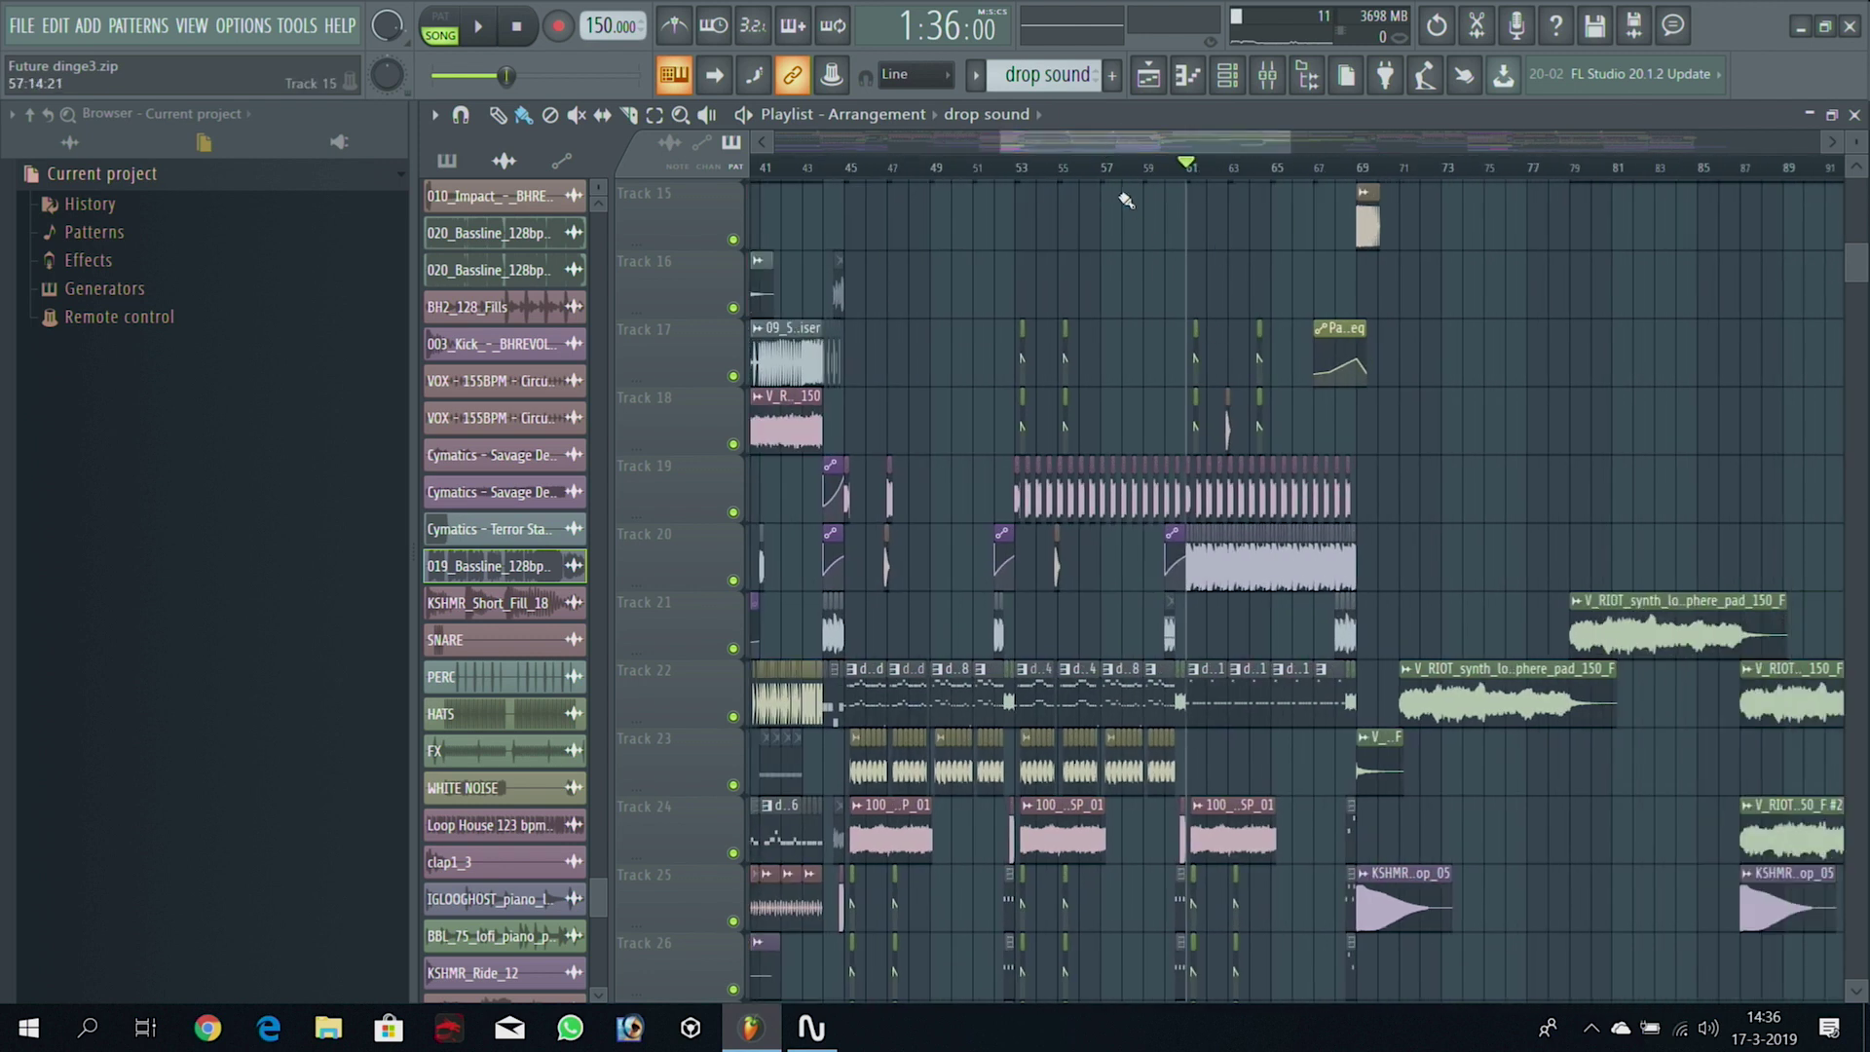
pyautogui.press('space')
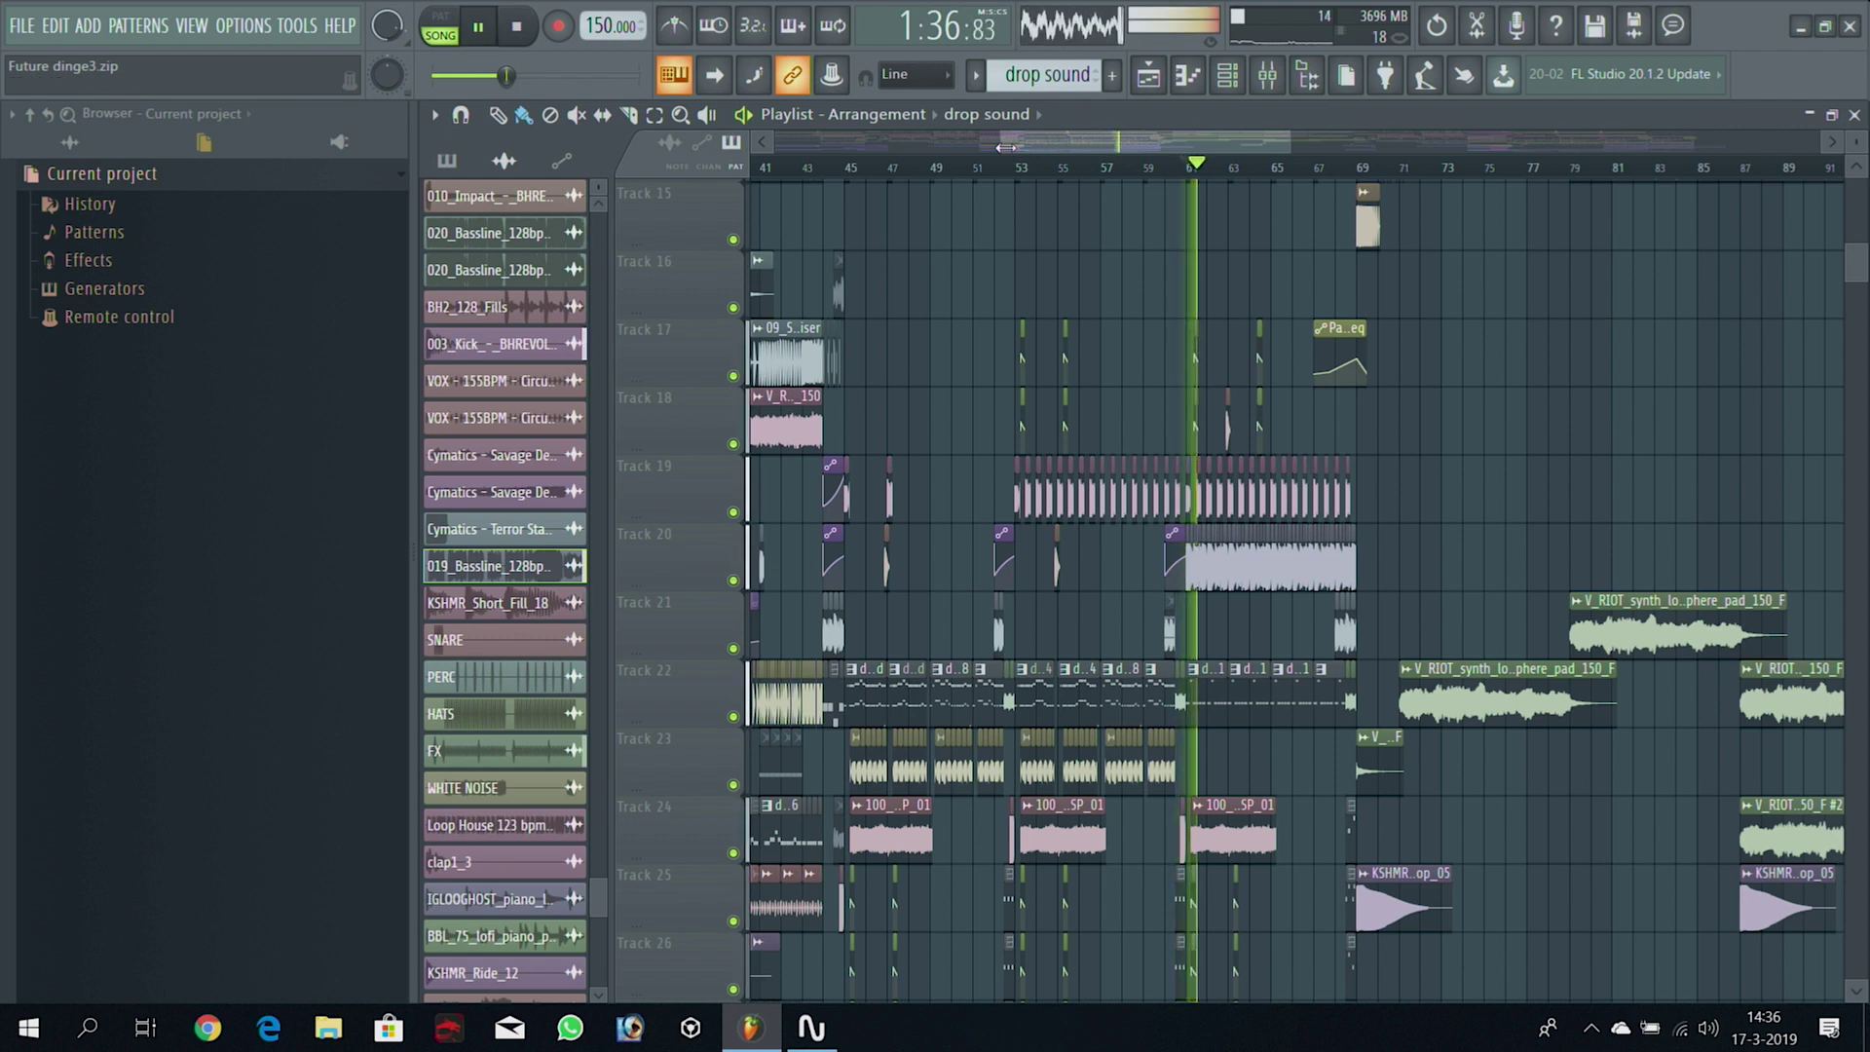
pyautogui.moveTo(997, 139); pyautogui.dragTo(1122, 153)
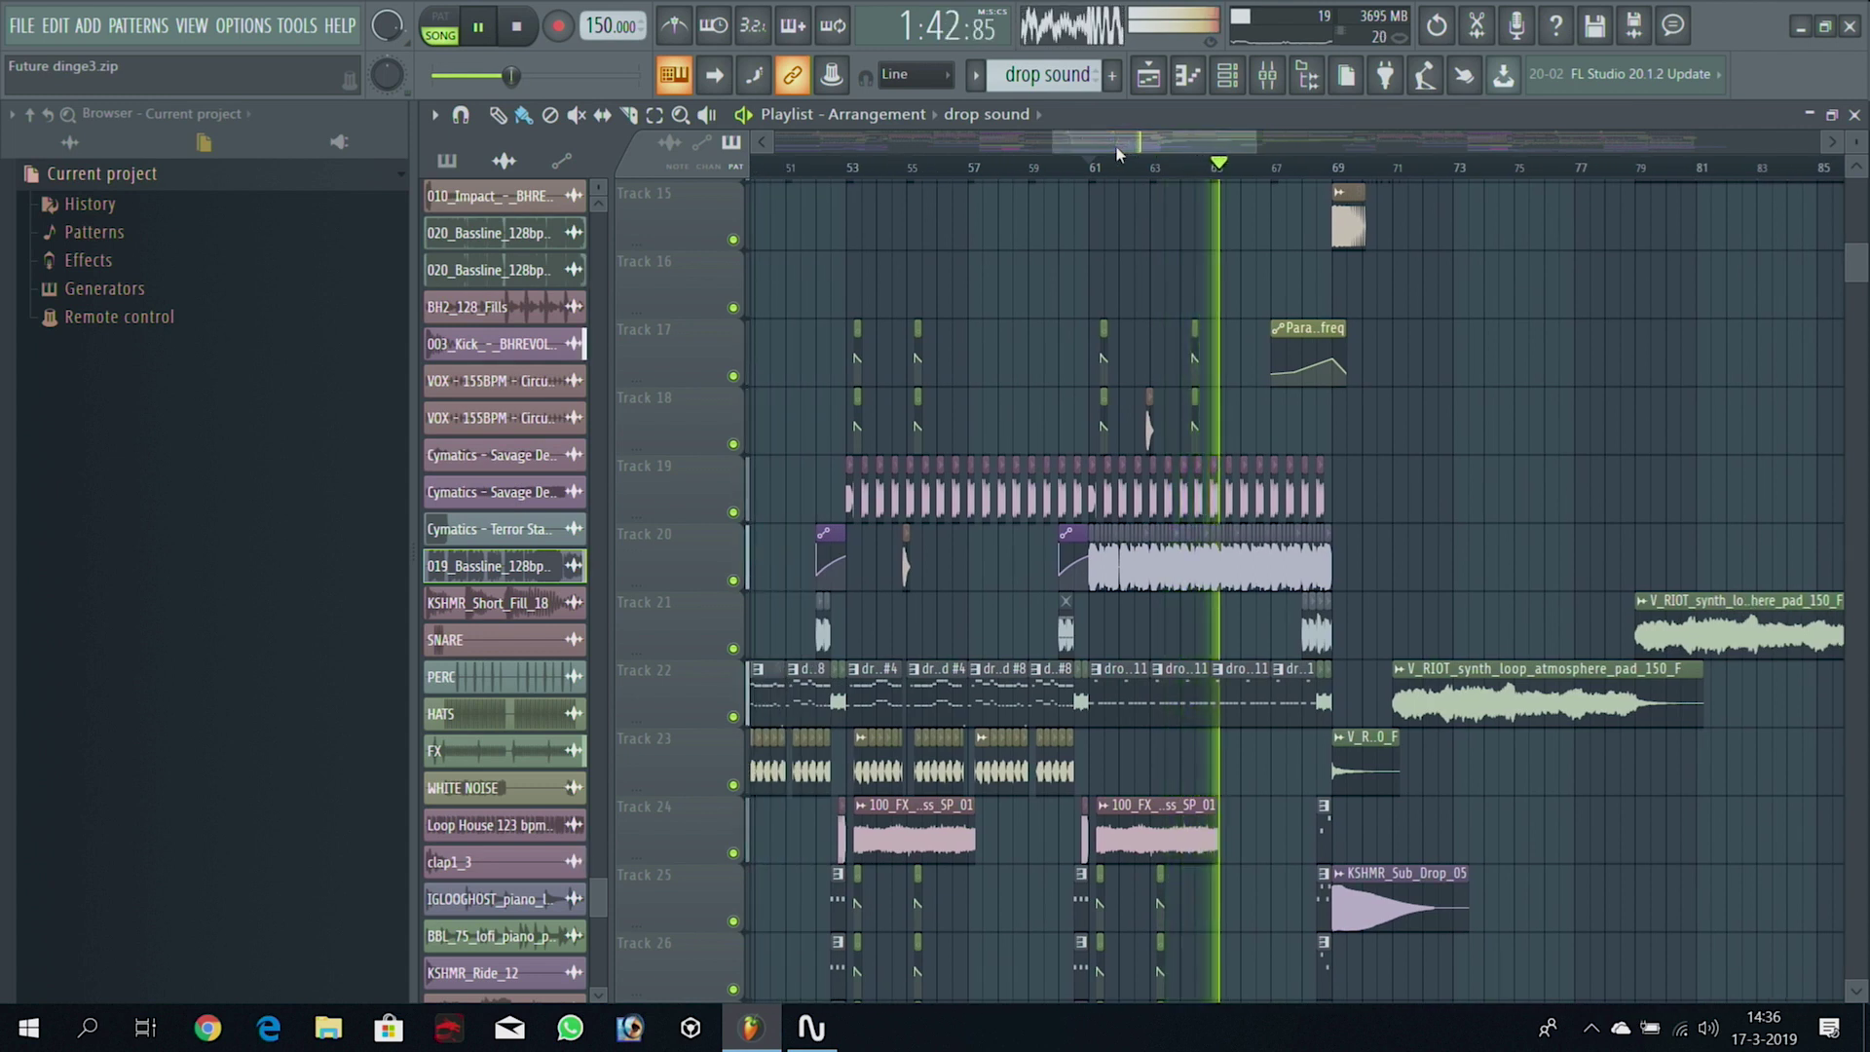
pyautogui.moveTo(1090, 148); pyautogui.dragTo(1114, 148)
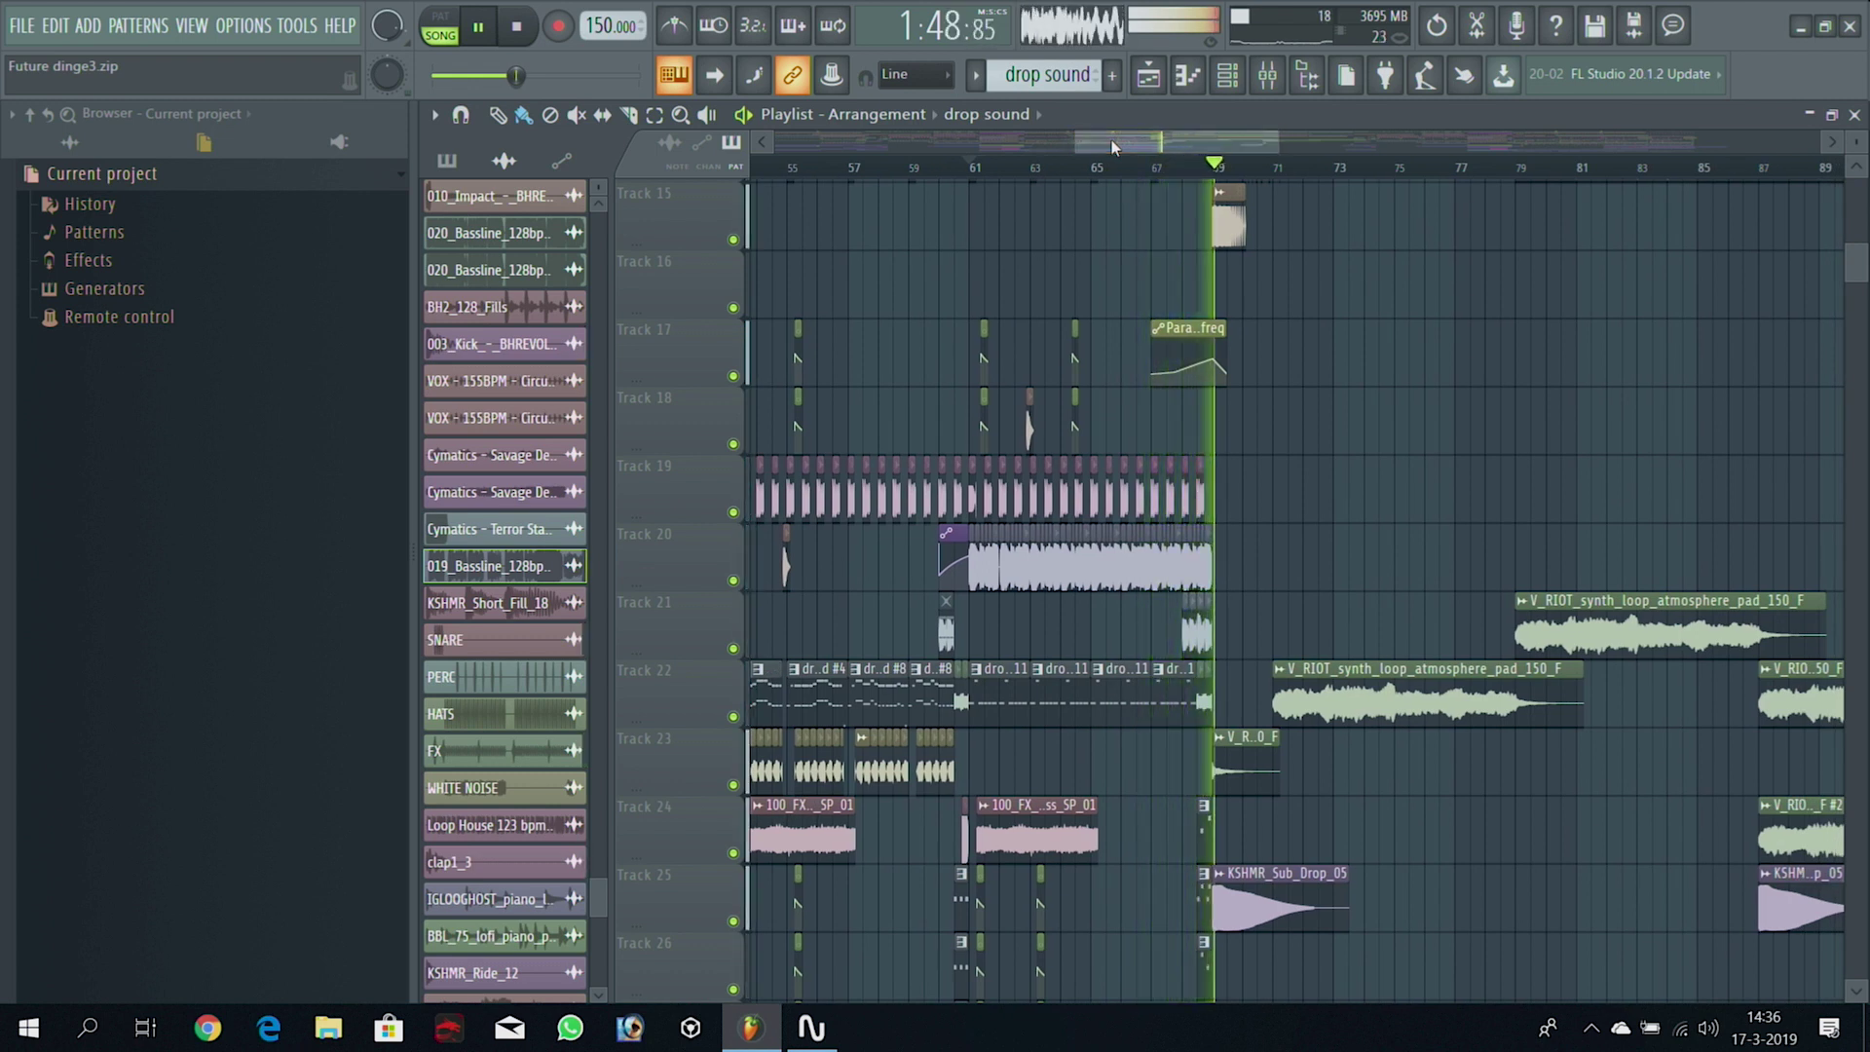
pyautogui.press('space')
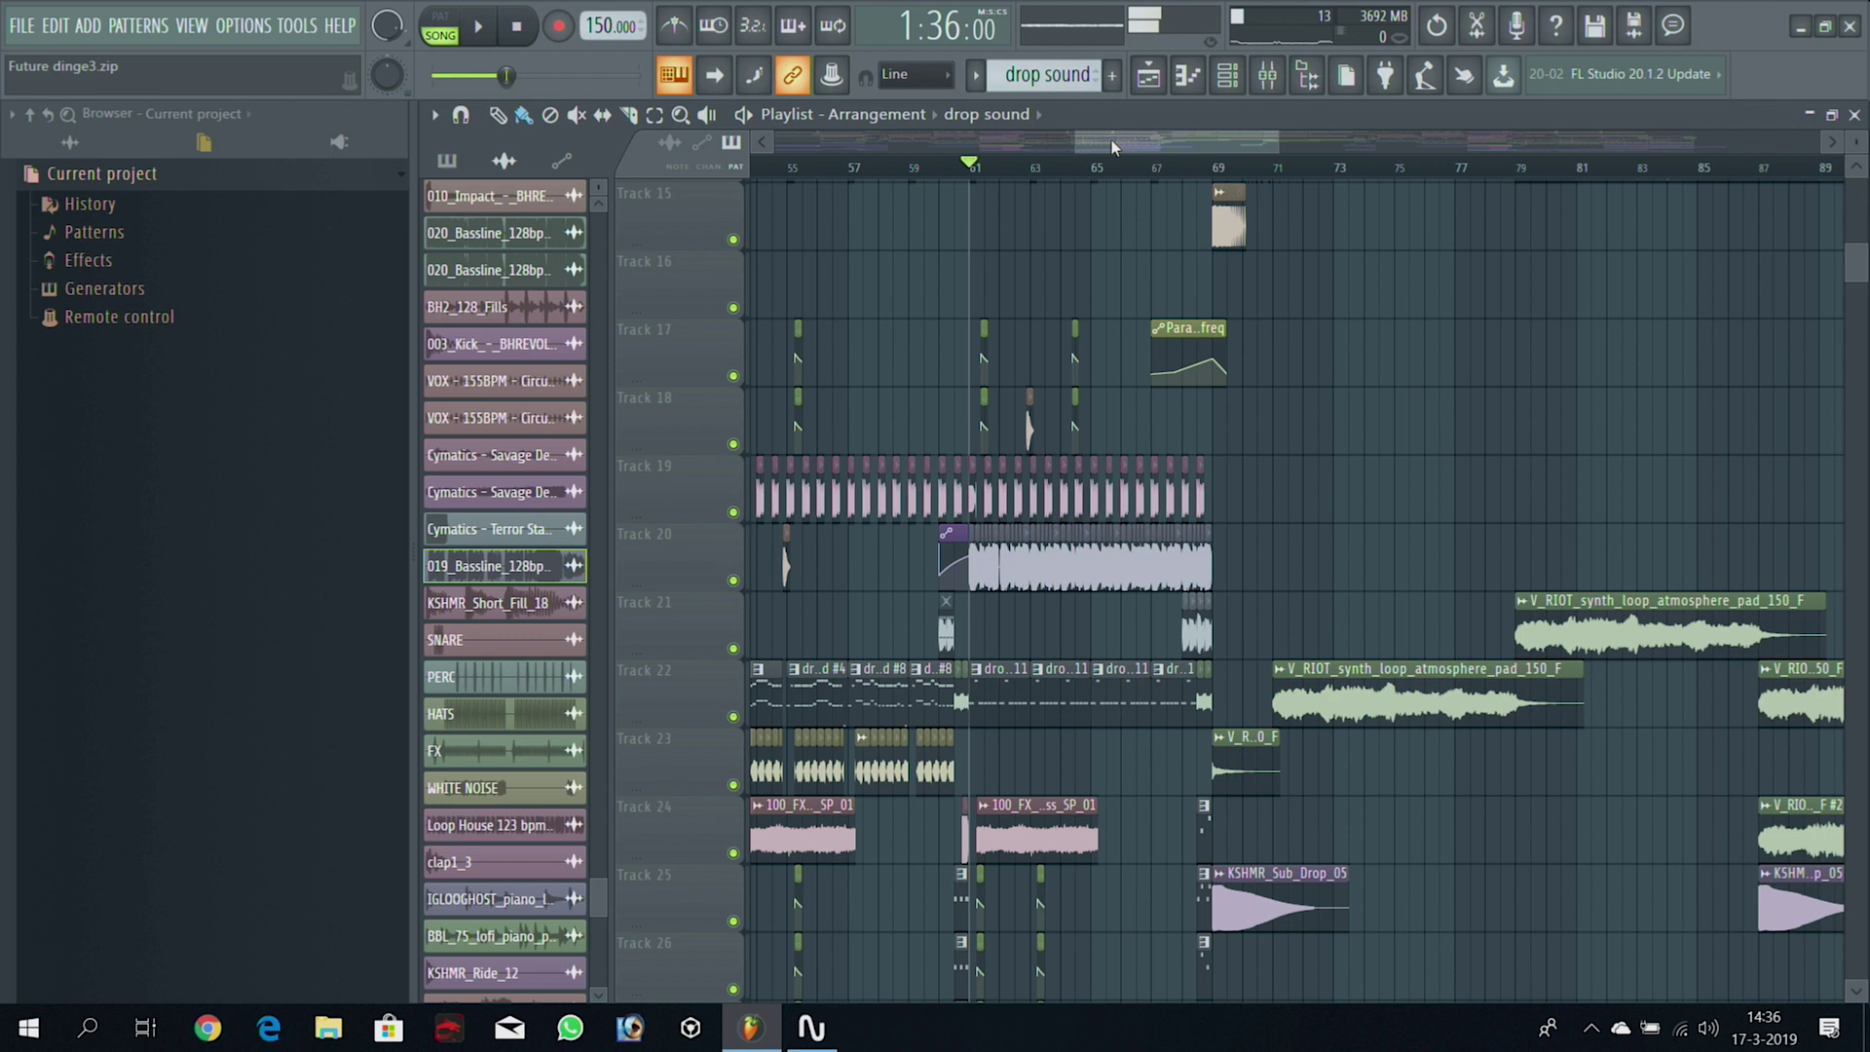
# Play the full arrangement from bar 1 and examine the layered intro clips on Tracks 1 to 18
pyautogui.moveTo(1077, 144); pyautogui.dragTo(1137, 151)
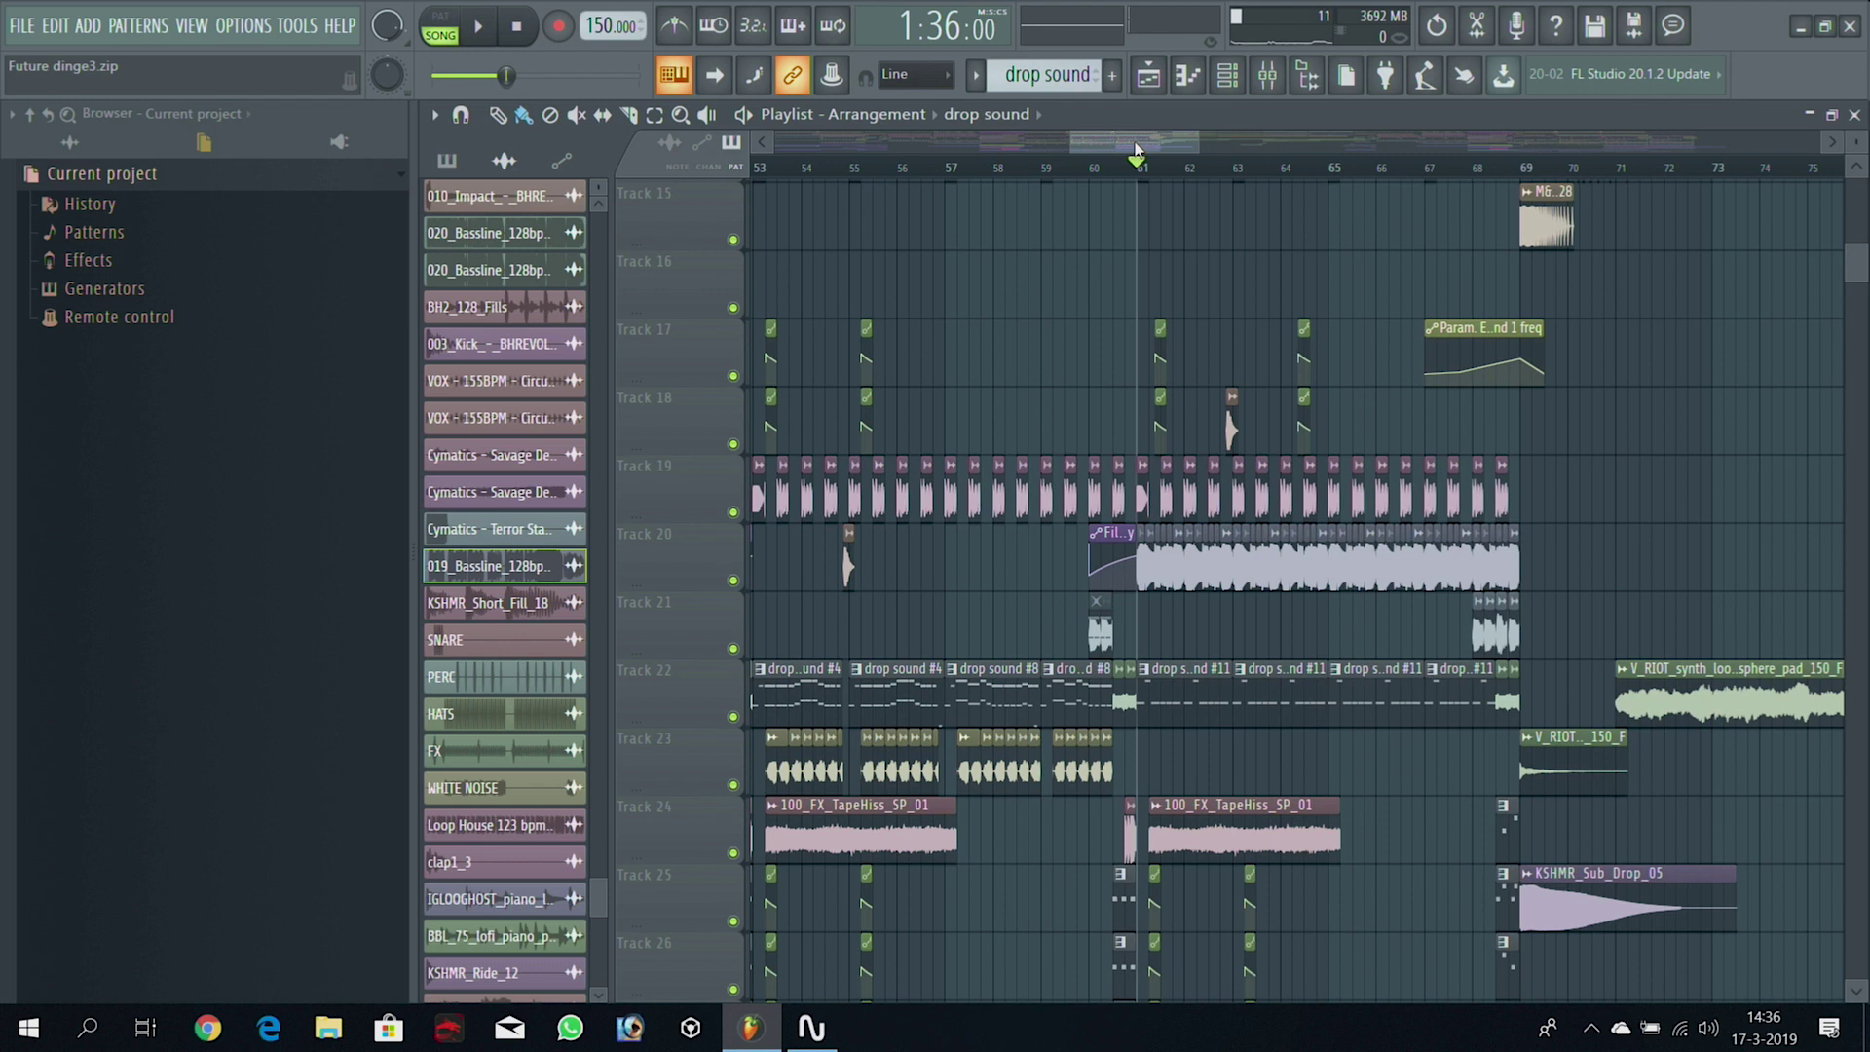
pyautogui.moveTo(1071, 144); pyautogui.dragTo(1003, 144)
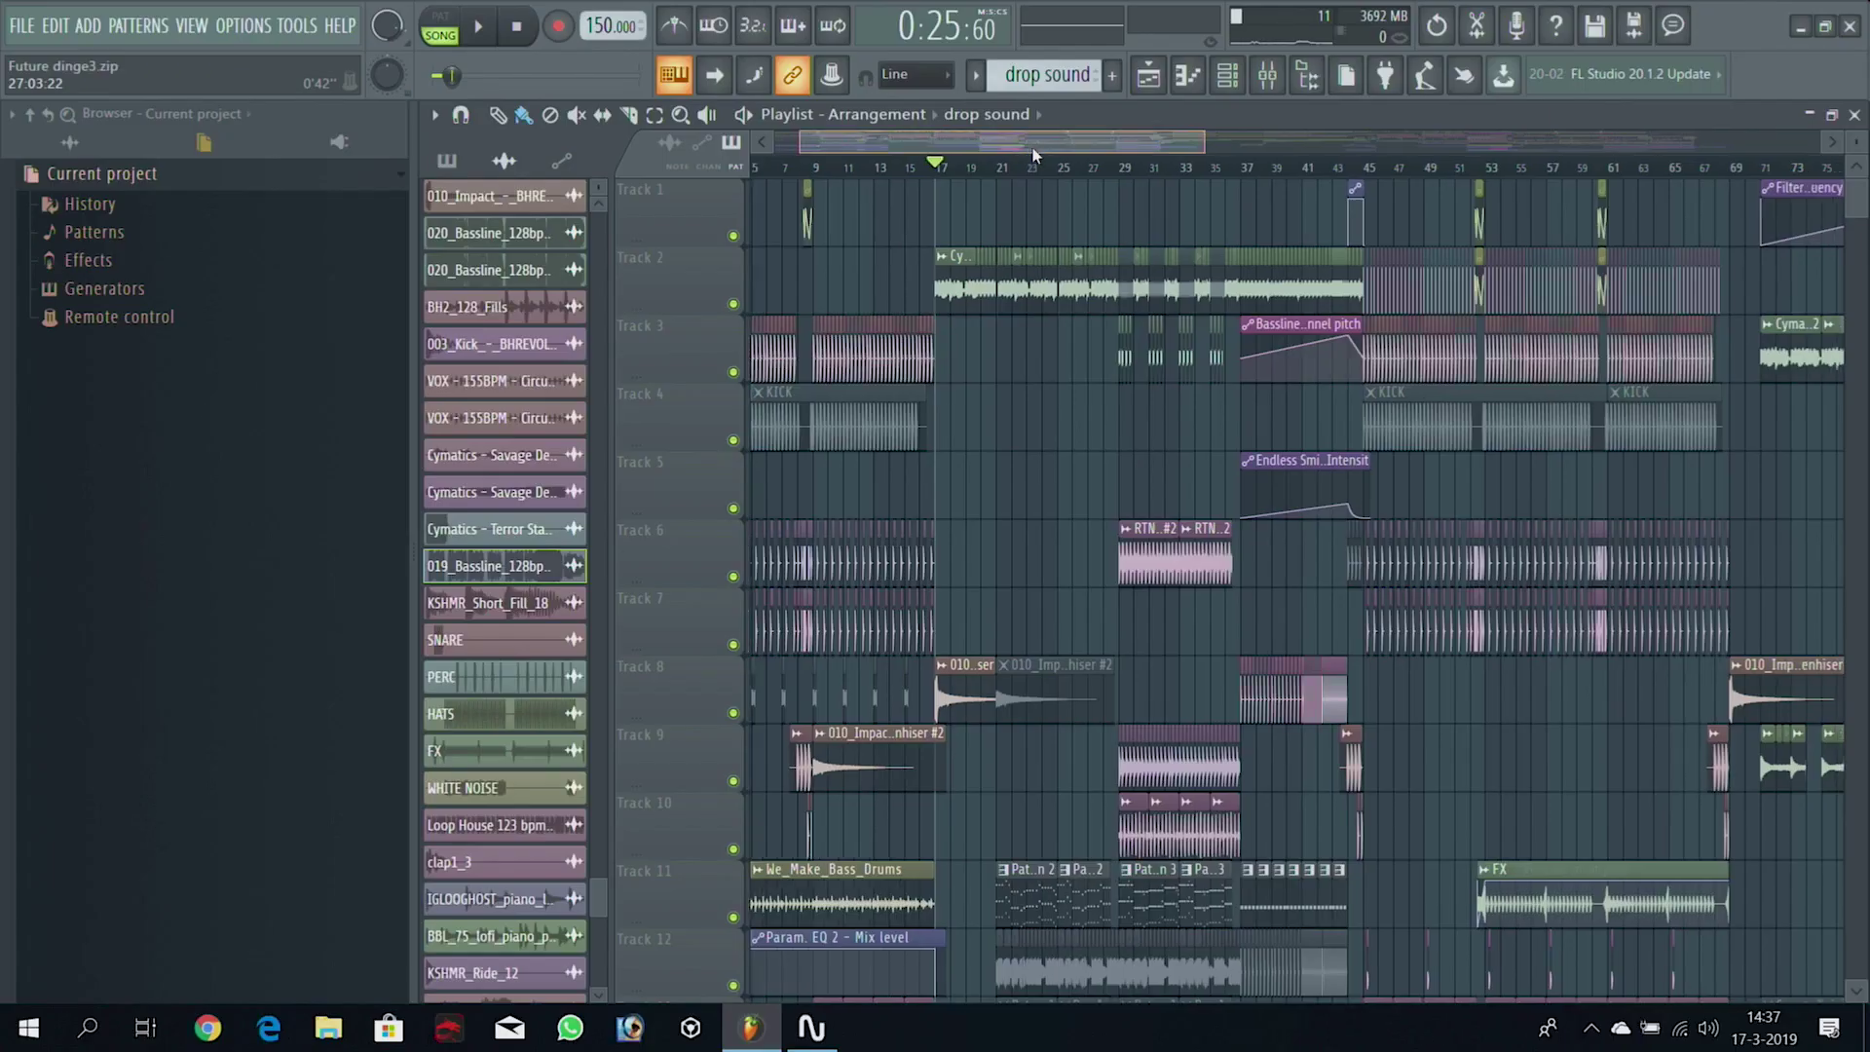
pyautogui.moveTo(1855, 200); pyautogui.dragTo(1858, 448)
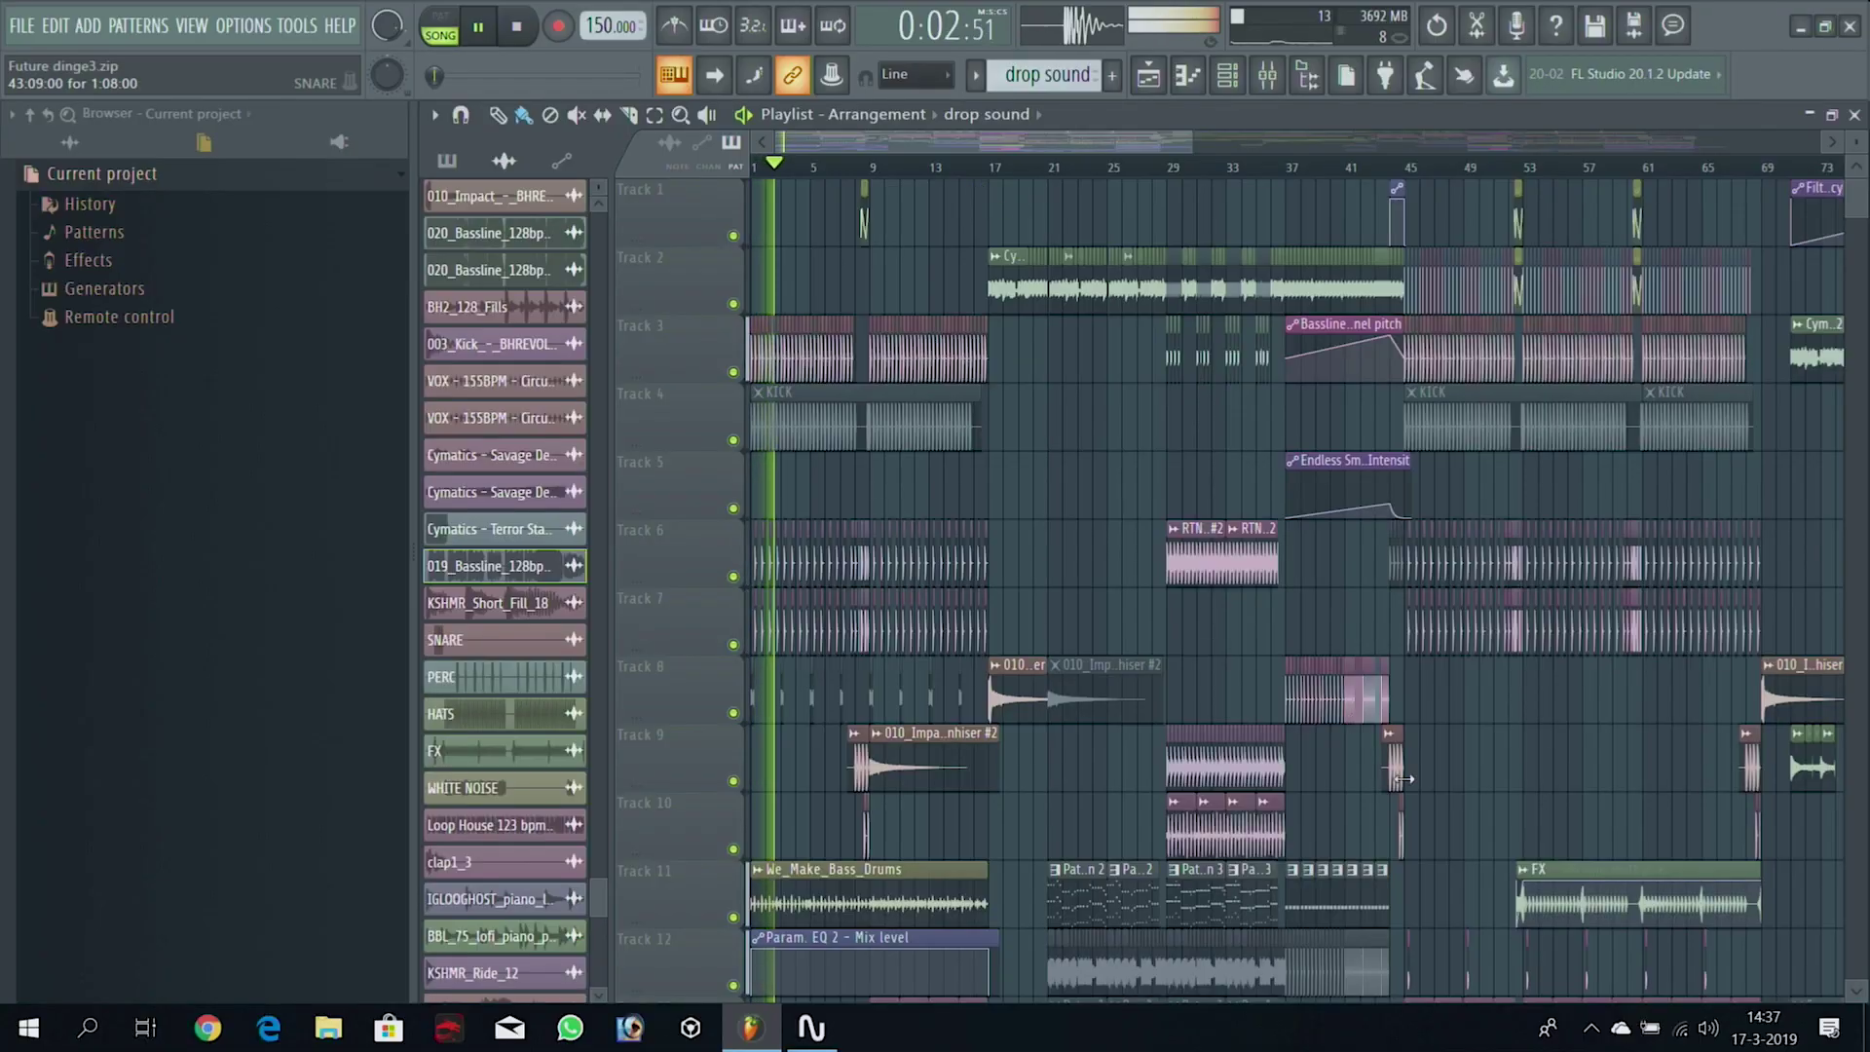
pyautogui.moveTo(1194, 144); pyautogui.dragTo(1028, 144)
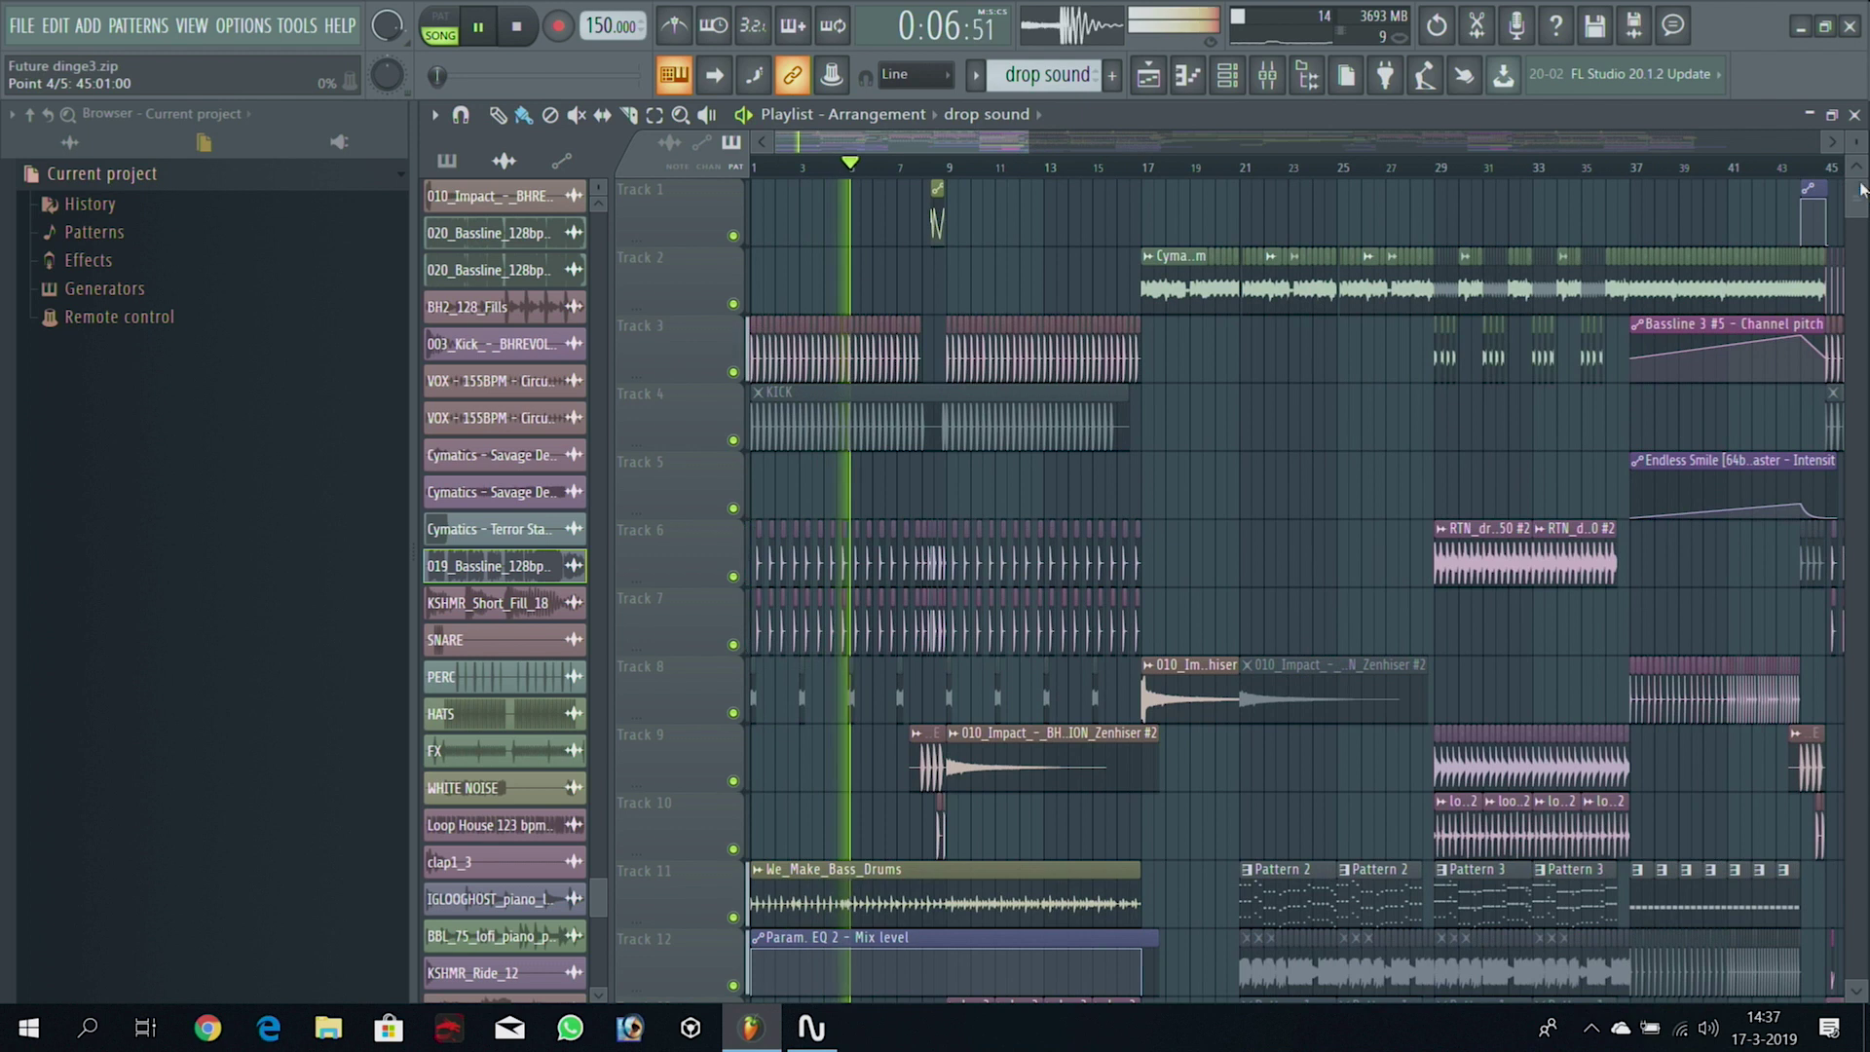
pyautogui.moveTo(1860, 188); pyautogui.dragTo(1863, 234)
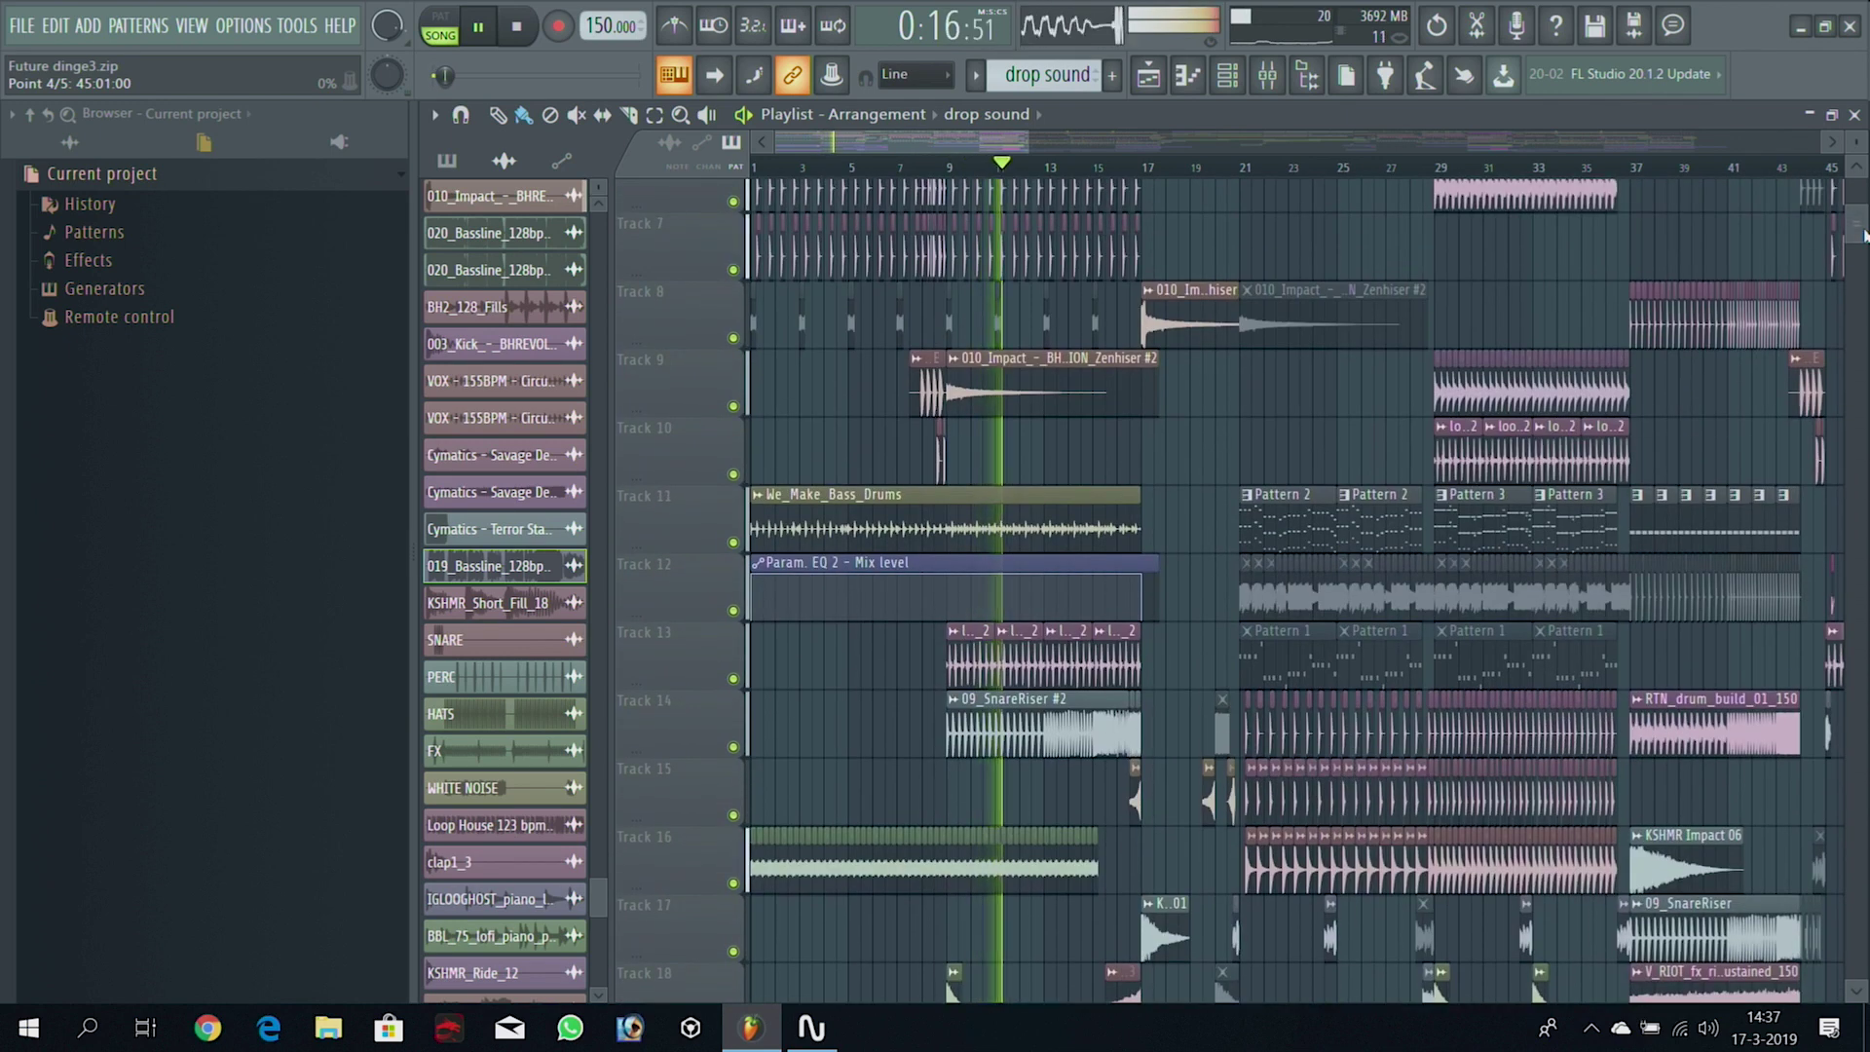
pyautogui.moveTo(933, 148); pyautogui.dragTo(971, 149)
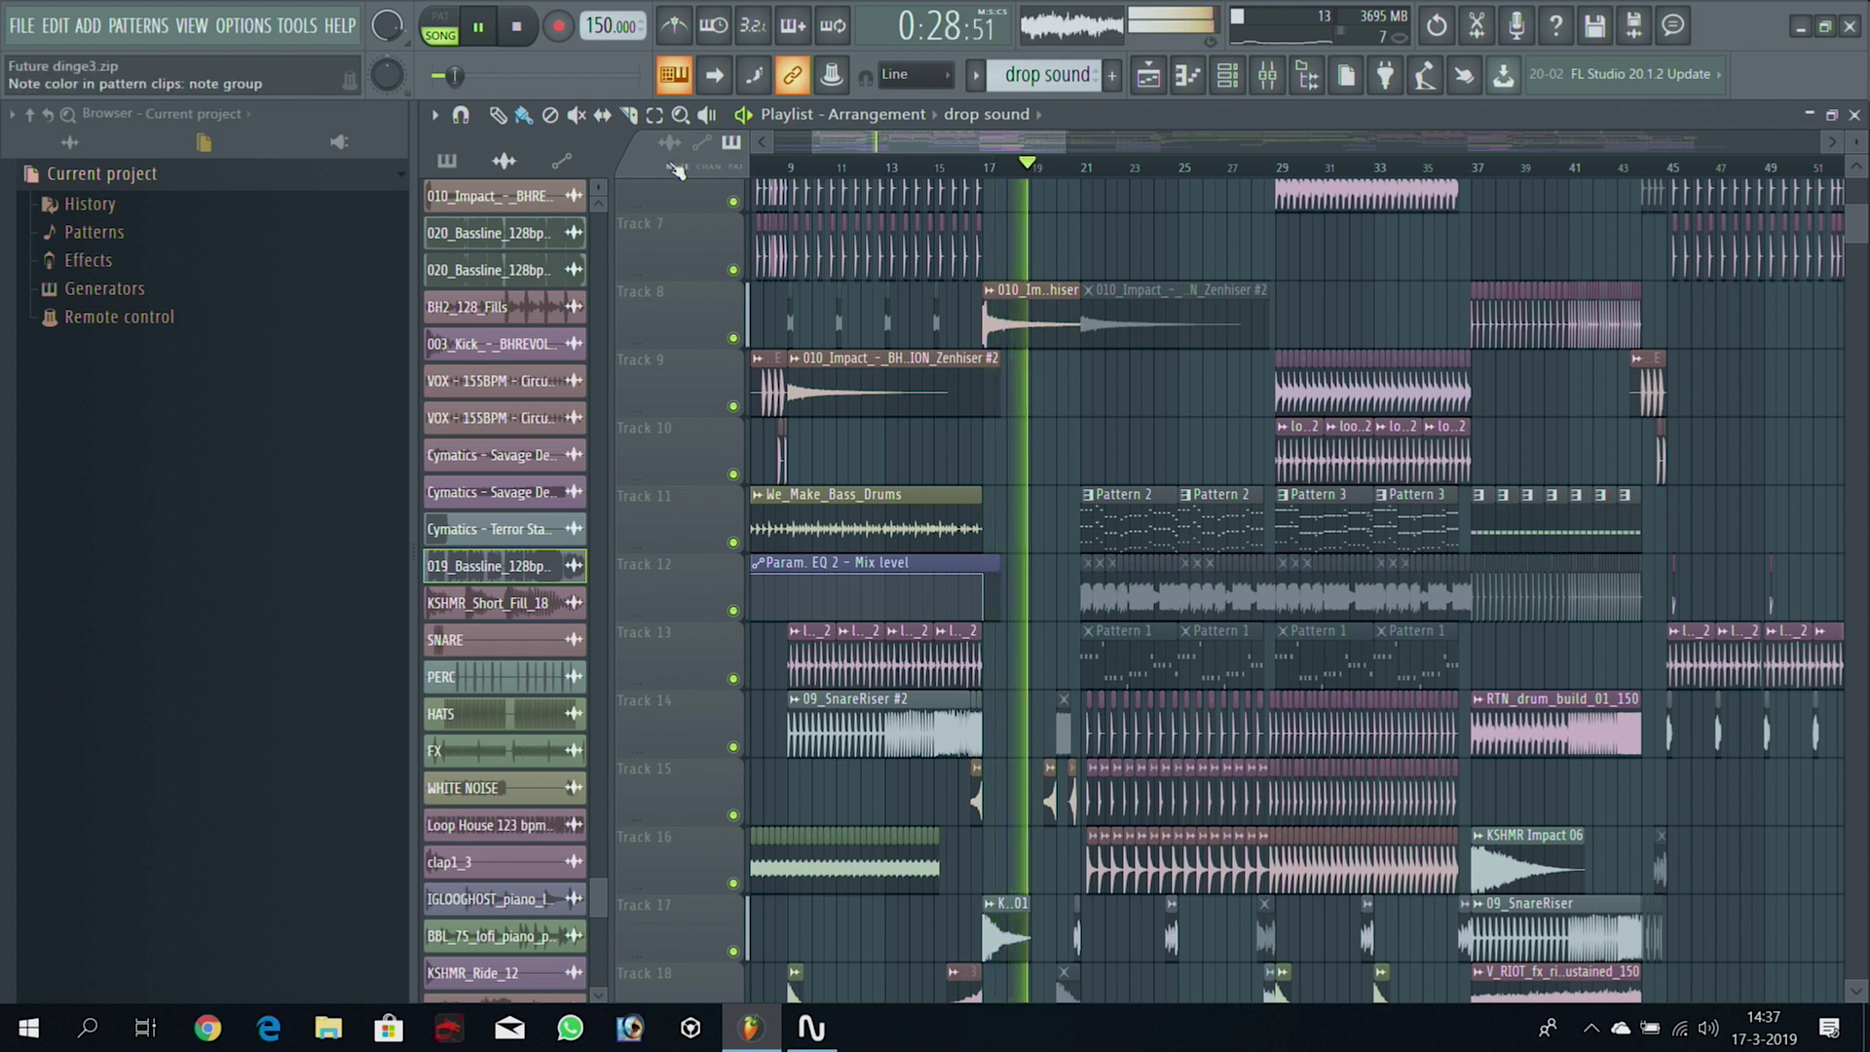
# List the project's automation clips, then inspect Pattern 2 from Track 11 in the channel rack and return to the playlist
pyautogui.click(562, 161)
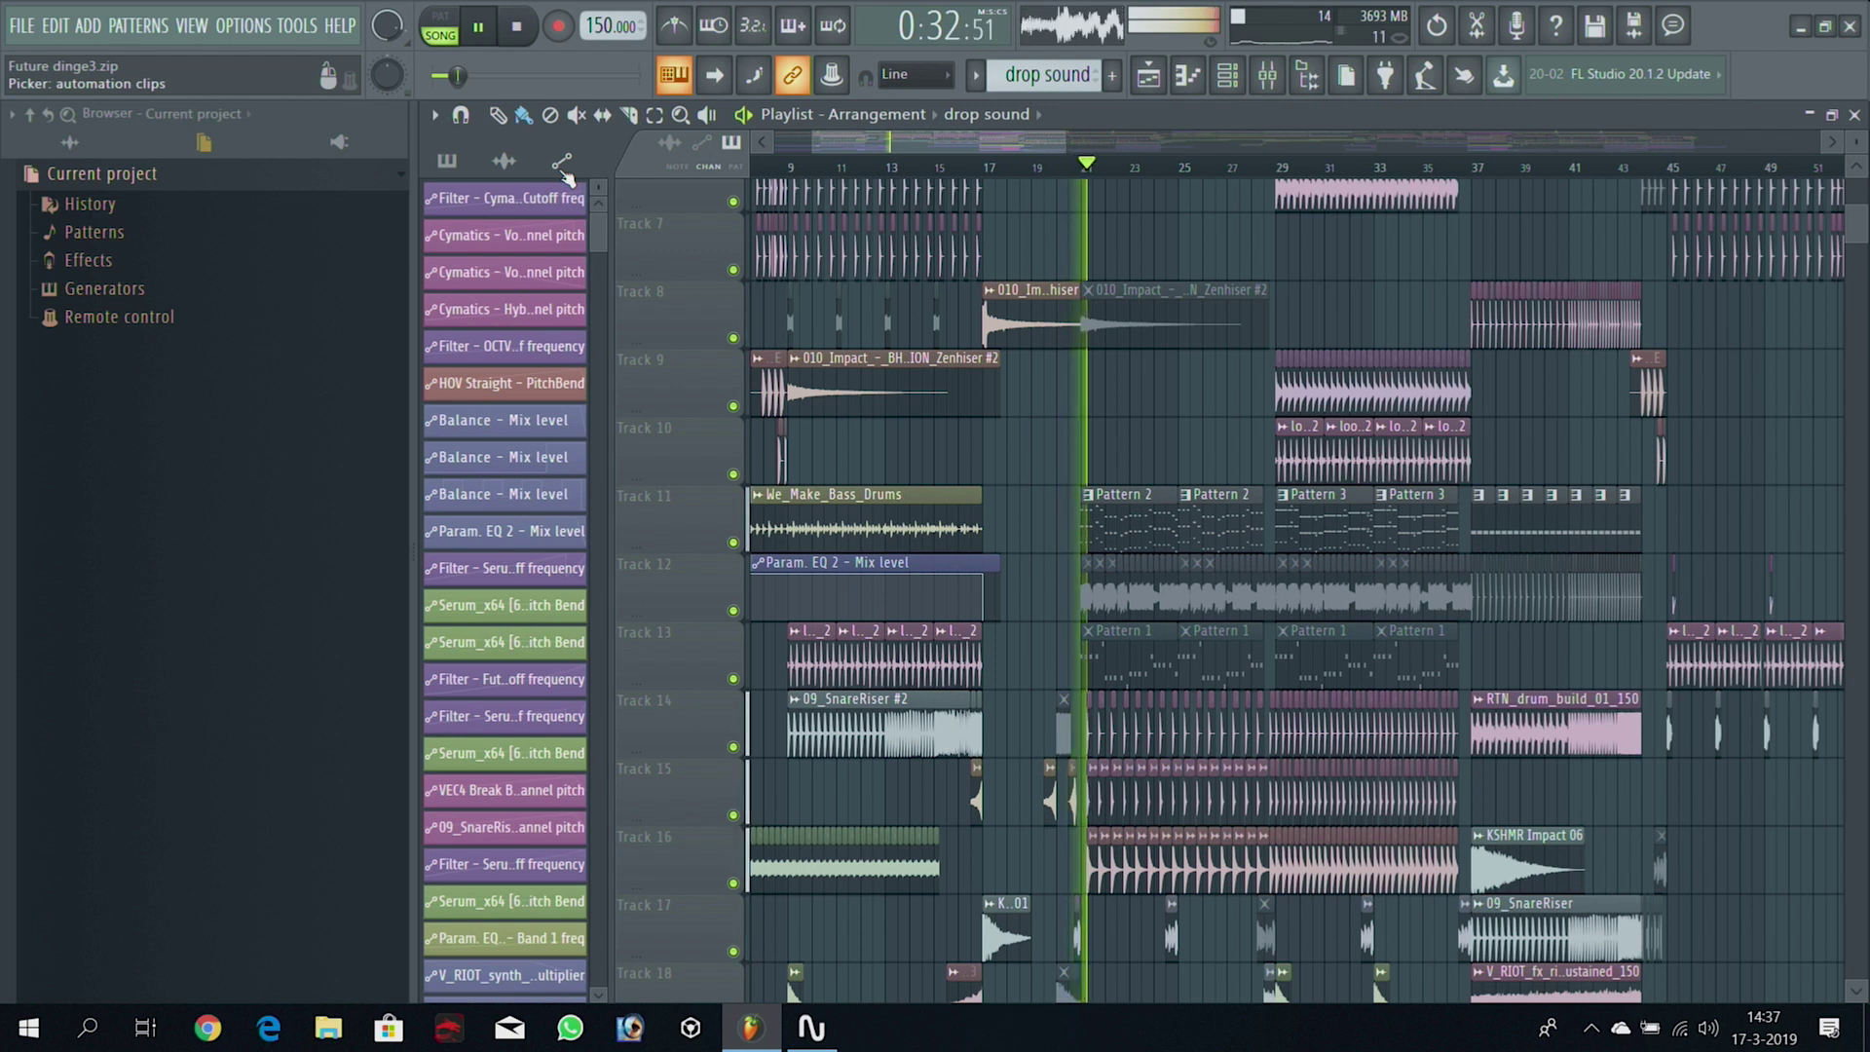
pyautogui.hscroll(3, 1217, 312)
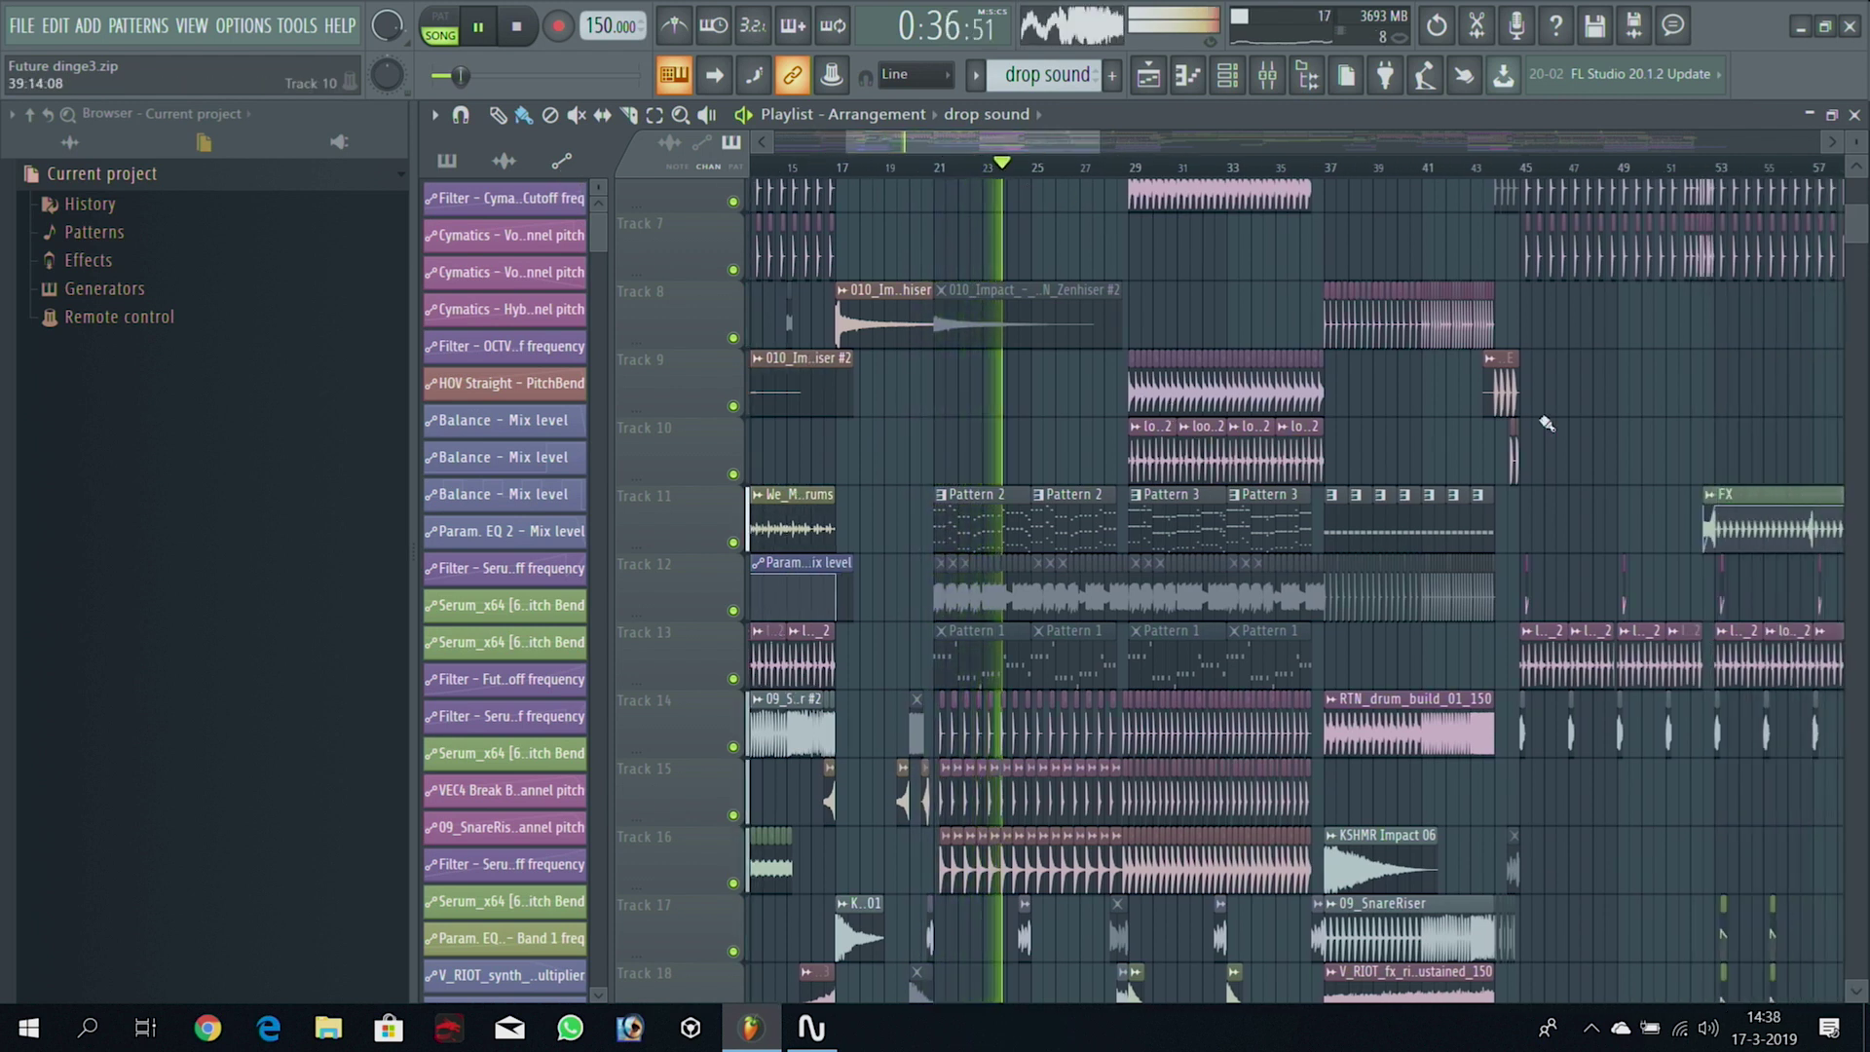
pyautogui.moveTo(1863, 233)
pyautogui.mouseDown()
pyautogui.moveTo(1862, 197)
pyautogui.moveTo(1862, 326)
pyautogui.moveTo(1862, 232)
pyautogui.mouseUp()
pyautogui.click(989, 541)
pyautogui.doubleClick(988, 541)
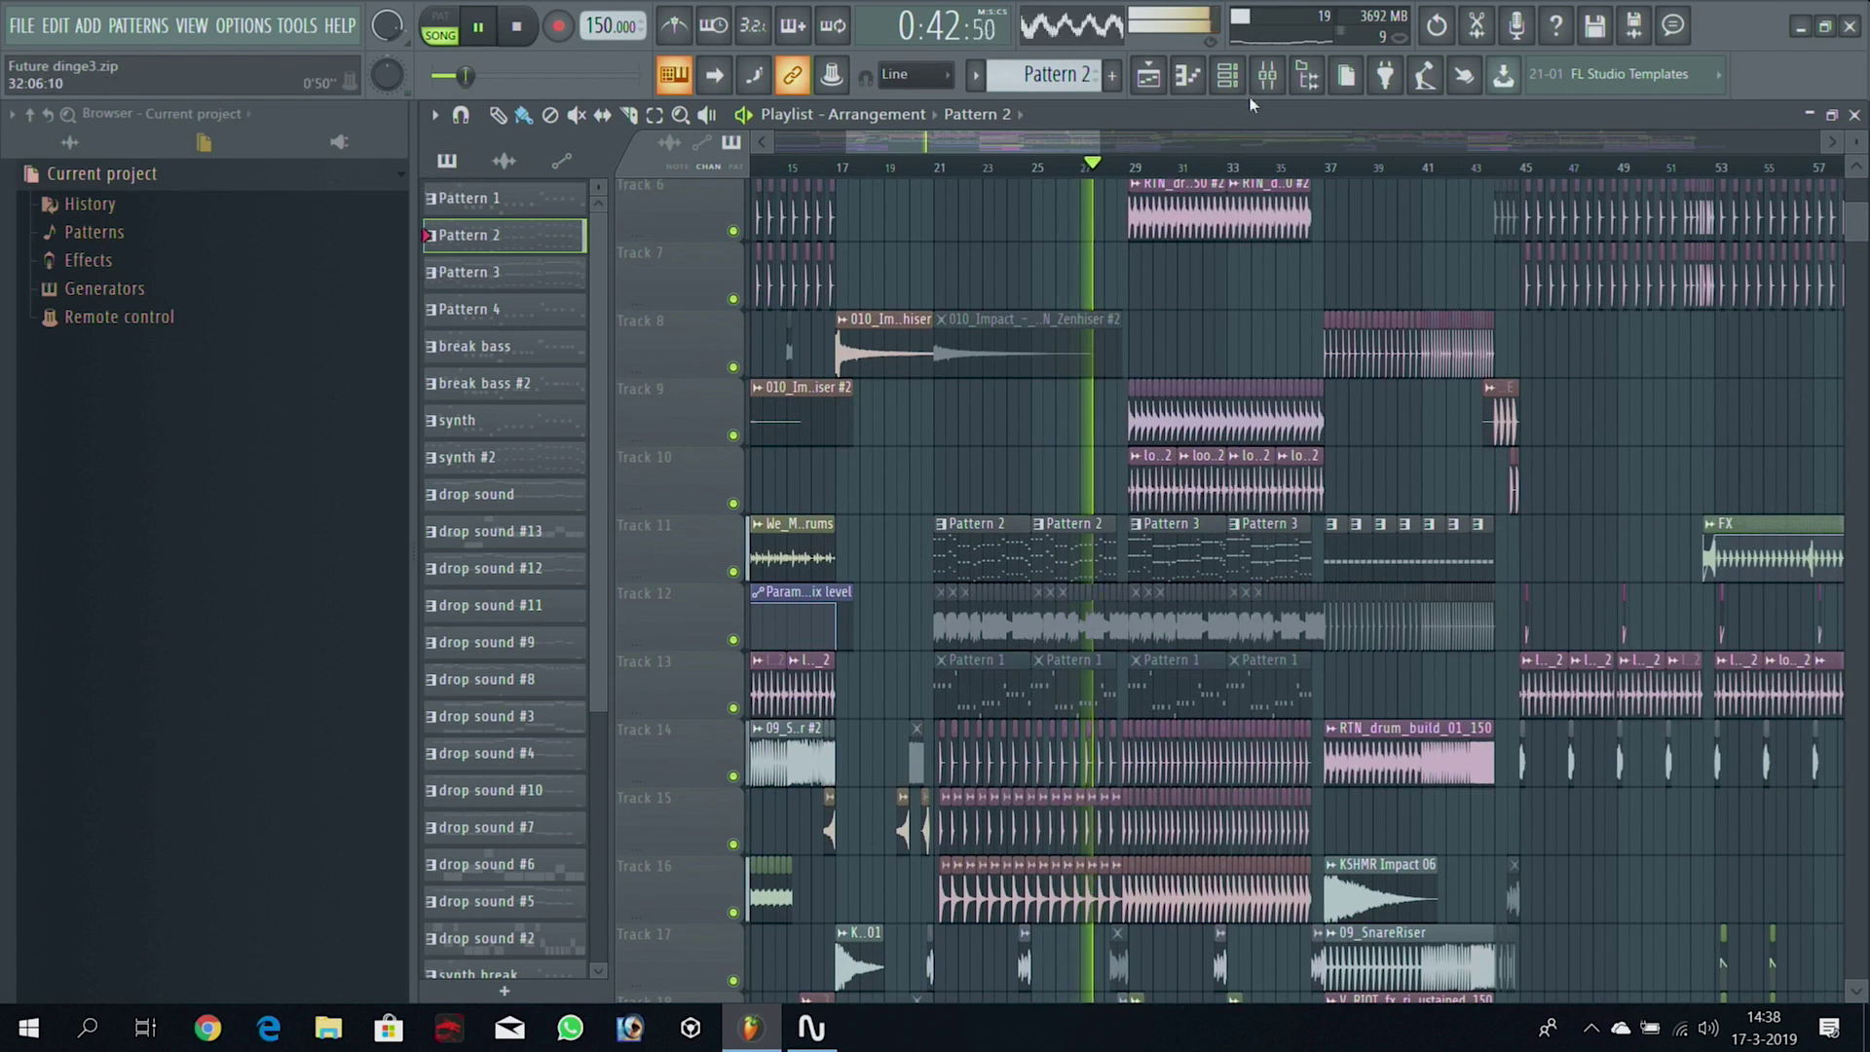
pyautogui.moveTo(1232, 530); pyautogui.dragTo(1244, 161)
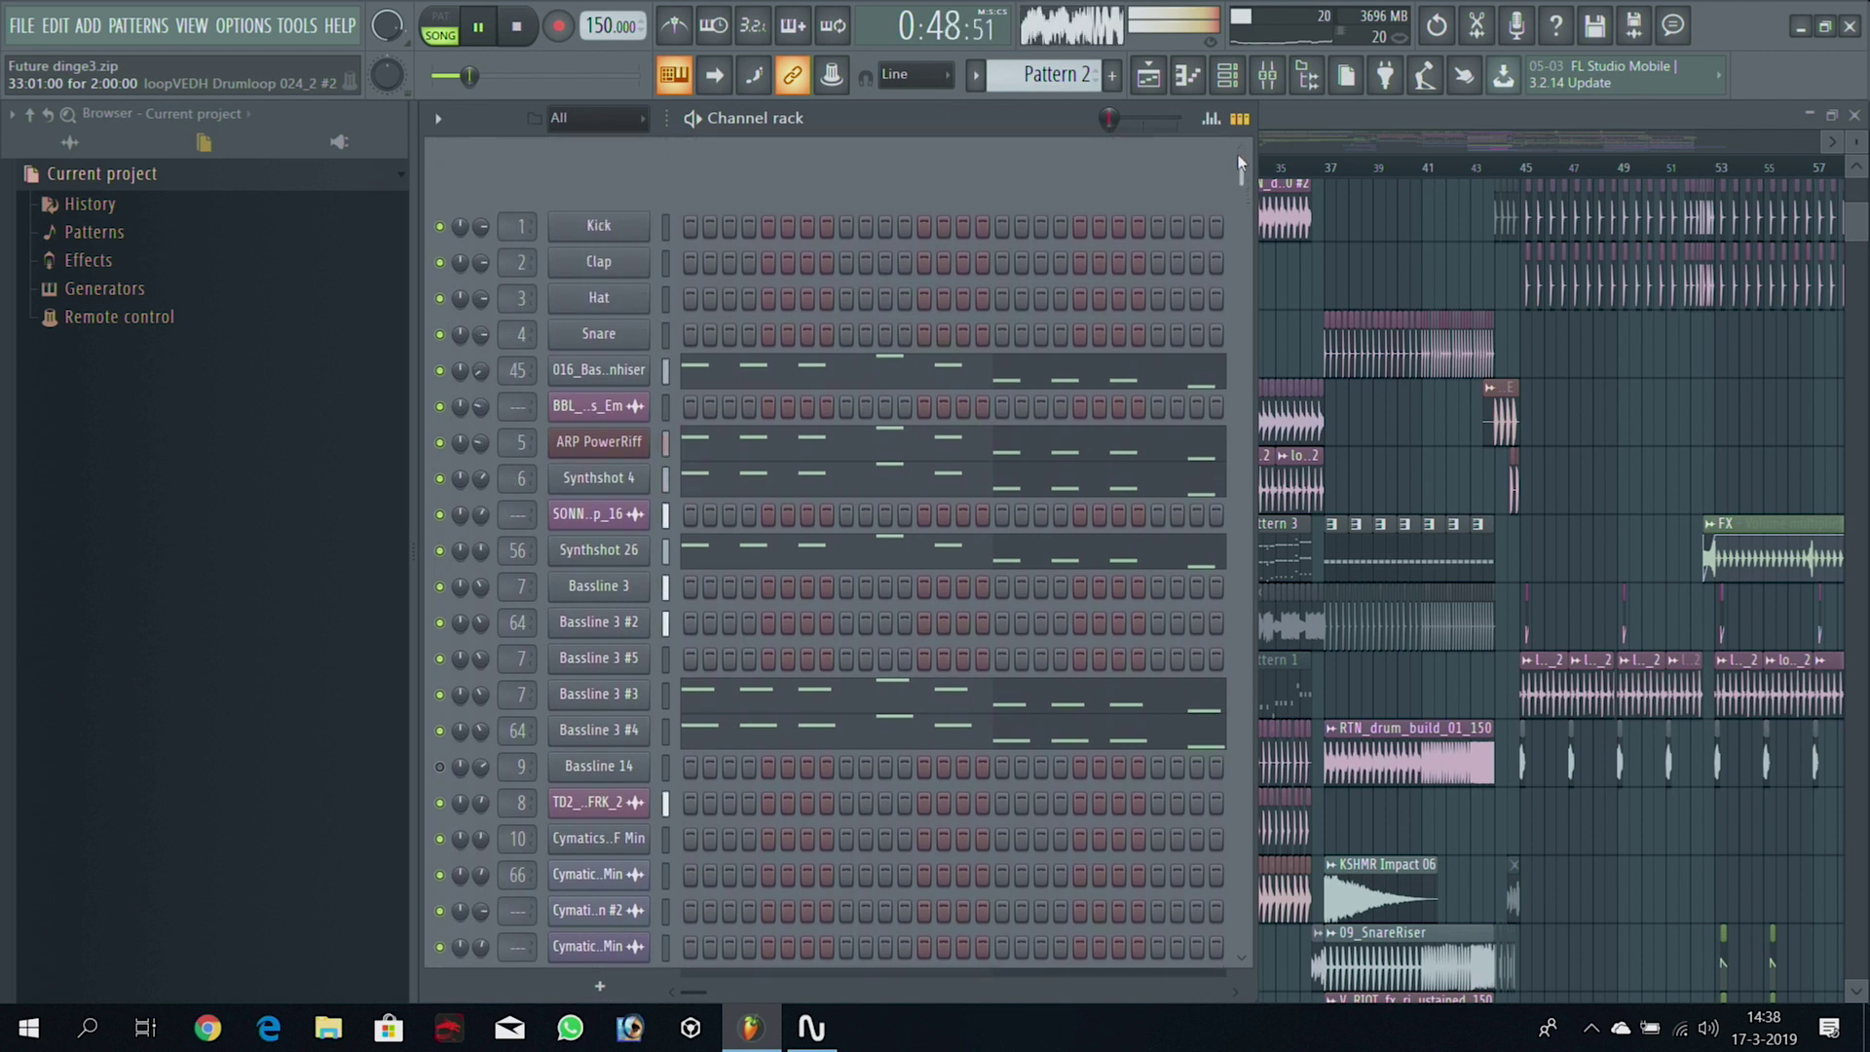
pyautogui.click(1148, 75)
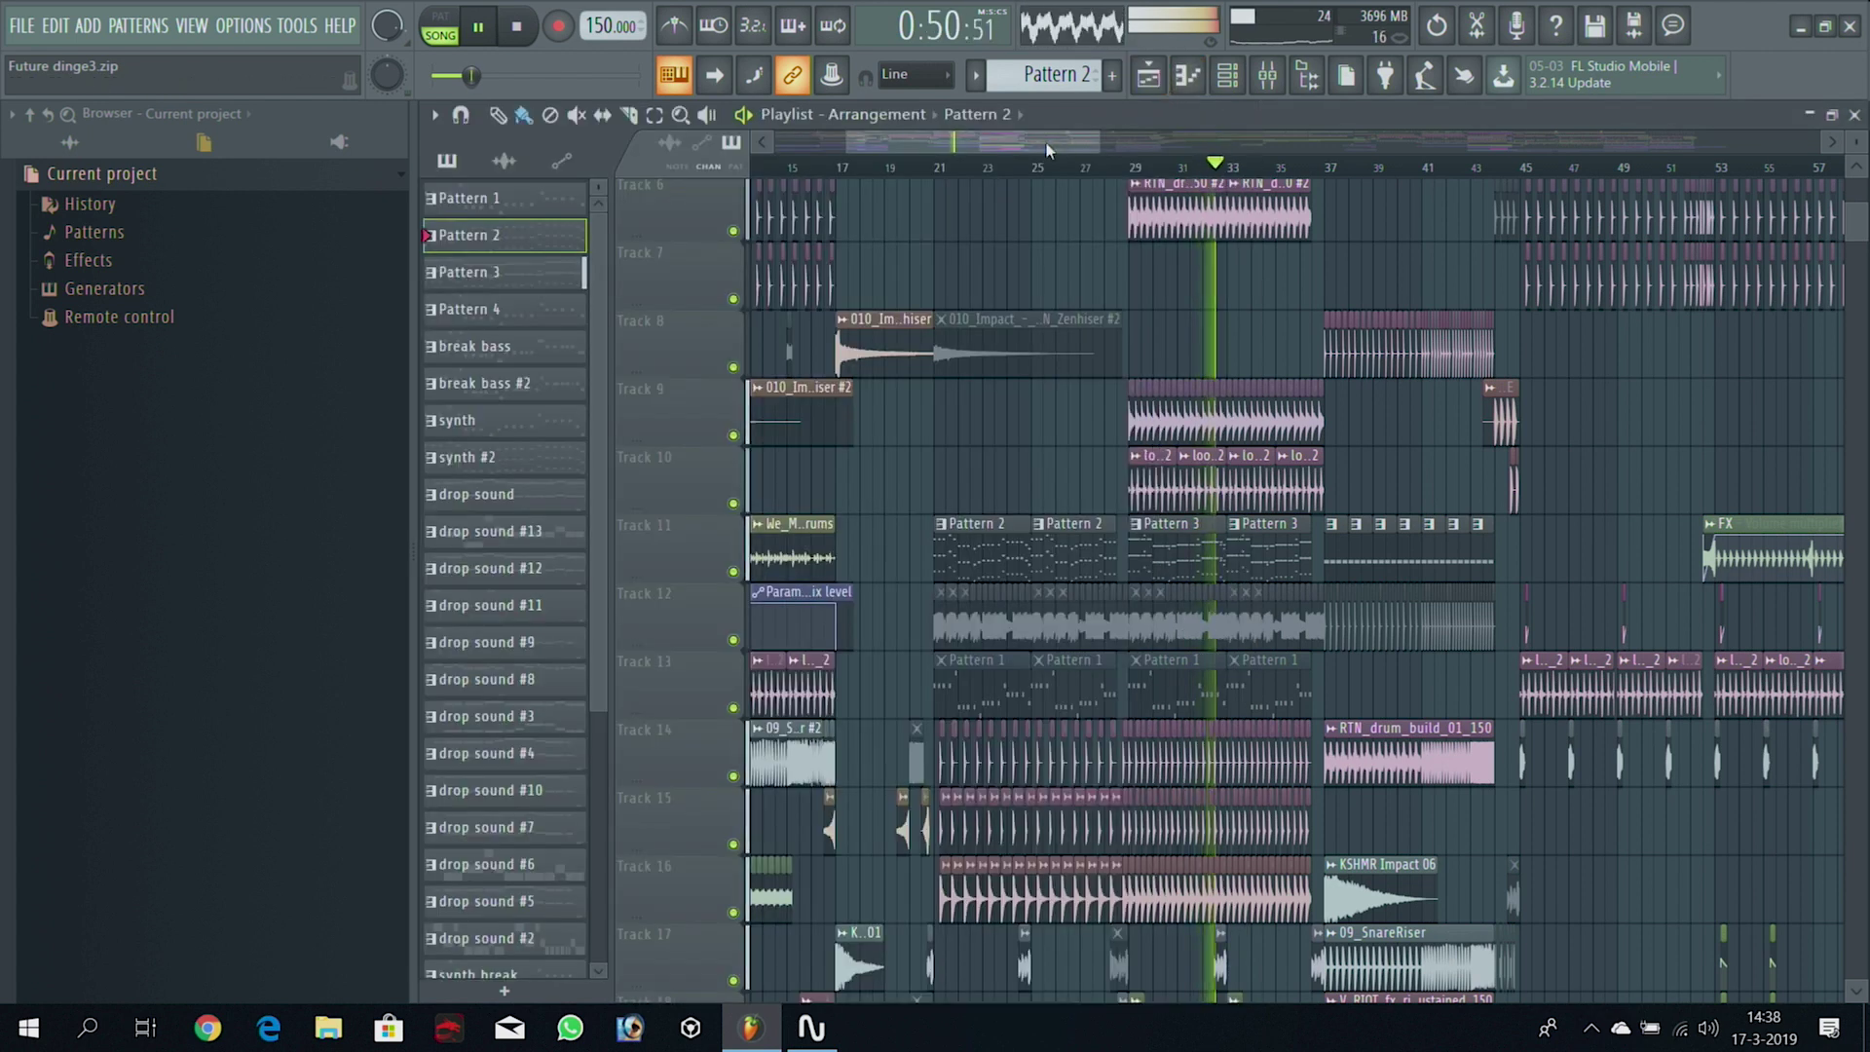
# Follow the playing arrangement through the build from bar 37 and into the start of the drop at bar 45
pyautogui.moveTo(1031, 148); pyautogui.dragTo(1089, 148)
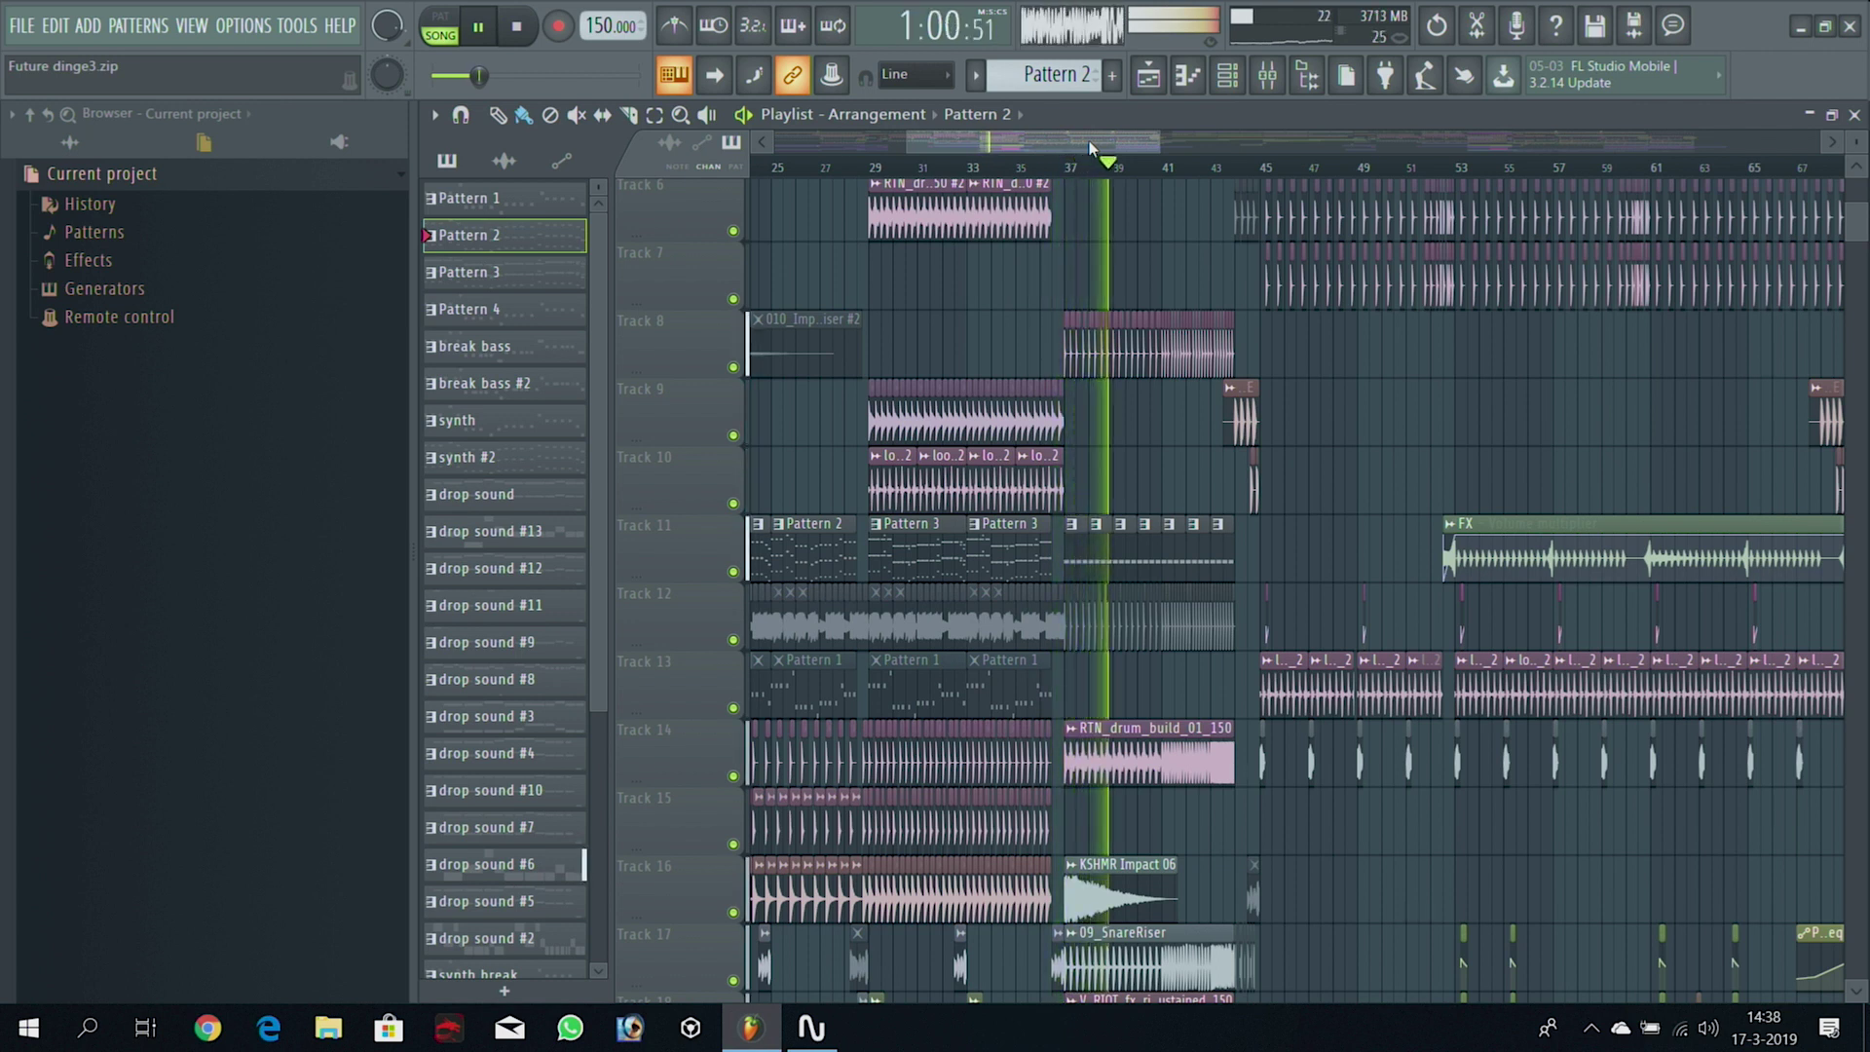
pyautogui.moveTo(1089, 148); pyautogui.dragTo(1177, 150)
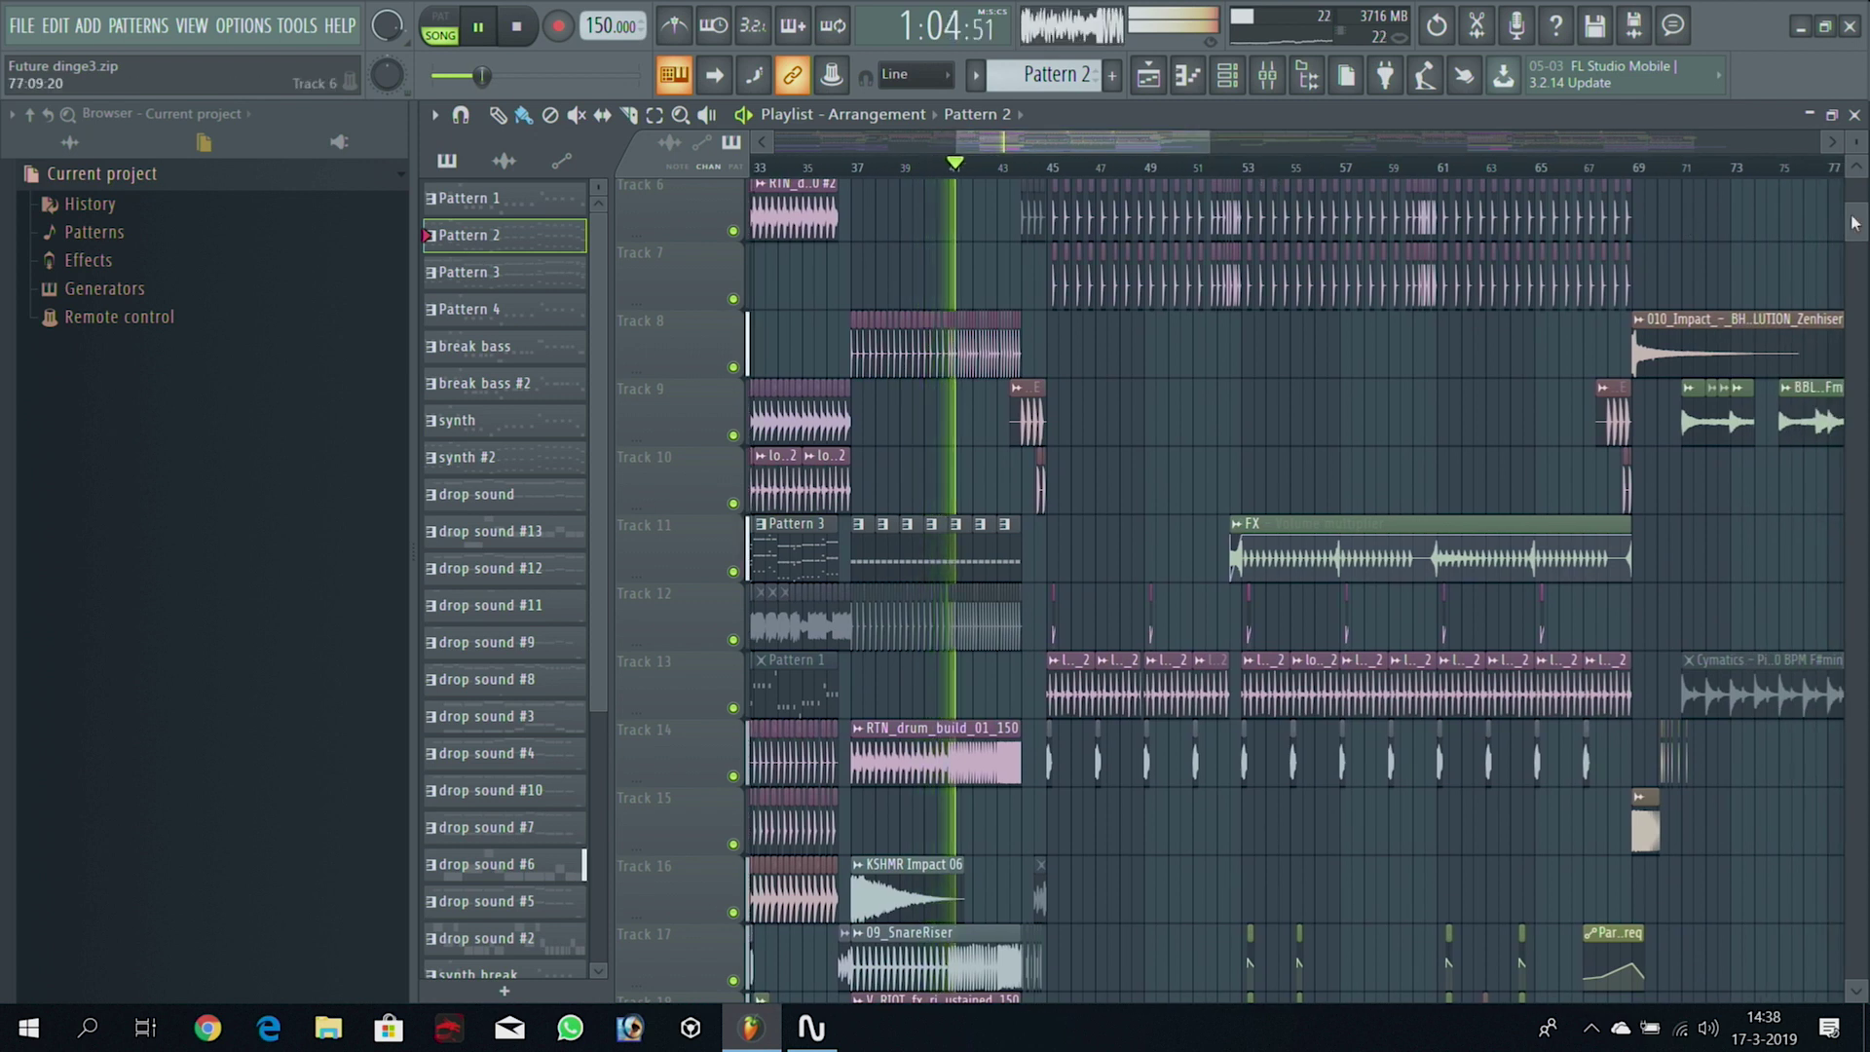
pyautogui.moveTo(1857, 227); pyautogui.dragTo(1860, 195)
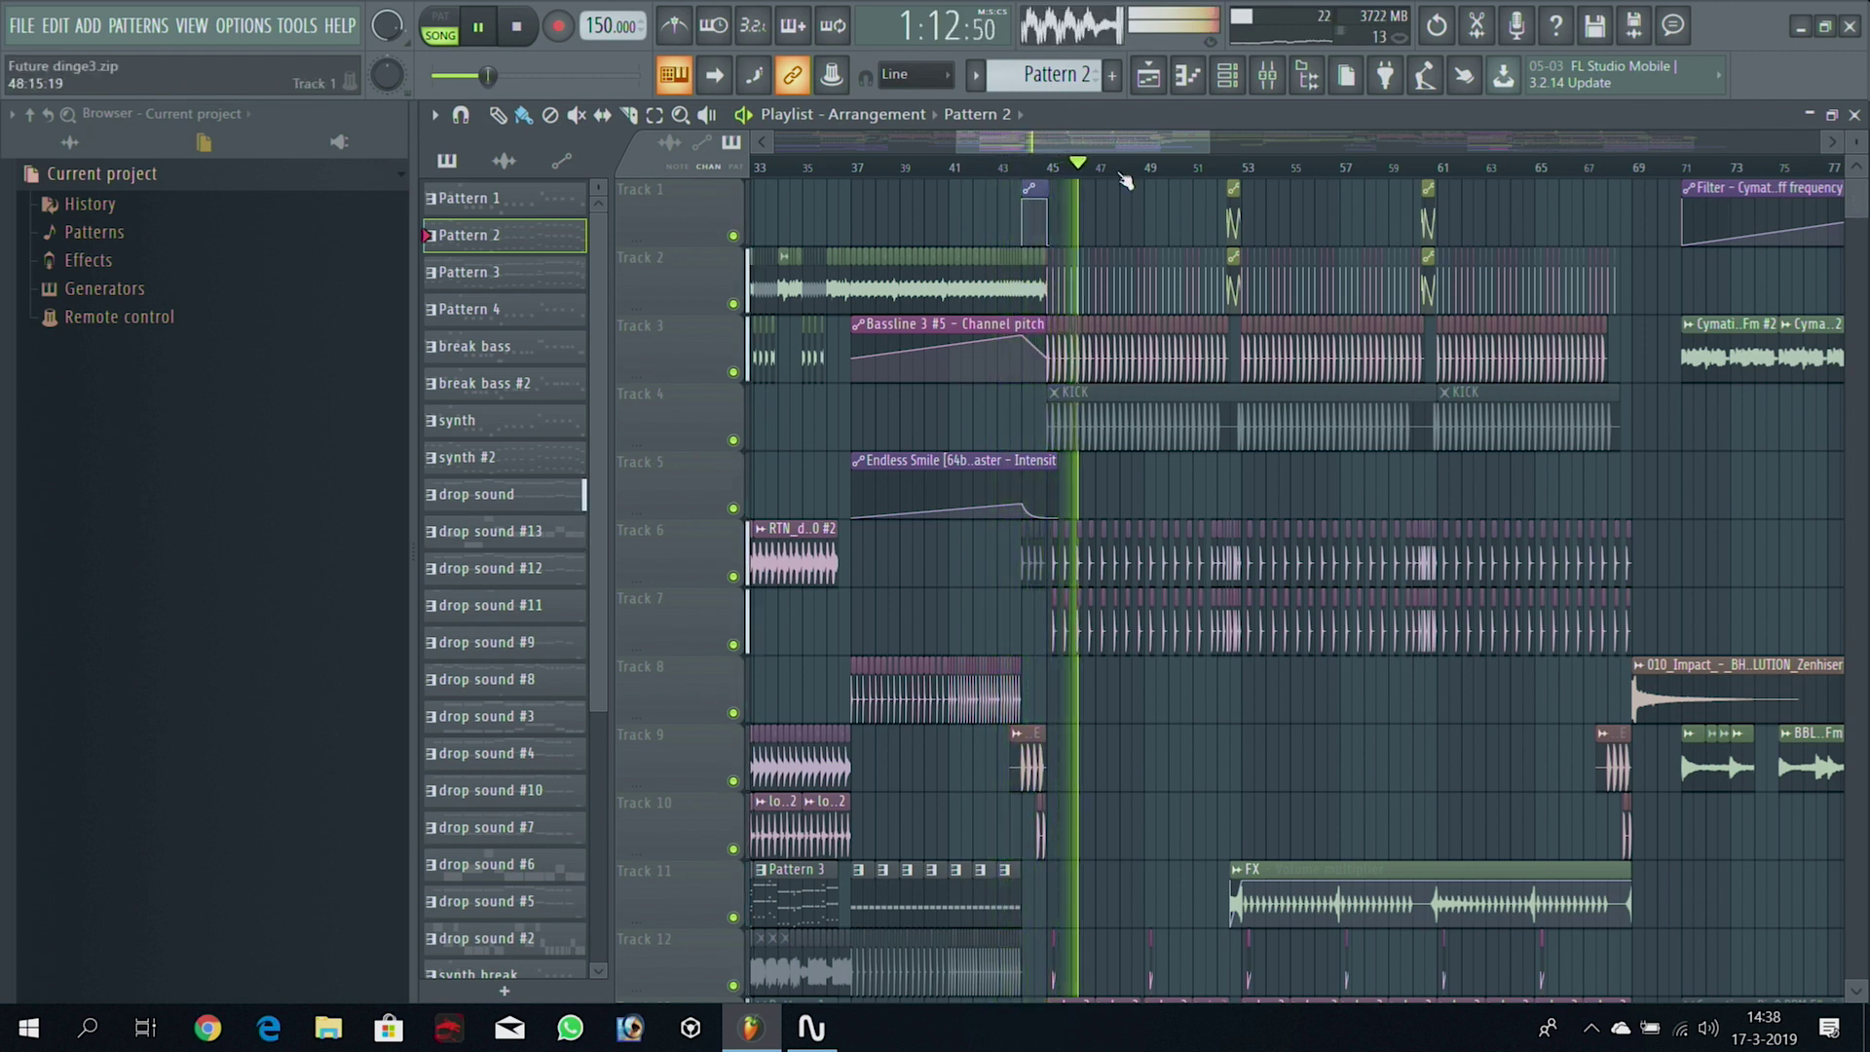
# Examine the drop's layers from Track 1 down to Track 34 during playback, ending with an overview of the arrangement from bar 1
pyautogui.moveTo(1075, 149); pyautogui.dragTo(1110, 151)
pyautogui.moveTo(1862, 216); pyautogui.dragTo(1862, 279)
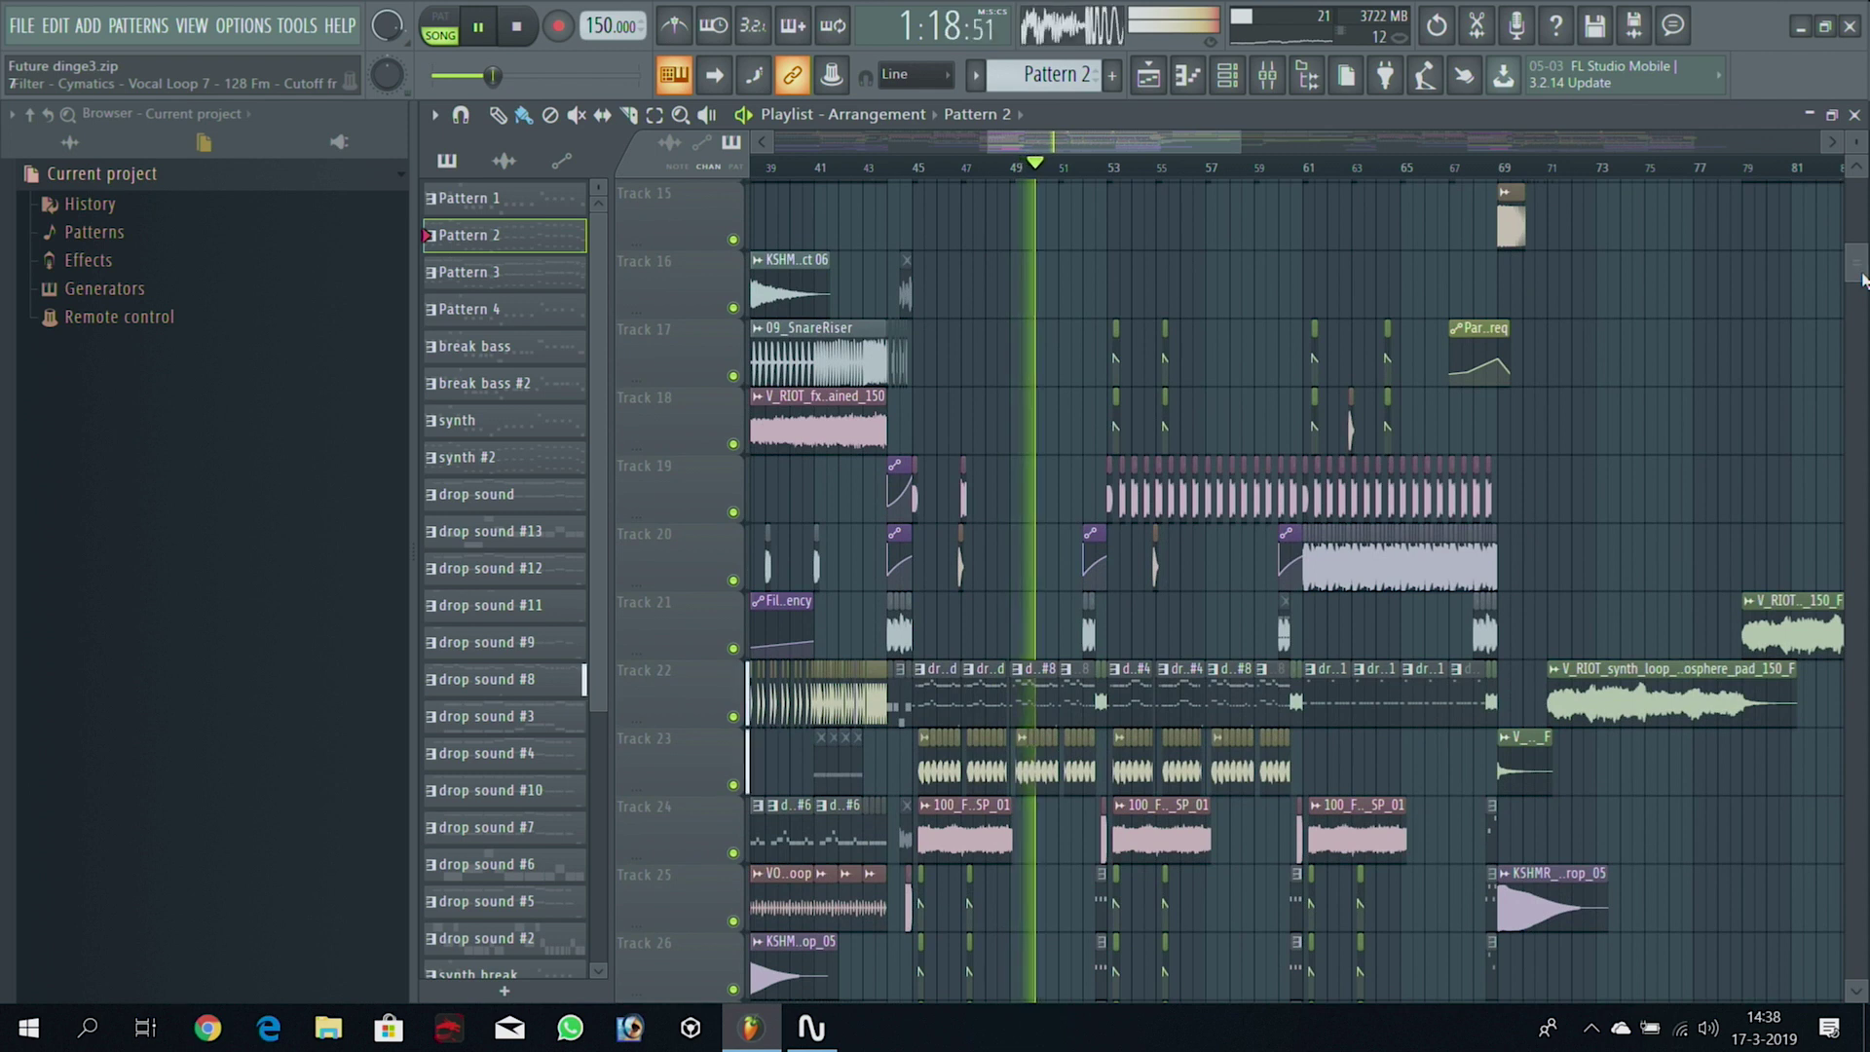
pyautogui.scroll(-4, 1397, 382)
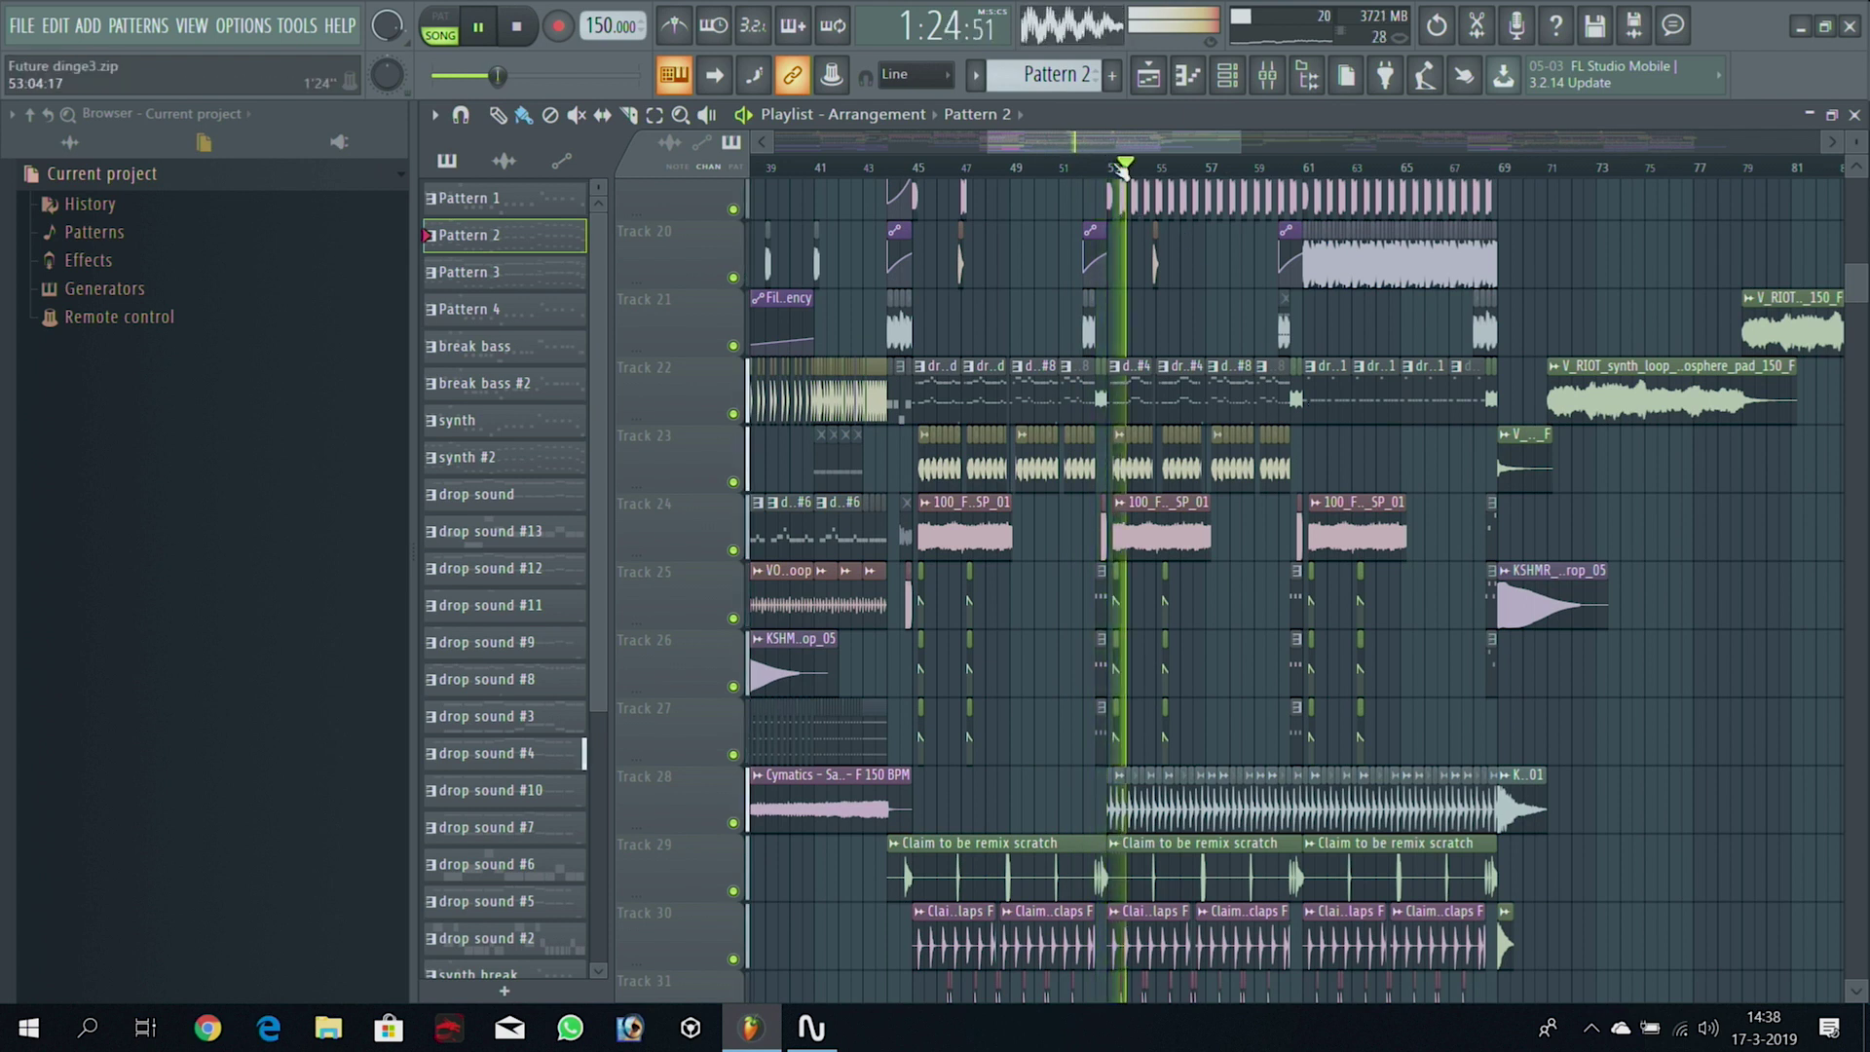
pyautogui.moveTo(1092, 142); pyautogui.dragTo(1112, 142)
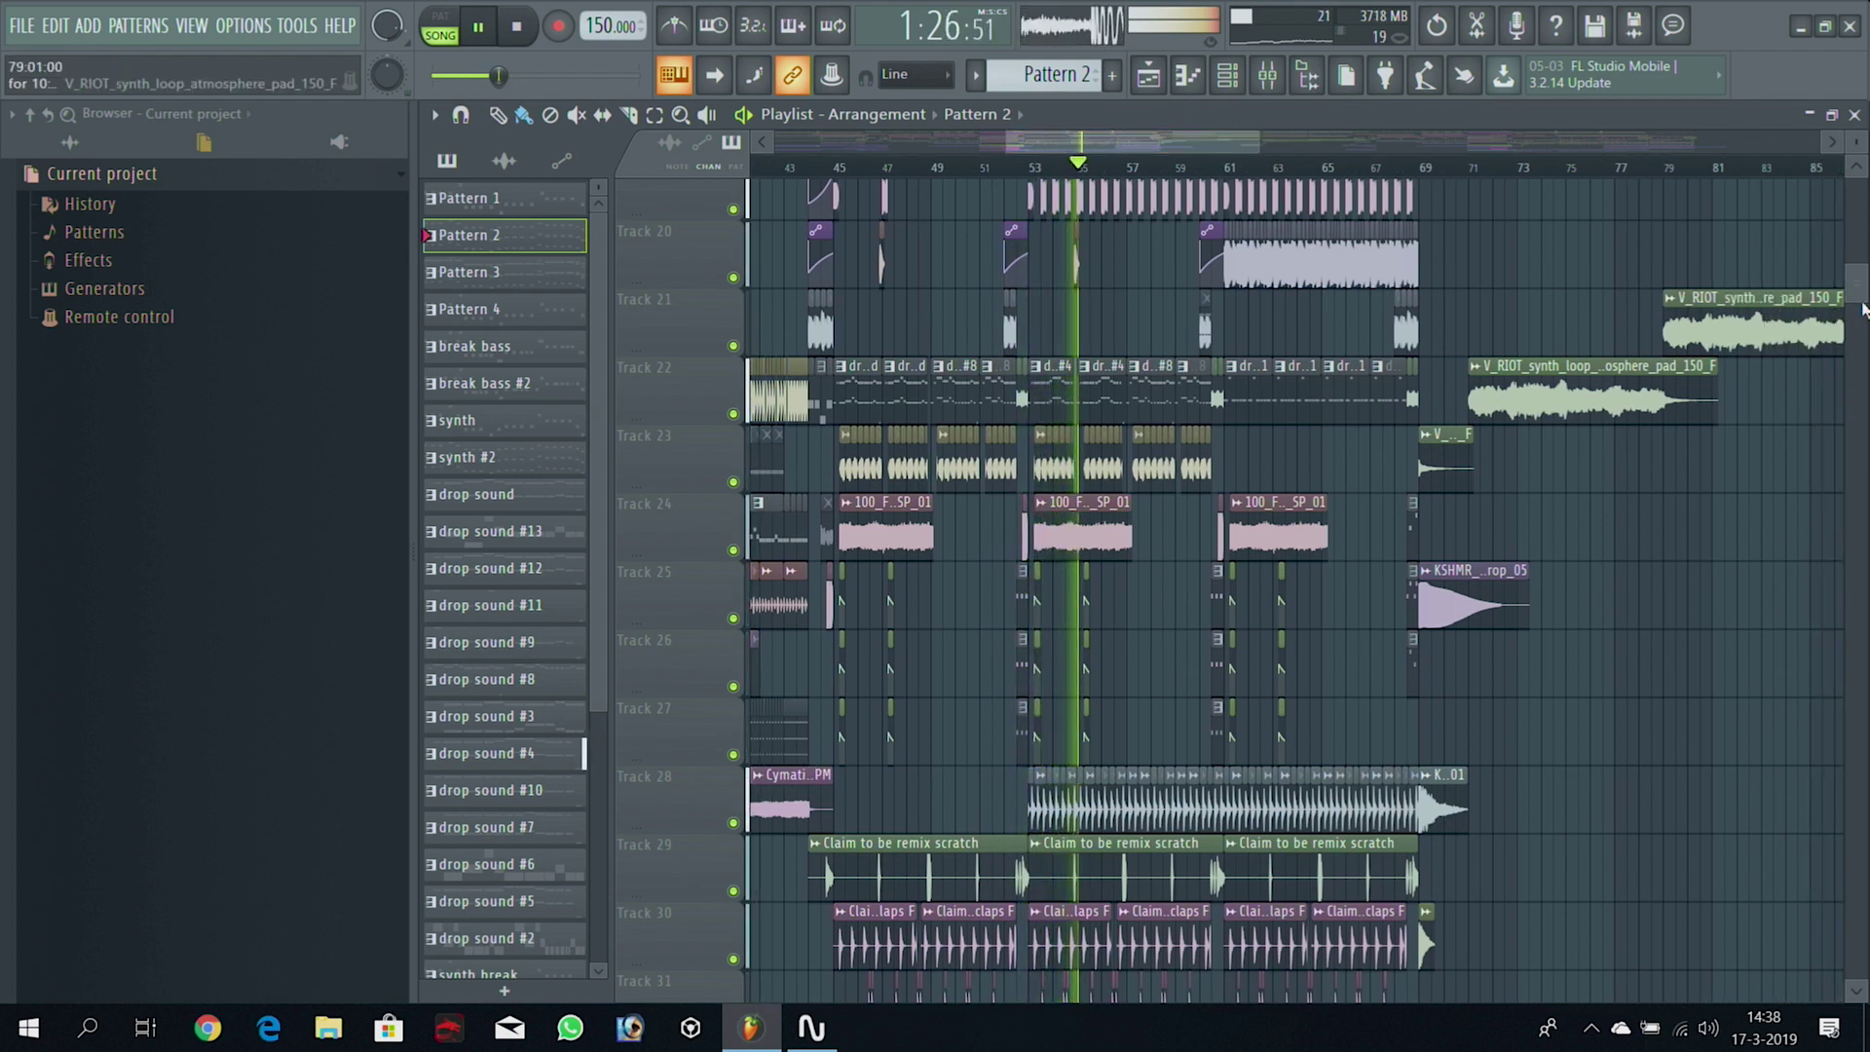
pyautogui.moveTo(1860, 304)
pyautogui.mouseDown()
pyautogui.moveTo(1860, 333)
pyautogui.moveTo(1860, 315)
pyautogui.mouseUp()
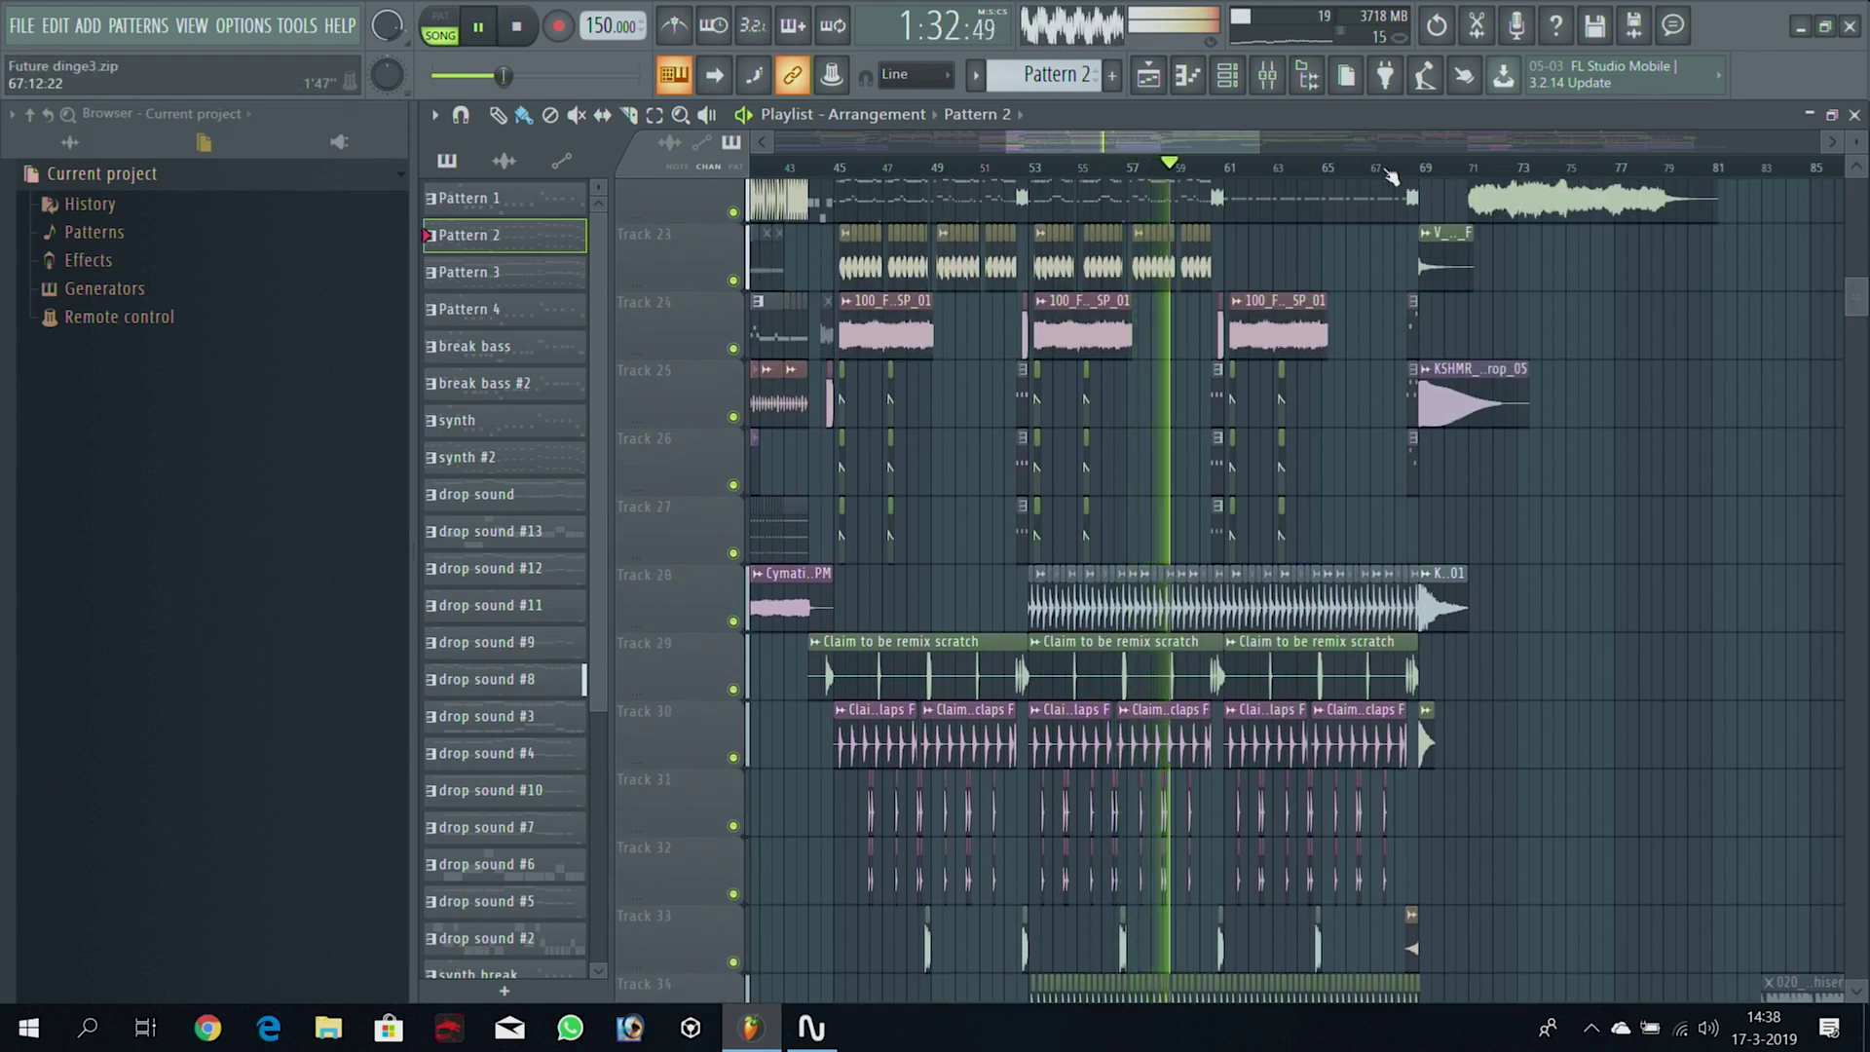
pyautogui.moveTo(1145, 153); pyautogui.dragTo(1179, 152)
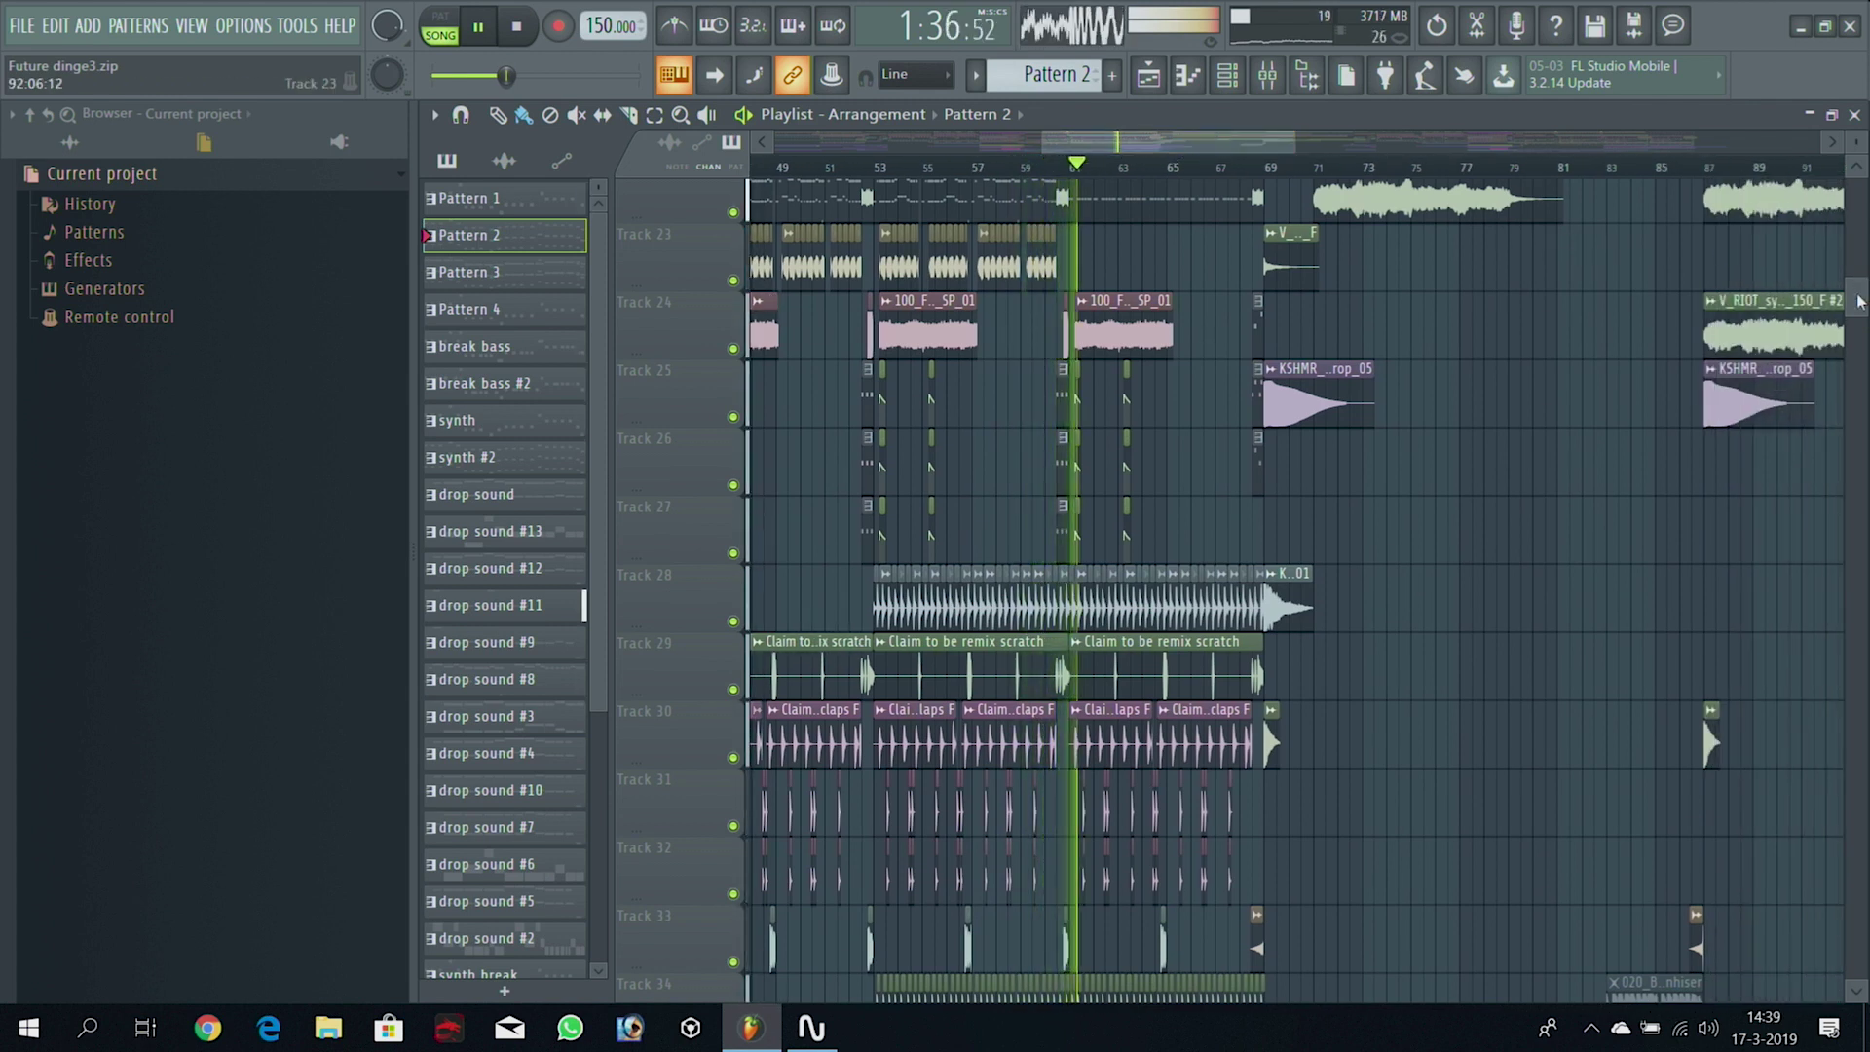
pyautogui.moveTo(1860, 310); pyautogui.dragTo(1866, 198)
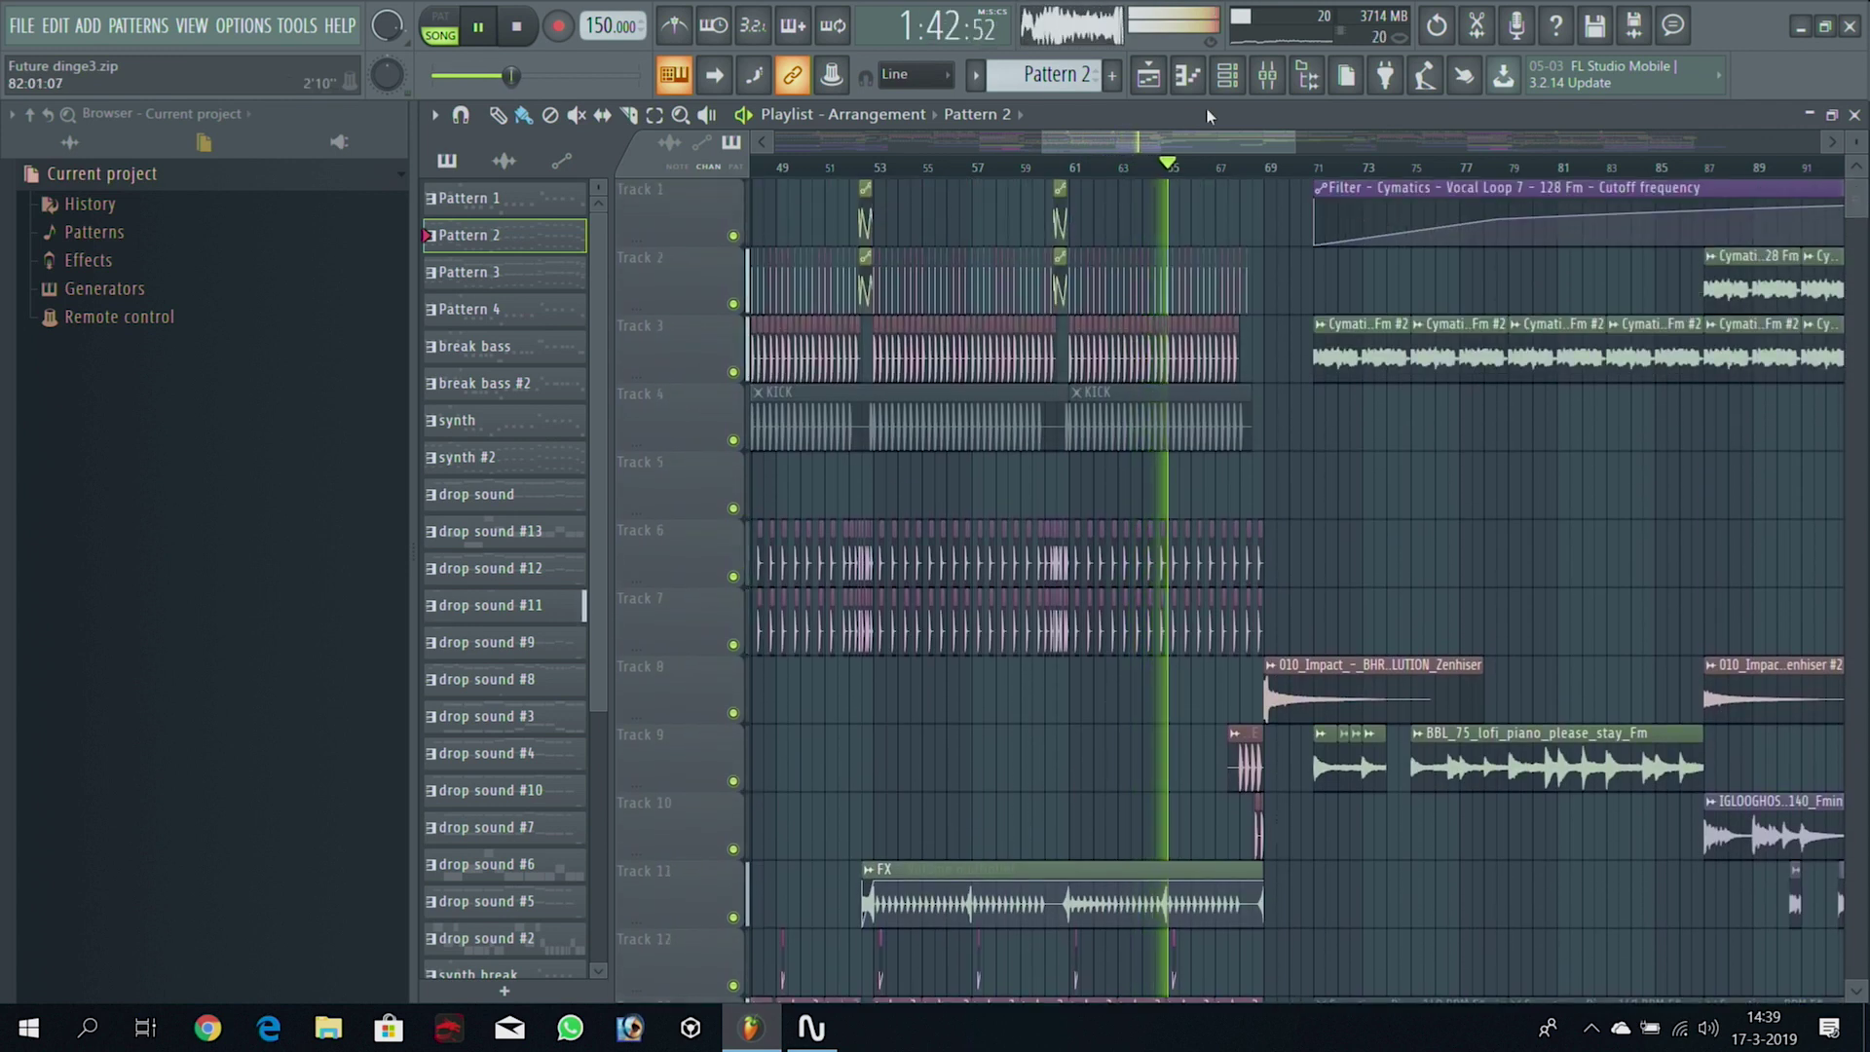
pyautogui.moveTo(1041, 145); pyautogui.dragTo(758, 166)
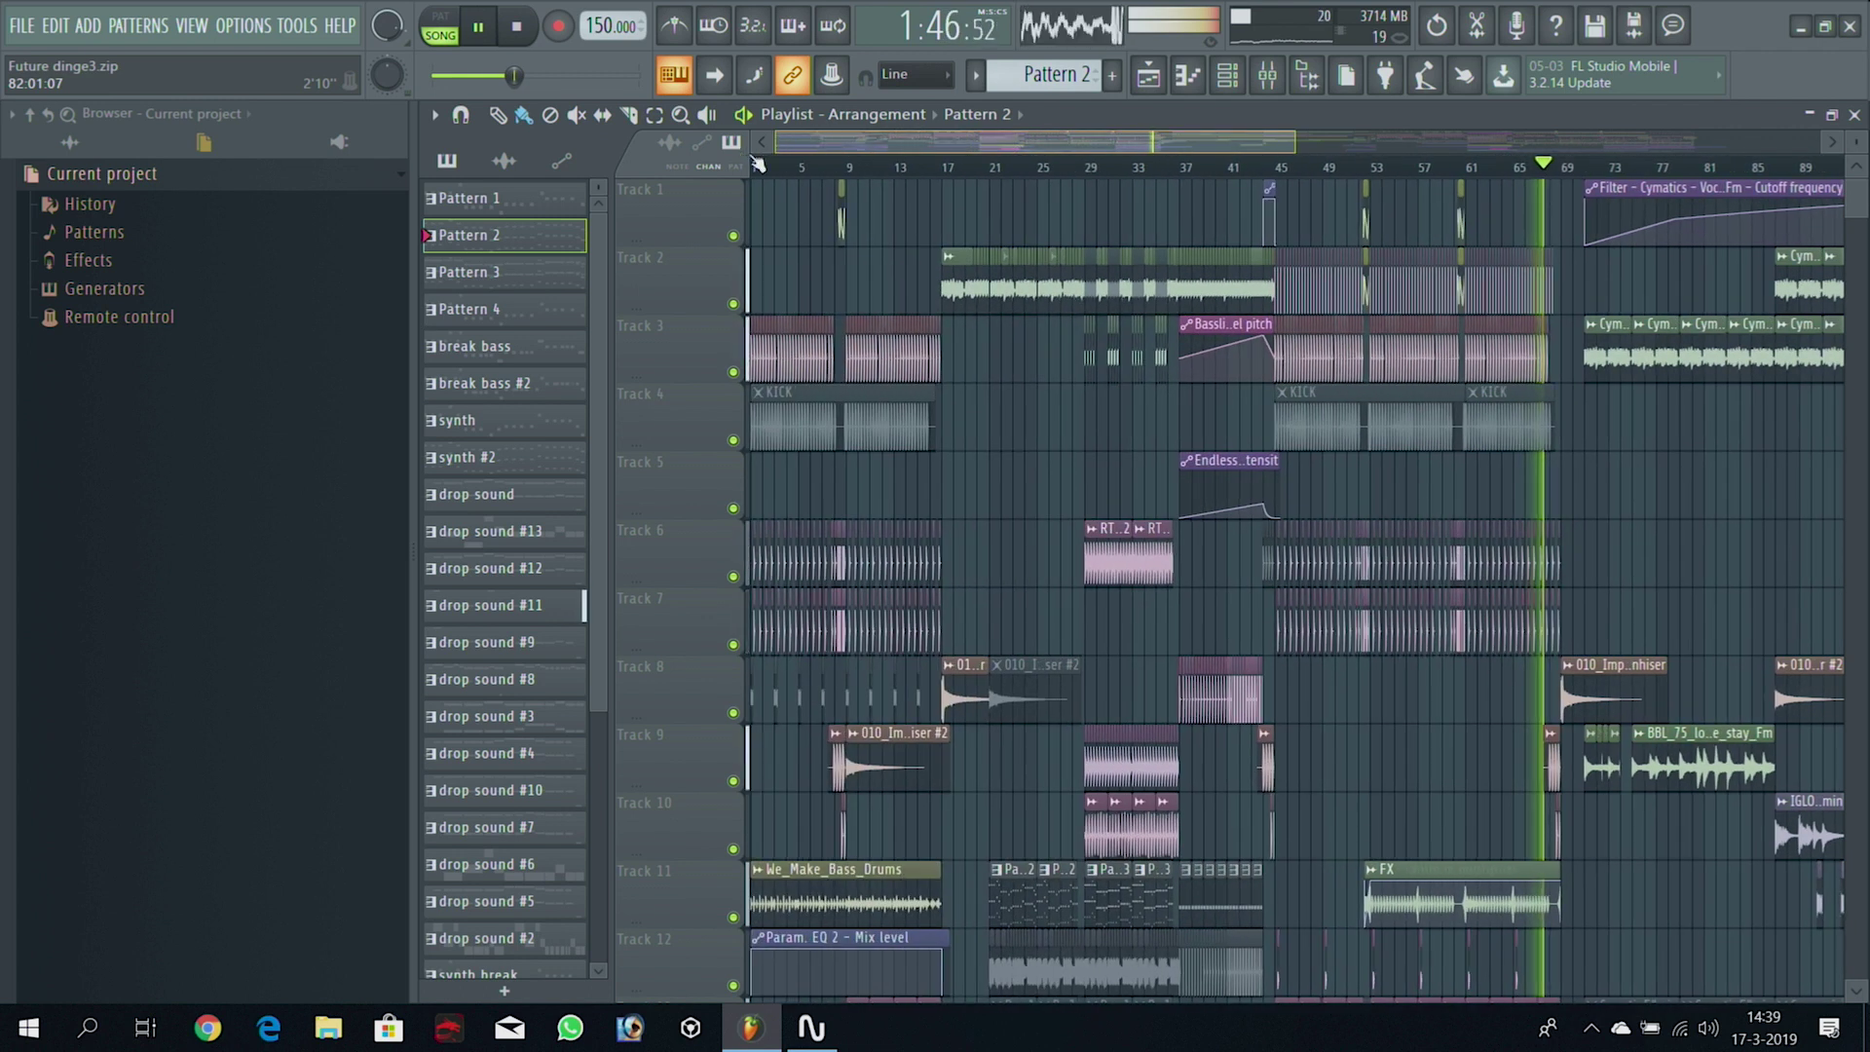